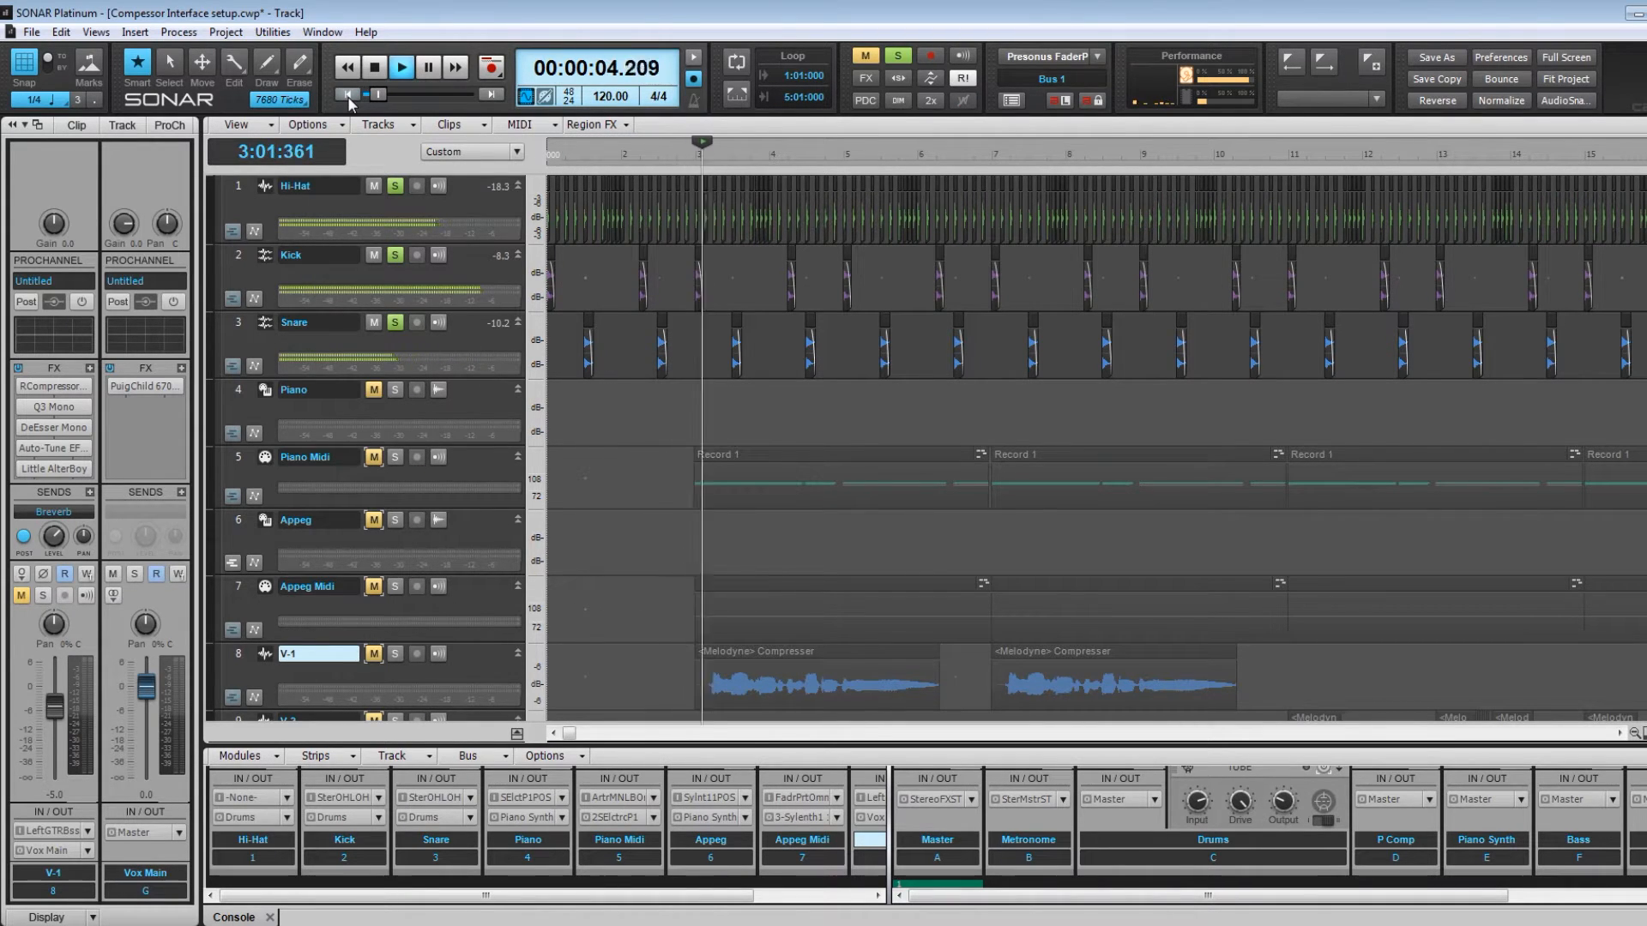
Stop playback and enlarge the console over the track view to reveal the full channel strips.
key("space")
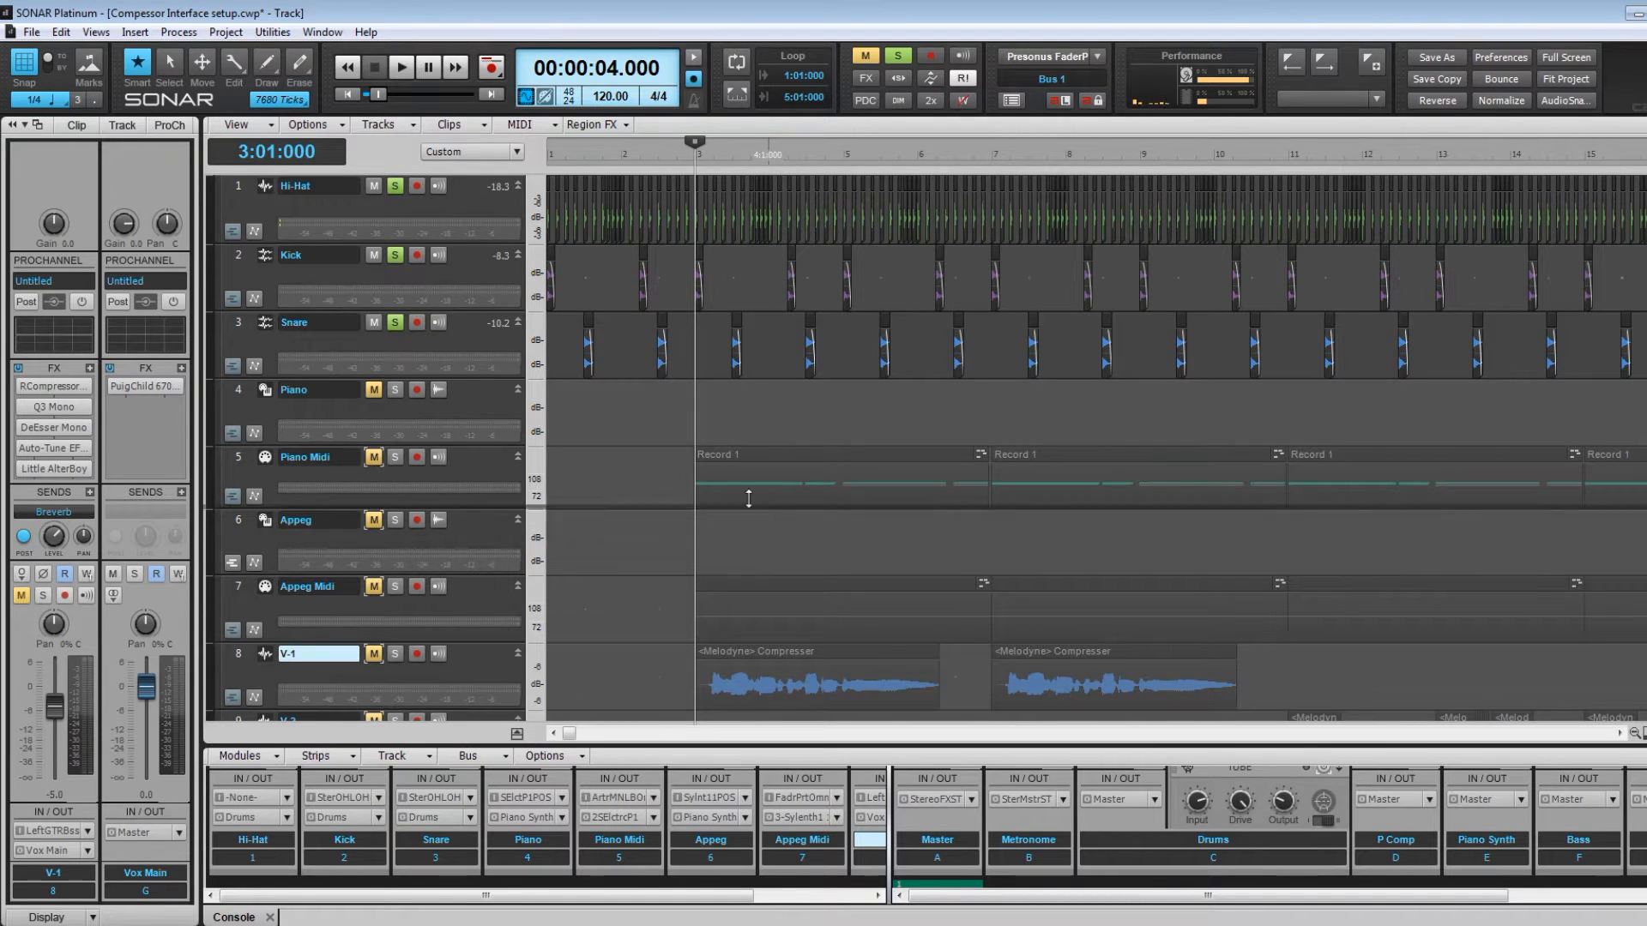
left_click_drag(742, 201, 740, 198)
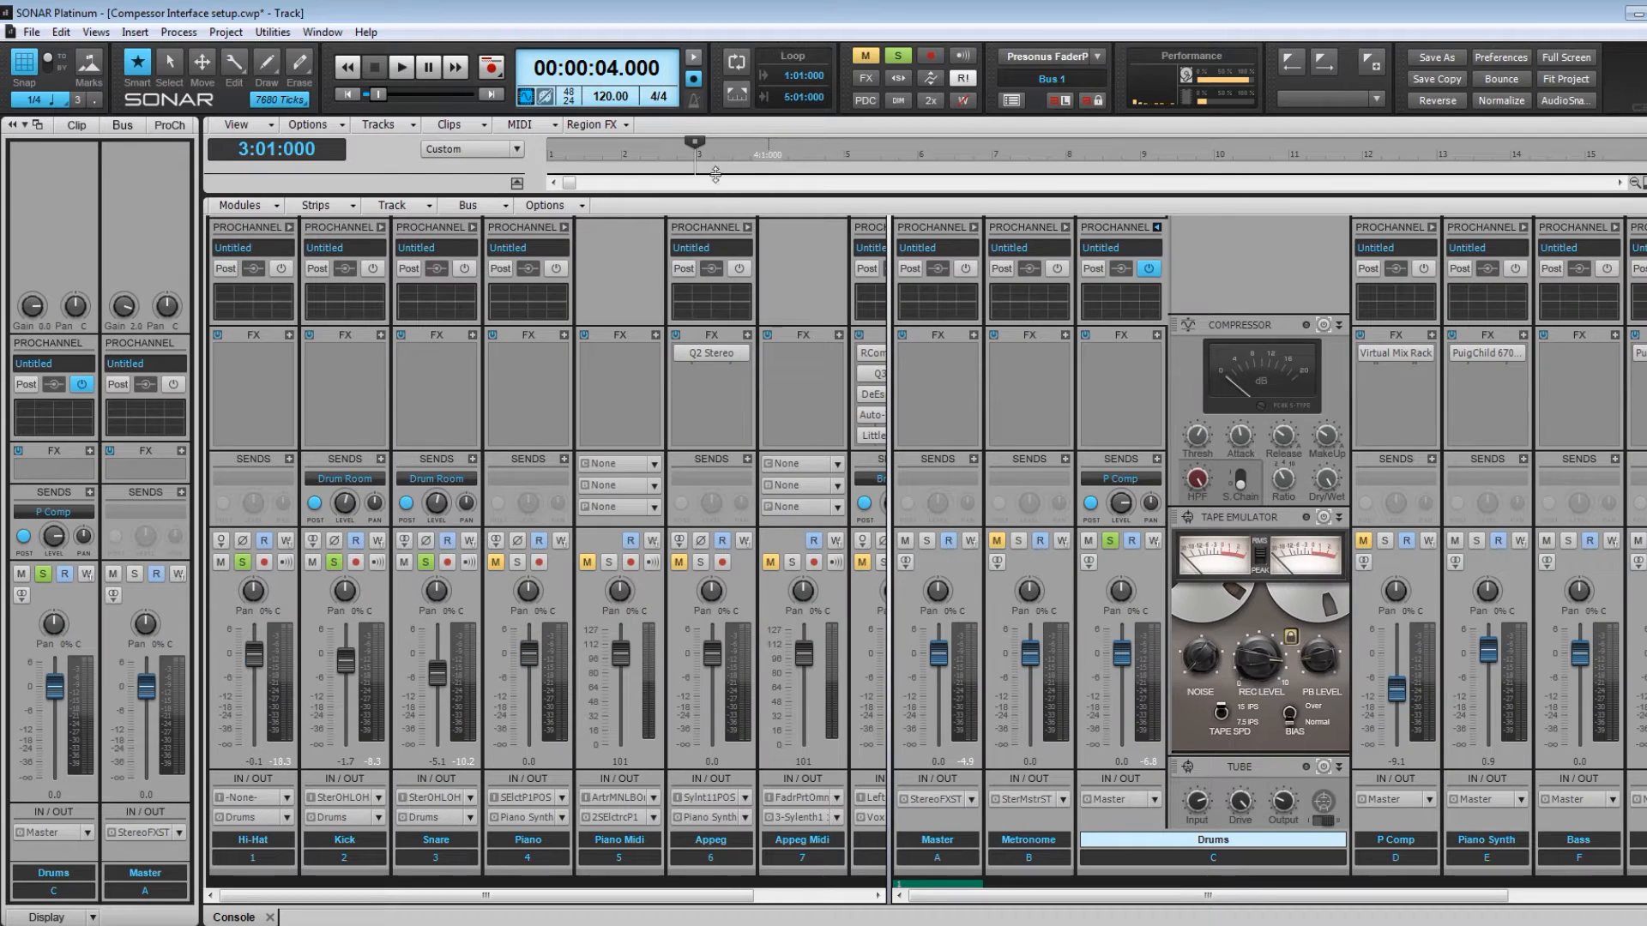
left_click_drag(738, 202, 734, 178)
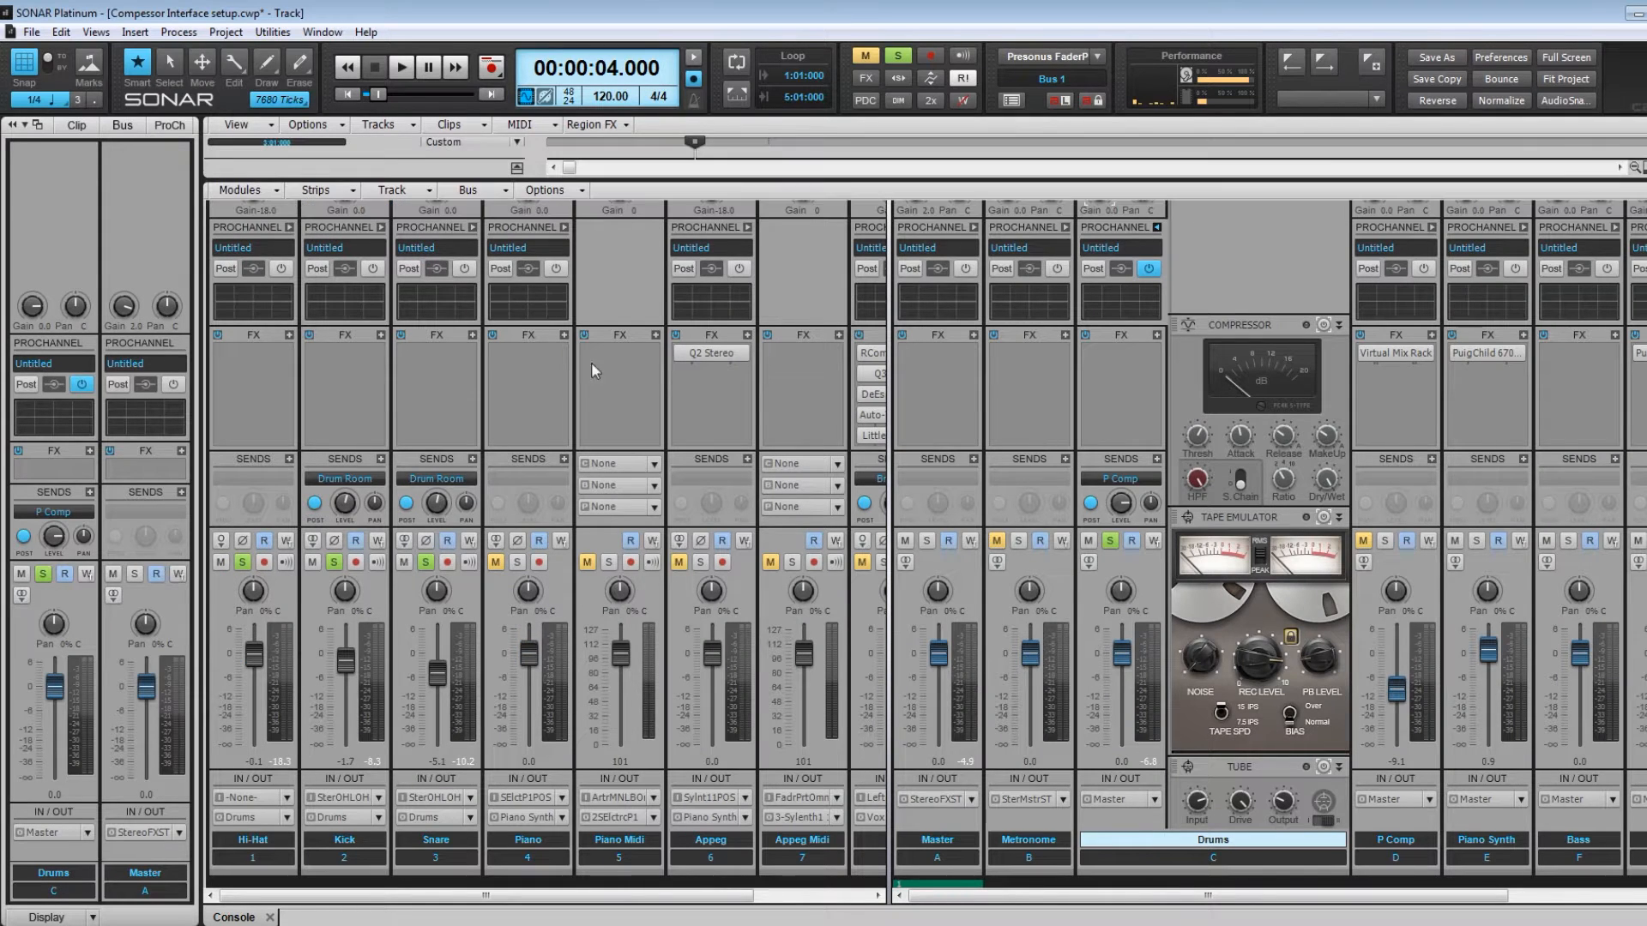
Collapse the Drums bus ProChannel modules and widen the console's track section to show tracks Hi-Hat to V-2.
mouse_move(253, 654)
mouse_move(447, 652)
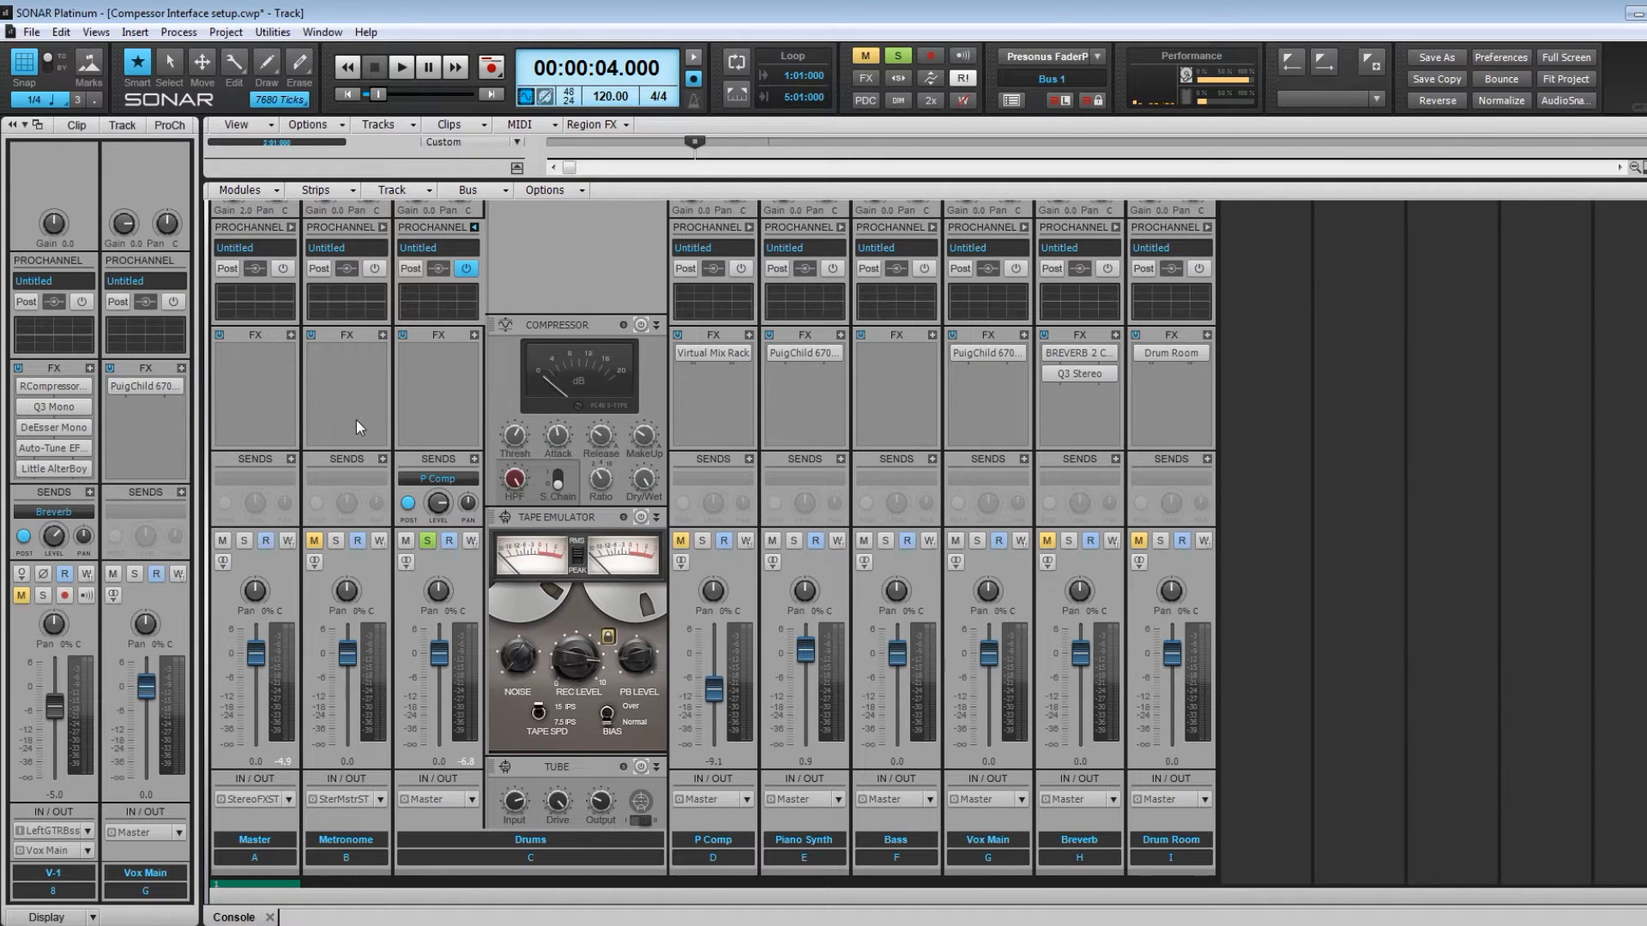
left_click(473, 227)
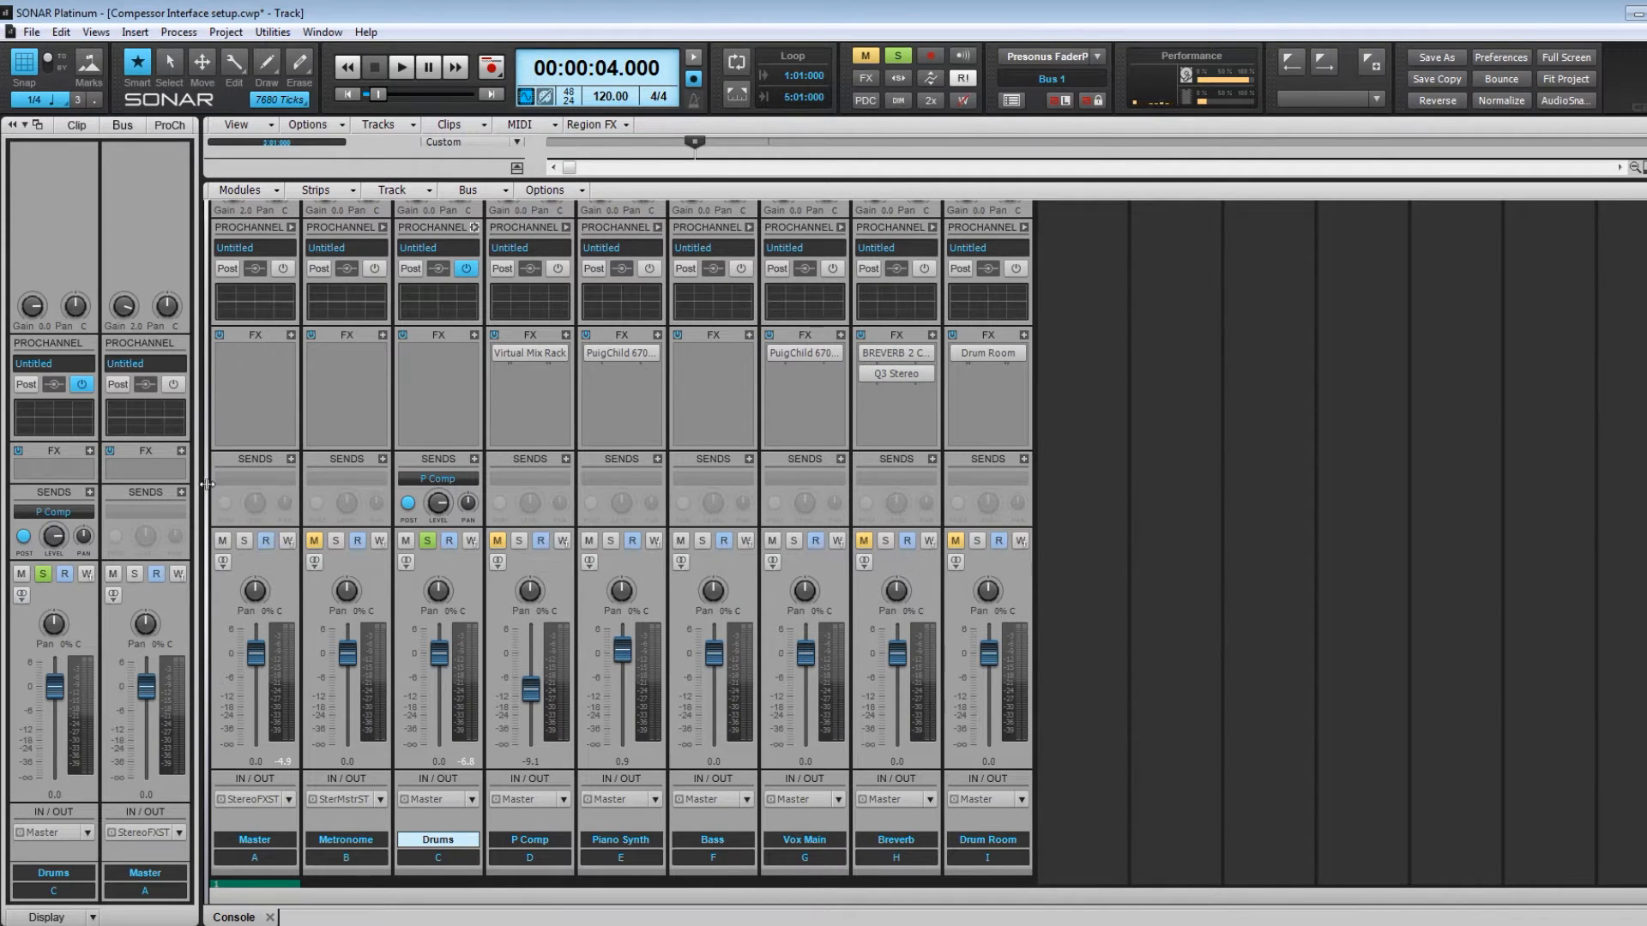
left_click_drag(206, 484, 1028, 485)
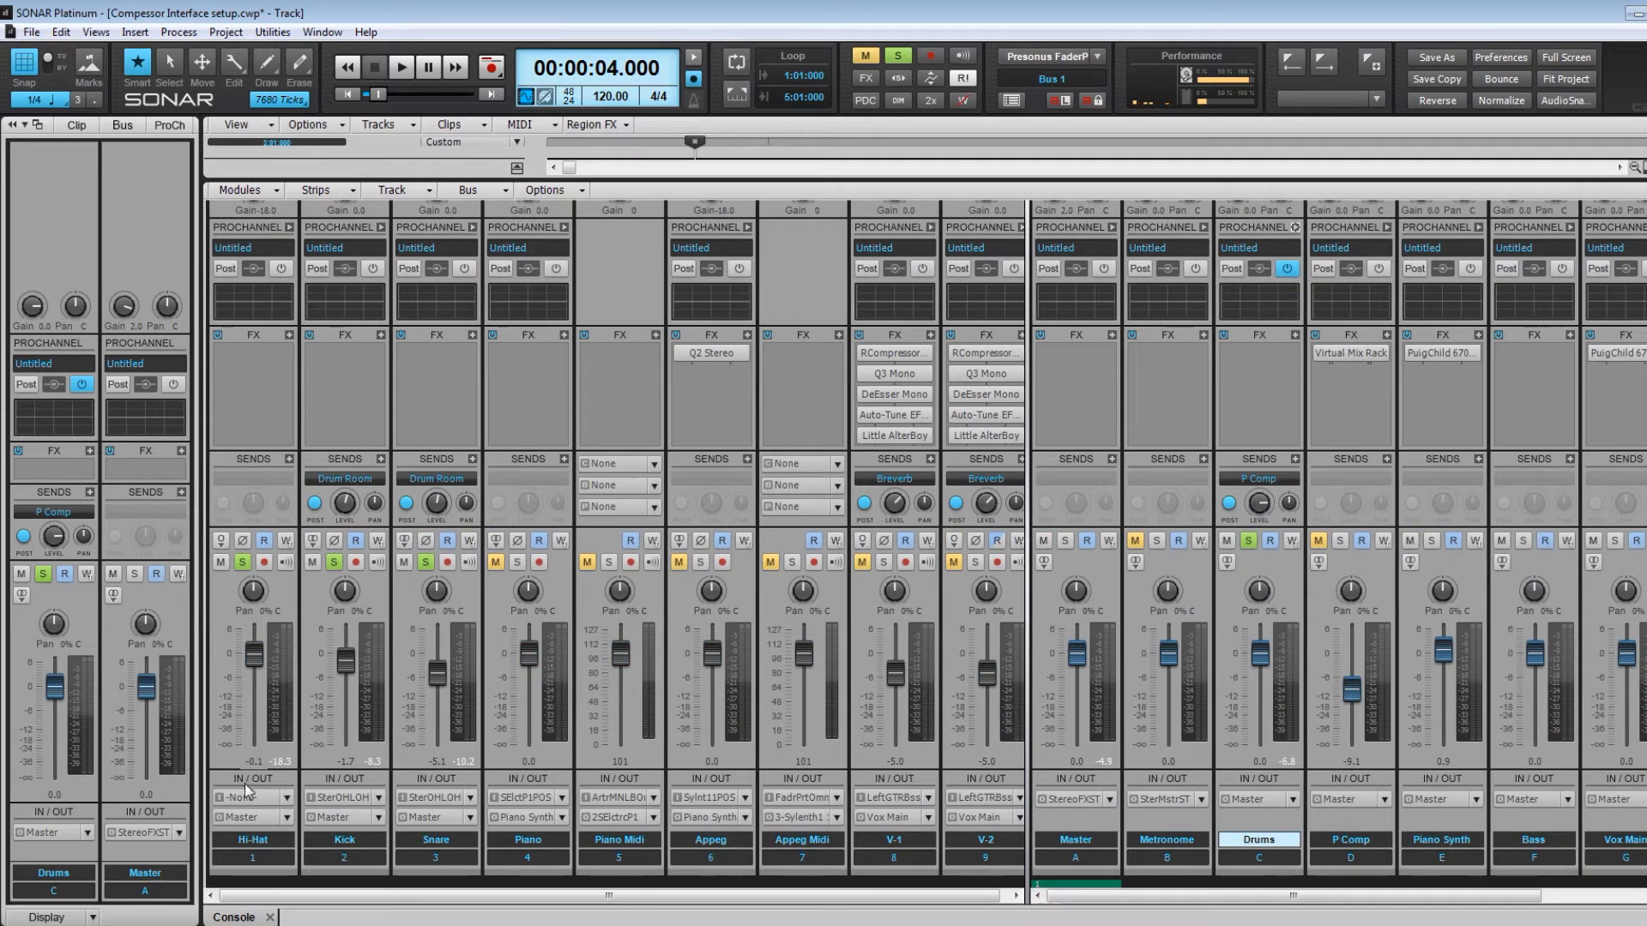
Route the outputs of the Hi-Hat, Kick and Snare tracks to the Drums bus.
left_click(287, 821)
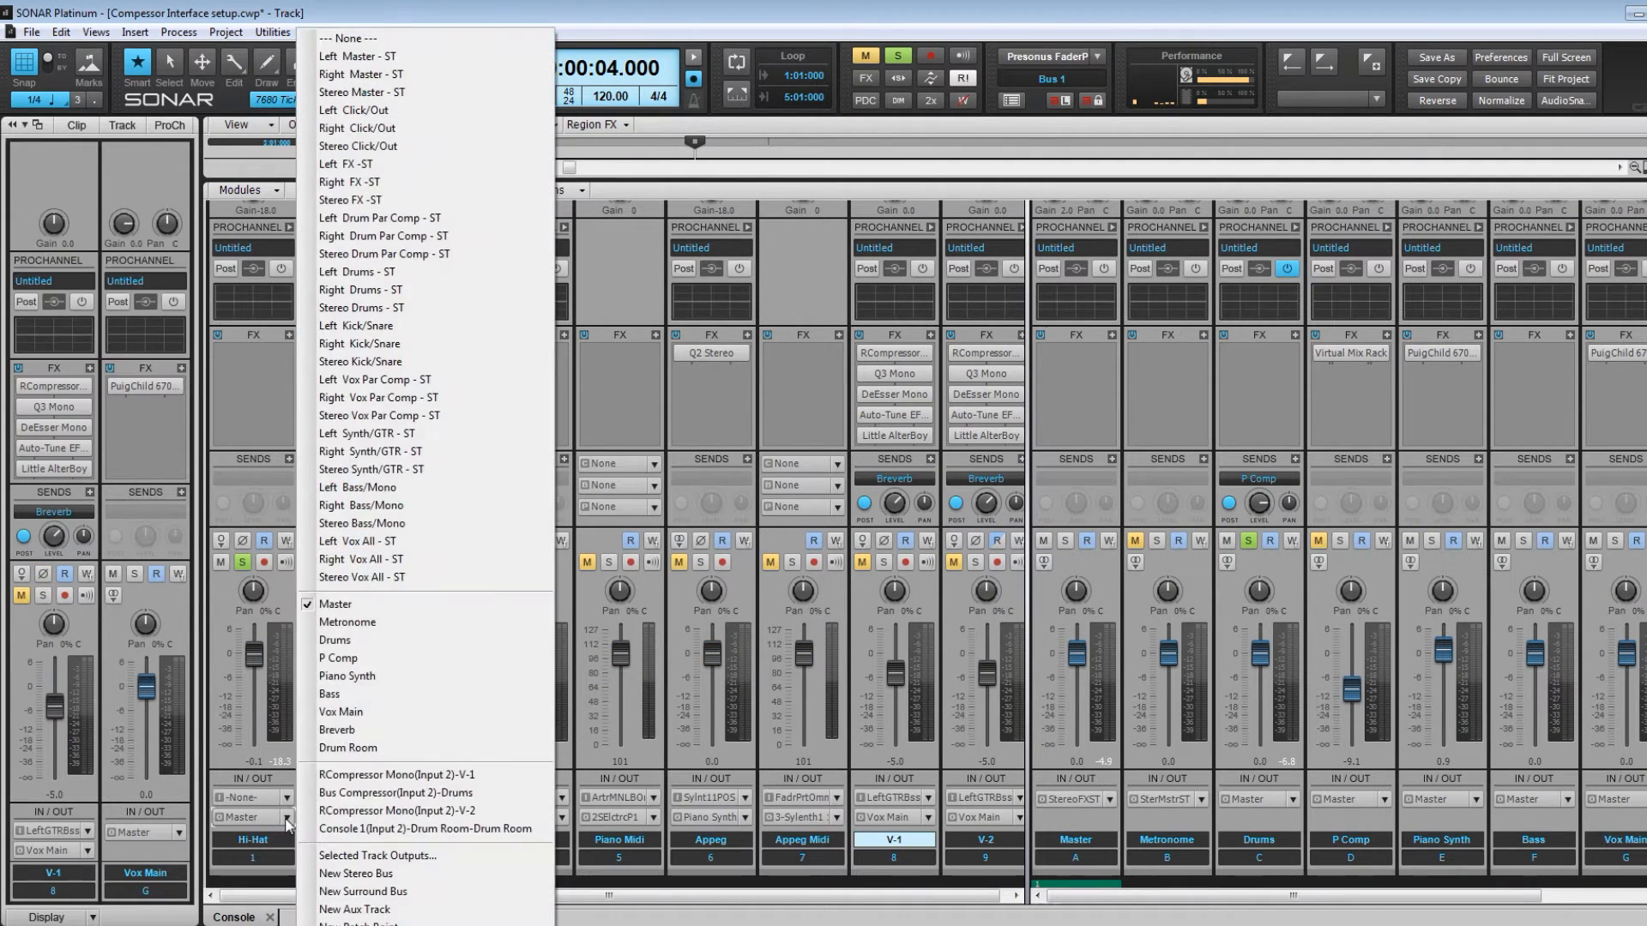
left_click(370, 645)
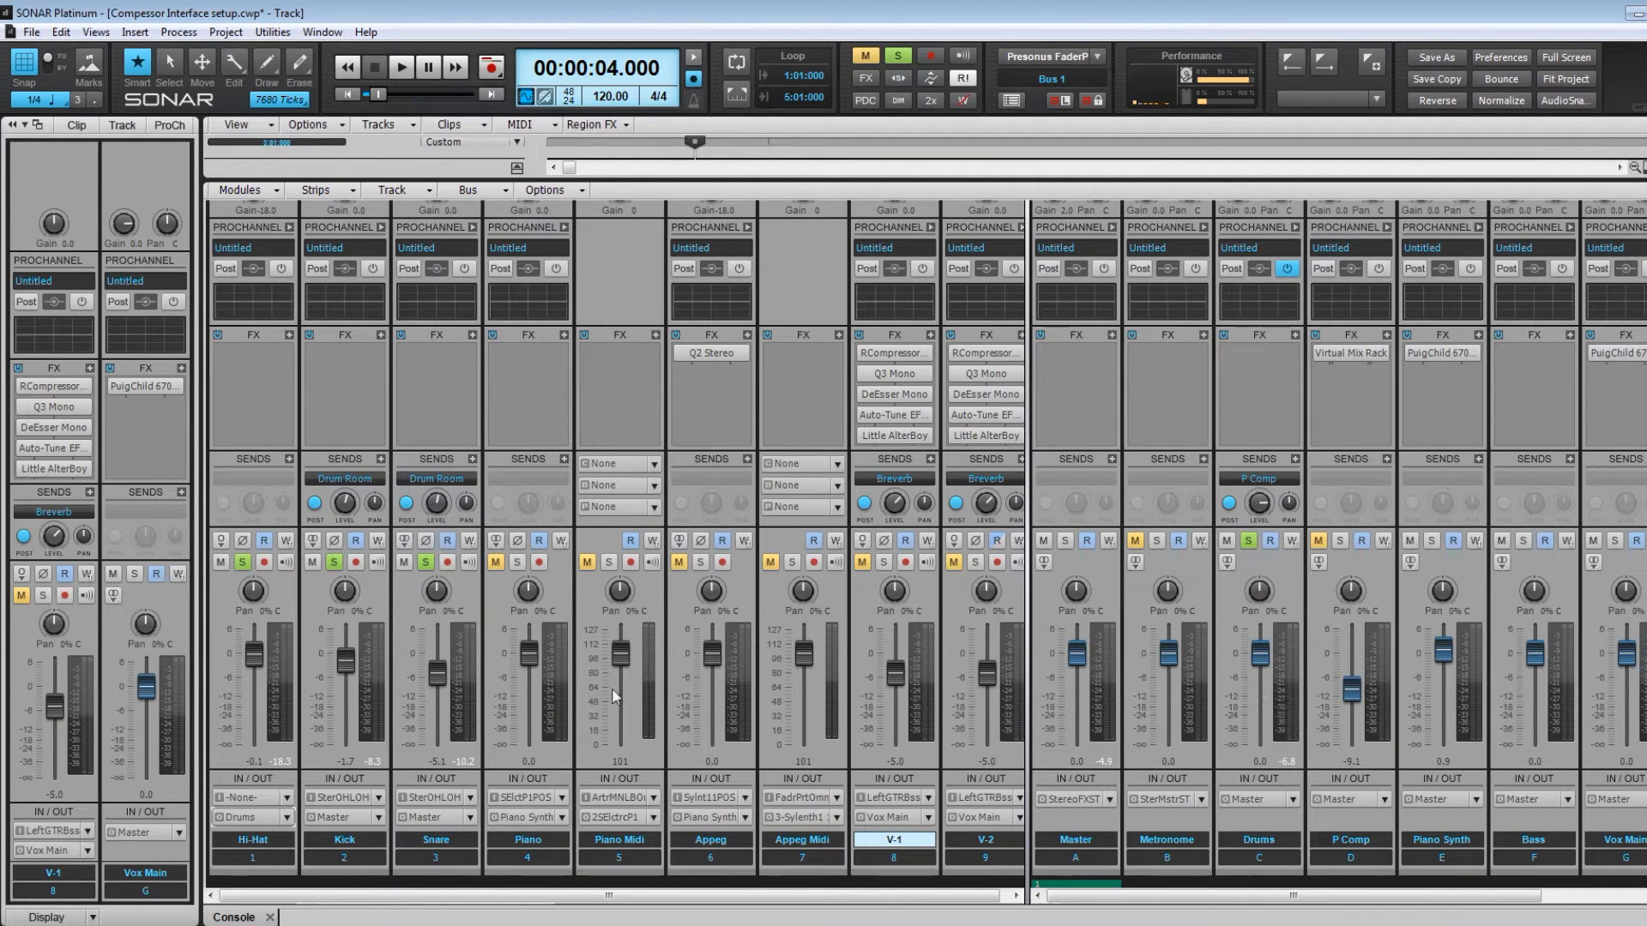
left_click(375, 819)
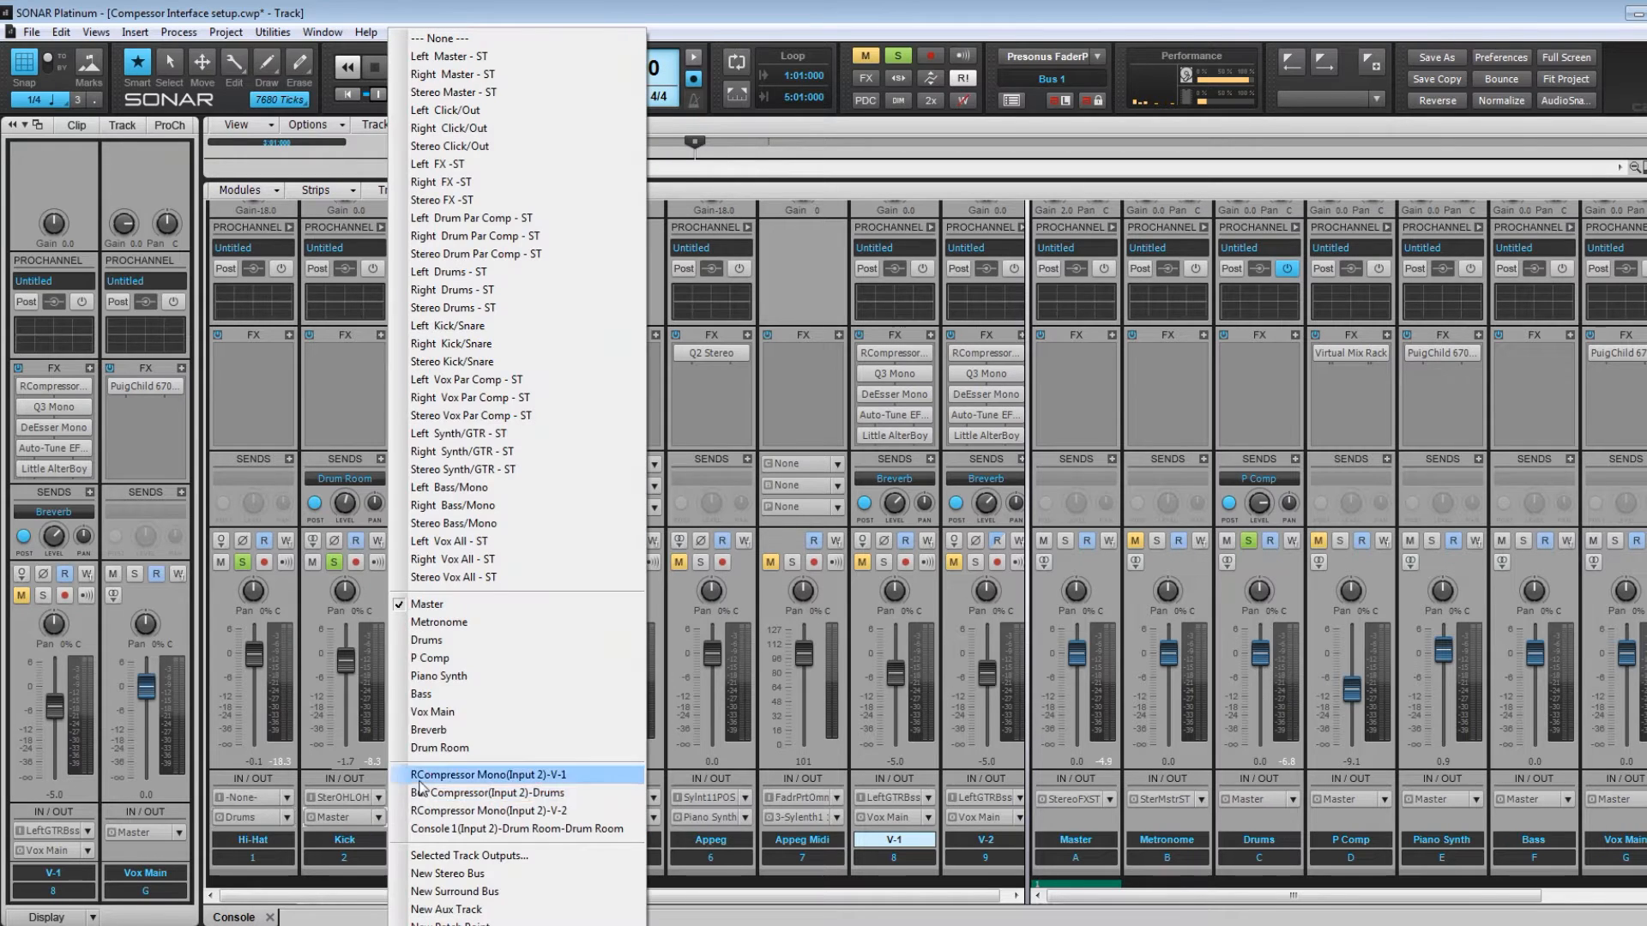
left_click(477, 649)
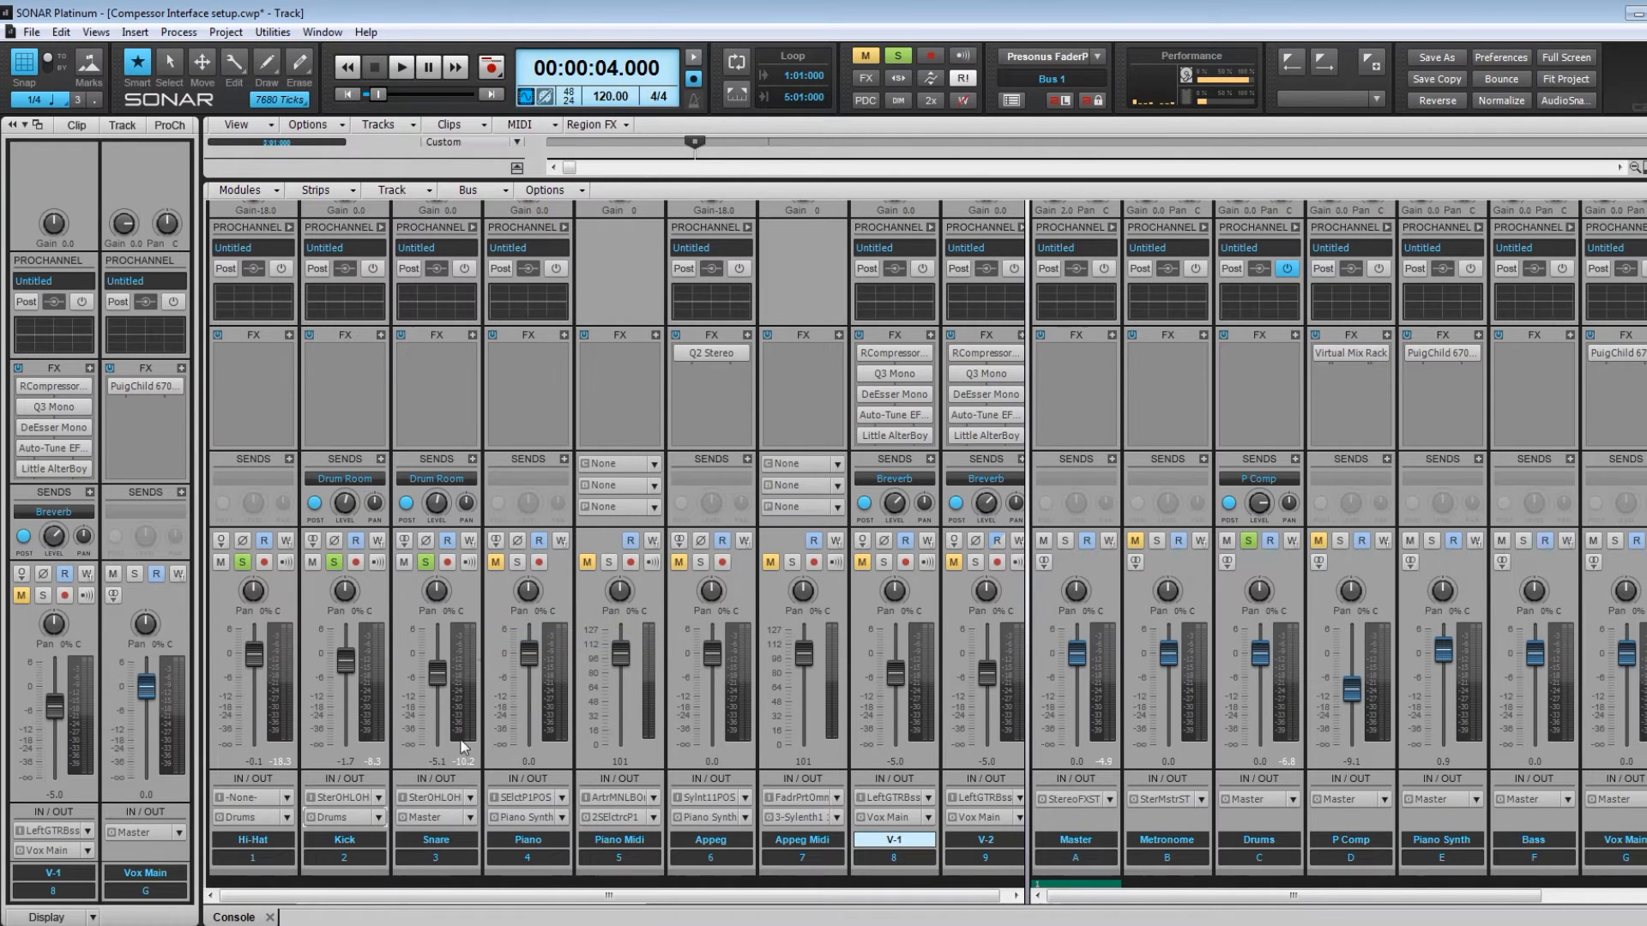
left_click(470, 818)
left_click(519, 640)
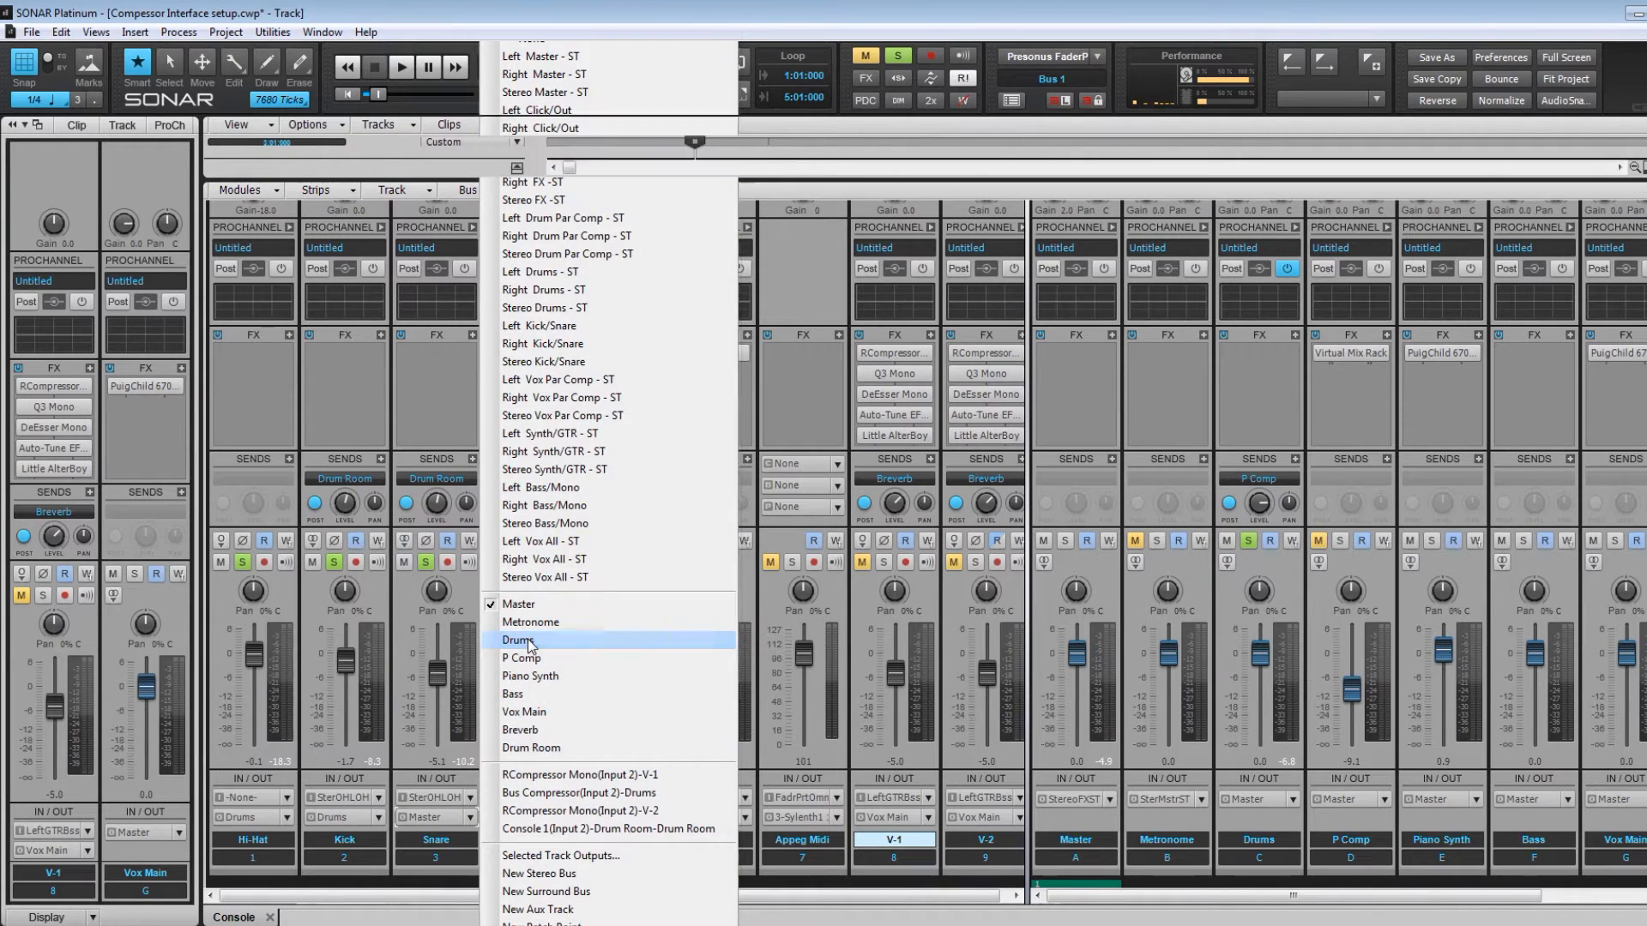
Play the project from the start to check the drum tracks' signal on the Drums bus, and stop playback.
left_click(348, 93)
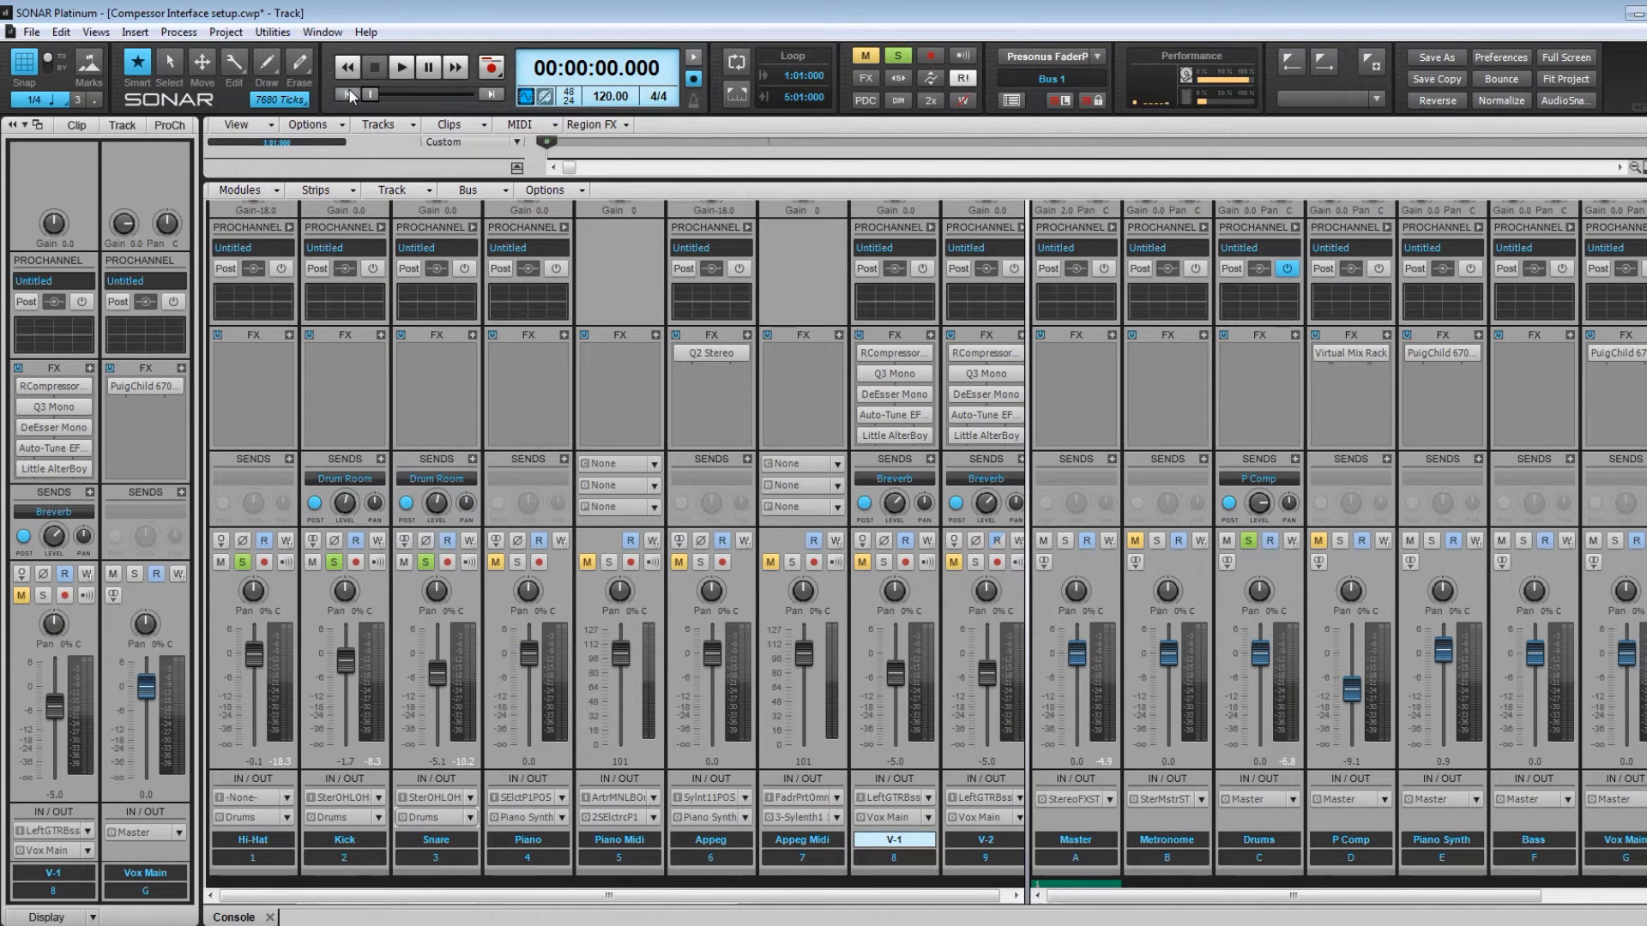
key("space")
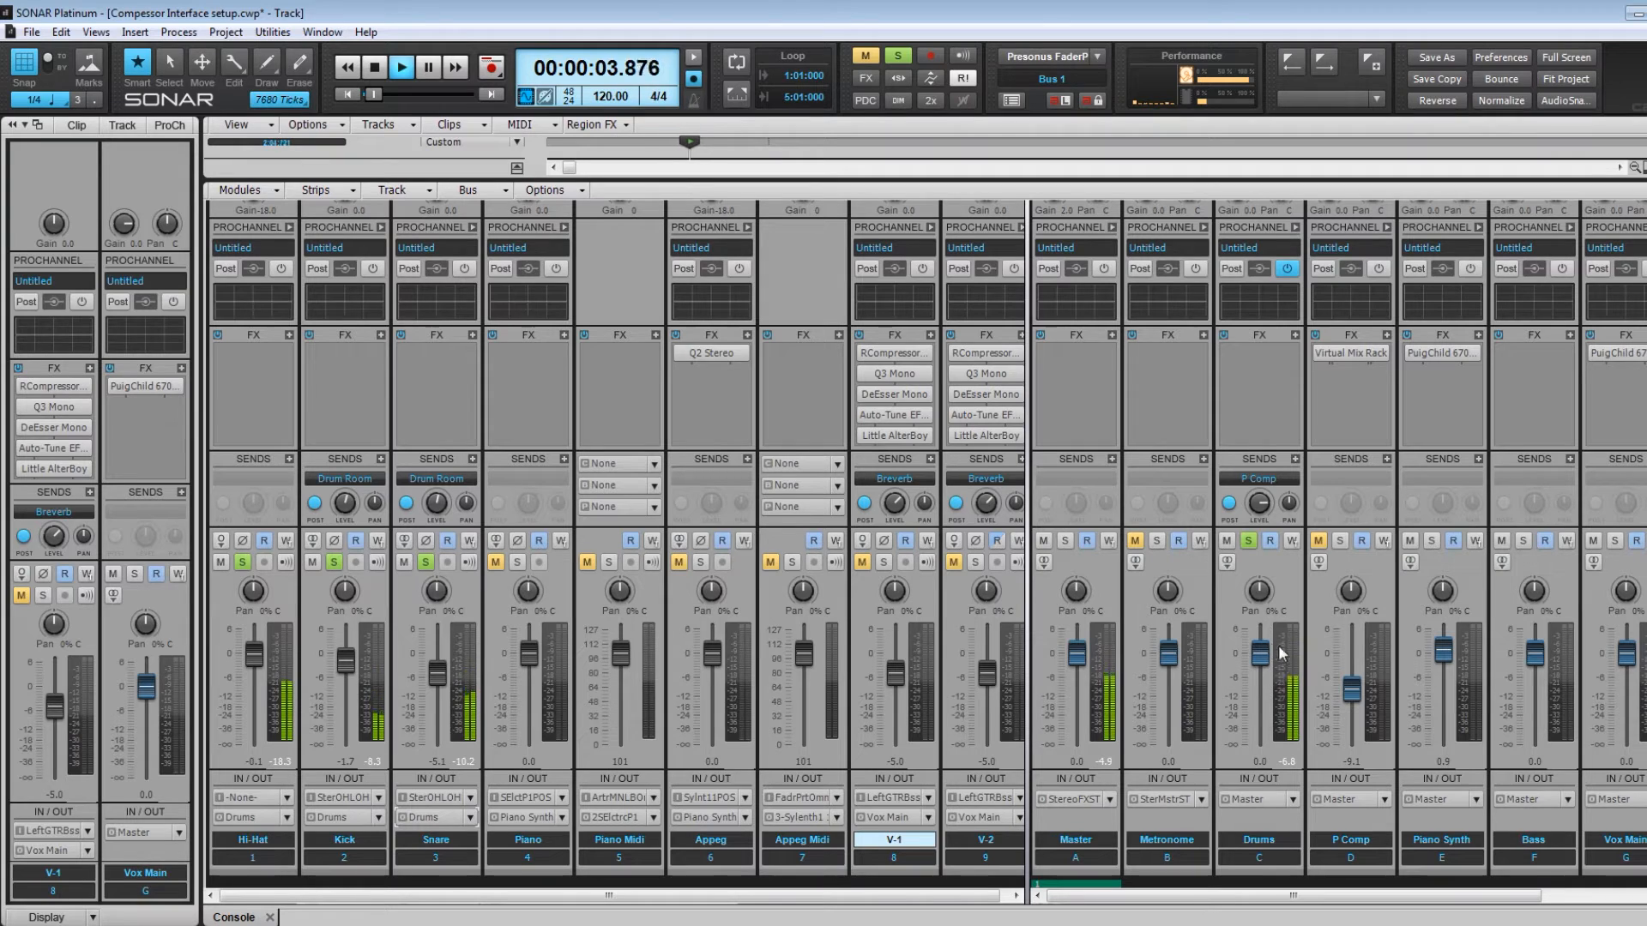
key("space")
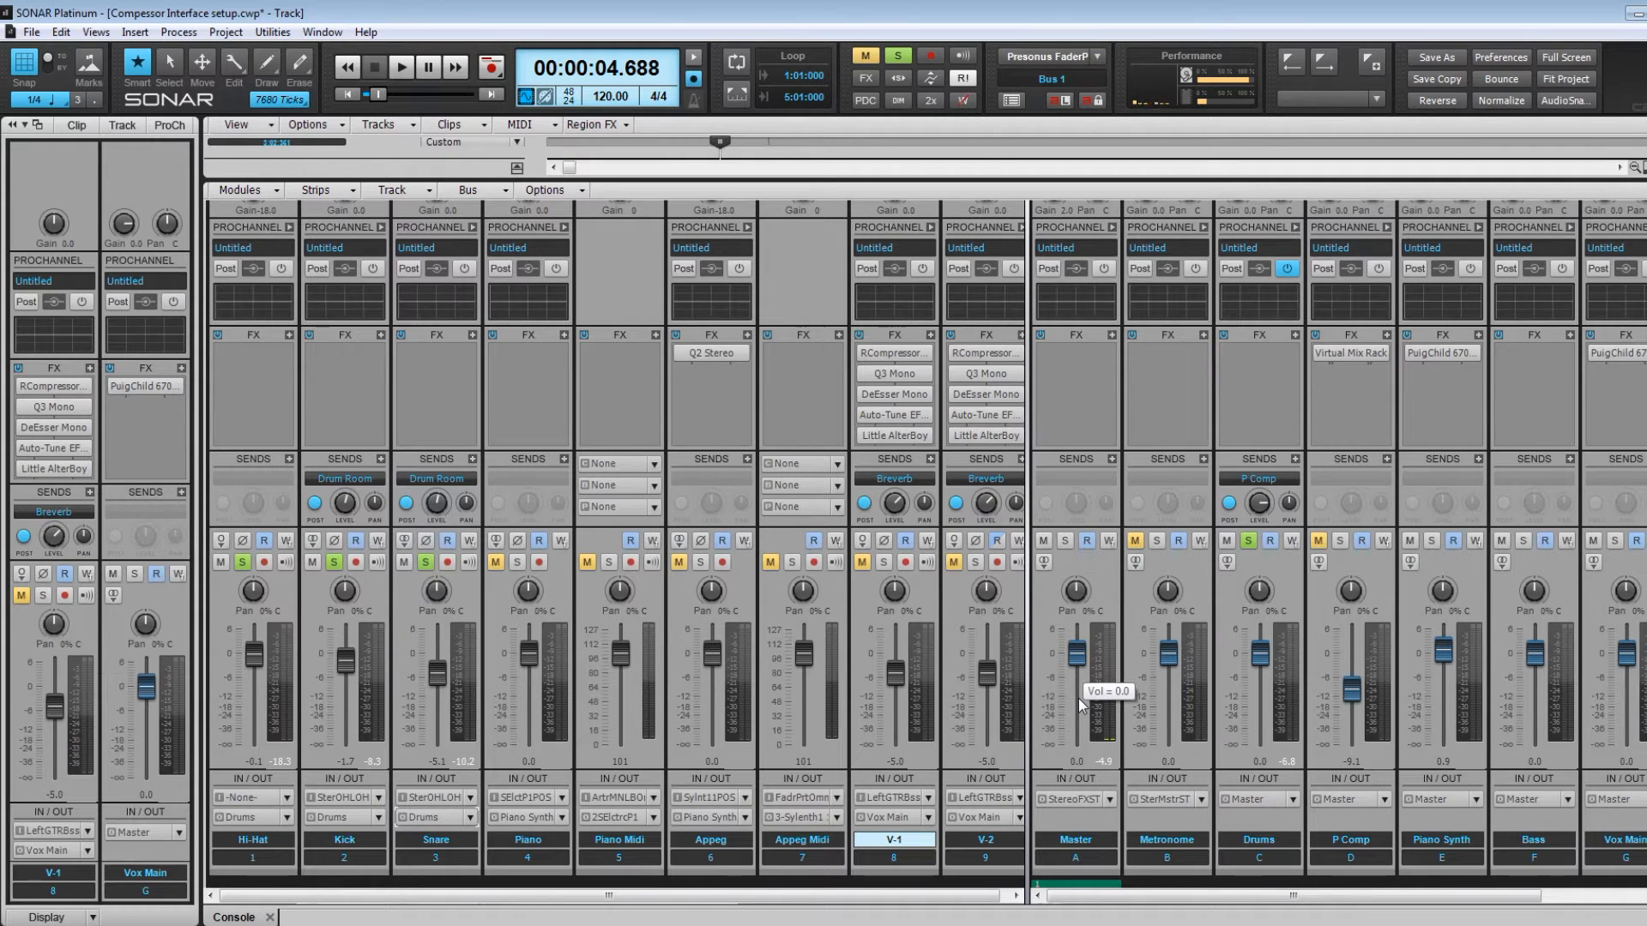
Expand the Drums bus ProChannel and compare its Compressor on and off during playback, leaving it enabled.
left_click(1295, 227)
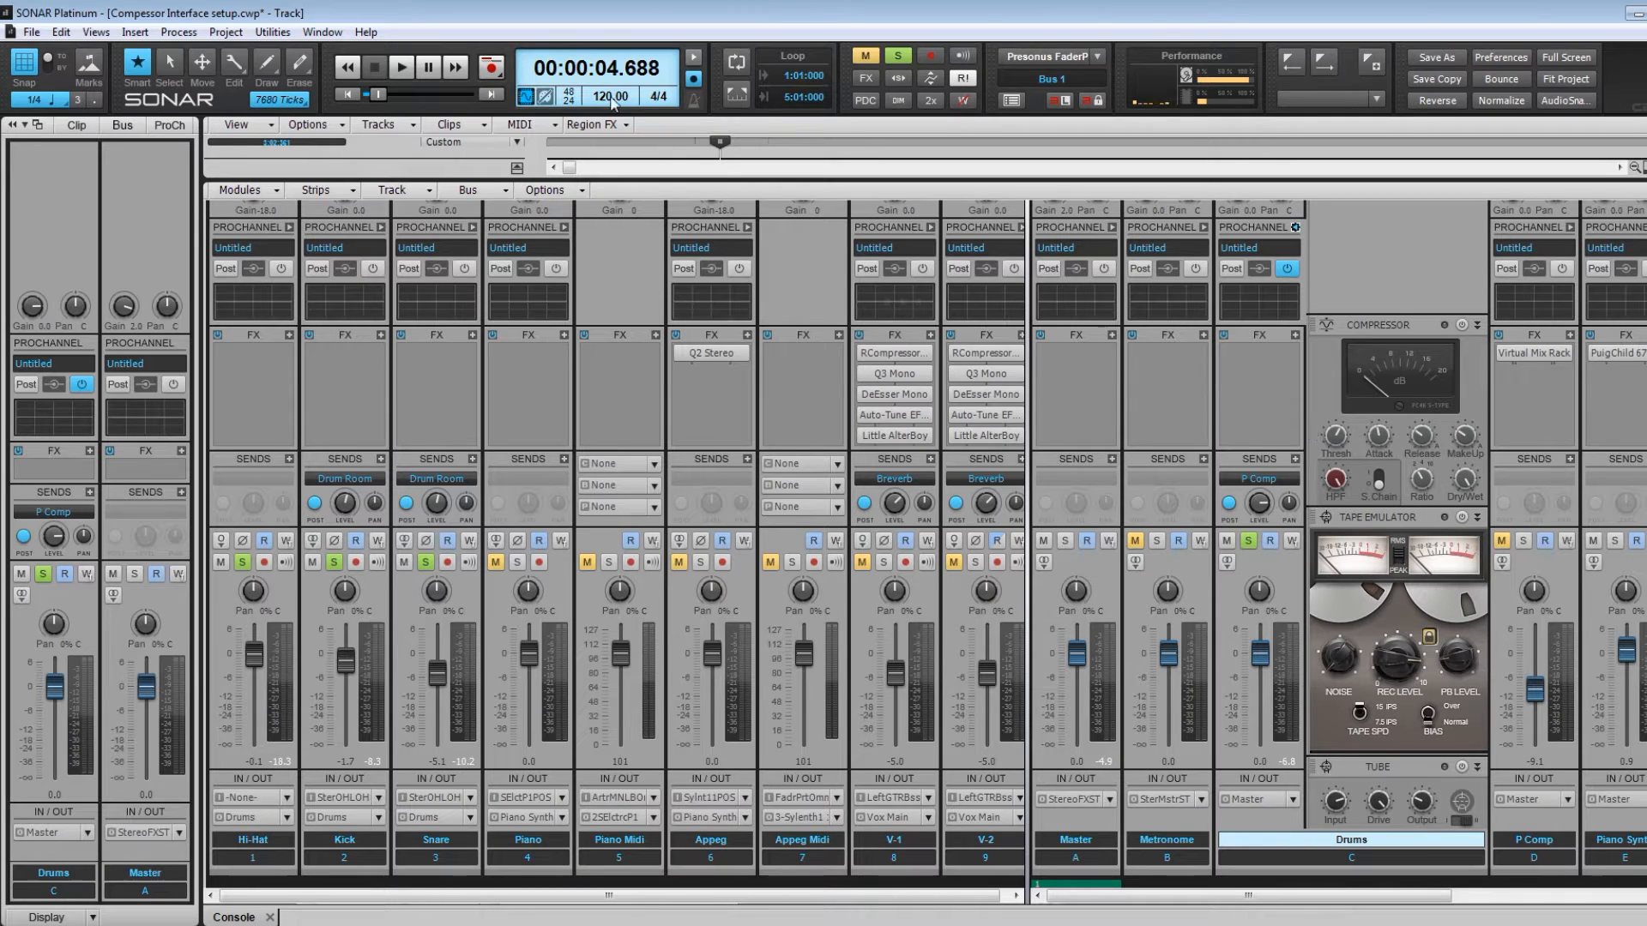
key("space")
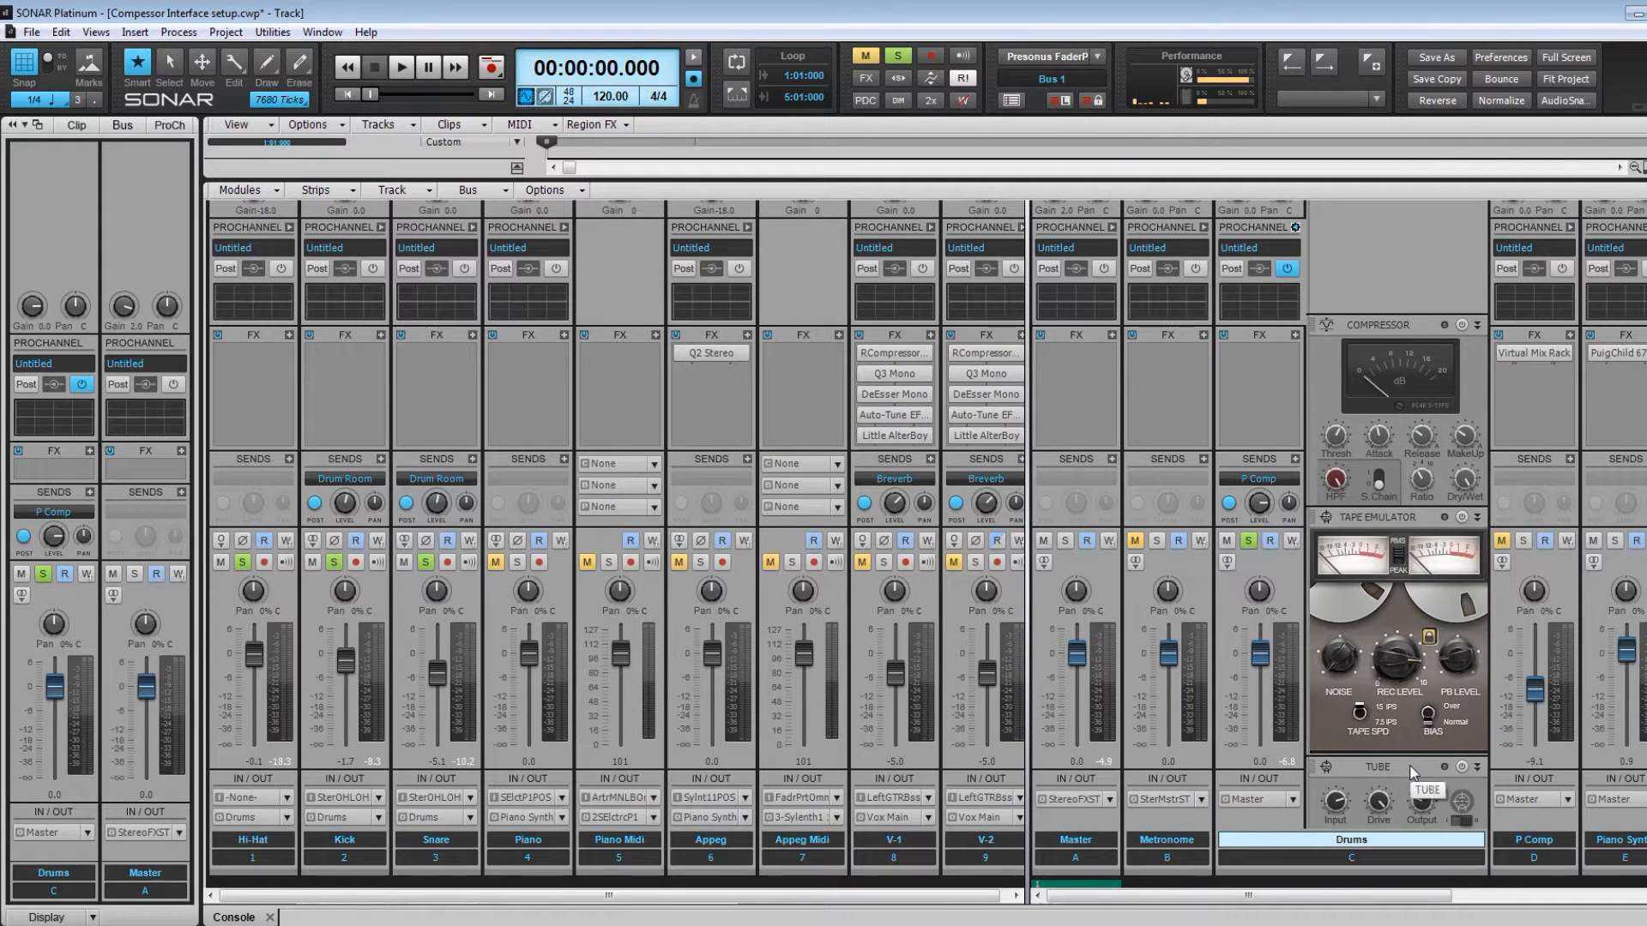
left_click(1463, 326)
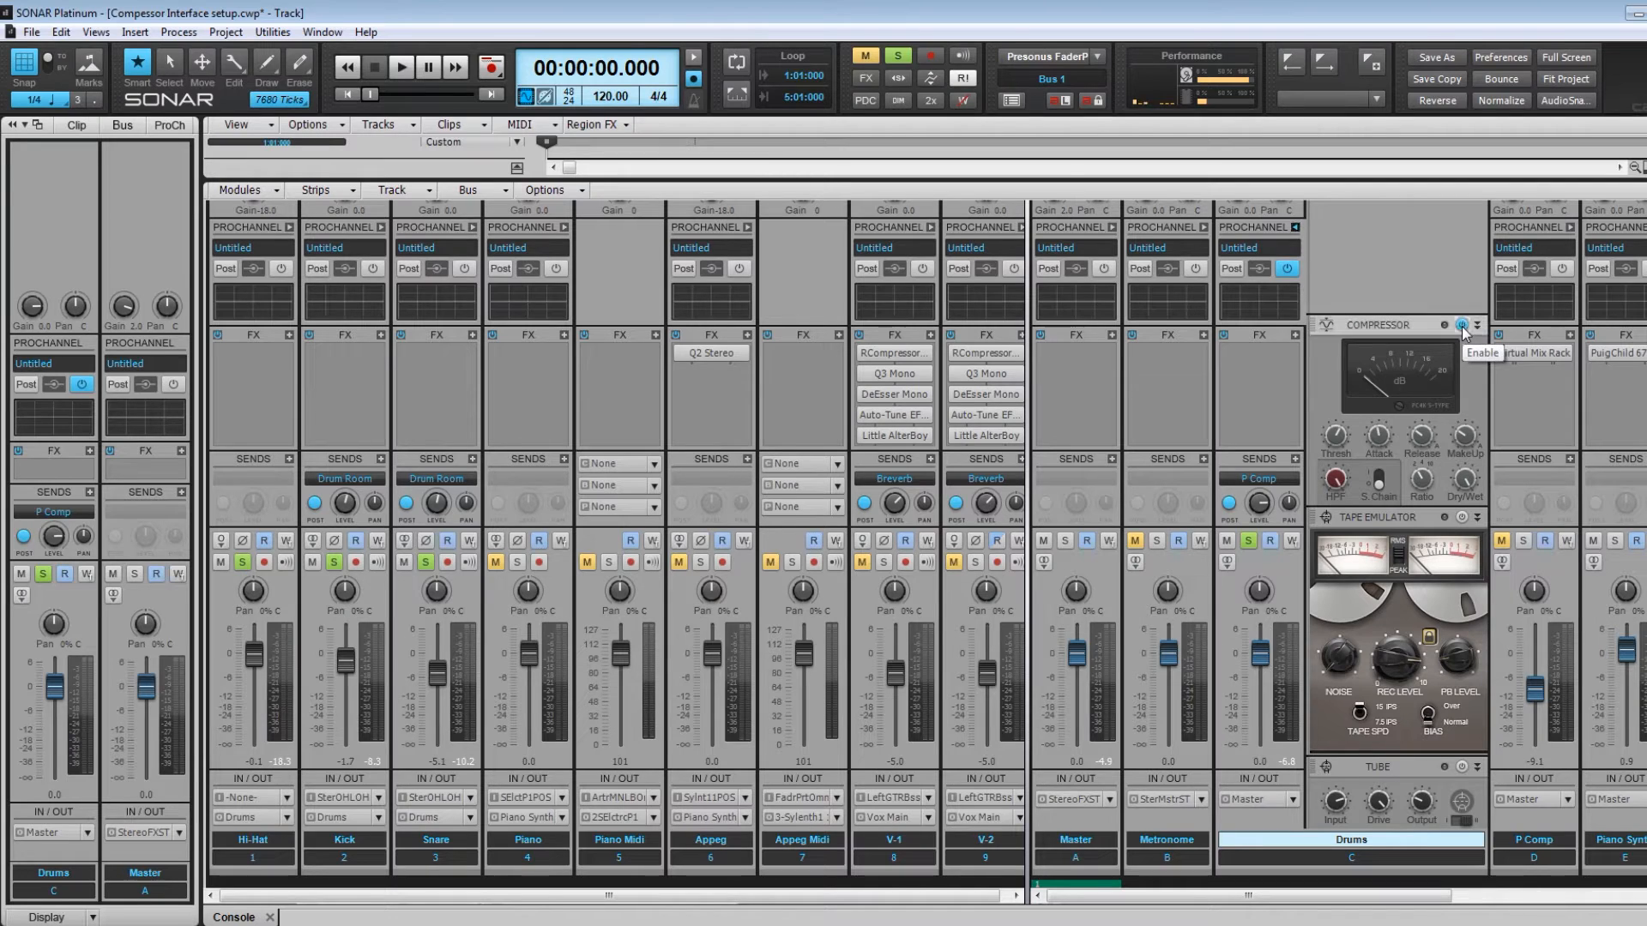
key("space")
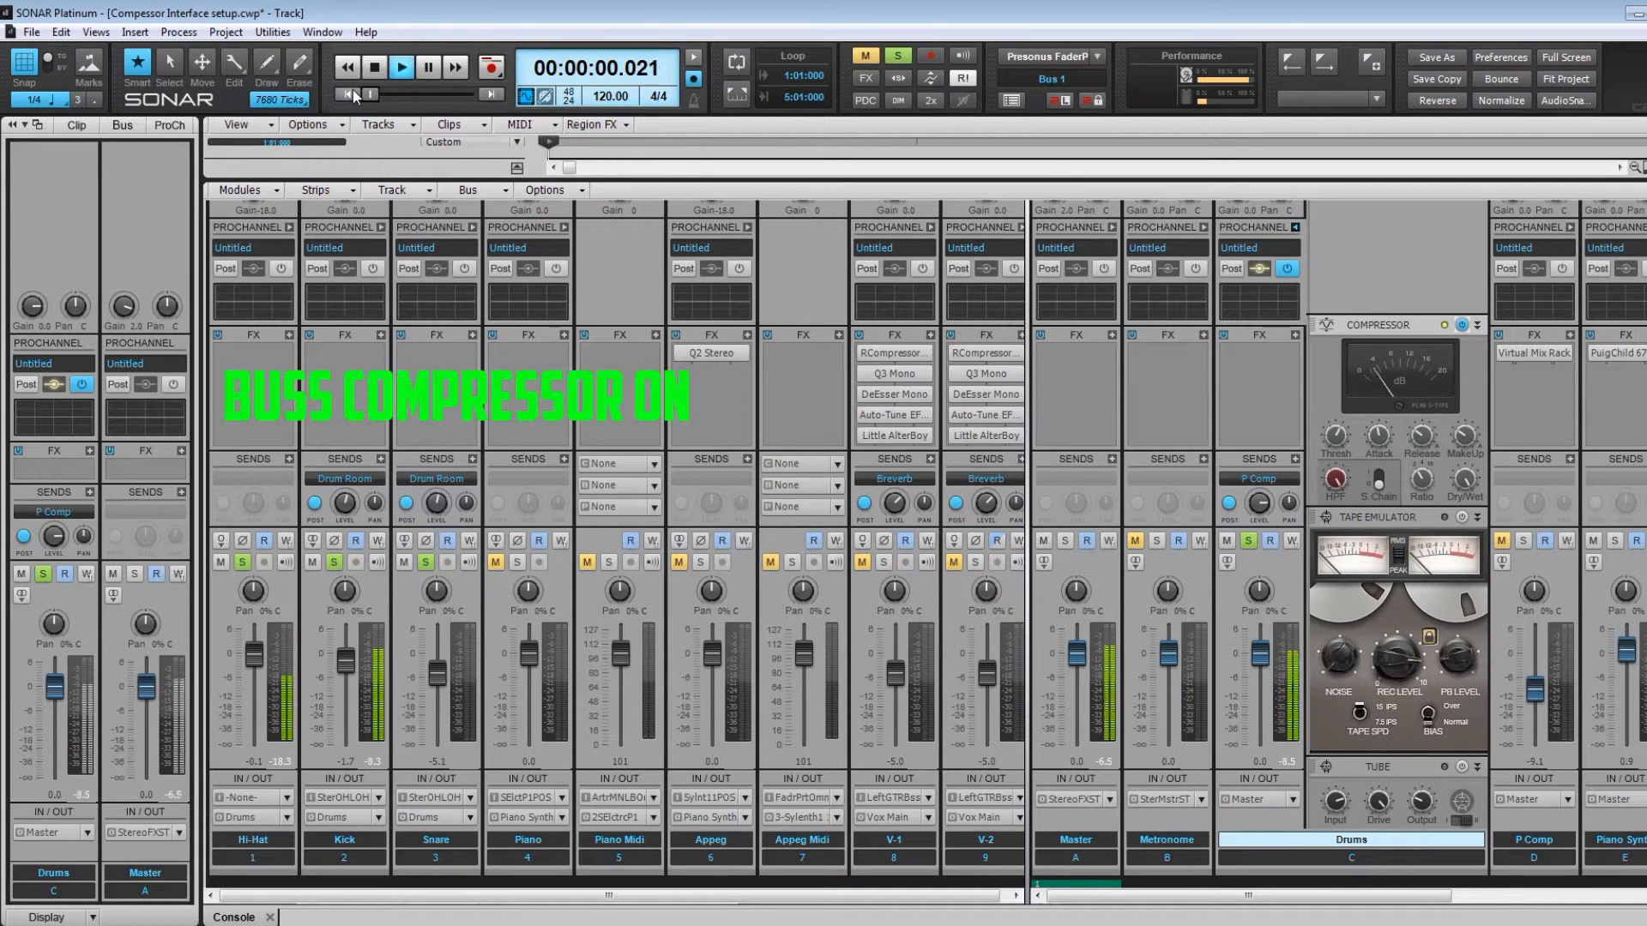
left_click(1462, 327)
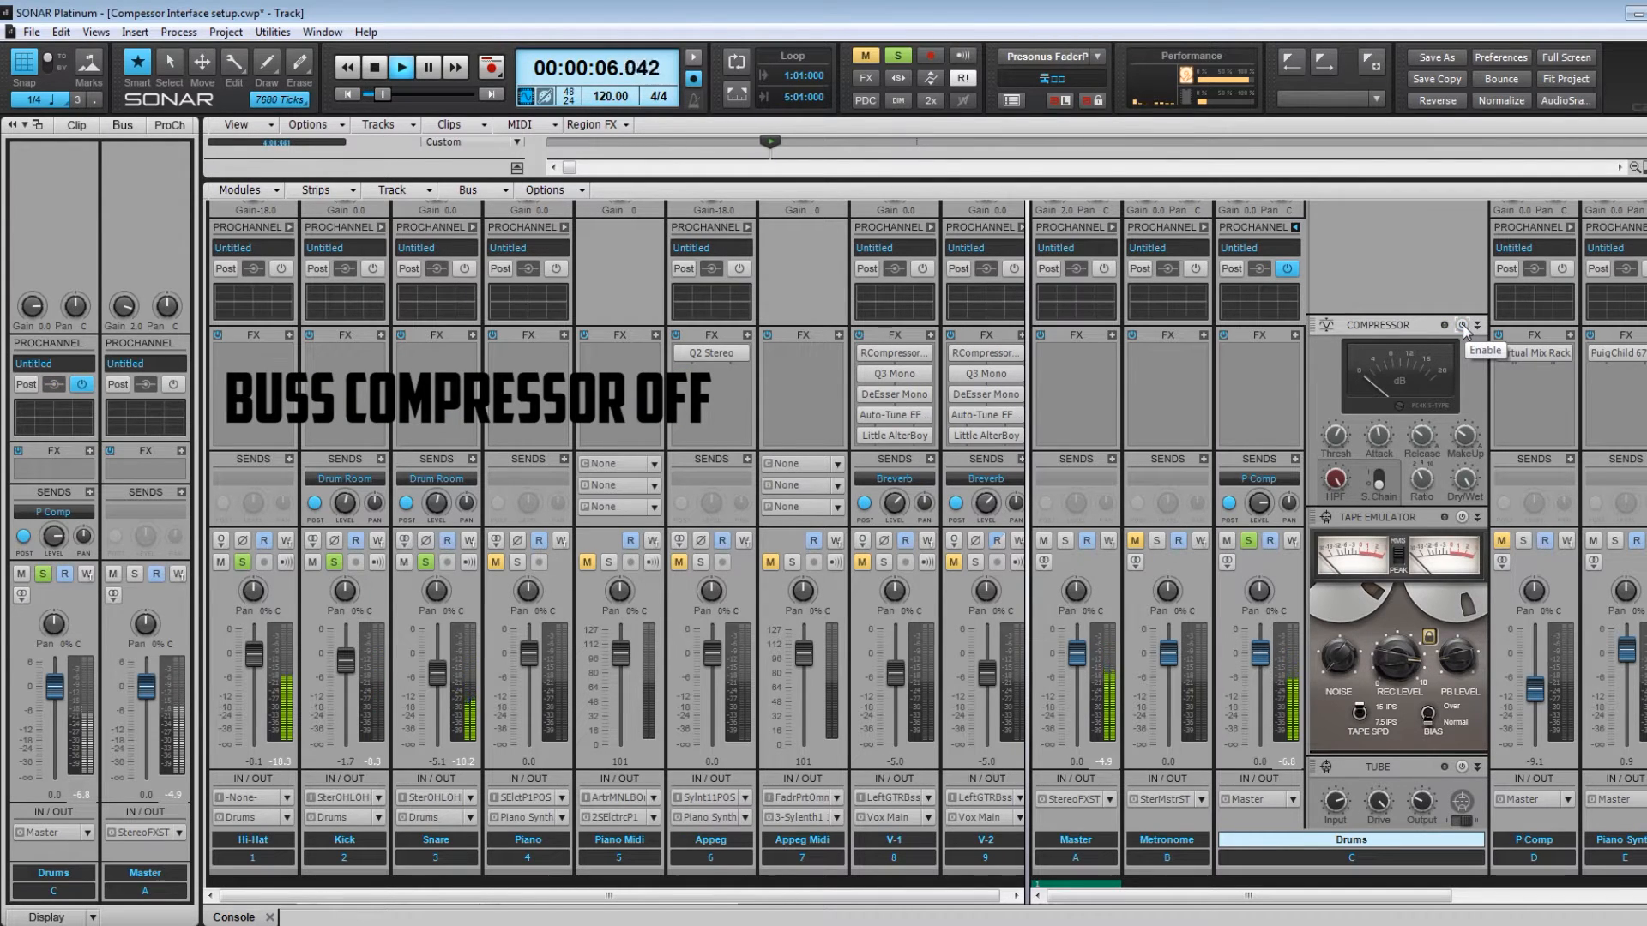
left_click(1462, 326)
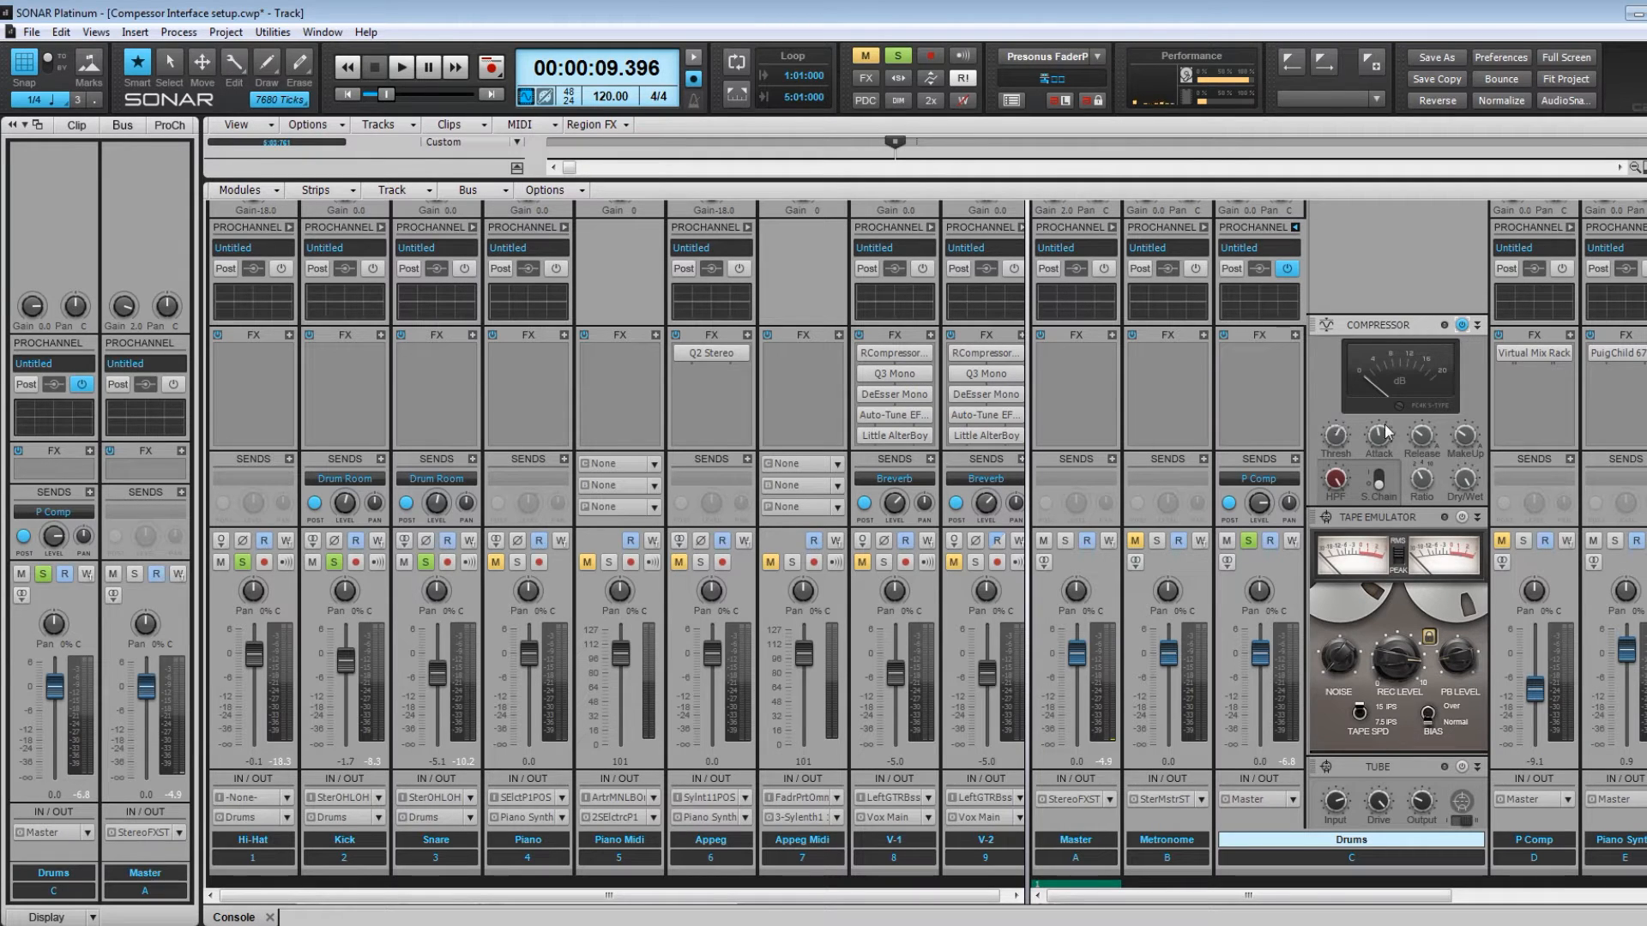
Compare the Drums bus Tape Emulator on and off while playing from the start, leaving it enabled.
mouse_move(1385, 431)
left_click(1462, 518)
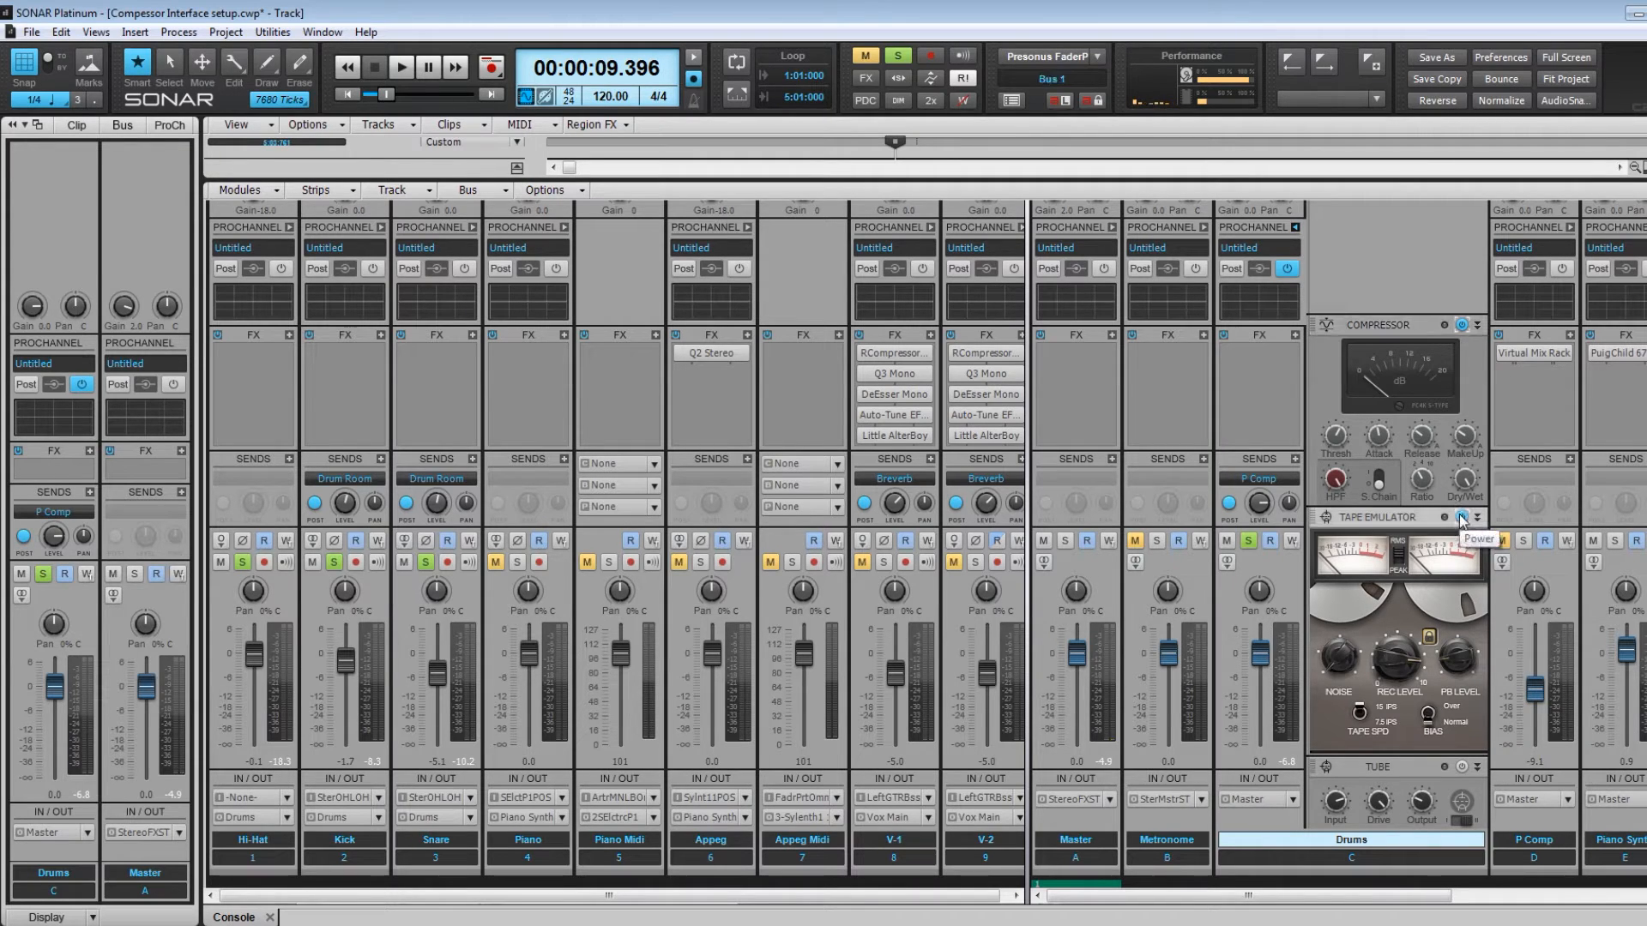
left_click(346, 95)
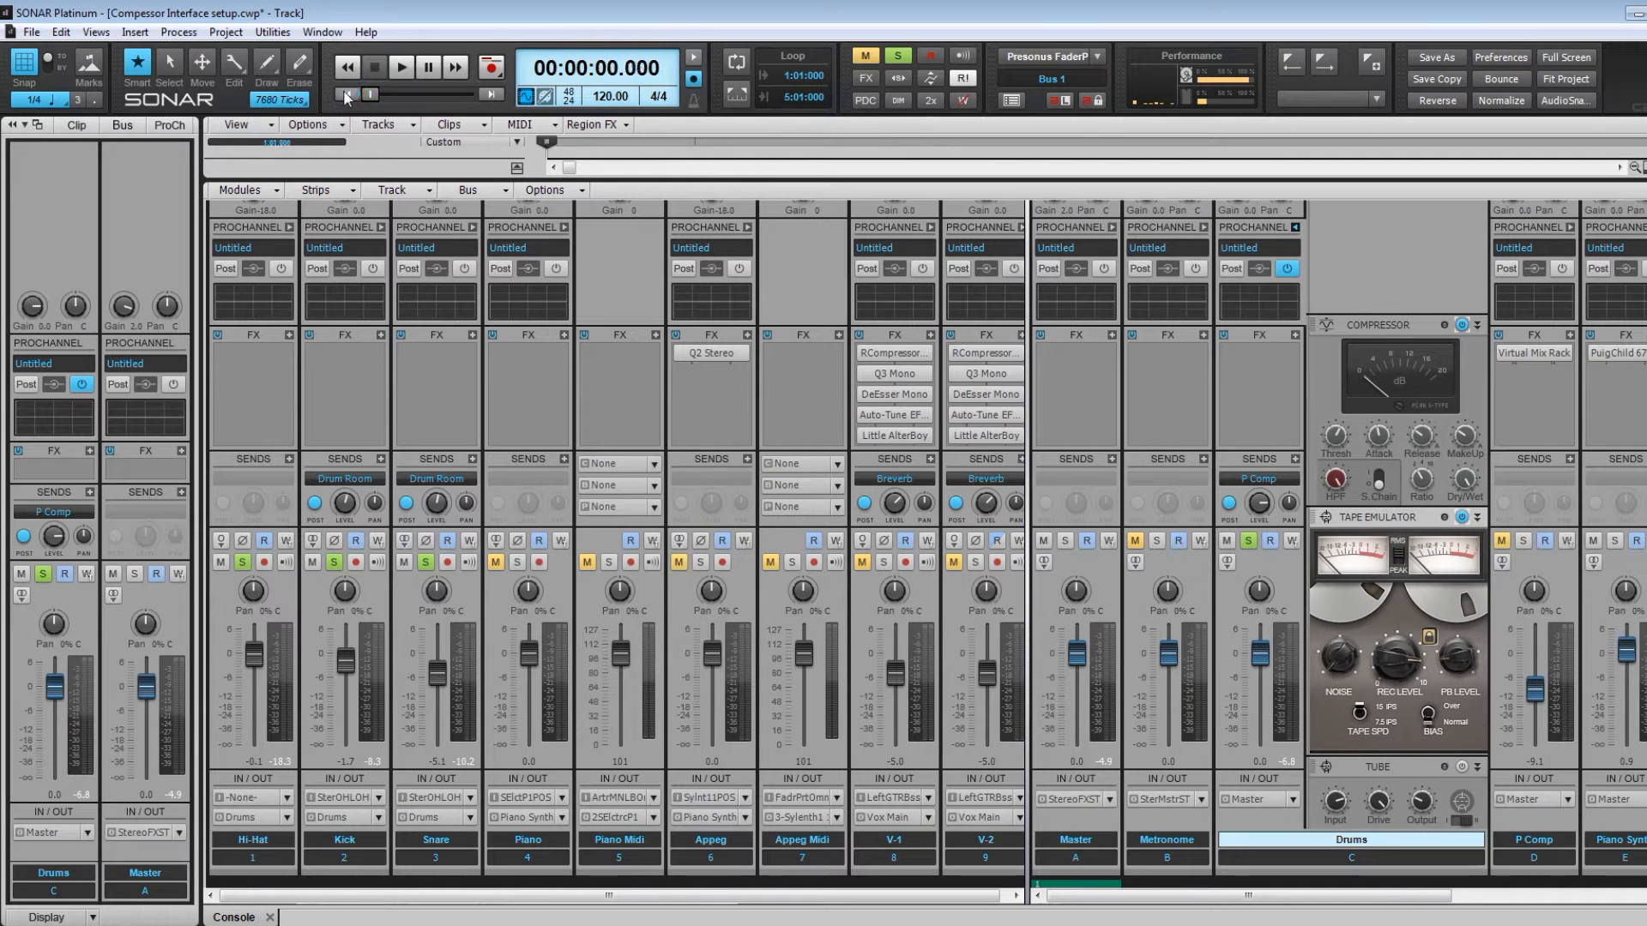
key("space")
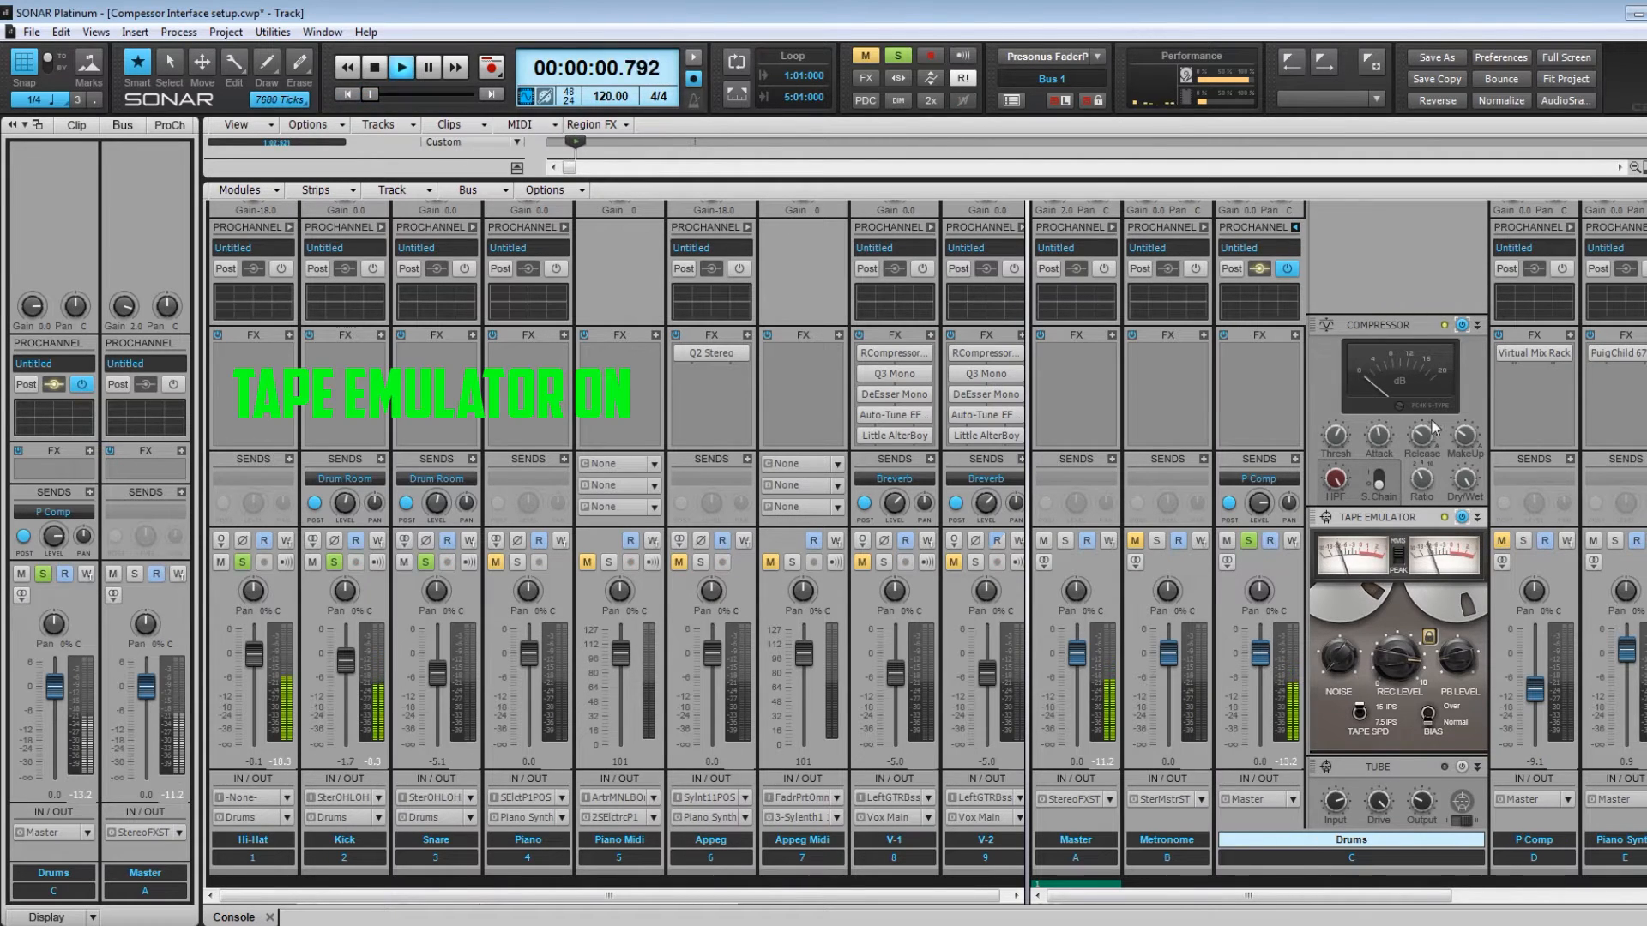
left_click(1462, 519)
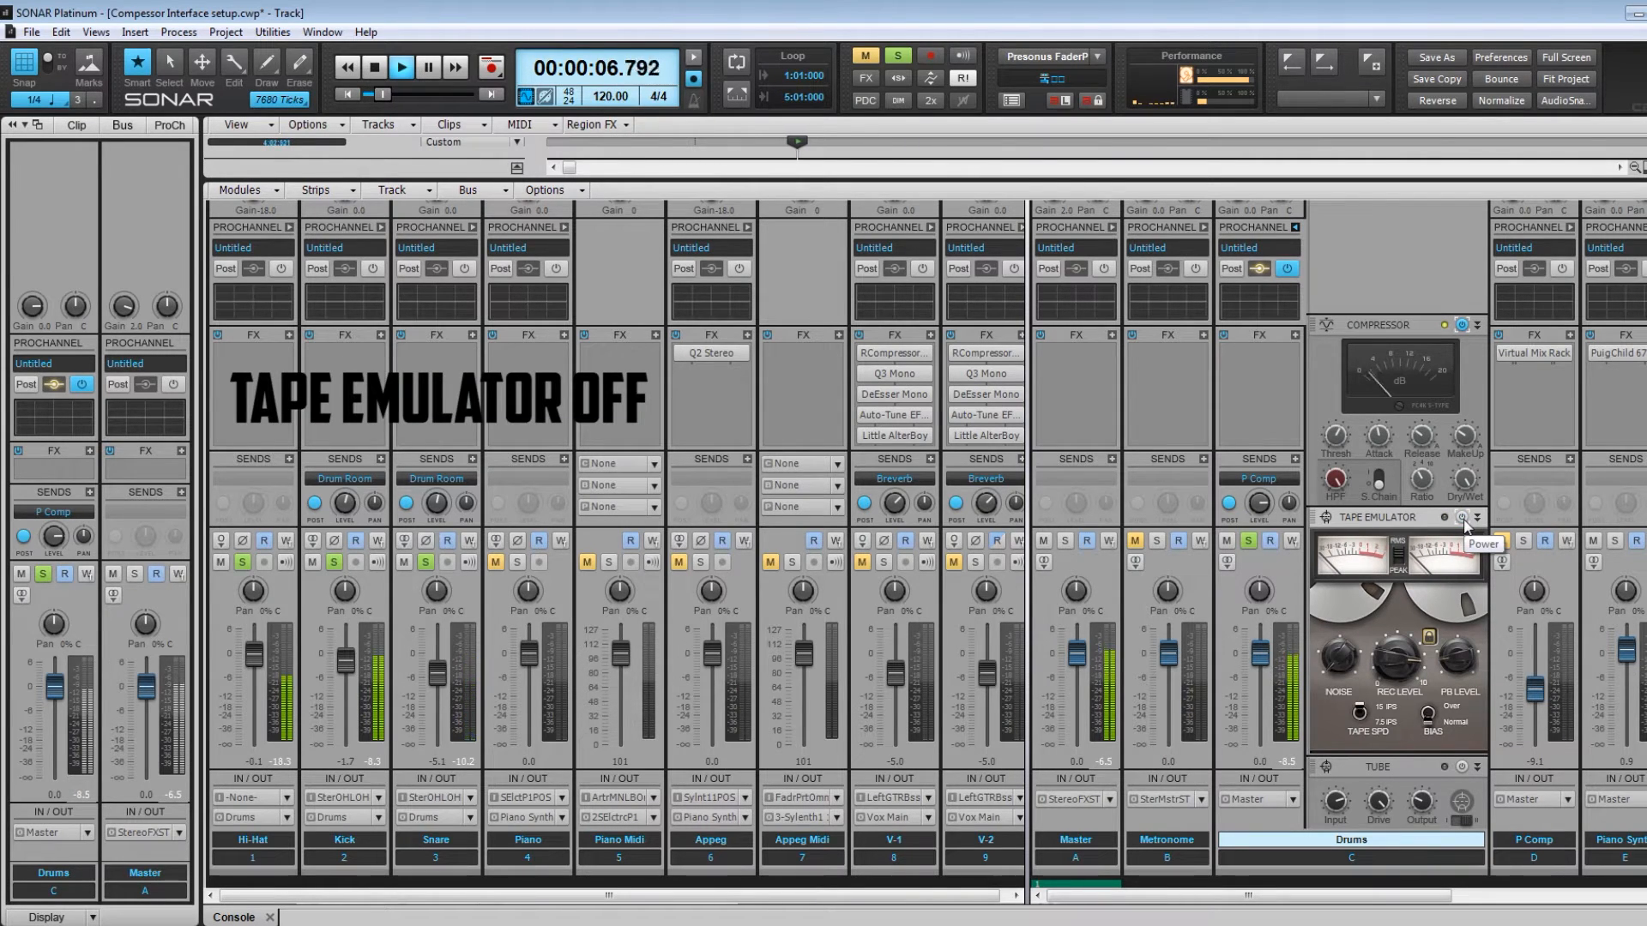
left_click(1464, 519)
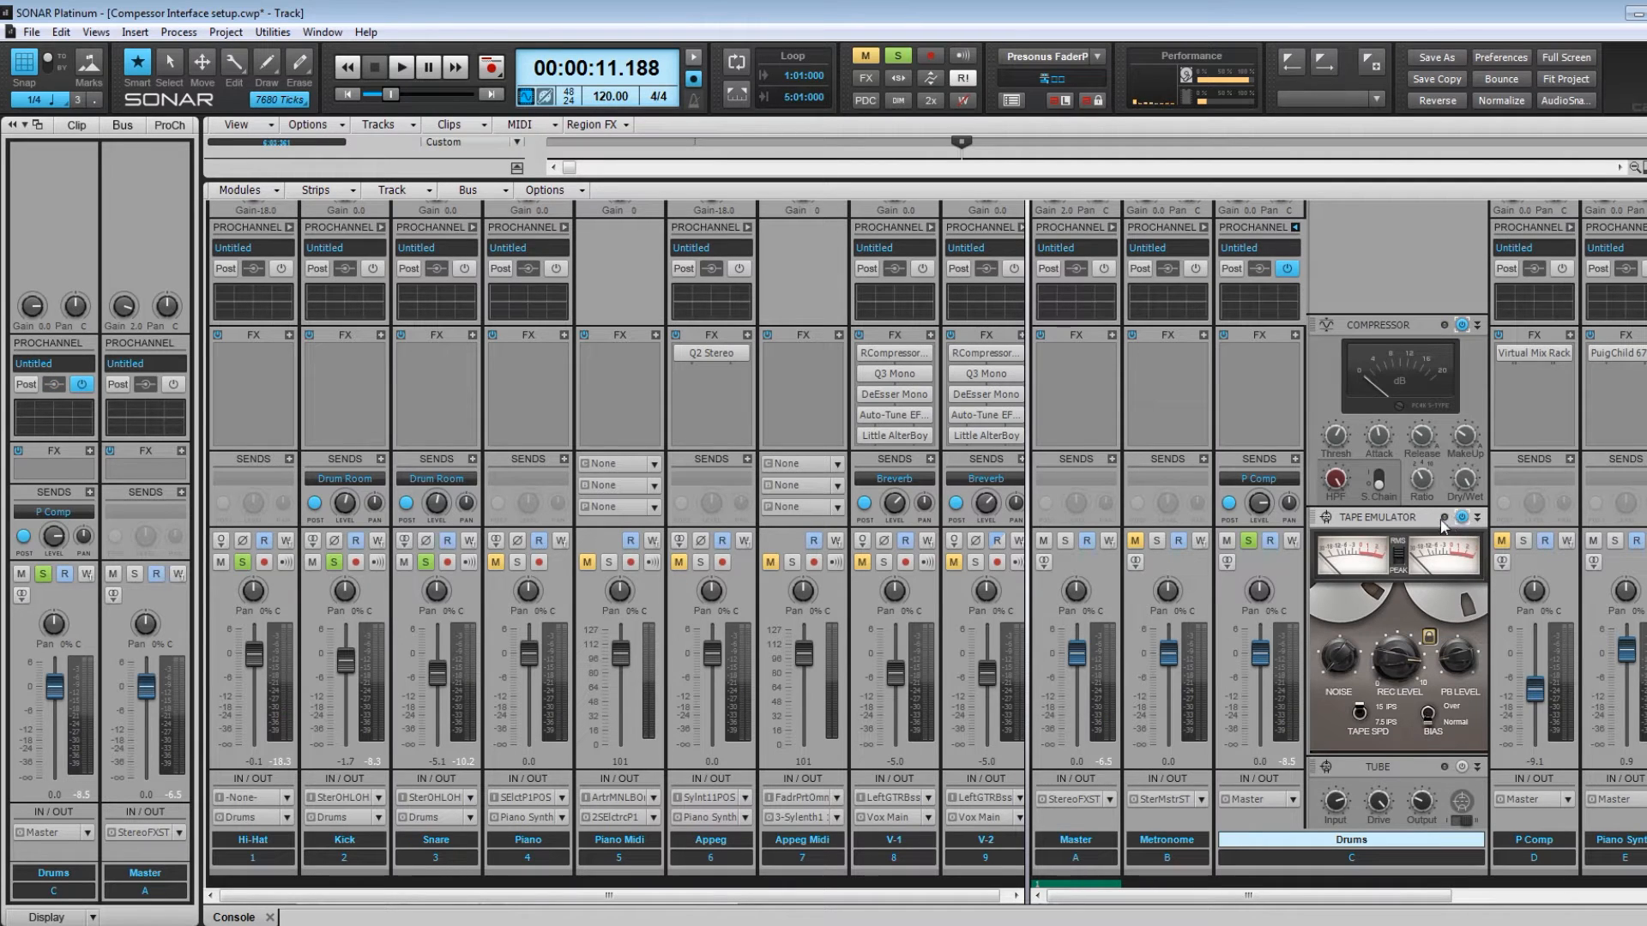
Compare the Drums bus Tube module off and on while playing from the start, leaving it enabled.
left_click(1461, 767)
left_click(344, 95)
key("space")
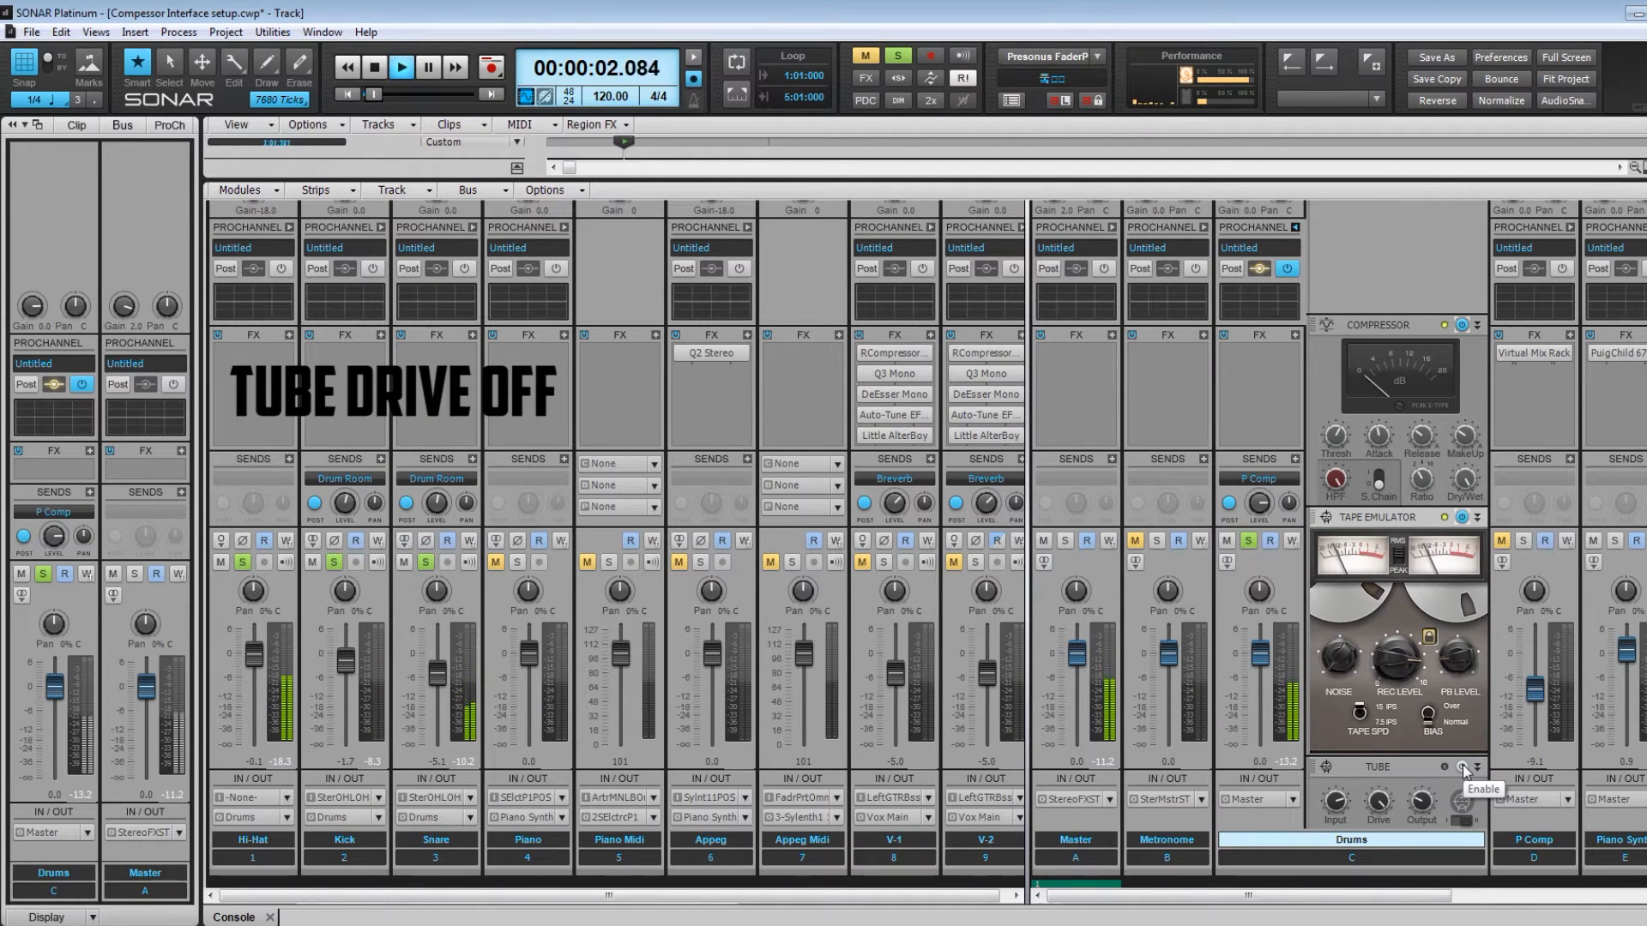
left_click(1462, 768)
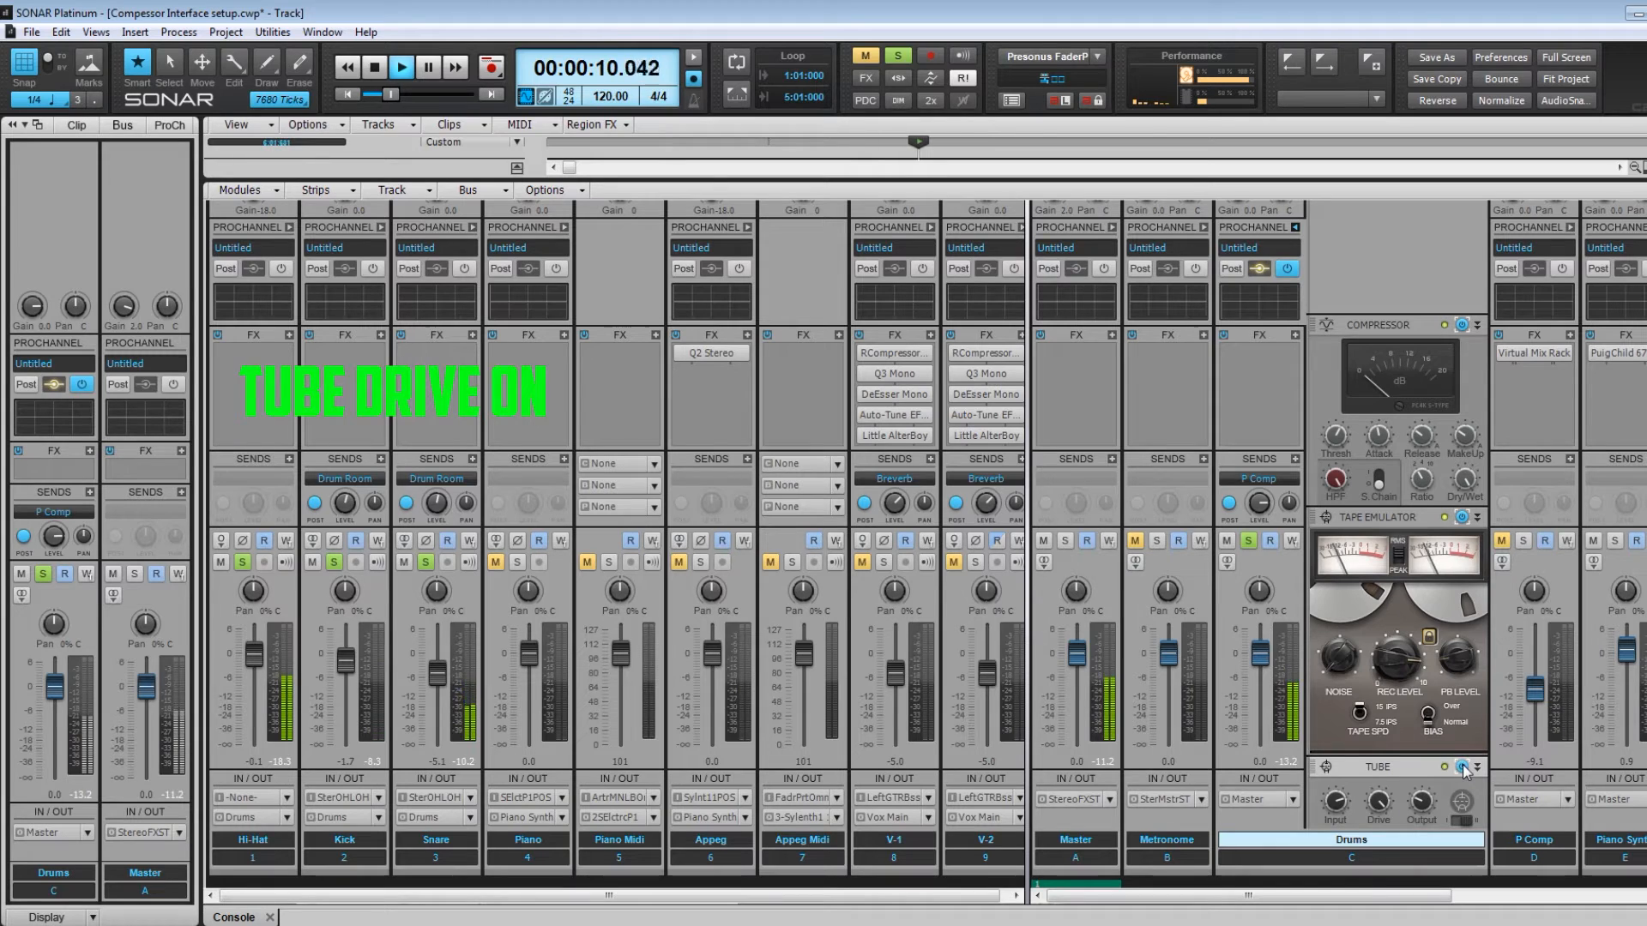
left_click(1462, 767)
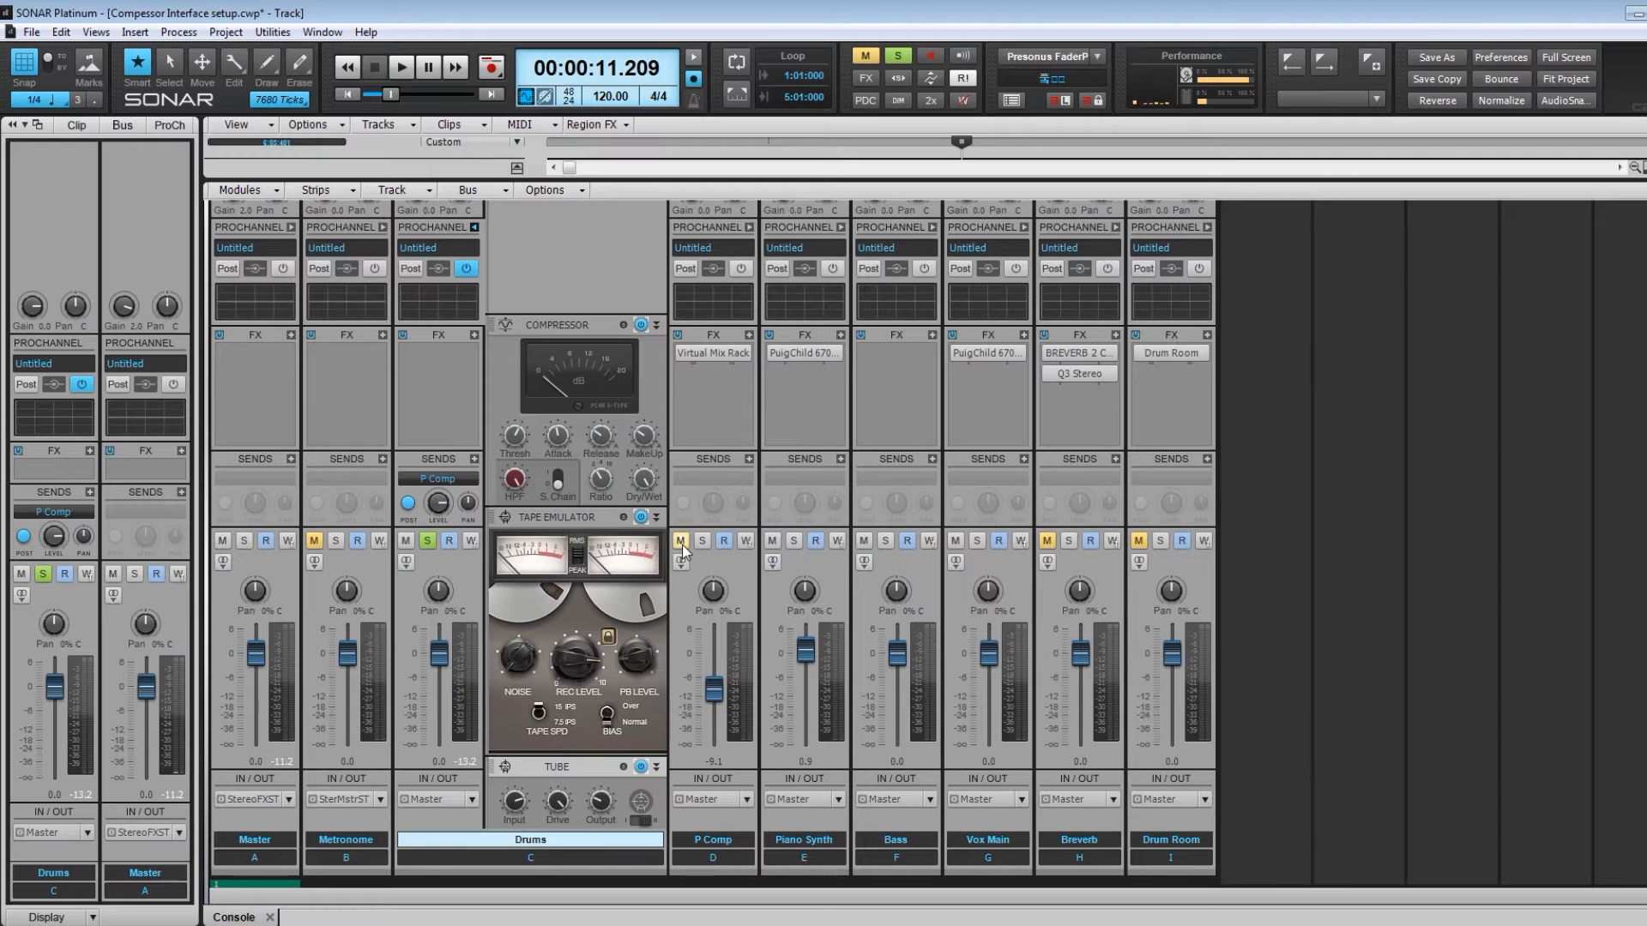
Delete the Drums bus's P Comp send and insert a new send to the P Comp bus.
left_click(471, 479)
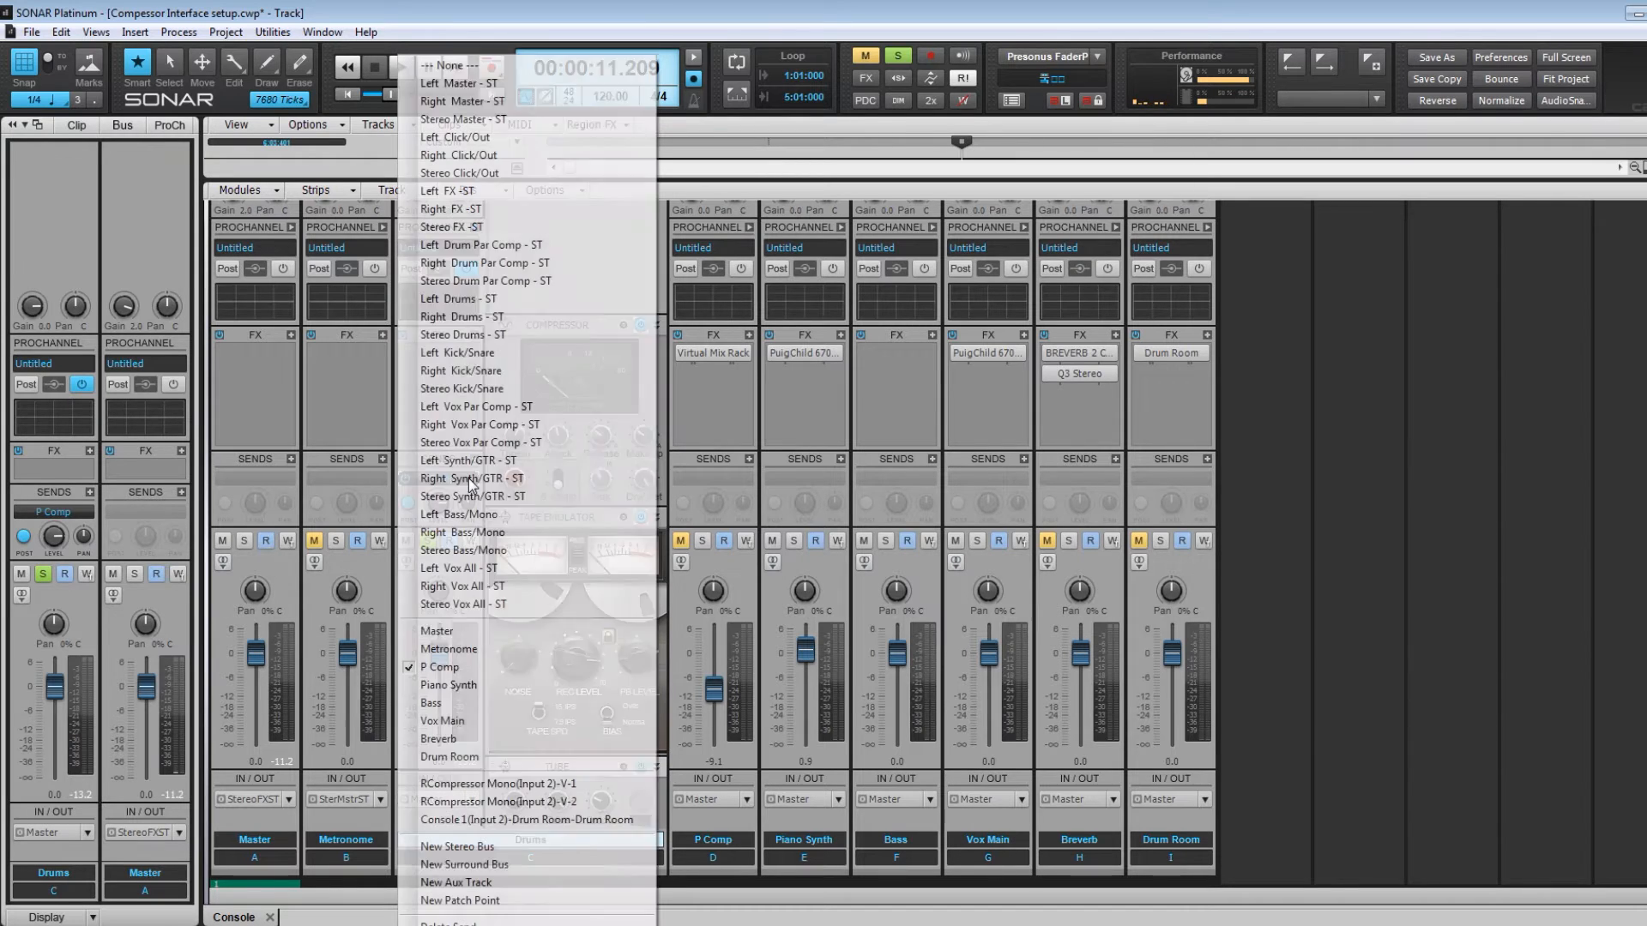
left_click(550, 923)
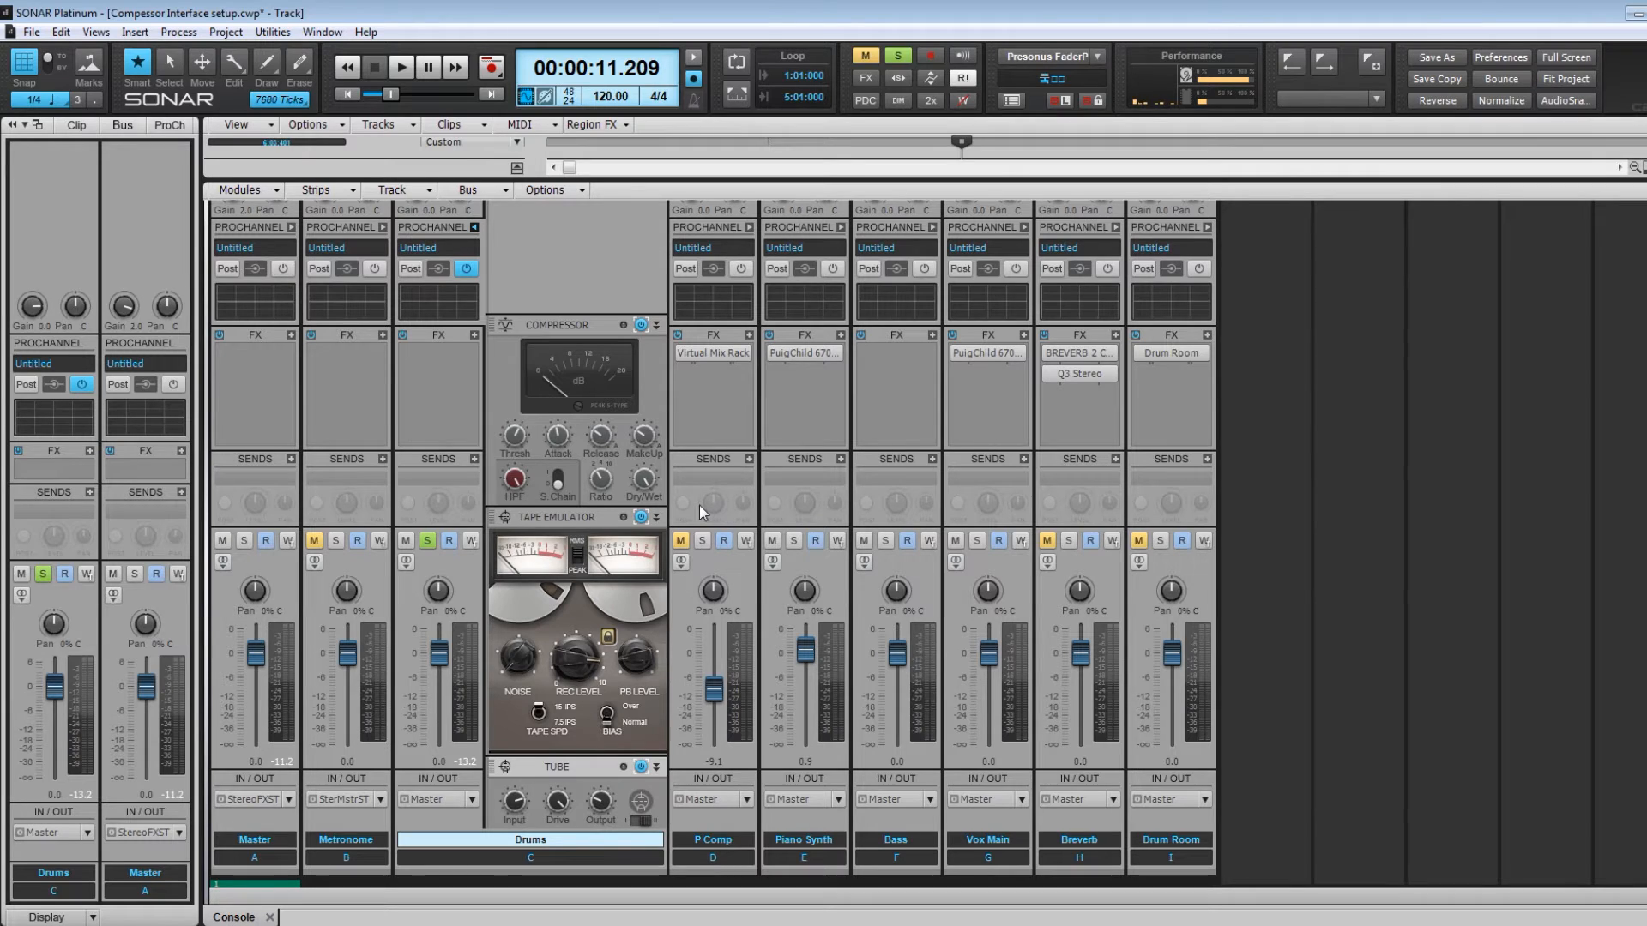
left_click(437, 503)
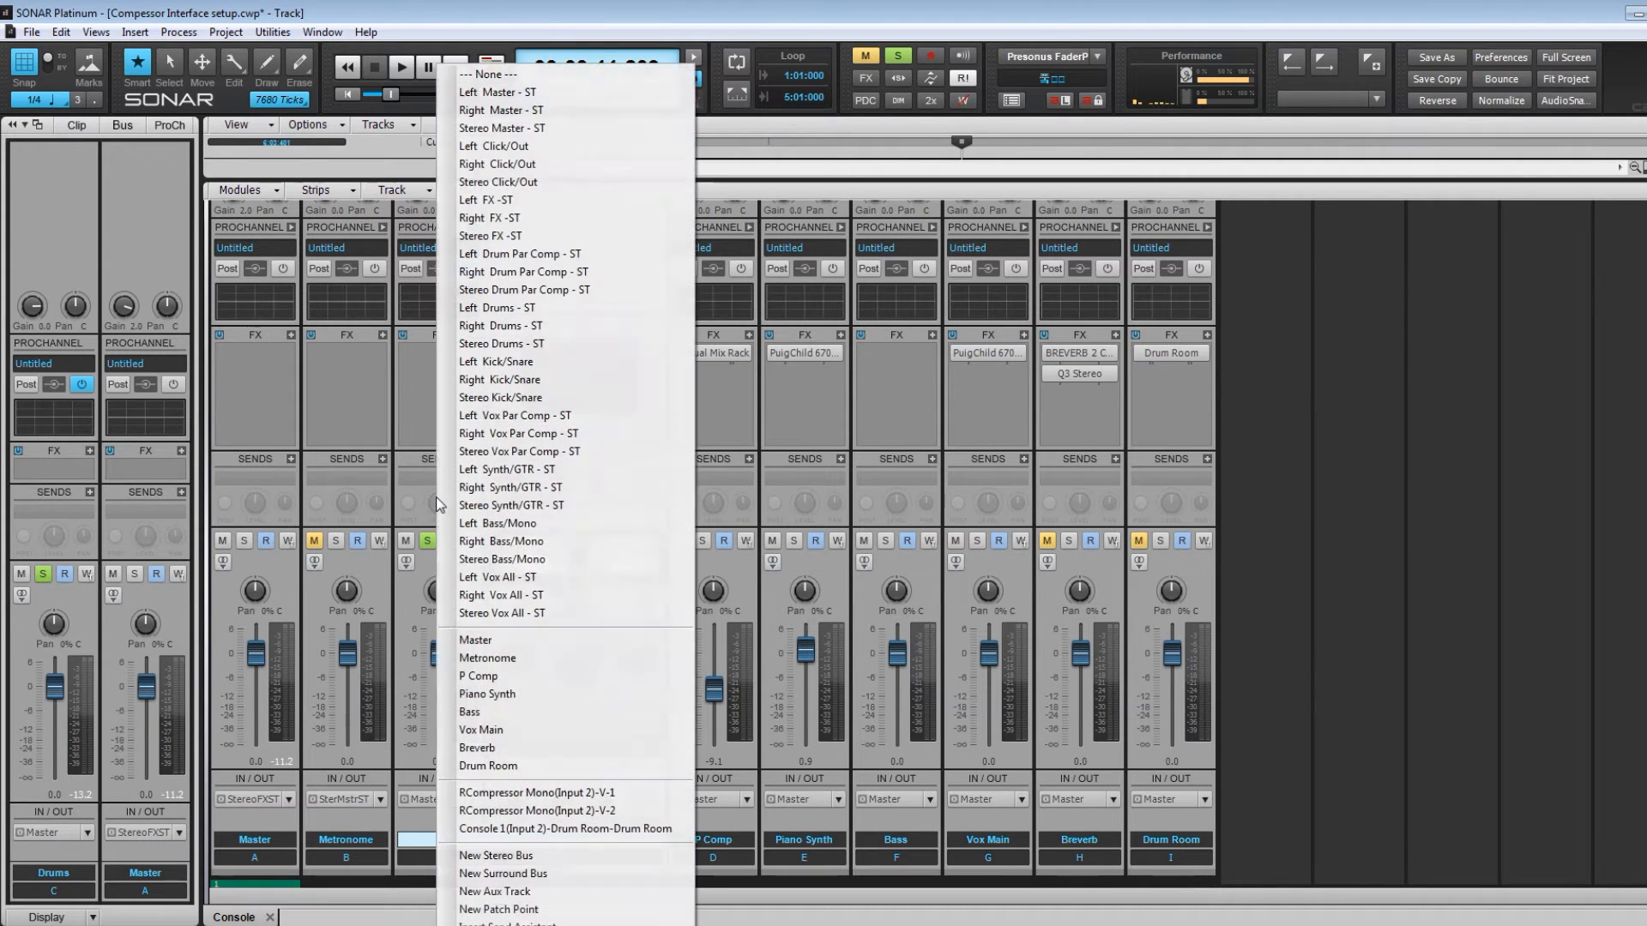
left_click(501, 678)
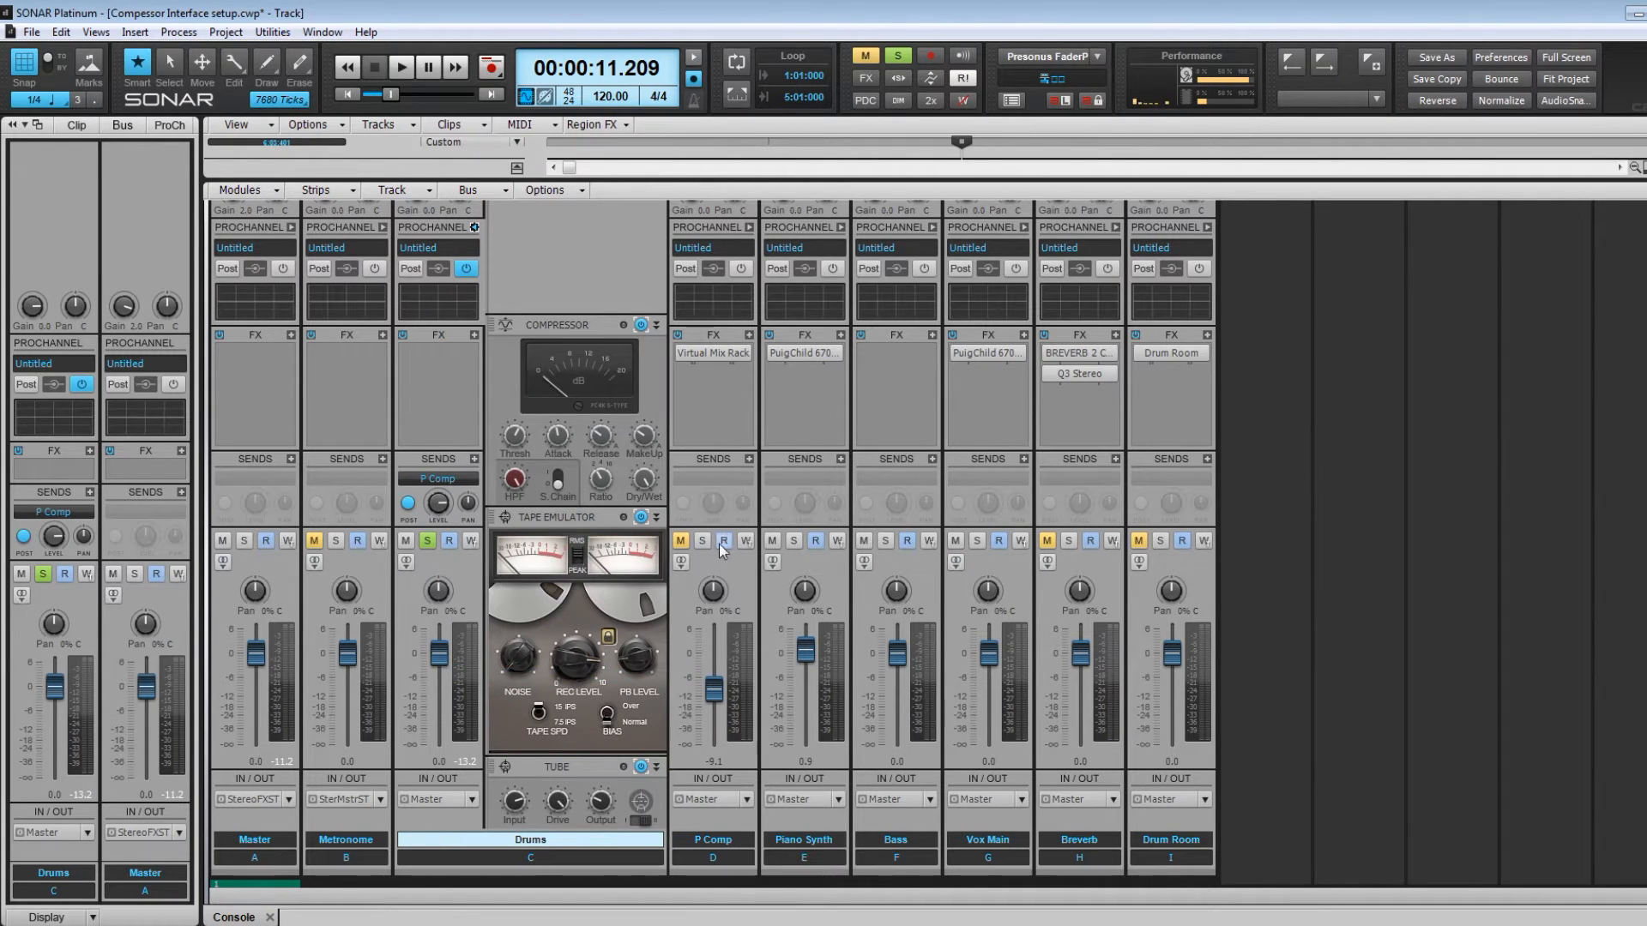
Unmute and solo the P Comp bus.
left_click(680, 540)
left_click(703, 542)
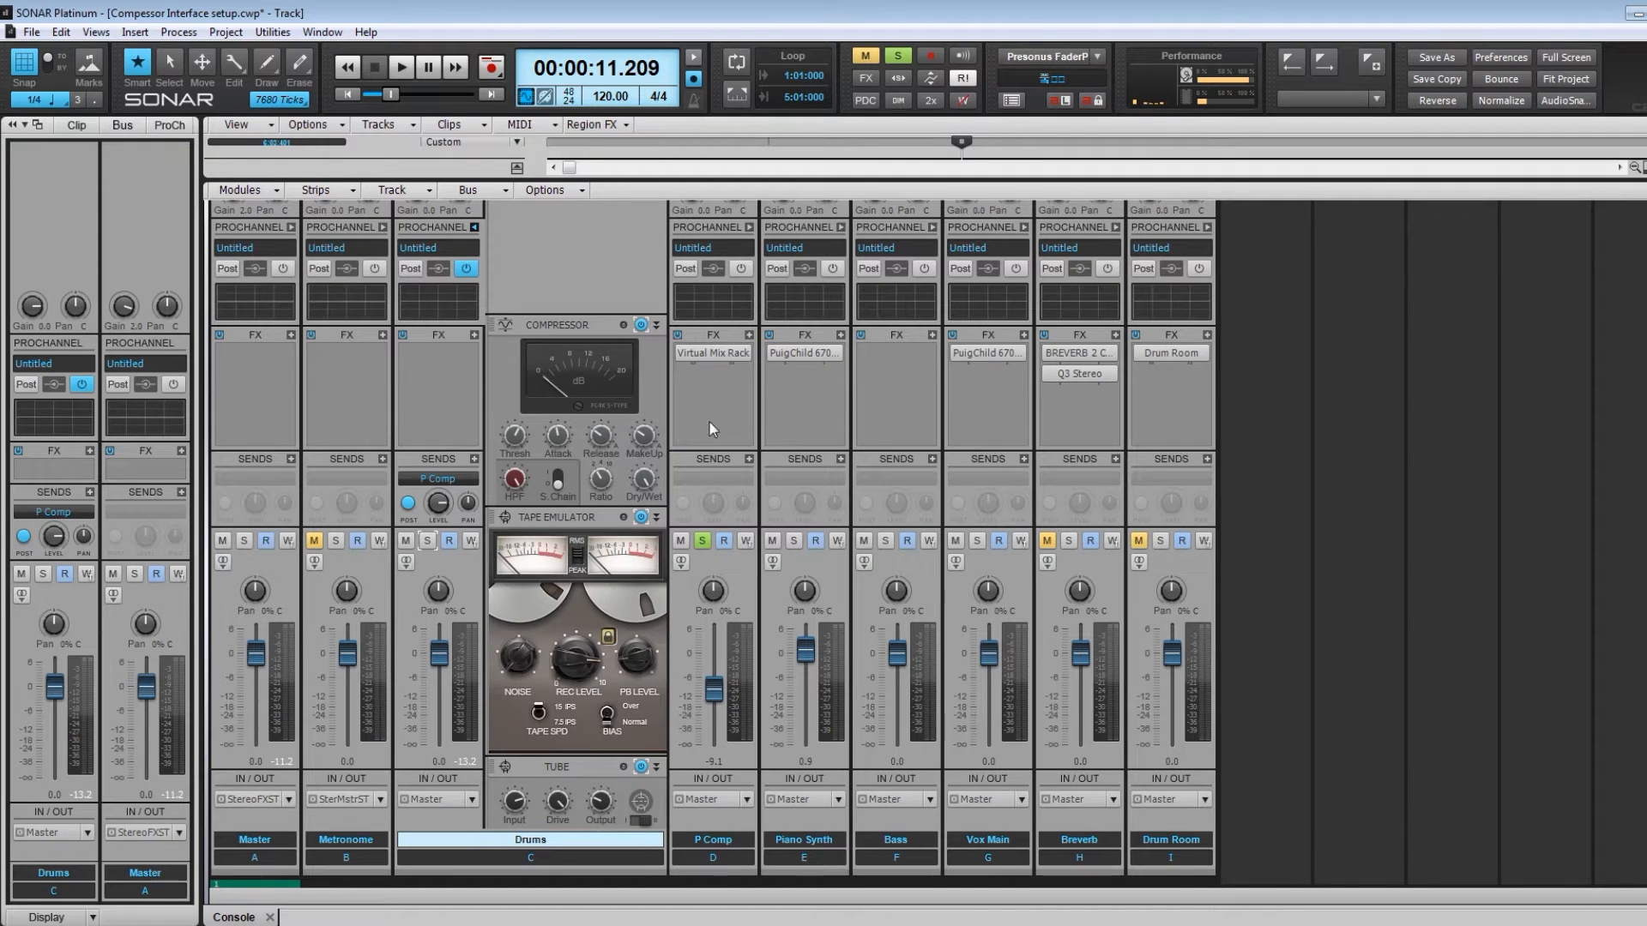
Open the P Comp bus's Virtual Mix Rack beside its channel strip and play the project from the start.
double_click(713, 353)
left_click_drag(753, 170, 1165, 210)
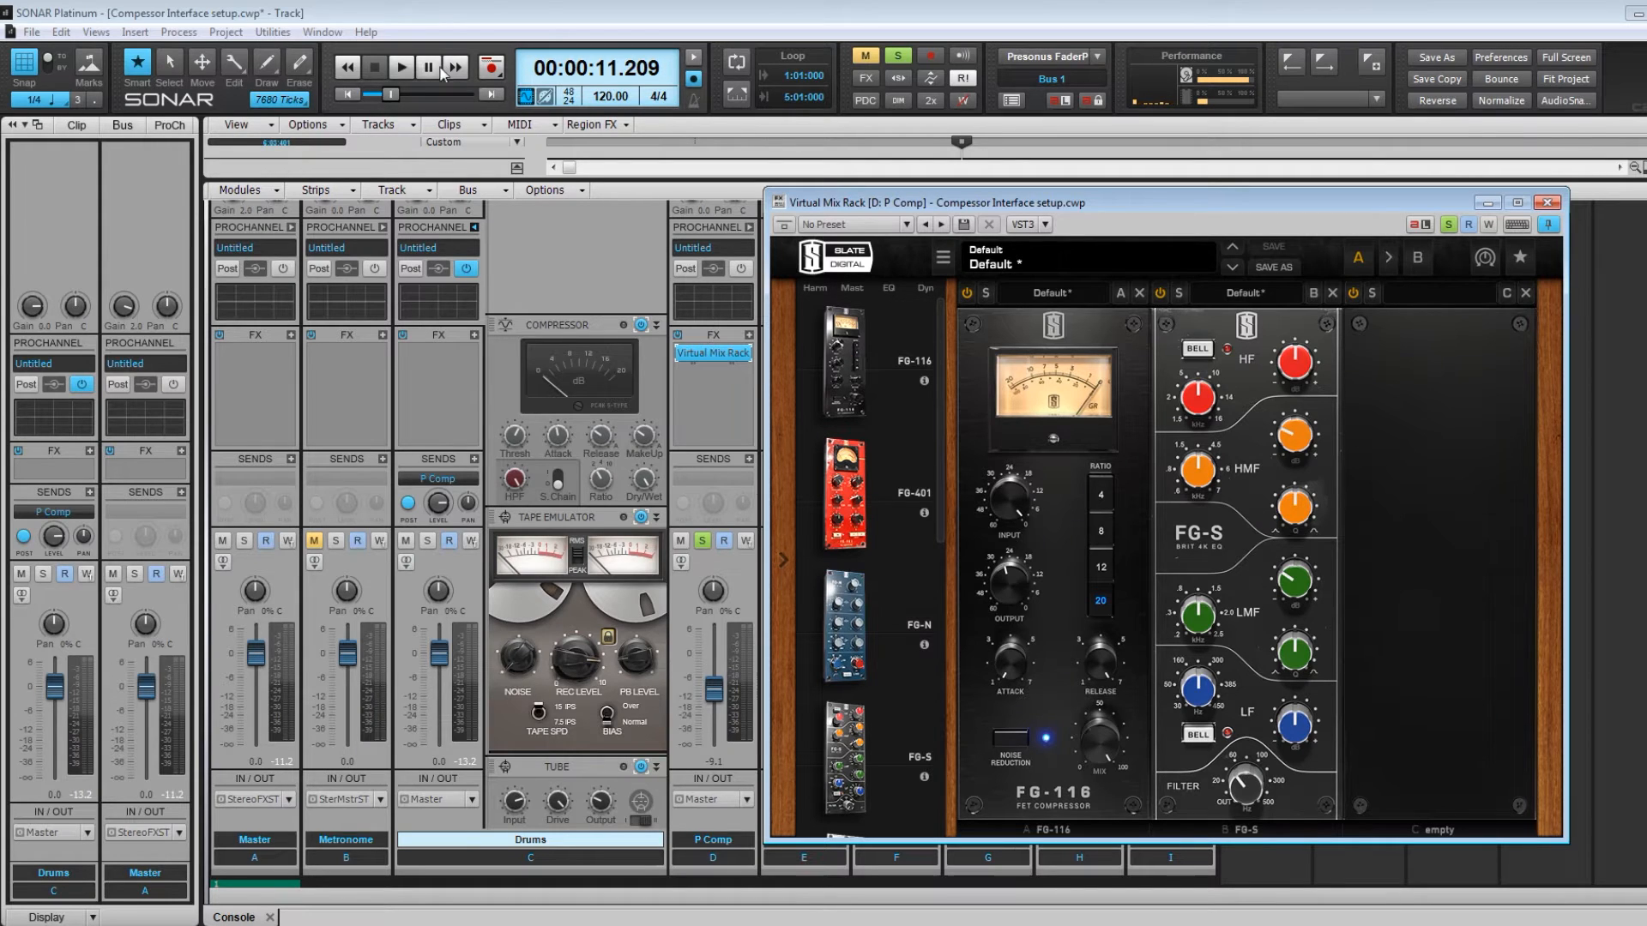
left_click(348, 94)
key("space")
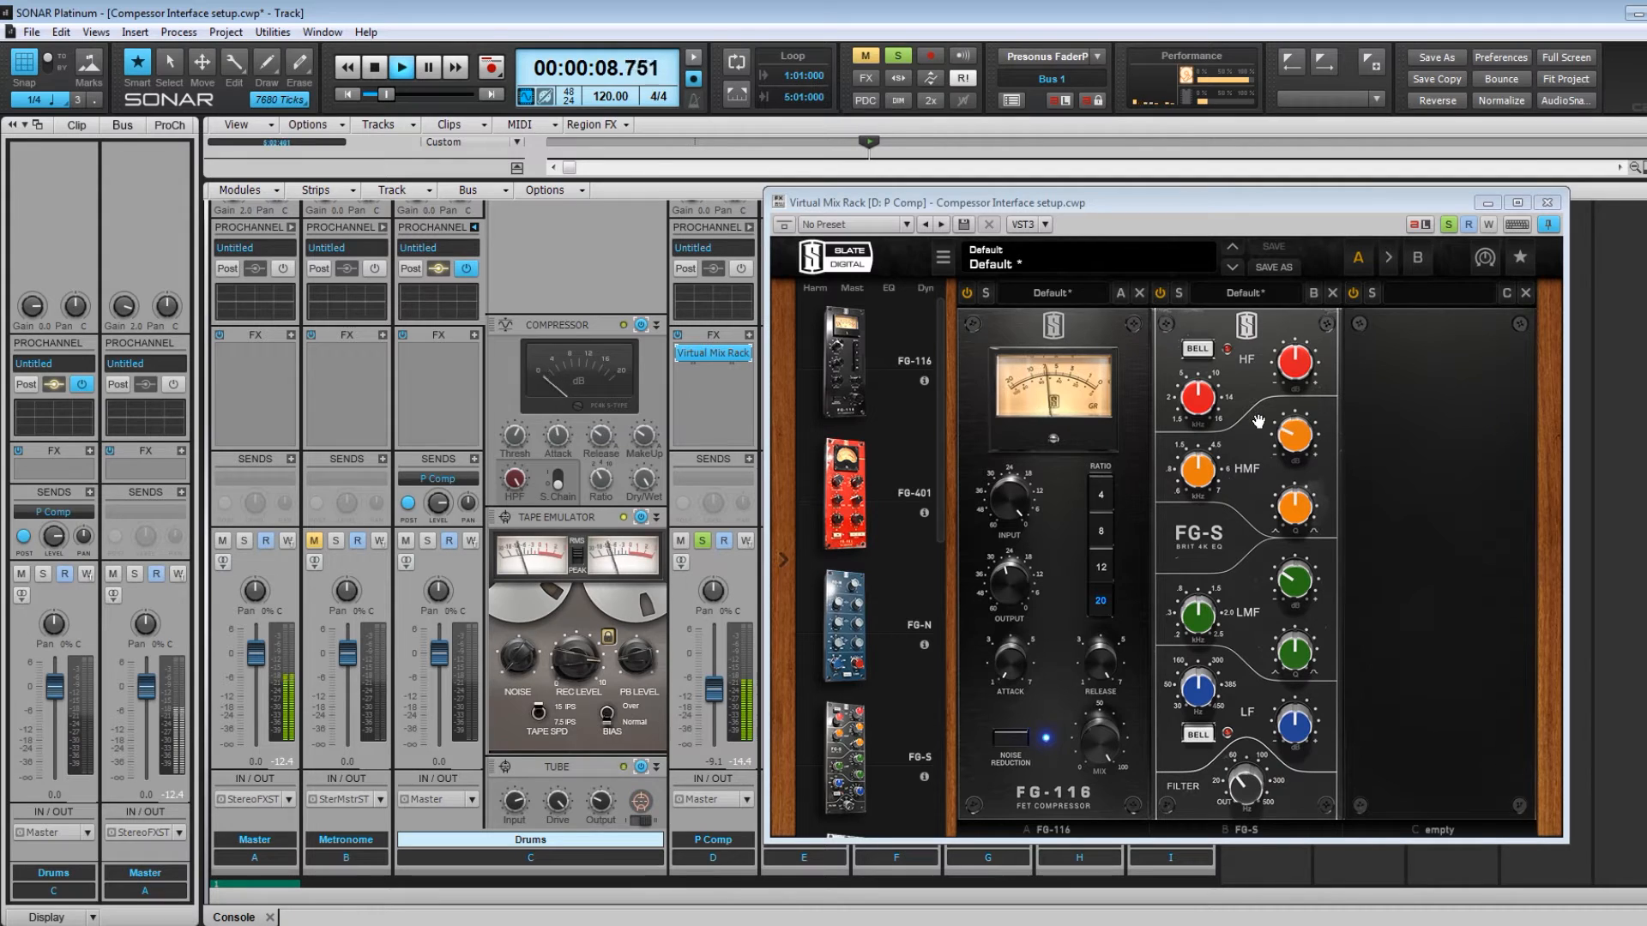
Audition the soloed P Comp bus with its fader raised to 0.0, stop playback, and return the fader to -9.0 dB.
key("space")
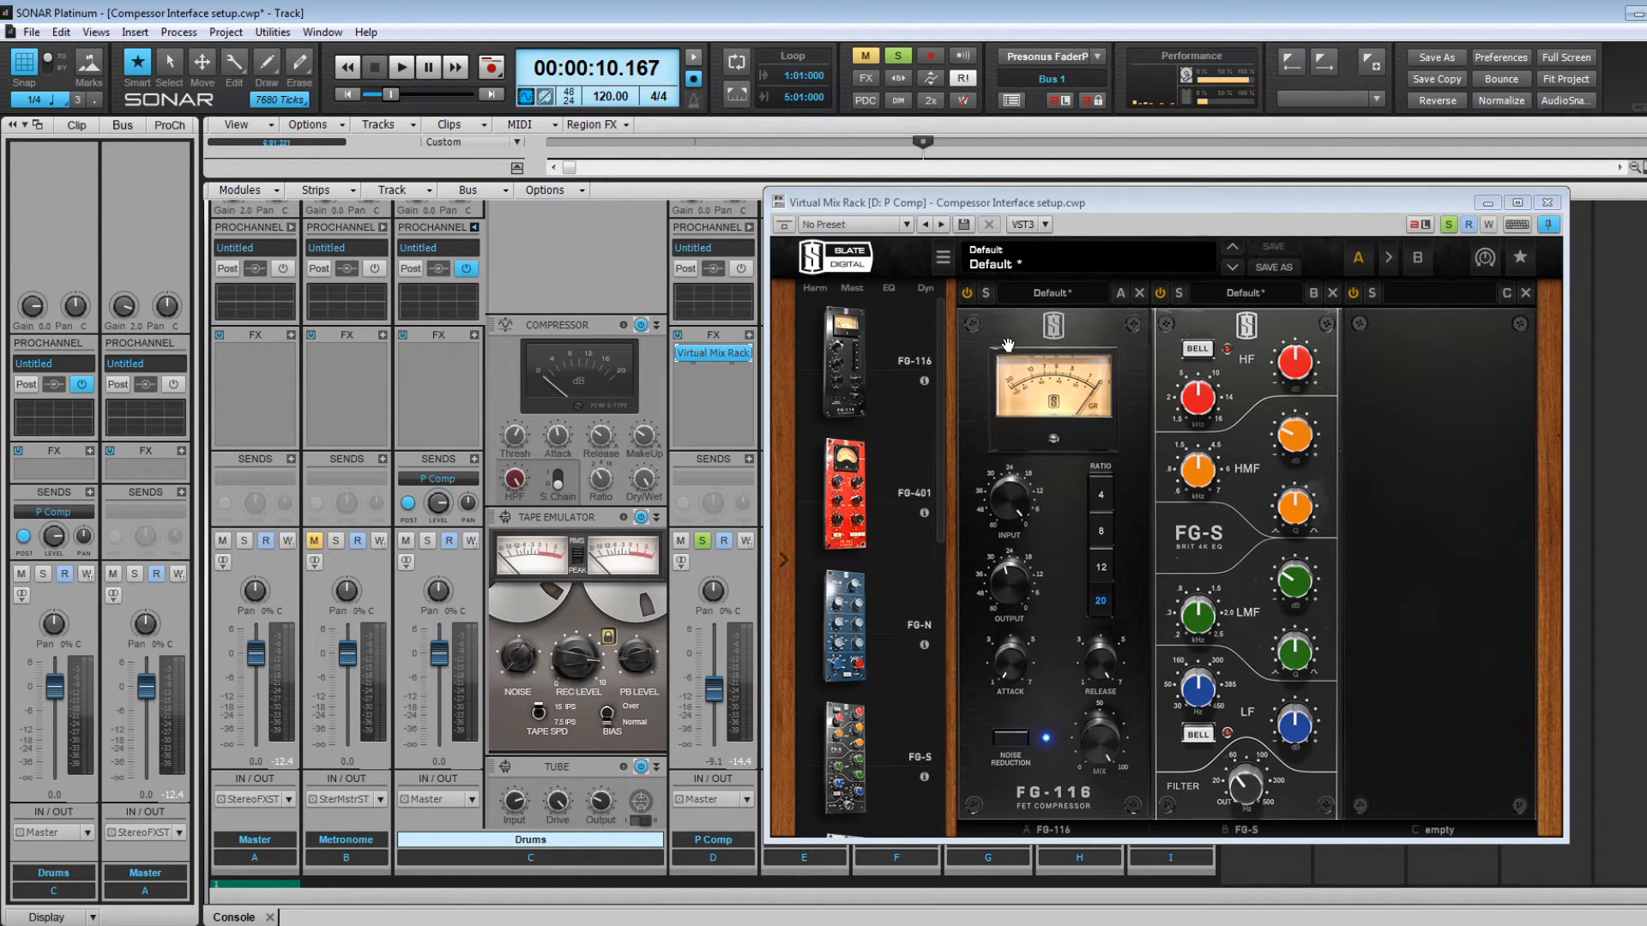
left_click(1091, 388)
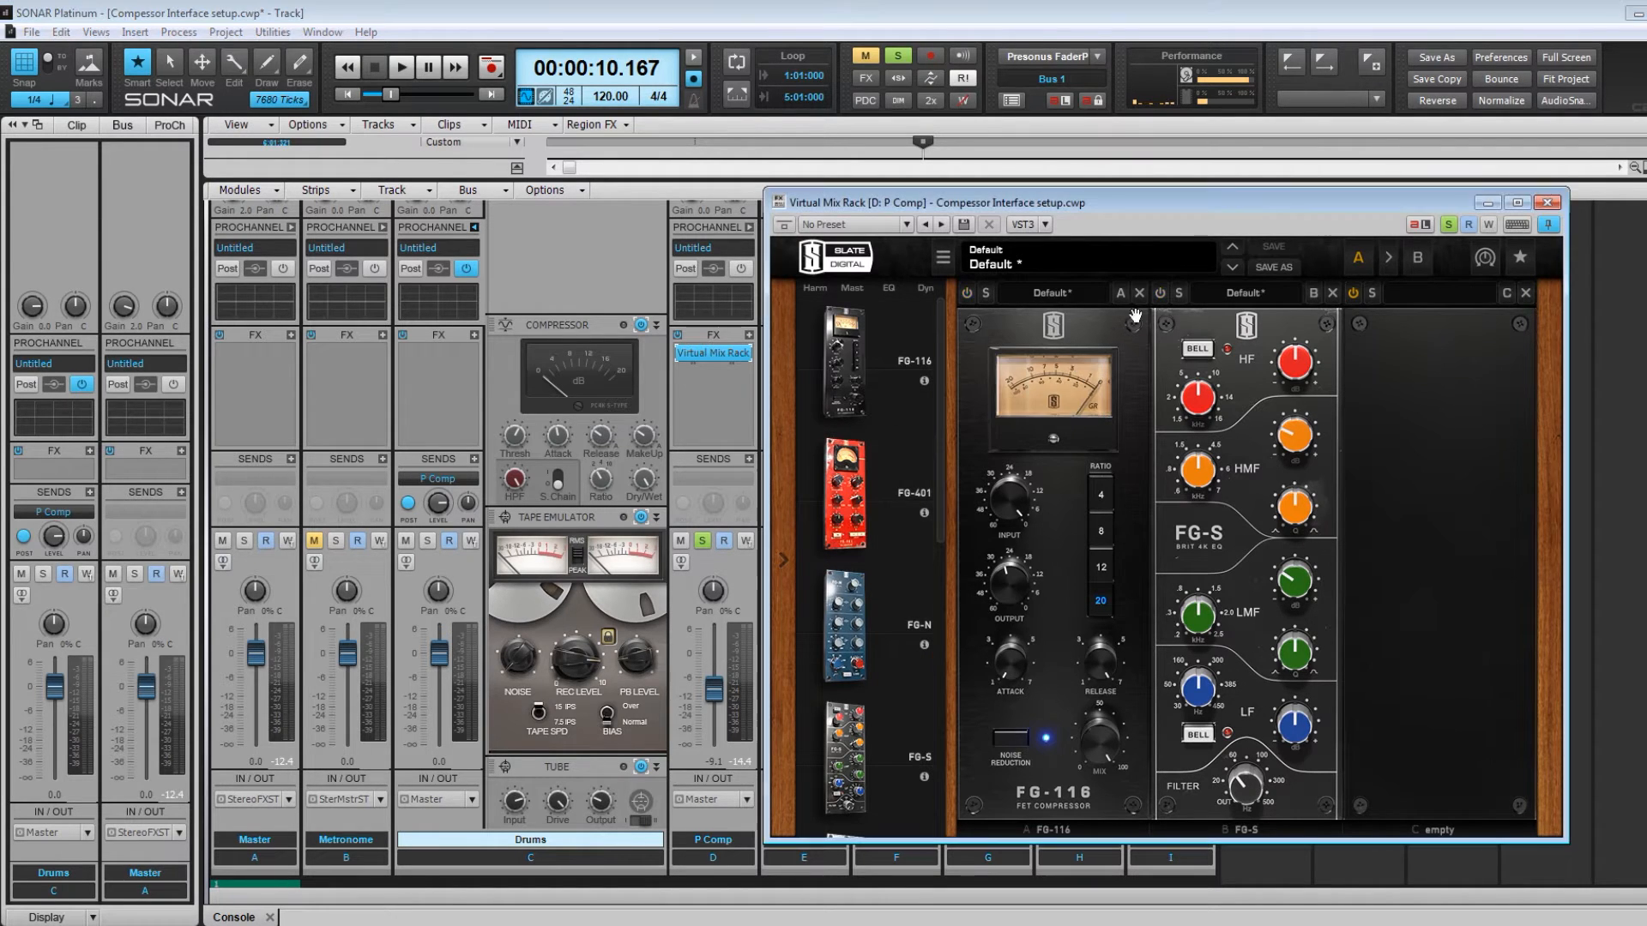
left_click(697, 652)
key("space")
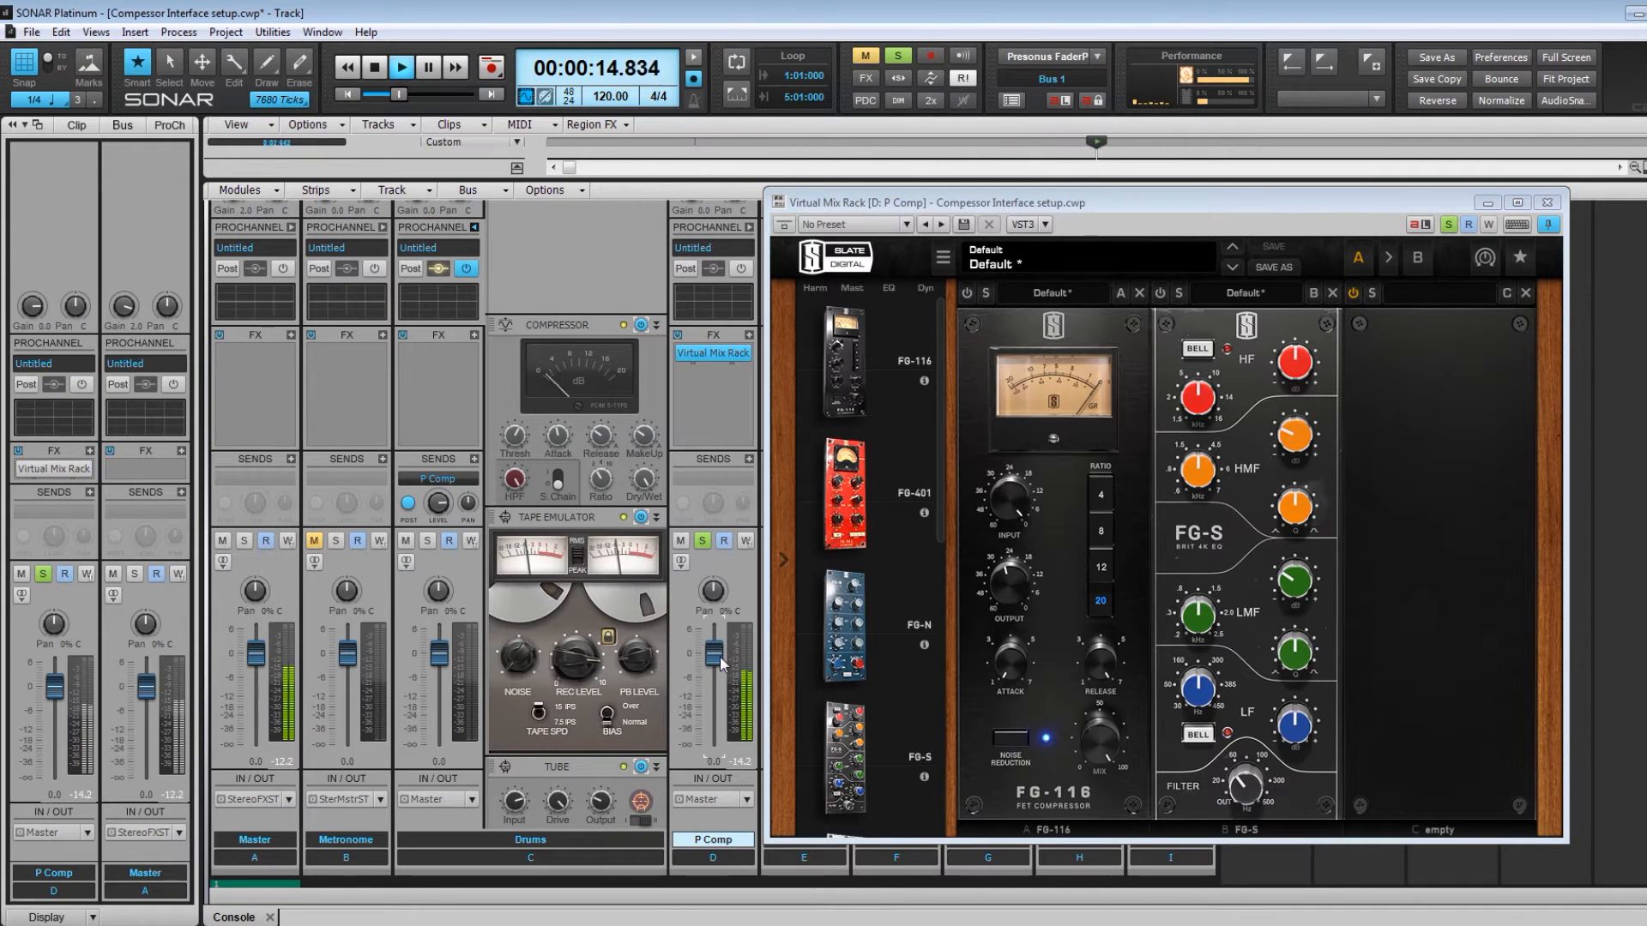
key("space")
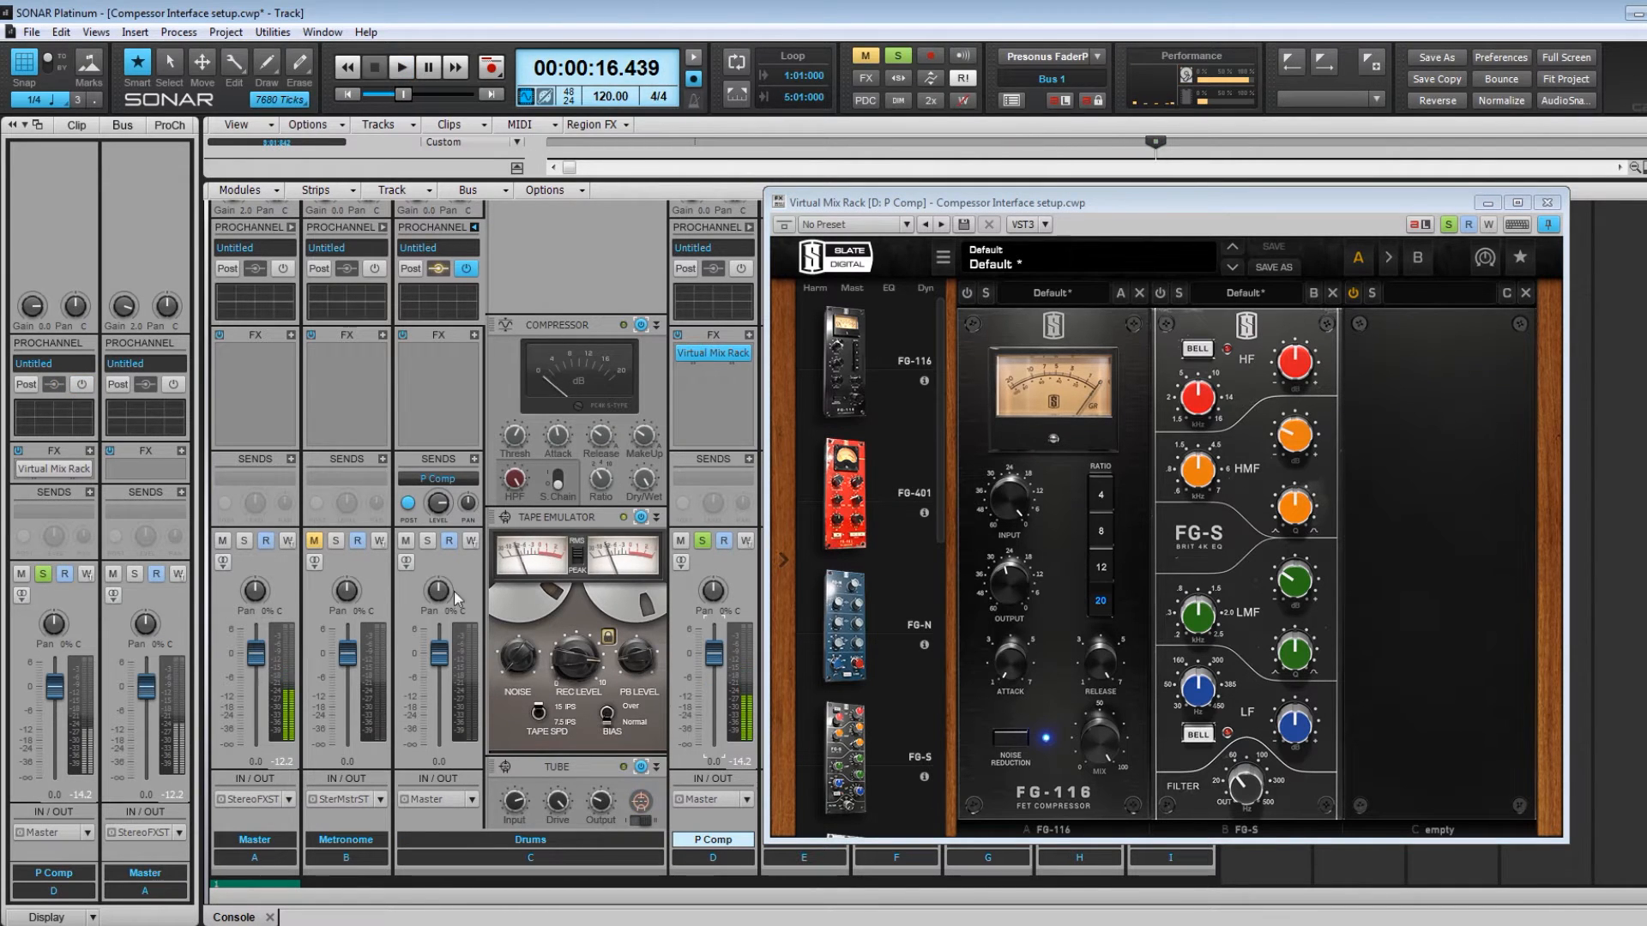
left_click(967, 295)
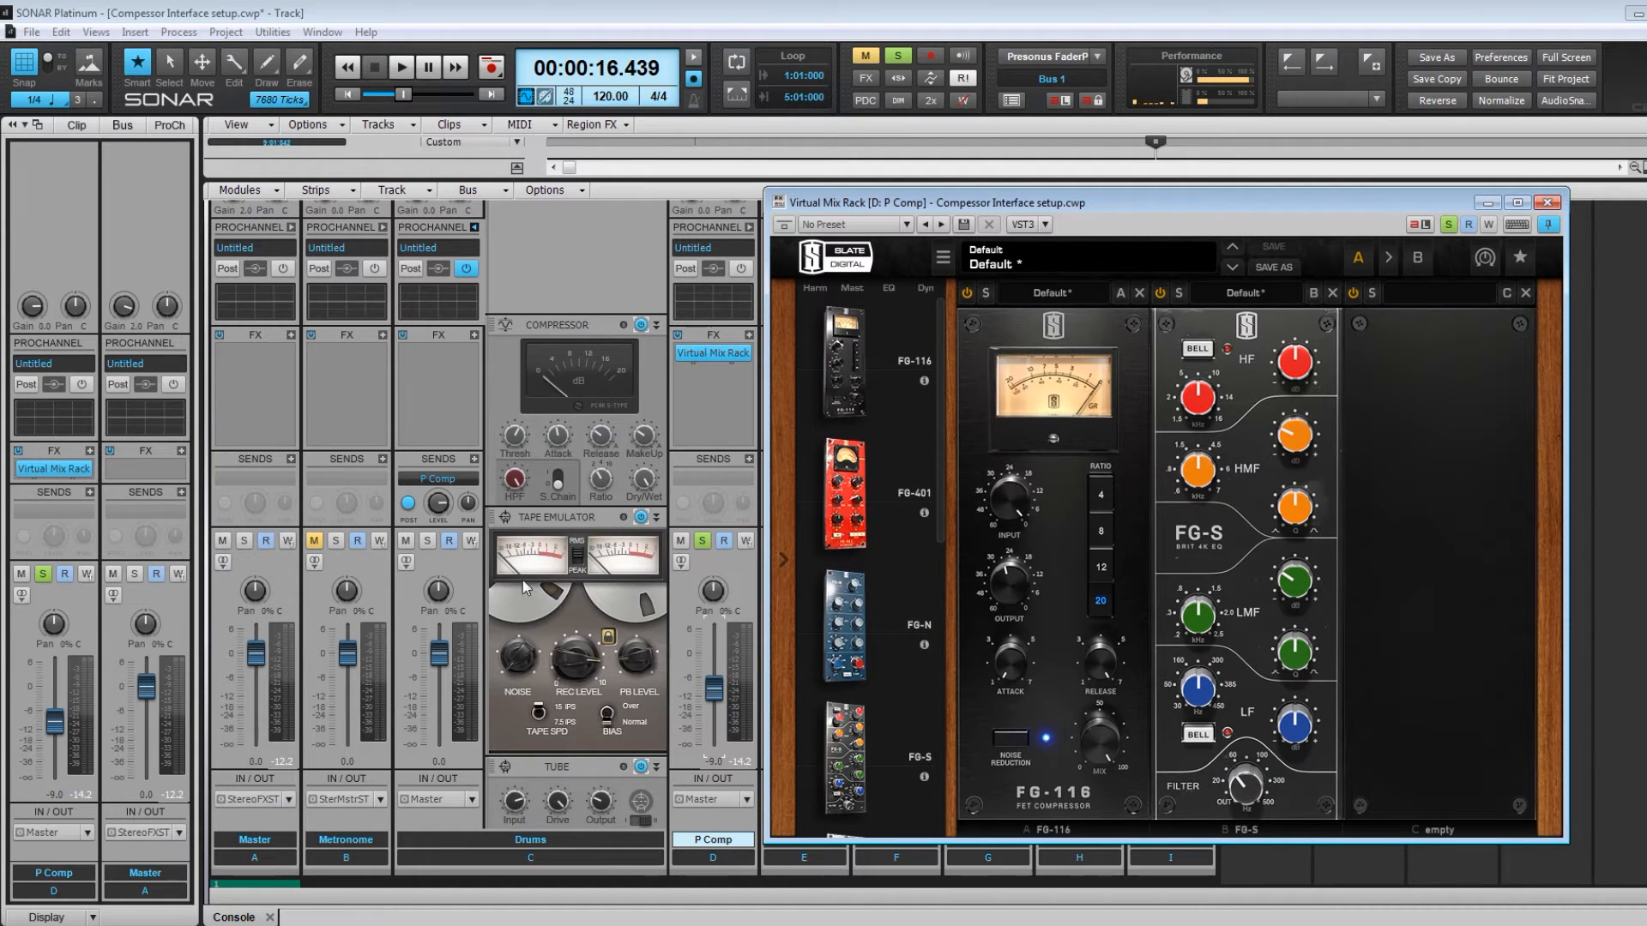
Solo the Drums bus alongside the soloed P Comp bus, and mute P Comp.
left_click(427, 541)
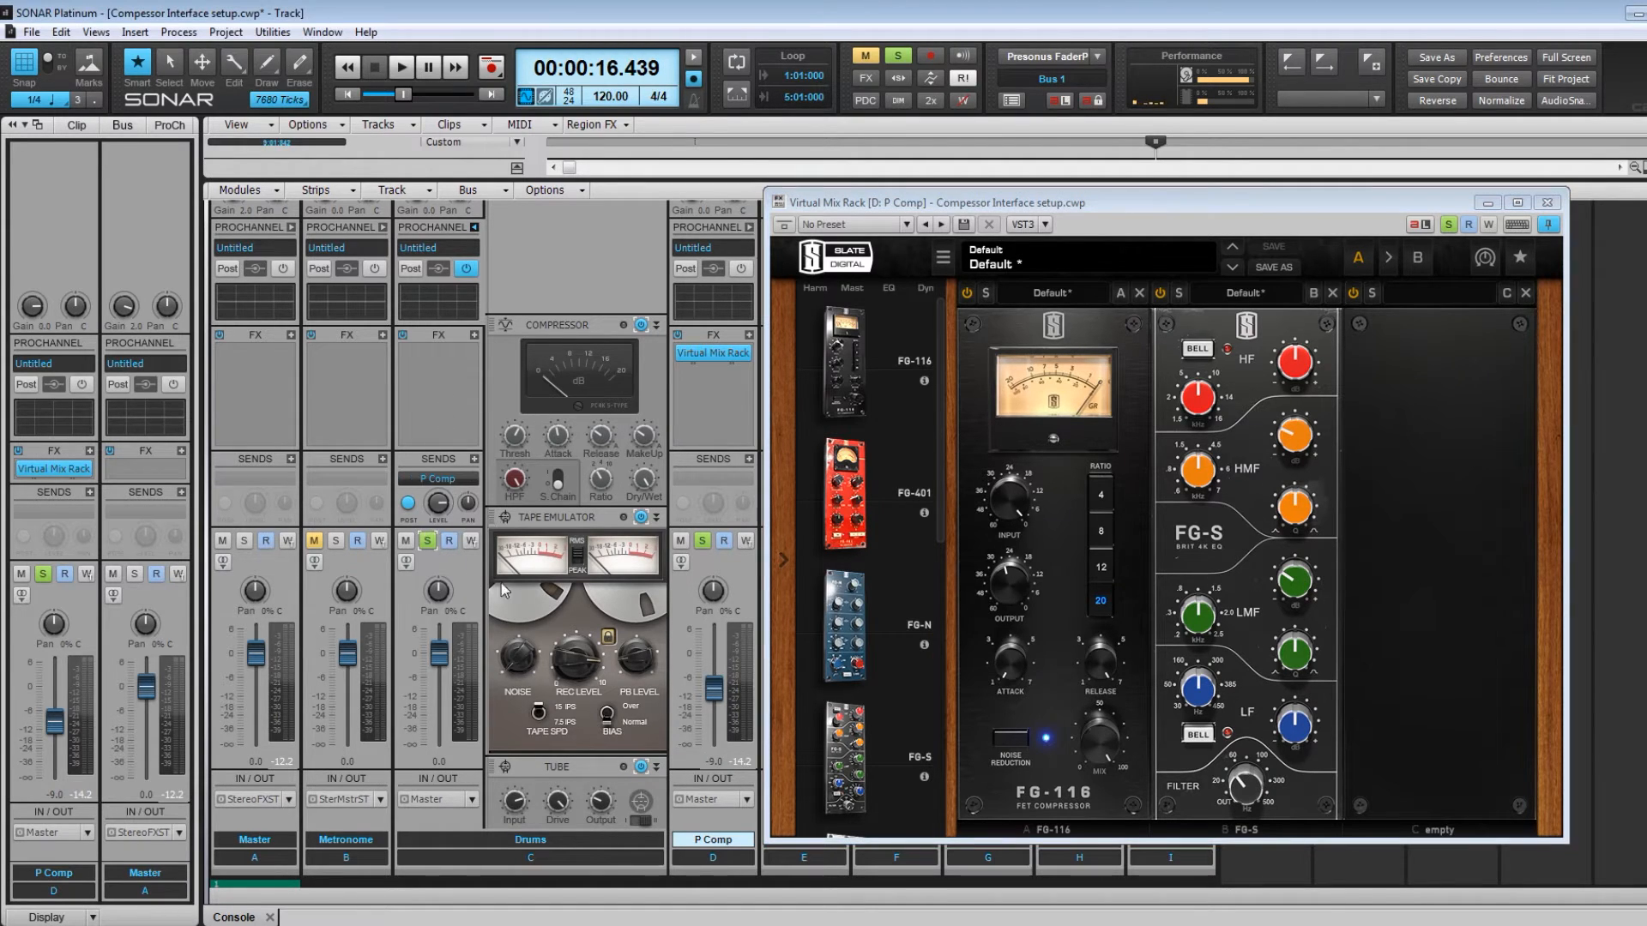
left_click(703, 542)
left_click(681, 541)
left_click(700, 543)
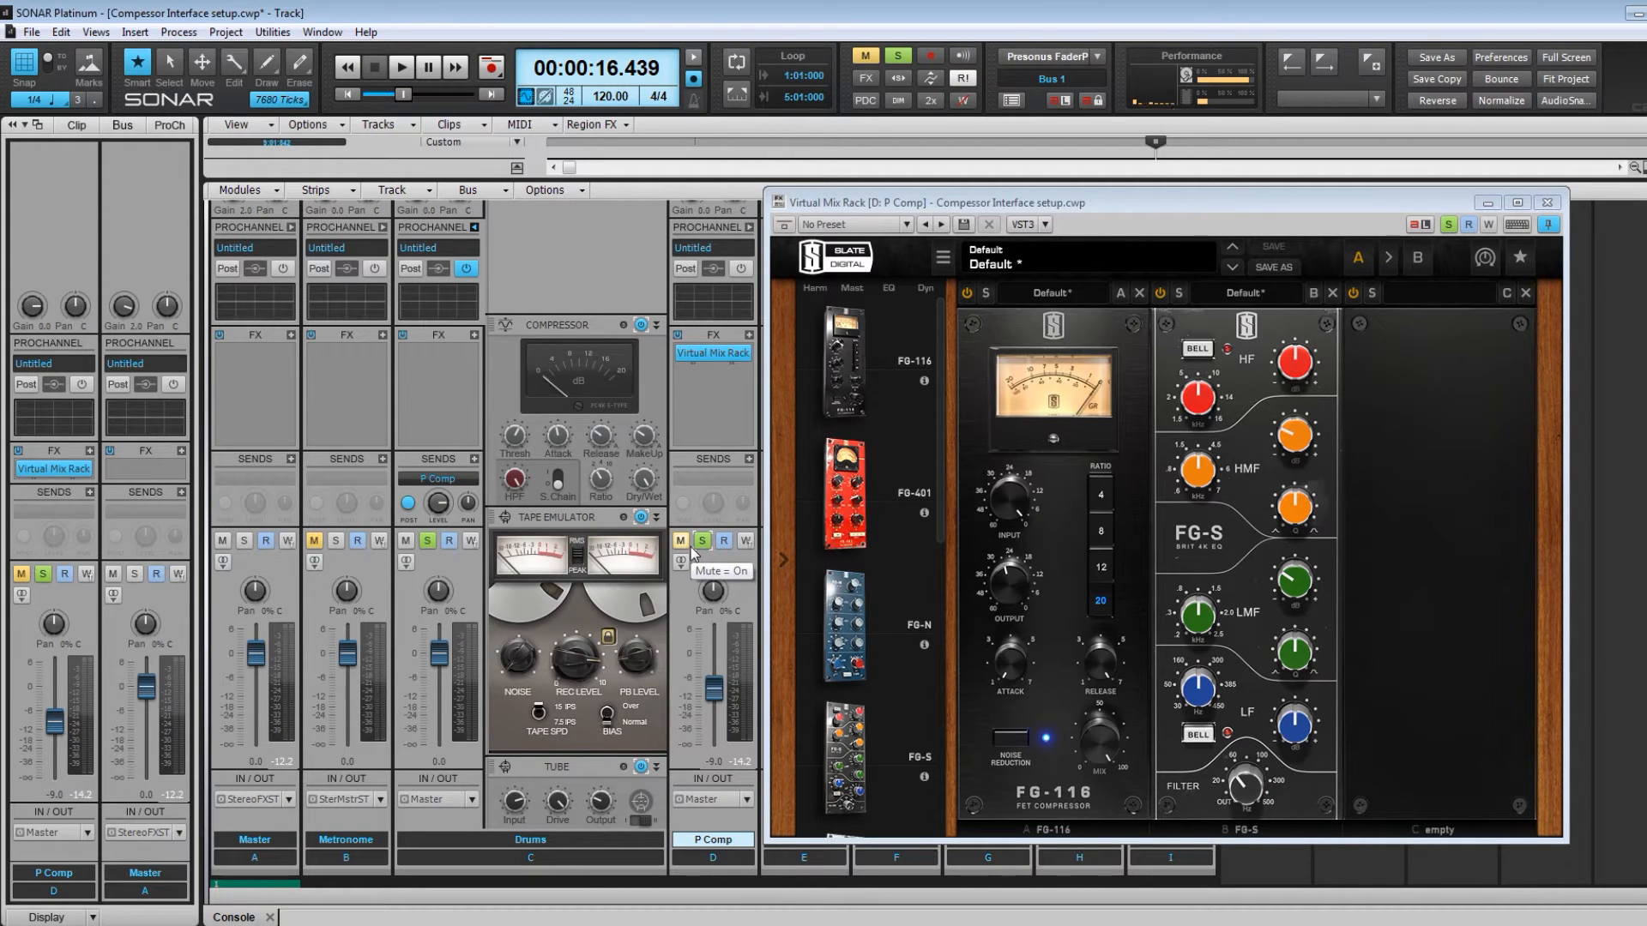
Play from the start comparing the drums with P Comp muted and unmuted, leave it unmuted, and close its Virtual Mix Rack.
key("w")
key("space")
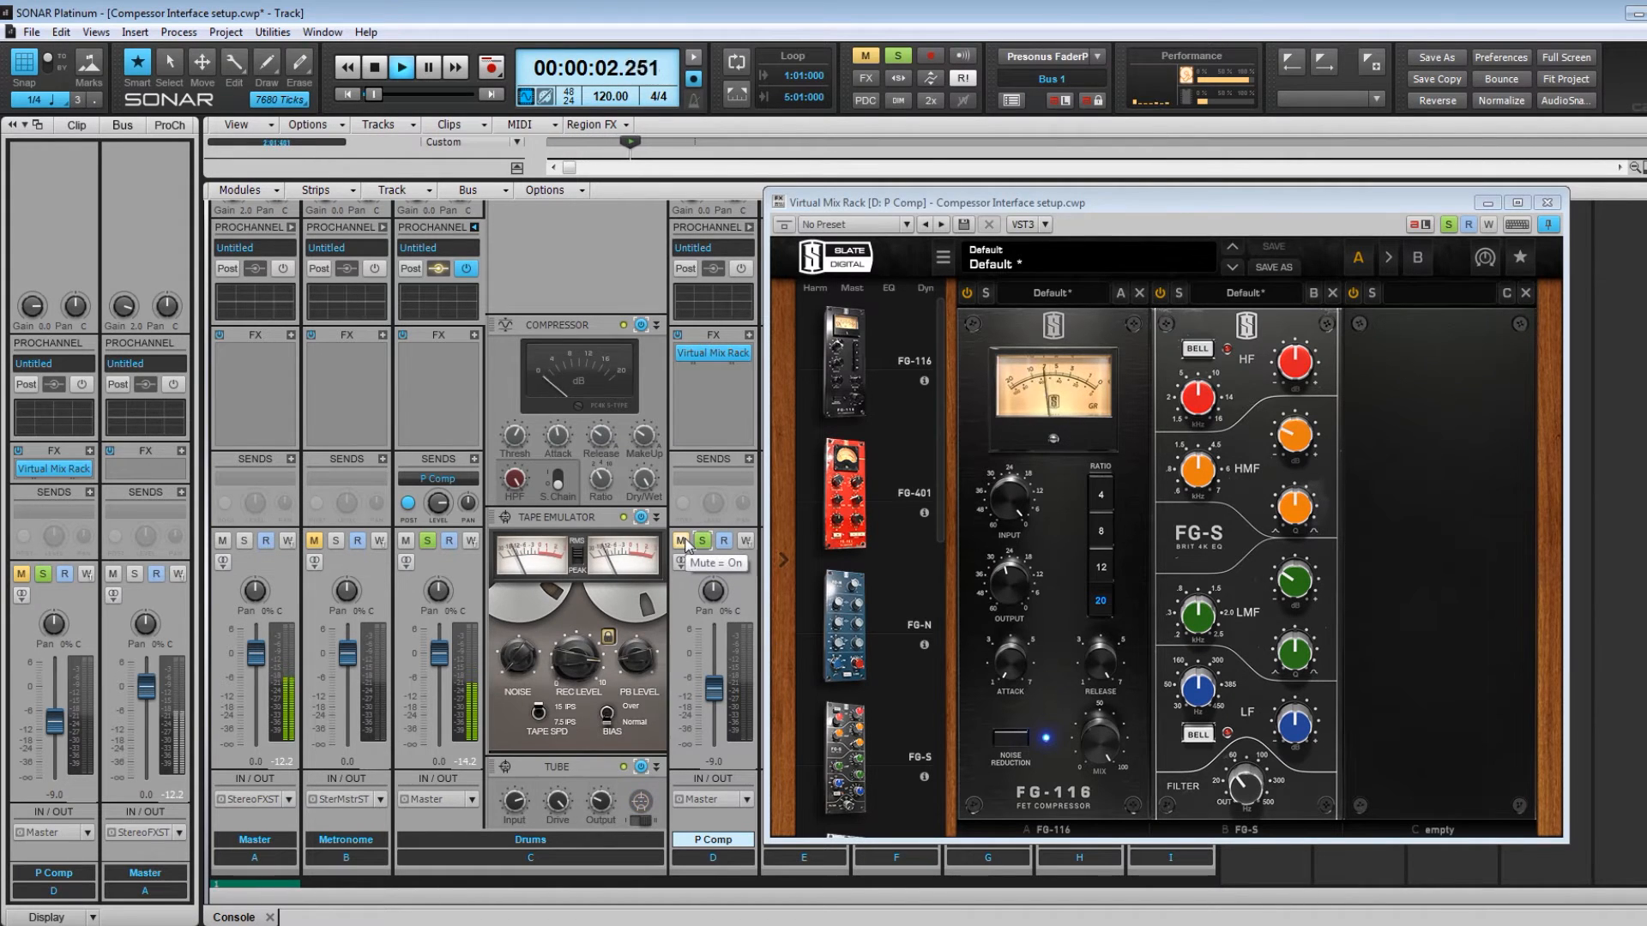
left_click(682, 541)
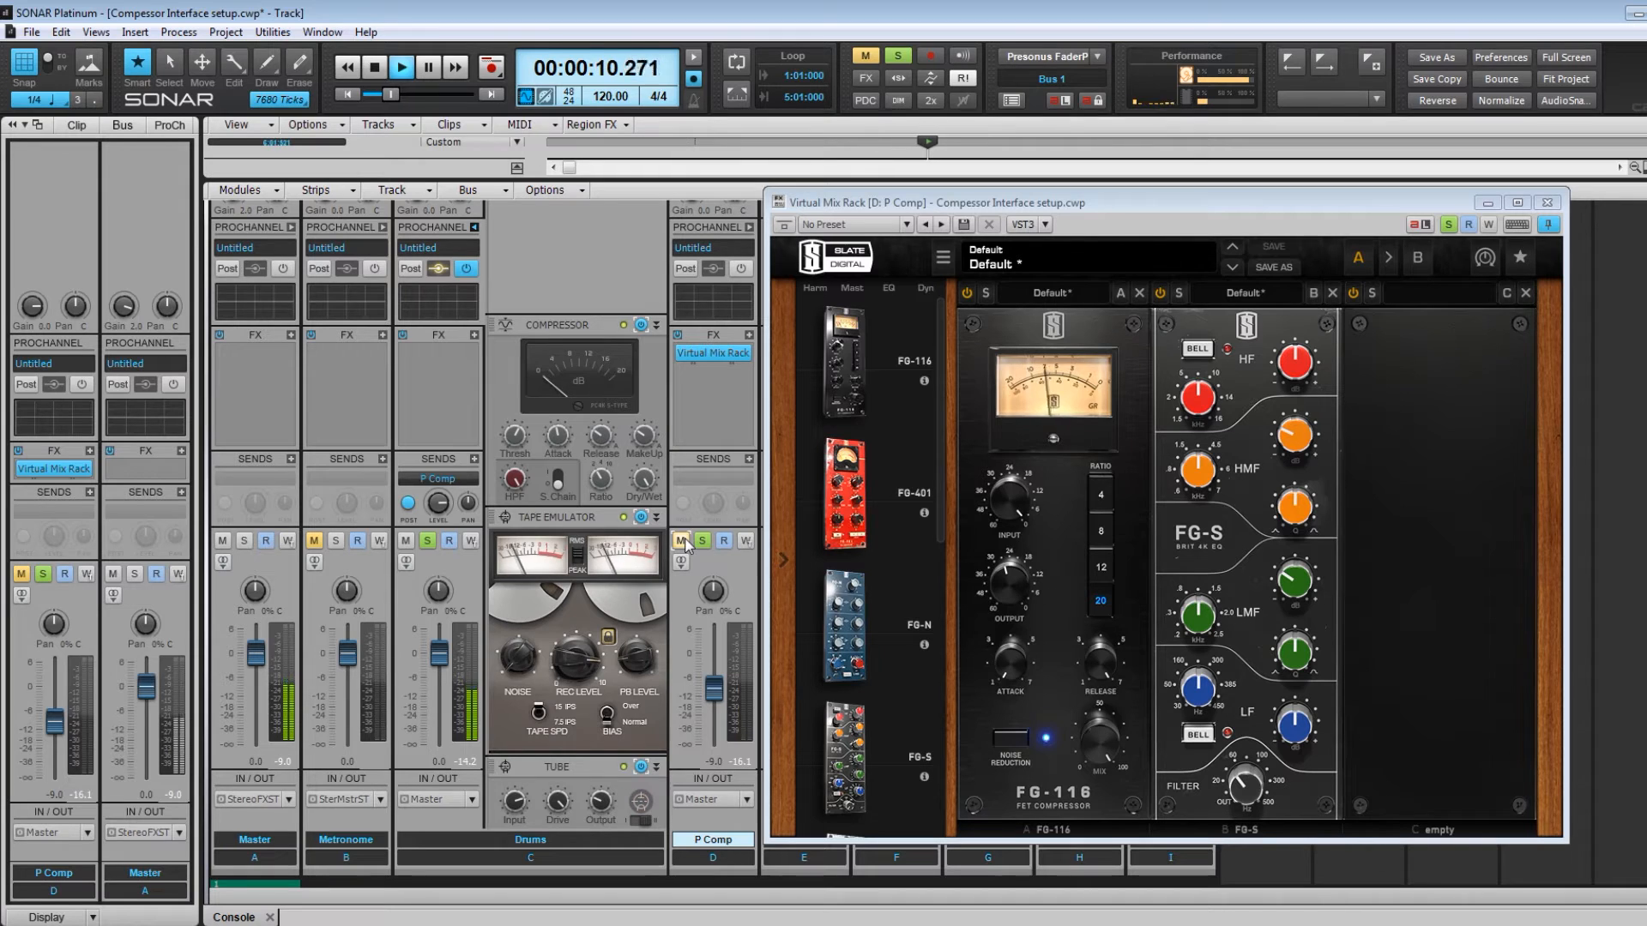
left_click(682, 541)
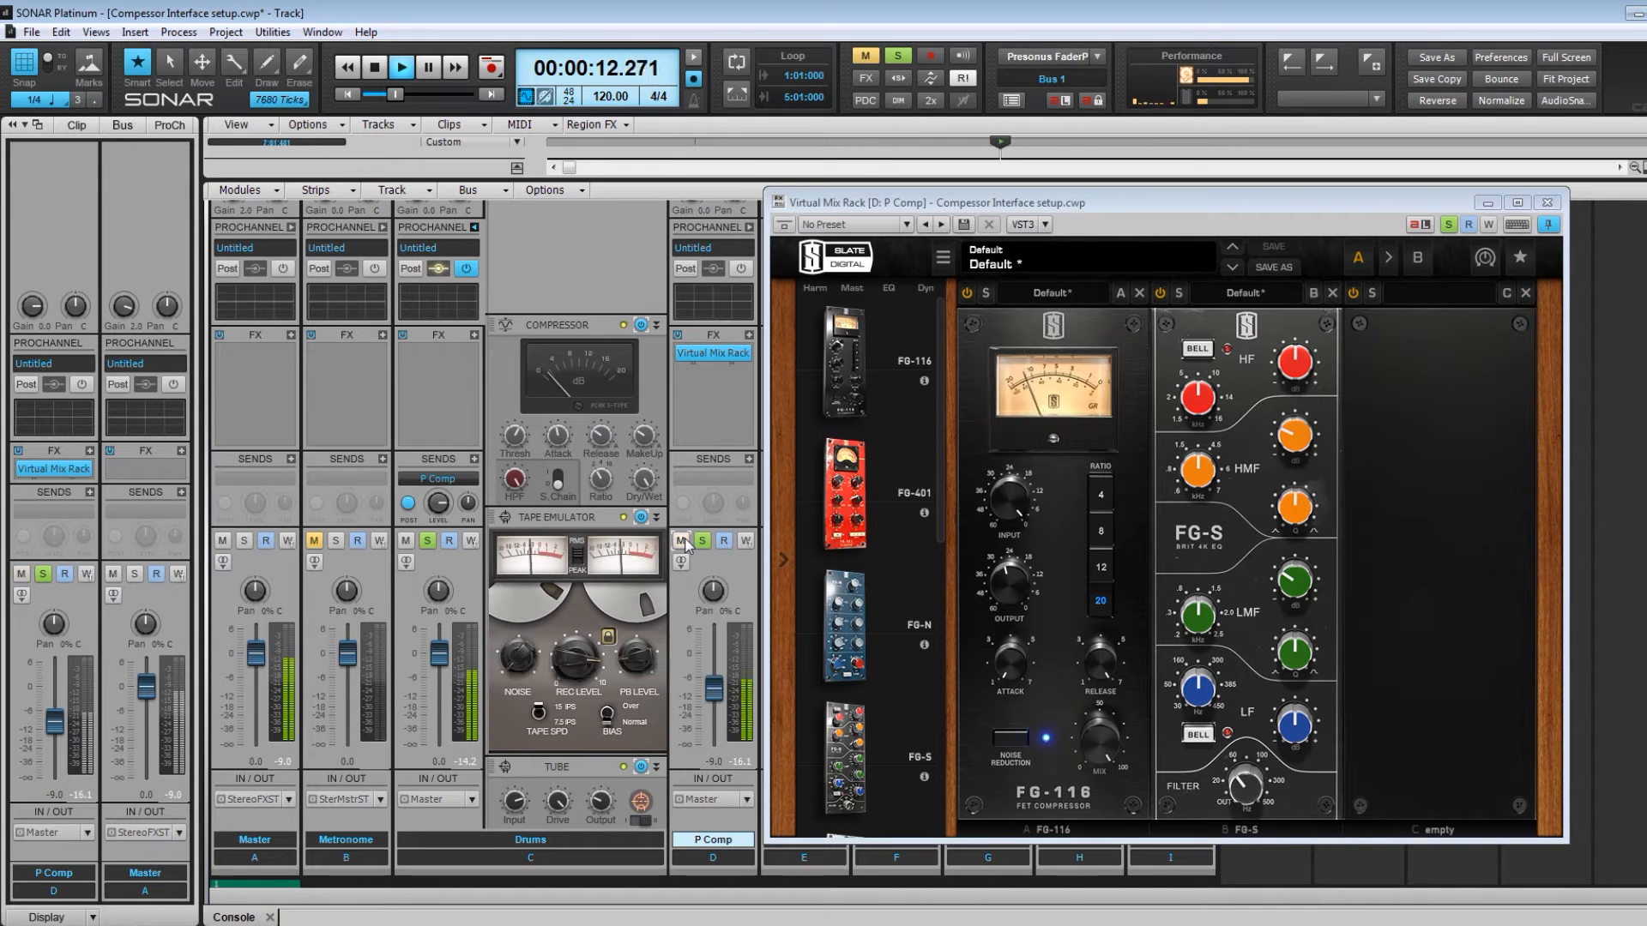
left_click(1546, 202)
key("space")
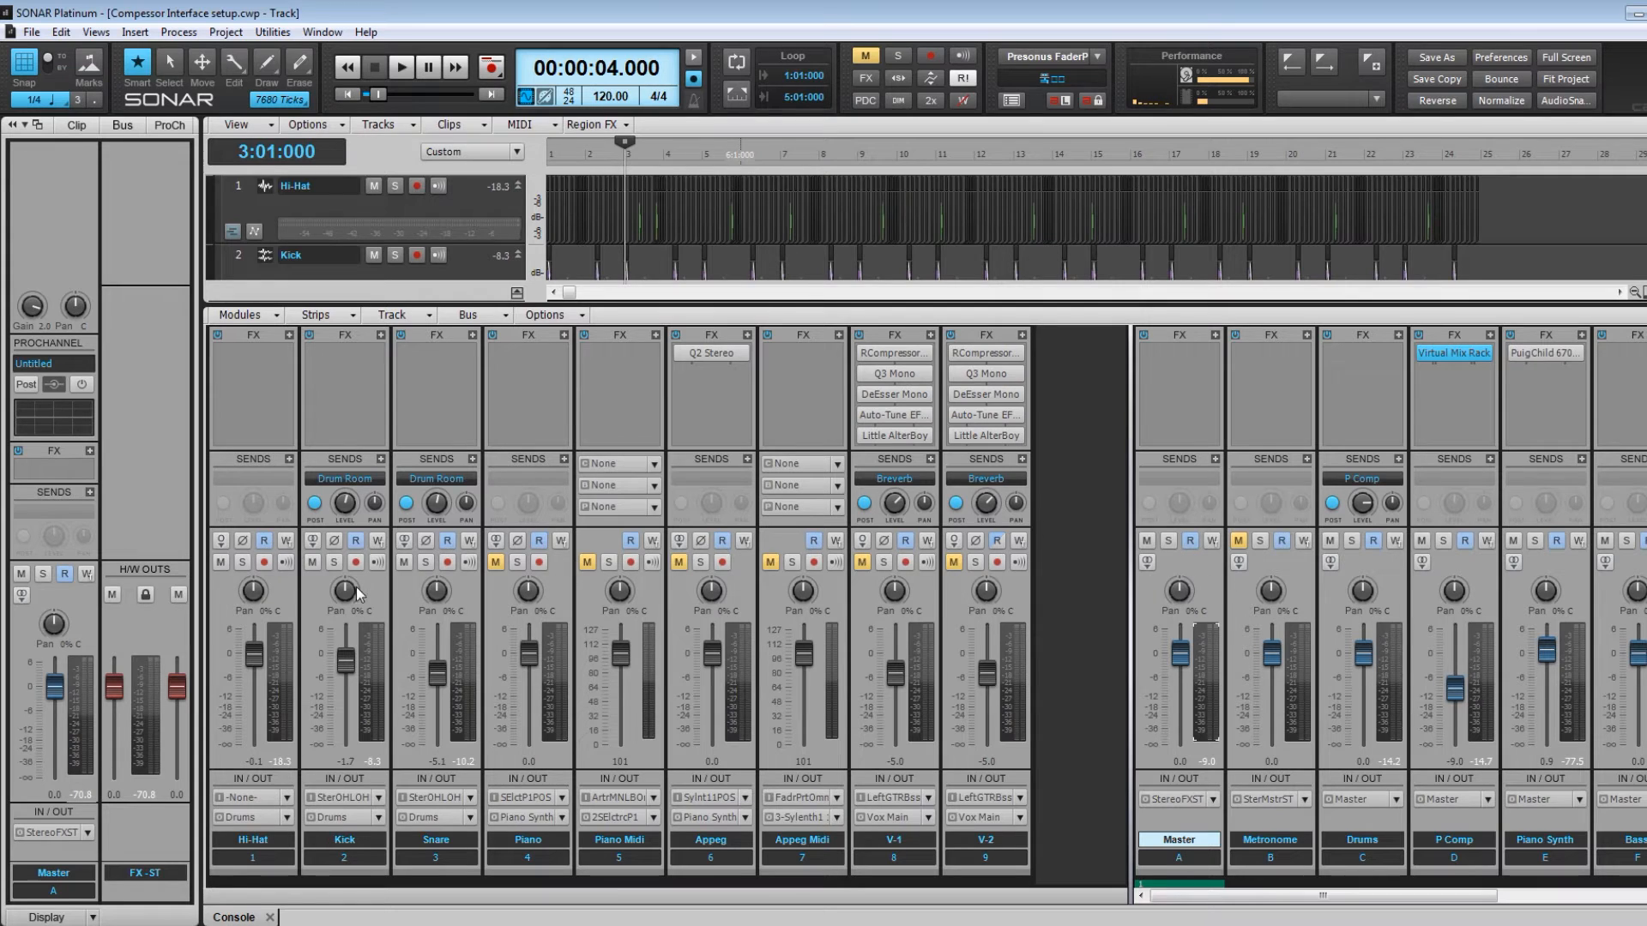
Solo the Hi-Hat, Kick and Snare tracks.
left_click(242, 562)
left_click(334, 562)
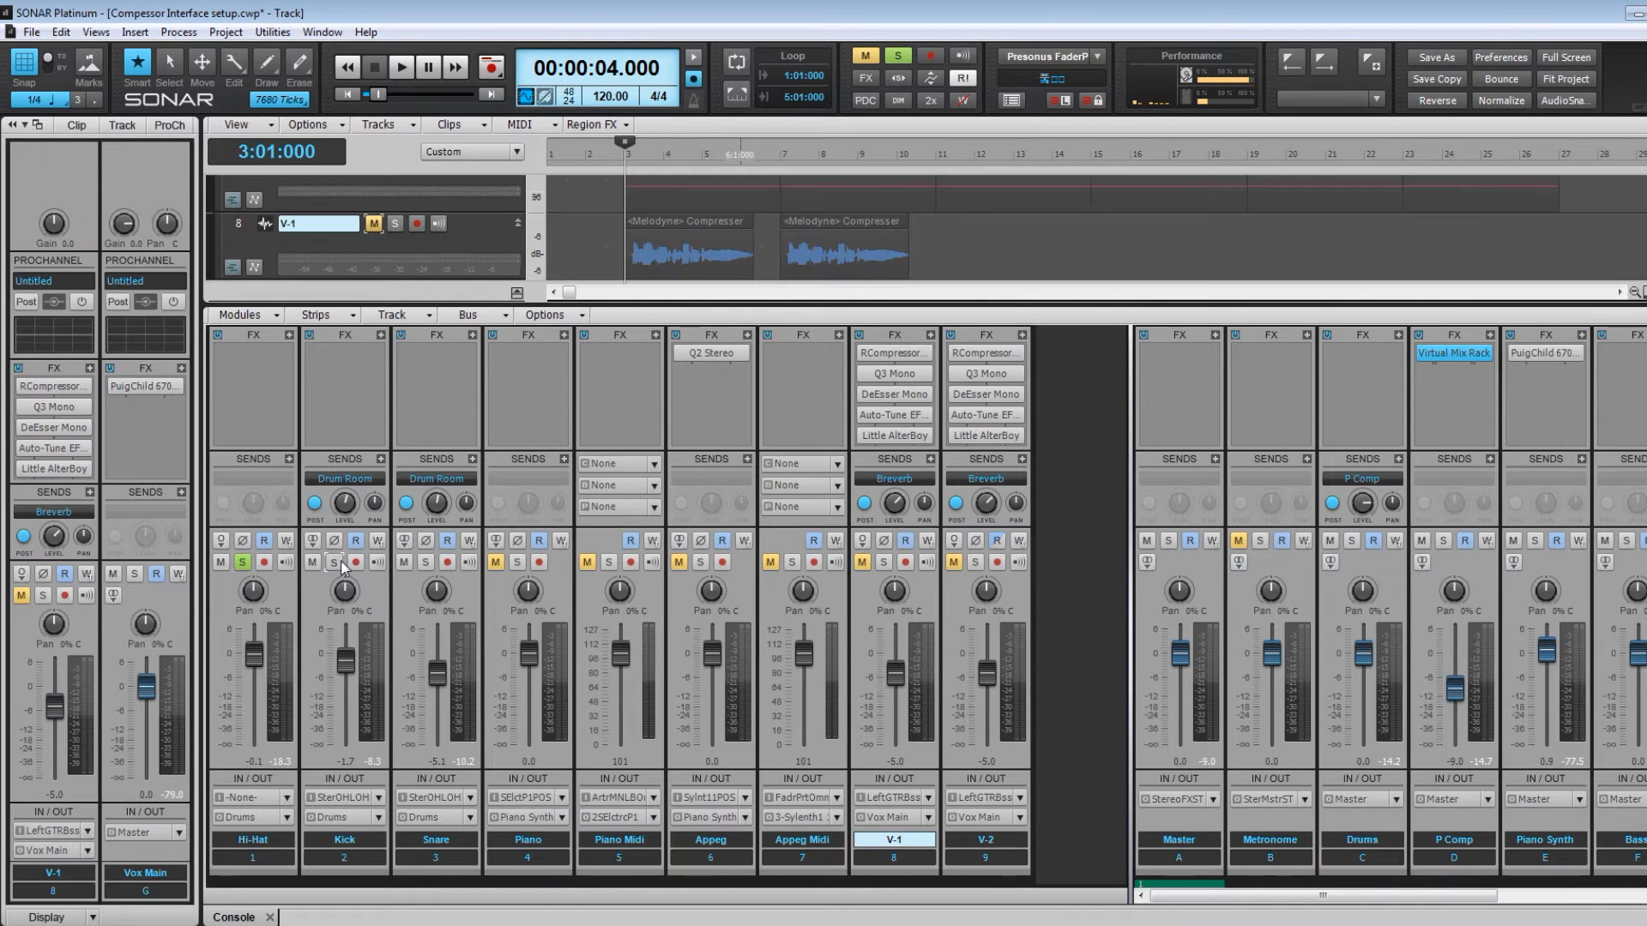
left_click(426, 563)
Unmute the Drum Room bus and solo the Drums, P Comp and Drum Room buses.
left_click_drag(1136, 499, 710, 502)
left_click(775, 541)
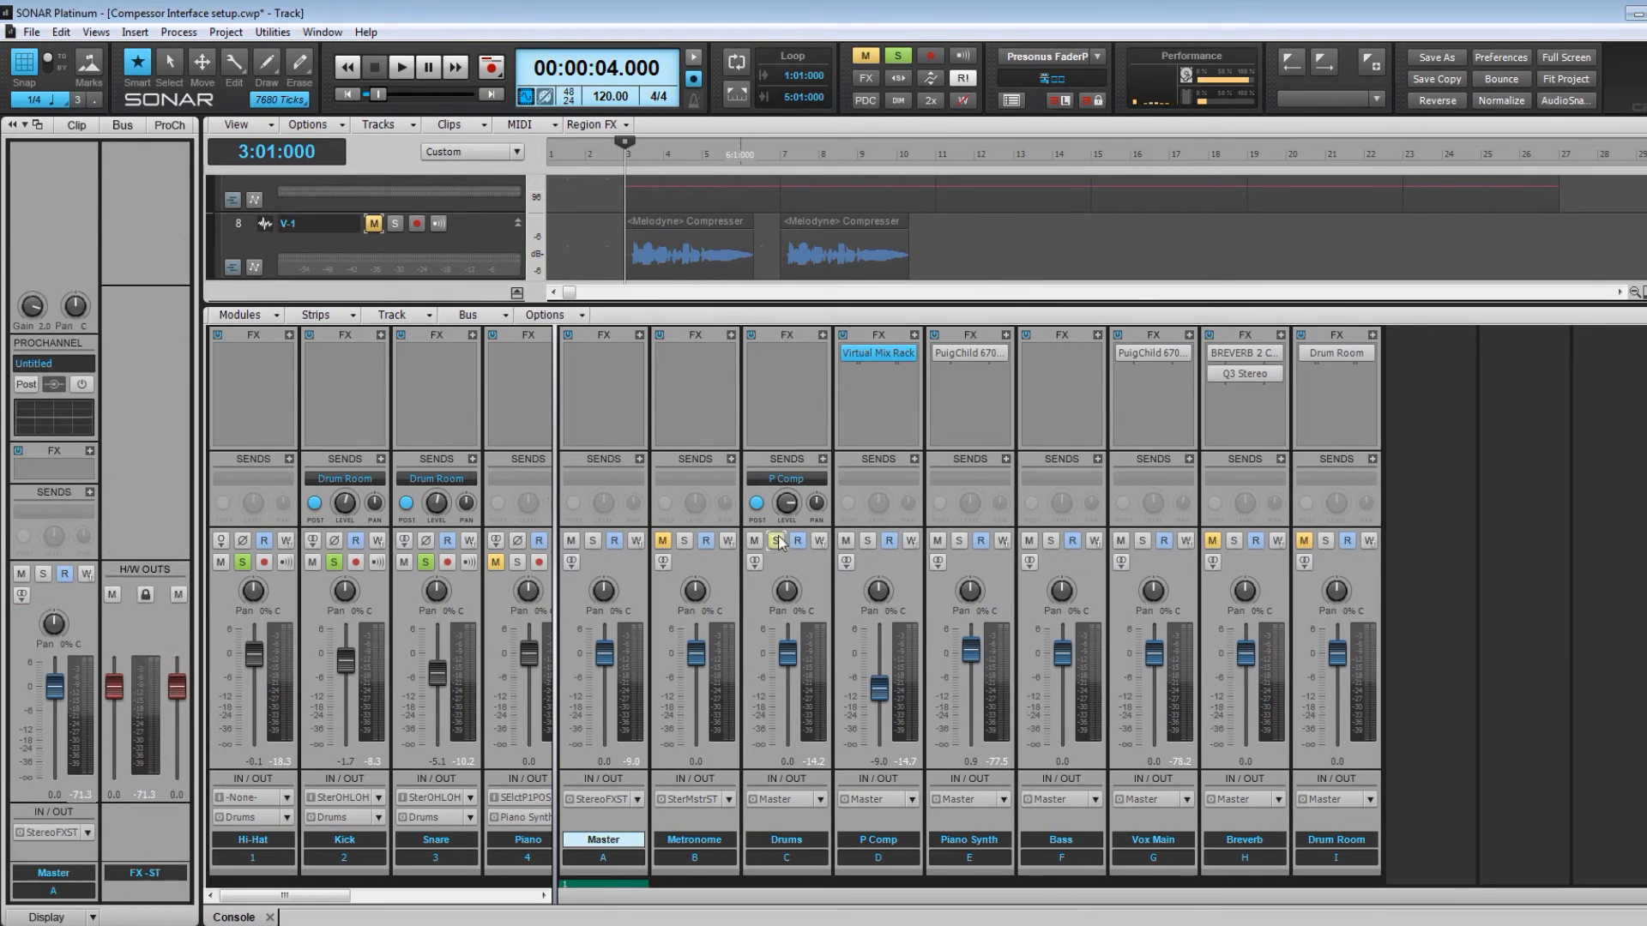
left_click(1304, 541)
left_click(1325, 541)
Open the Drum Room bus's FX chain and inspect its TrueVerb reverb.
double_click(1336, 353)
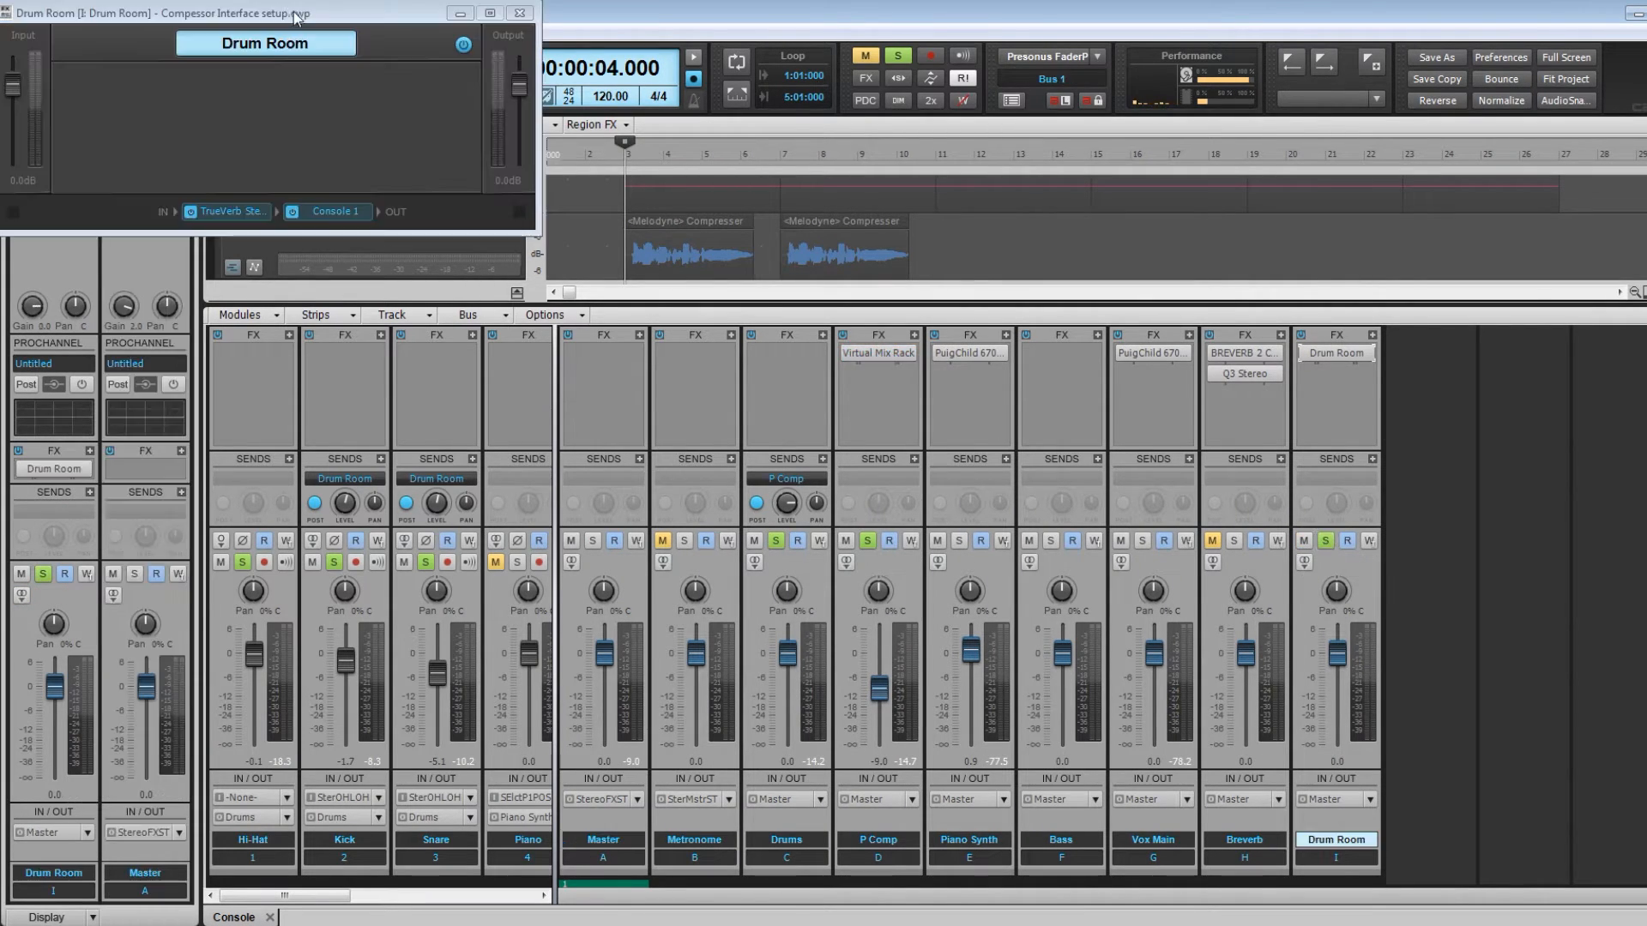
left_click_drag(436, 14, 500, 480)
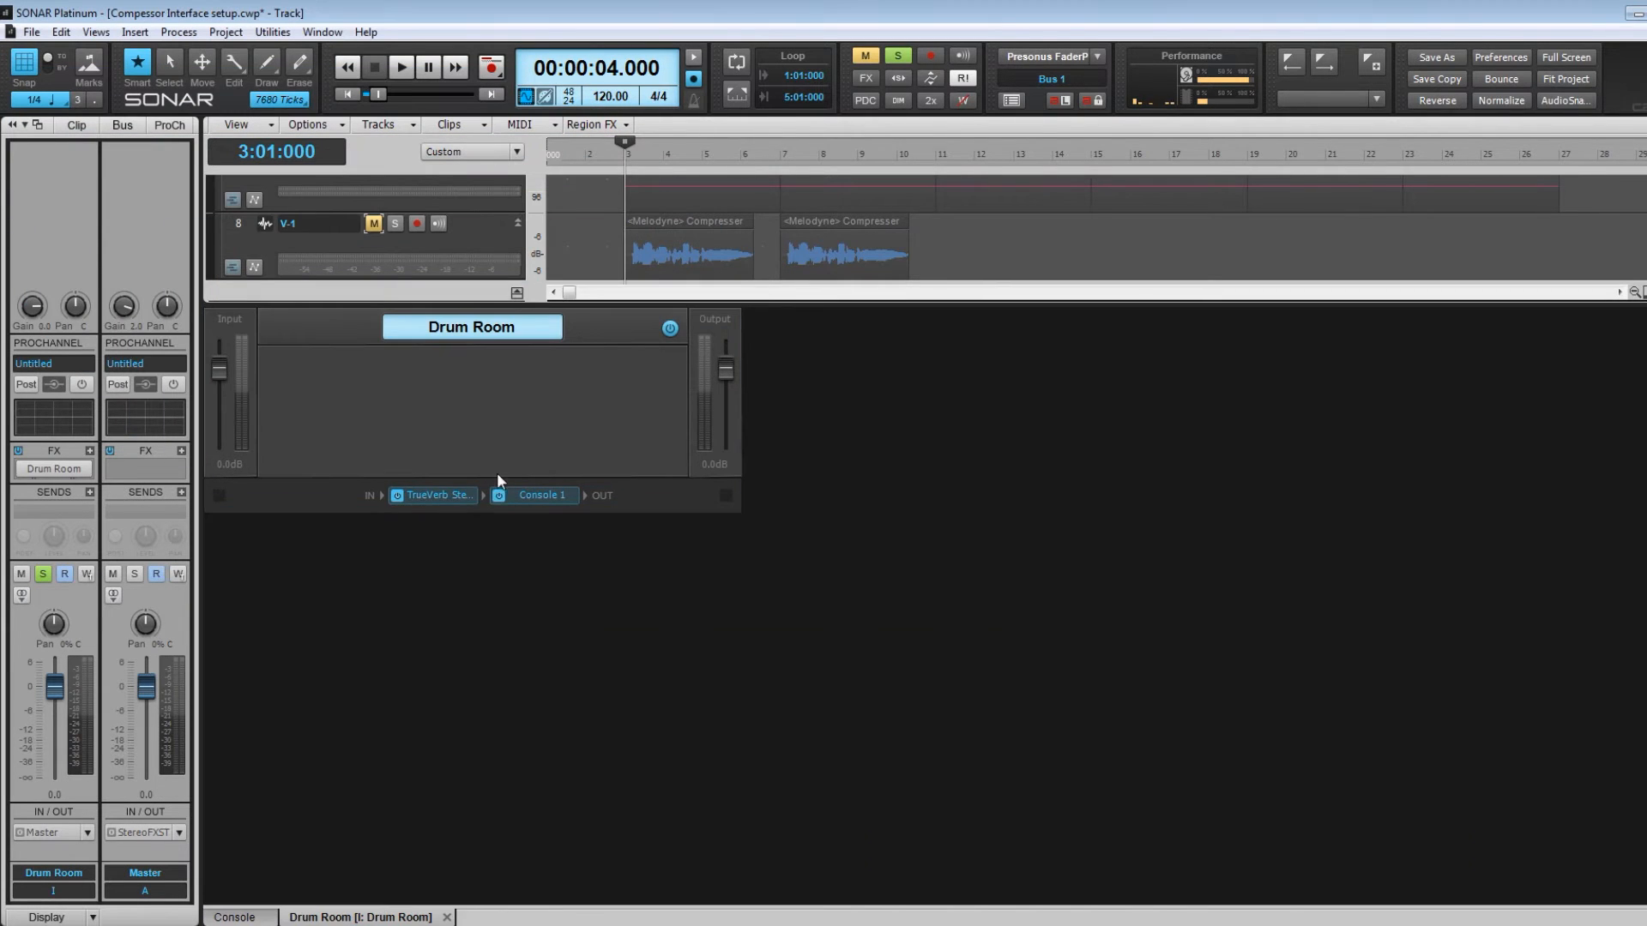
double_click(459, 503)
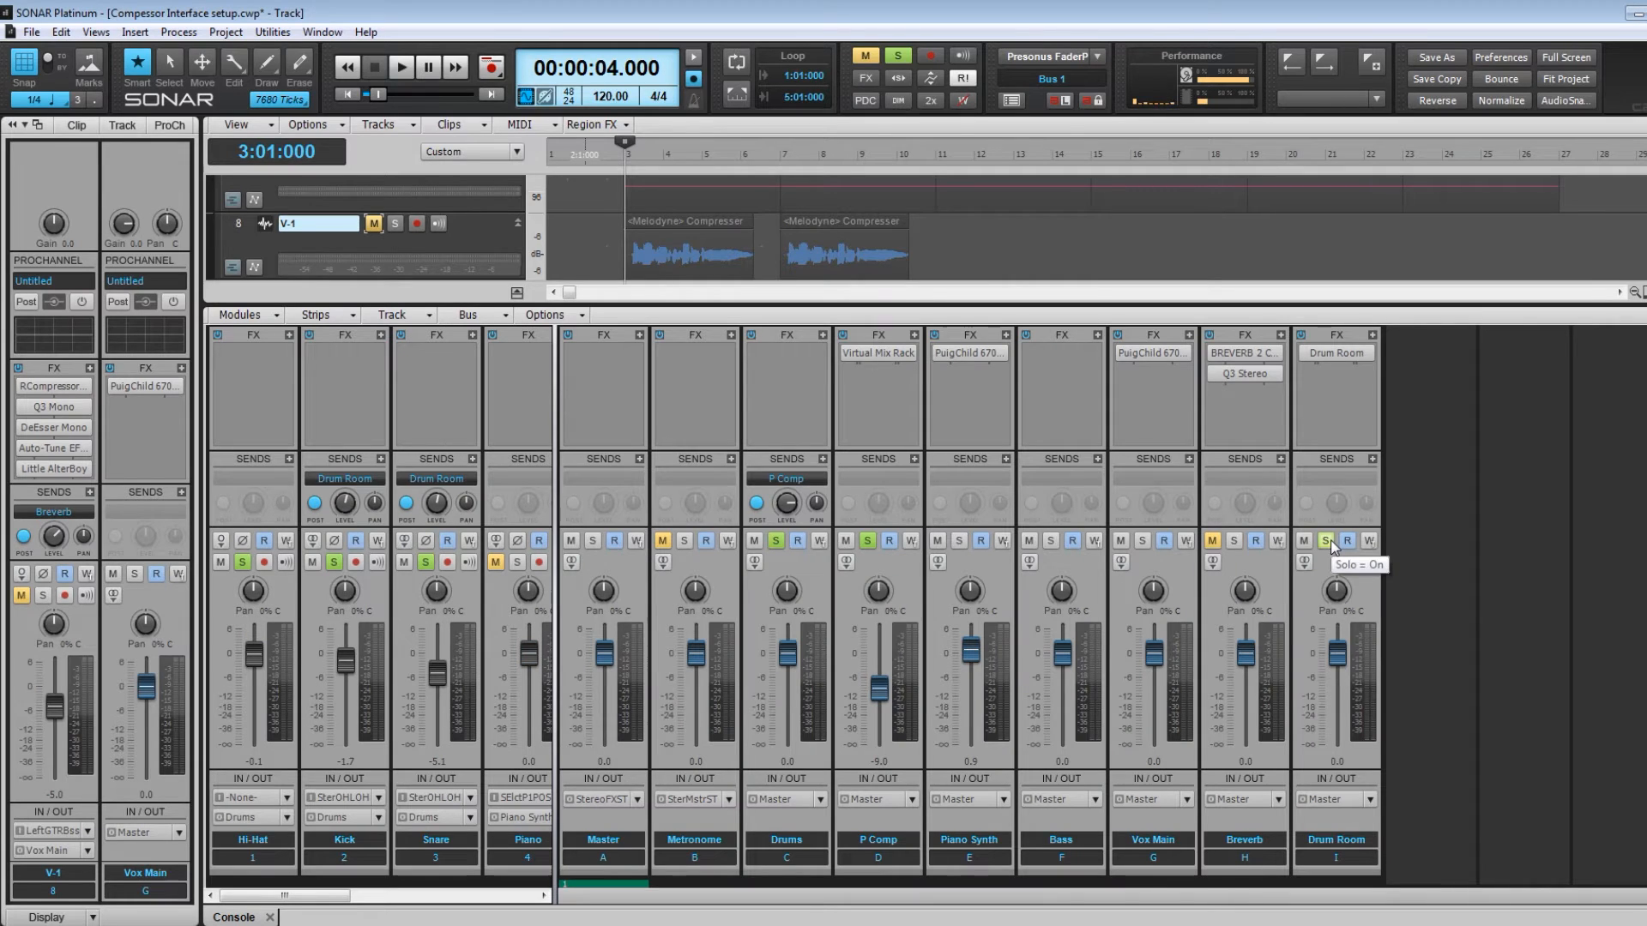
Play the soloed drums from the start and set the Drum Room bus fader to -0.1 dB, stopping playback when done.
left_click(339, 95)
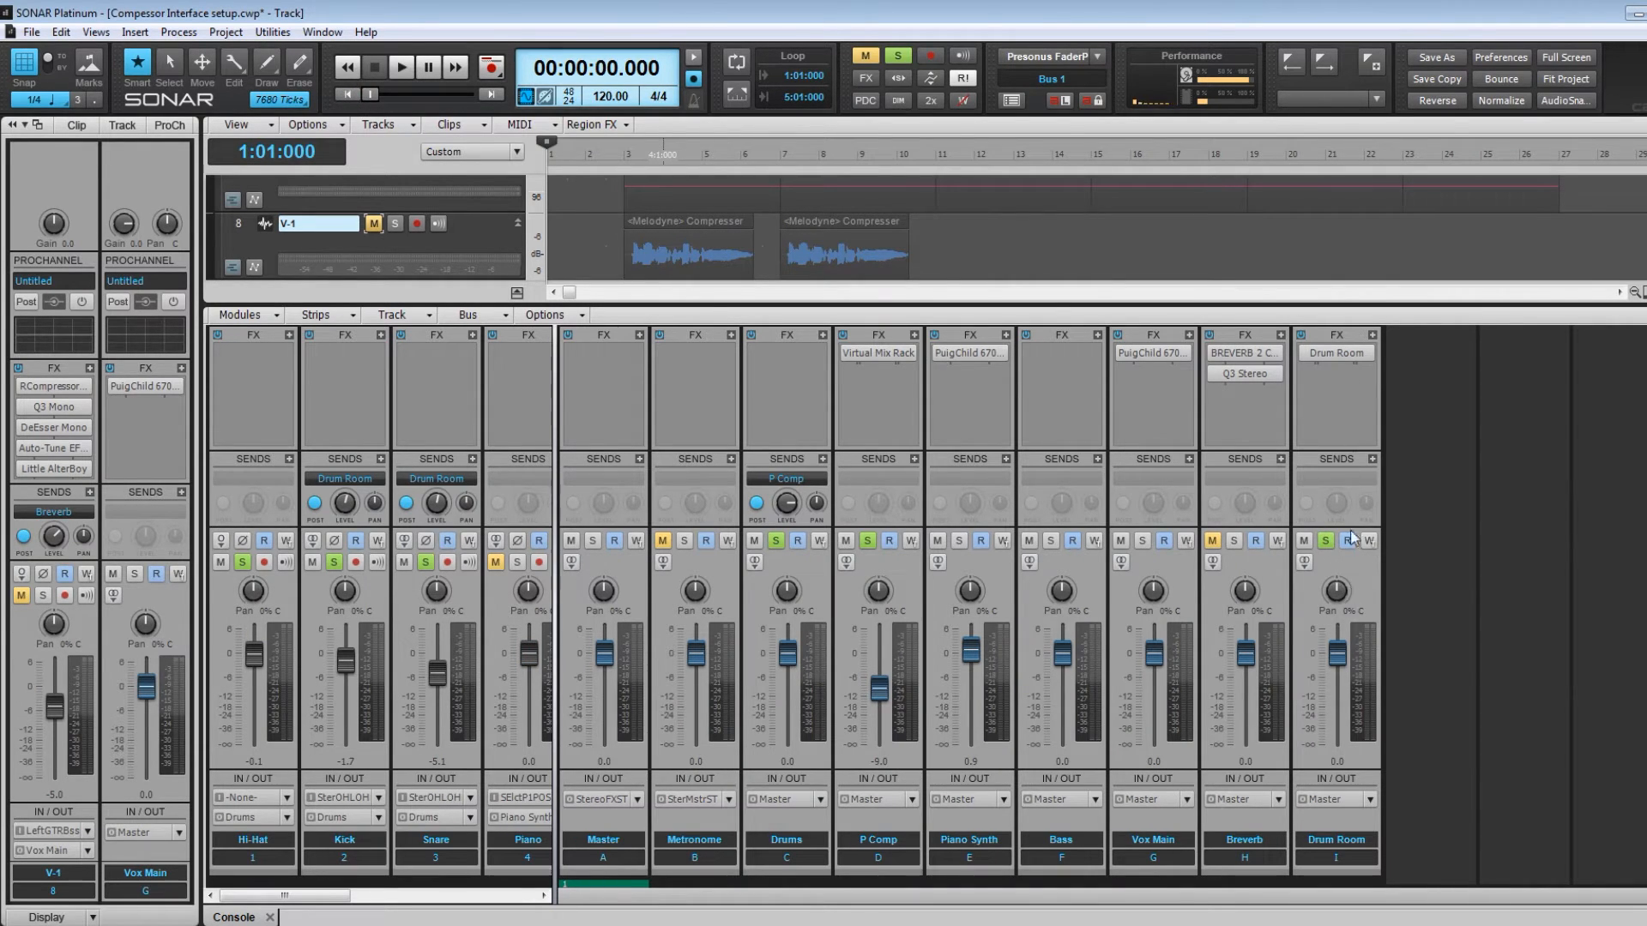
mouse_move(1338, 654)
left_mouse_down()
mouse_move(1335, 743)
mouse_move(1336, 656)
left_mouse_up()
key("space")
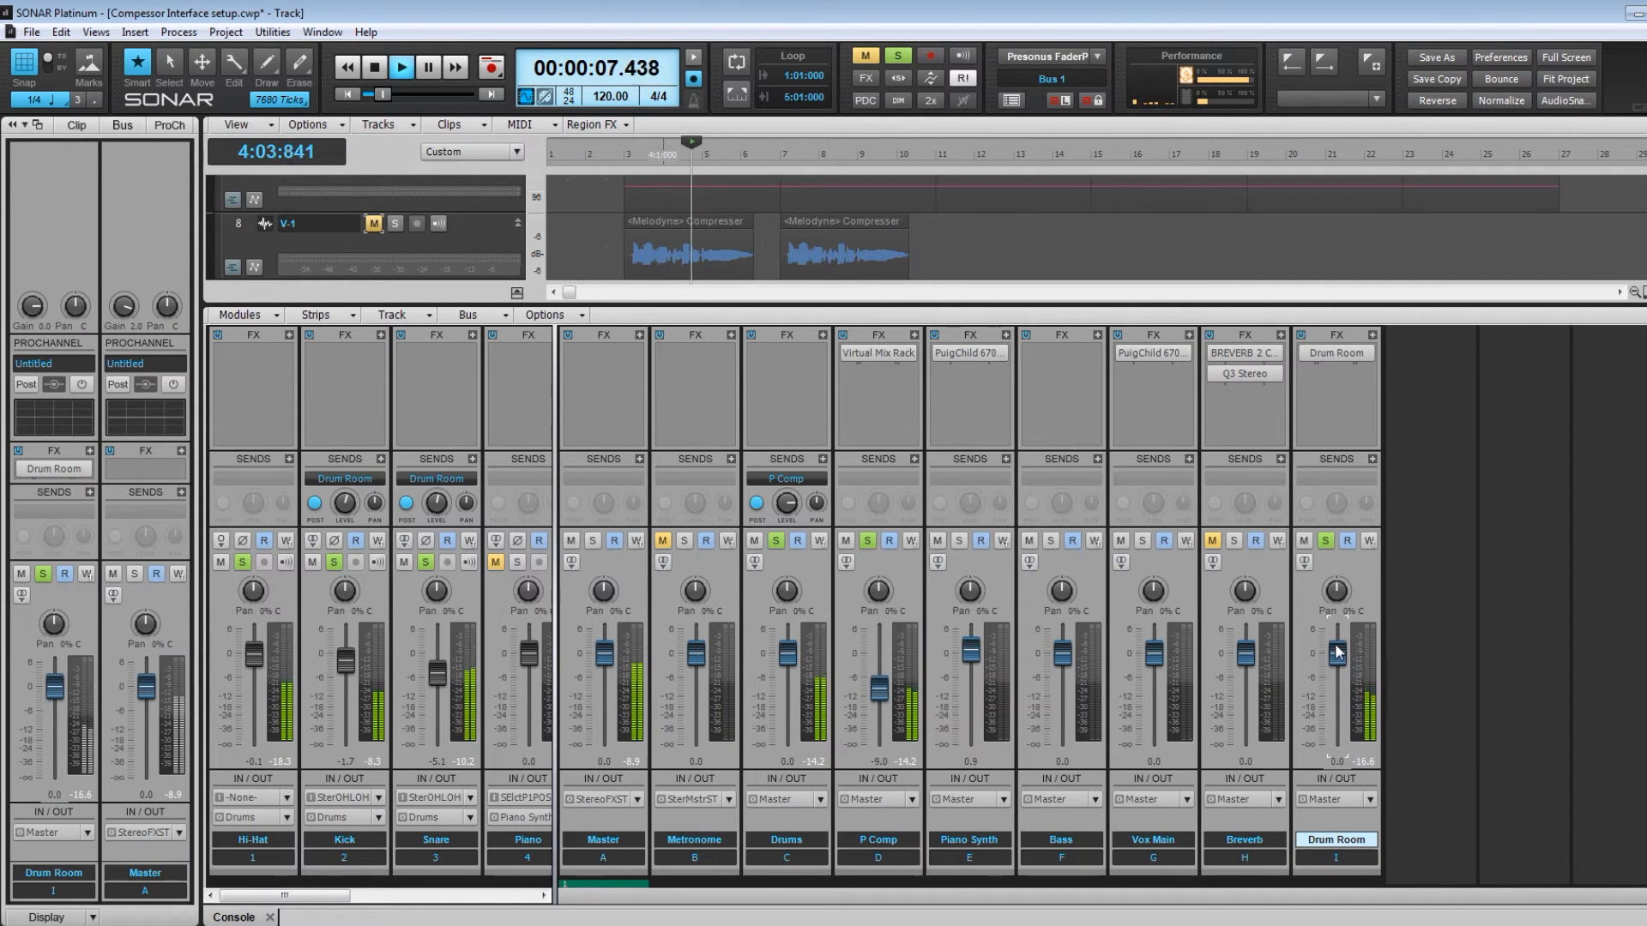
mouse_move(1341, 656)
left_mouse_down()
mouse_move(1341, 743)
mouse_move(1336, 654)
left_mouse_up()
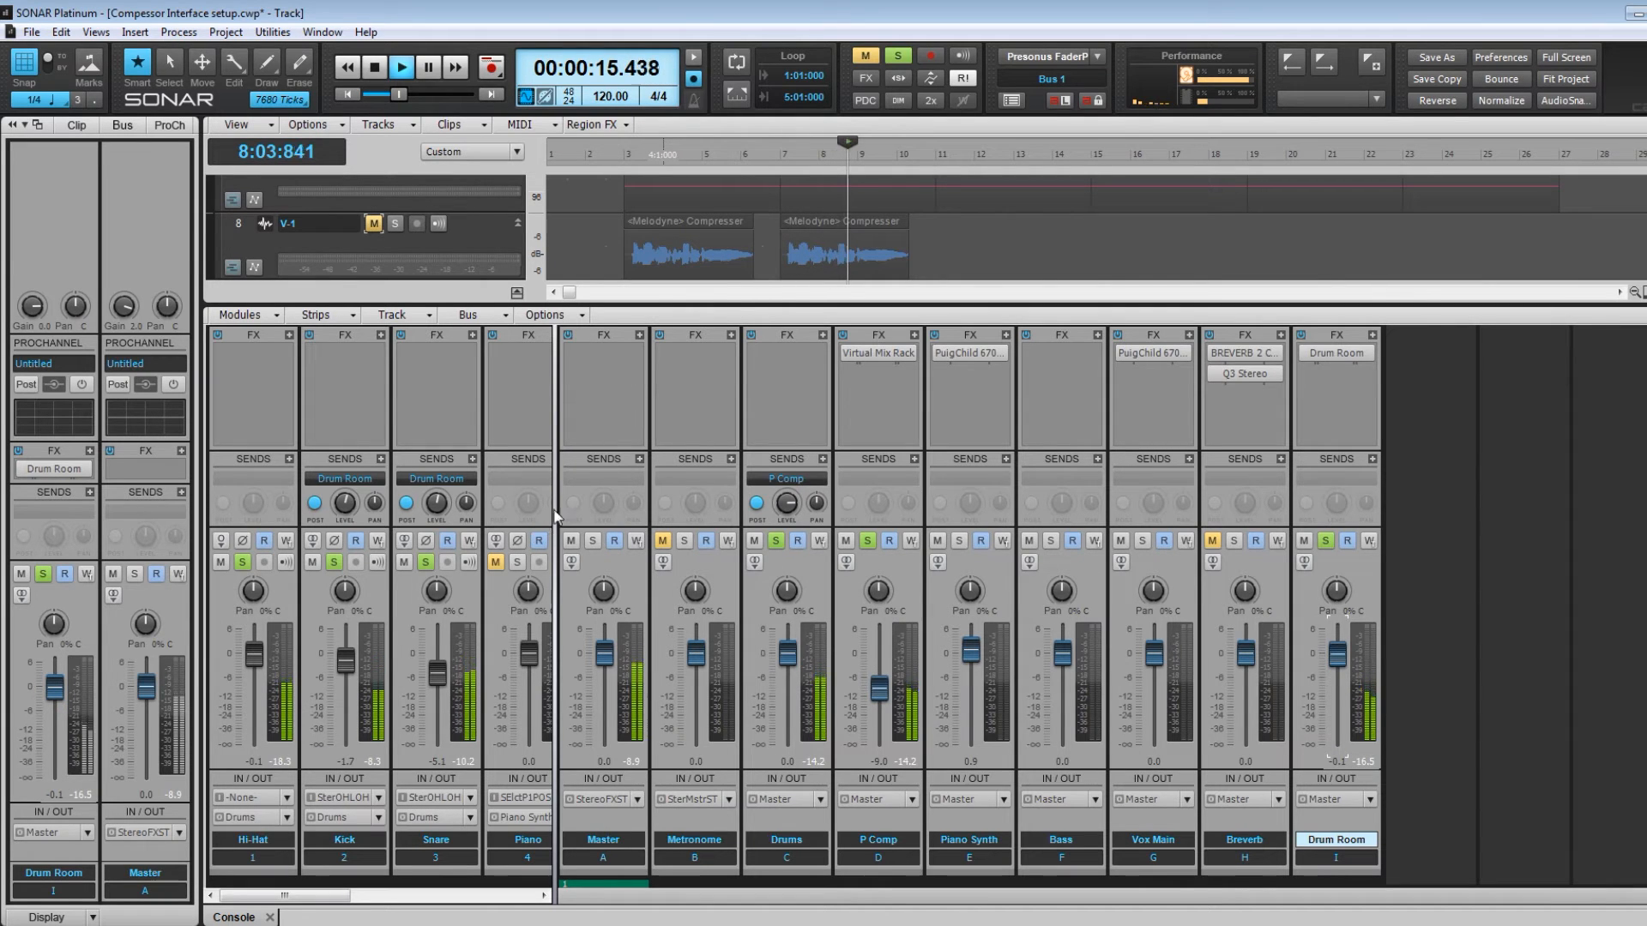
key("space")
Delete the Drum Room sends from the Kick and Snare tracks.
left_click_drag(557, 500, 816, 488)
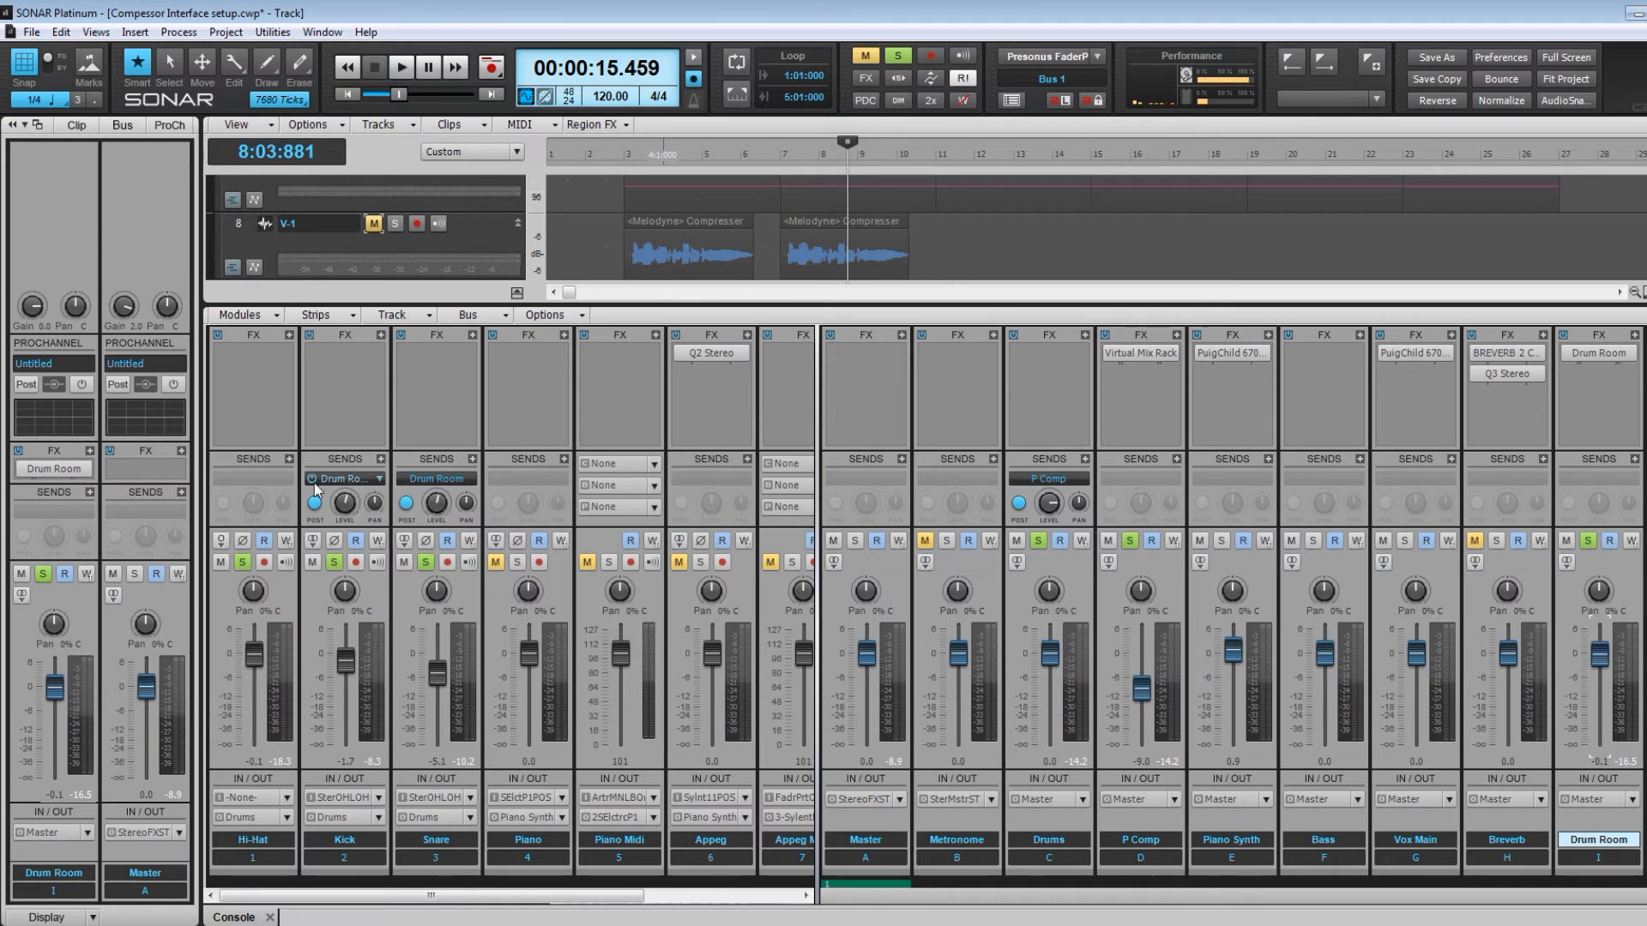
left_click(377, 482)
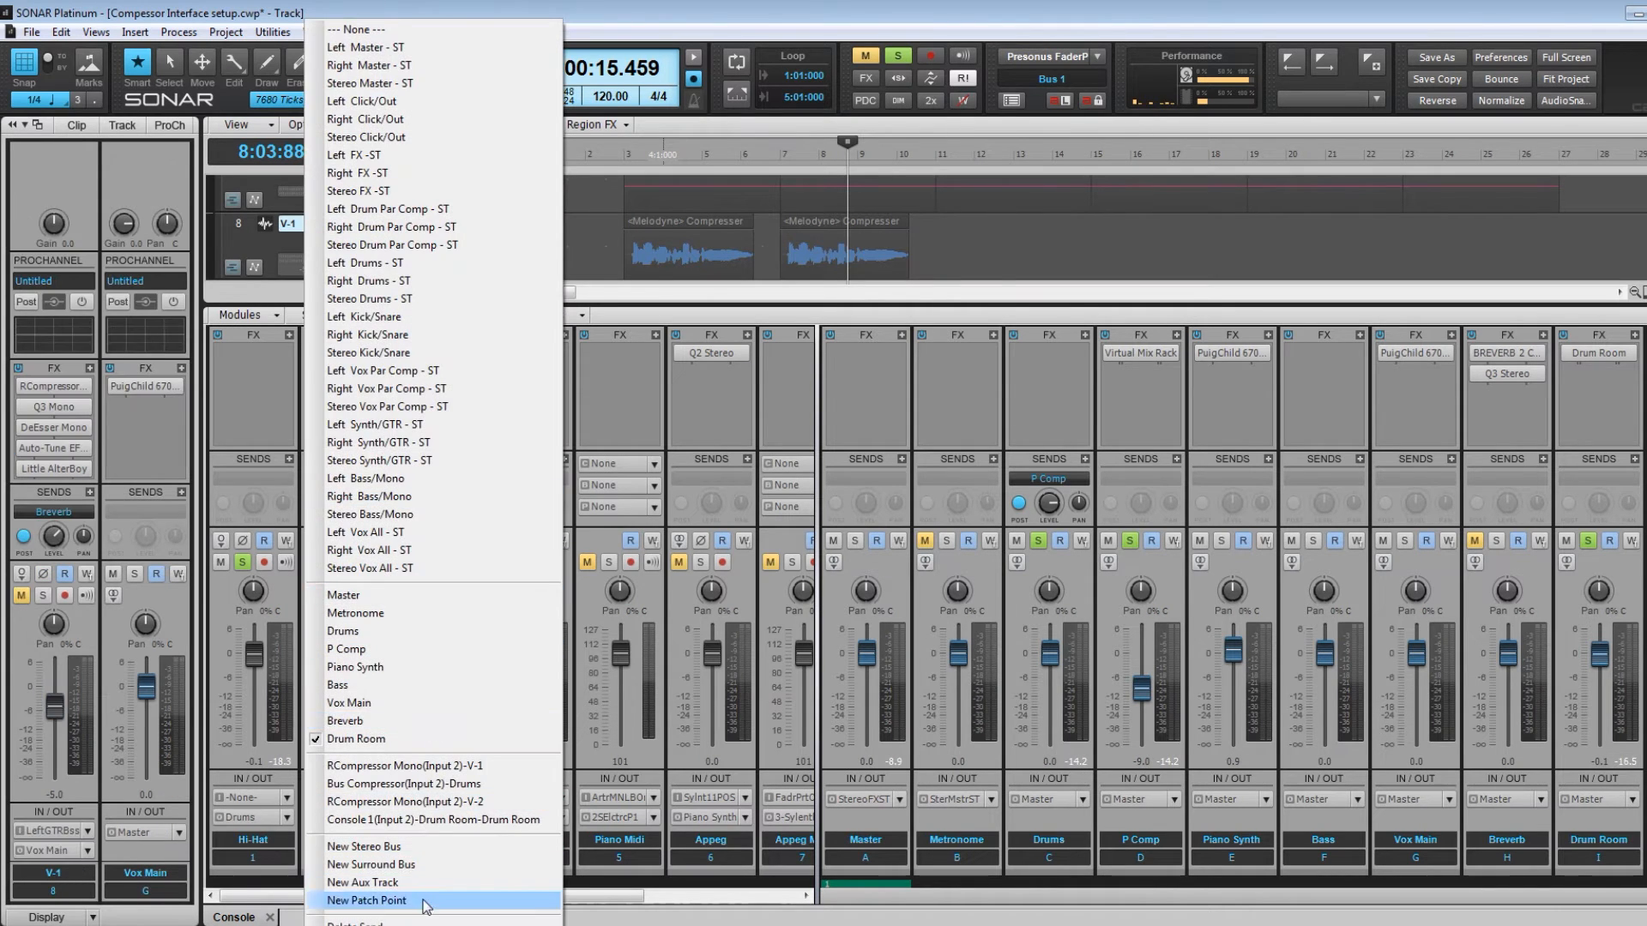
left_click(434, 901)
left_click(436, 479)
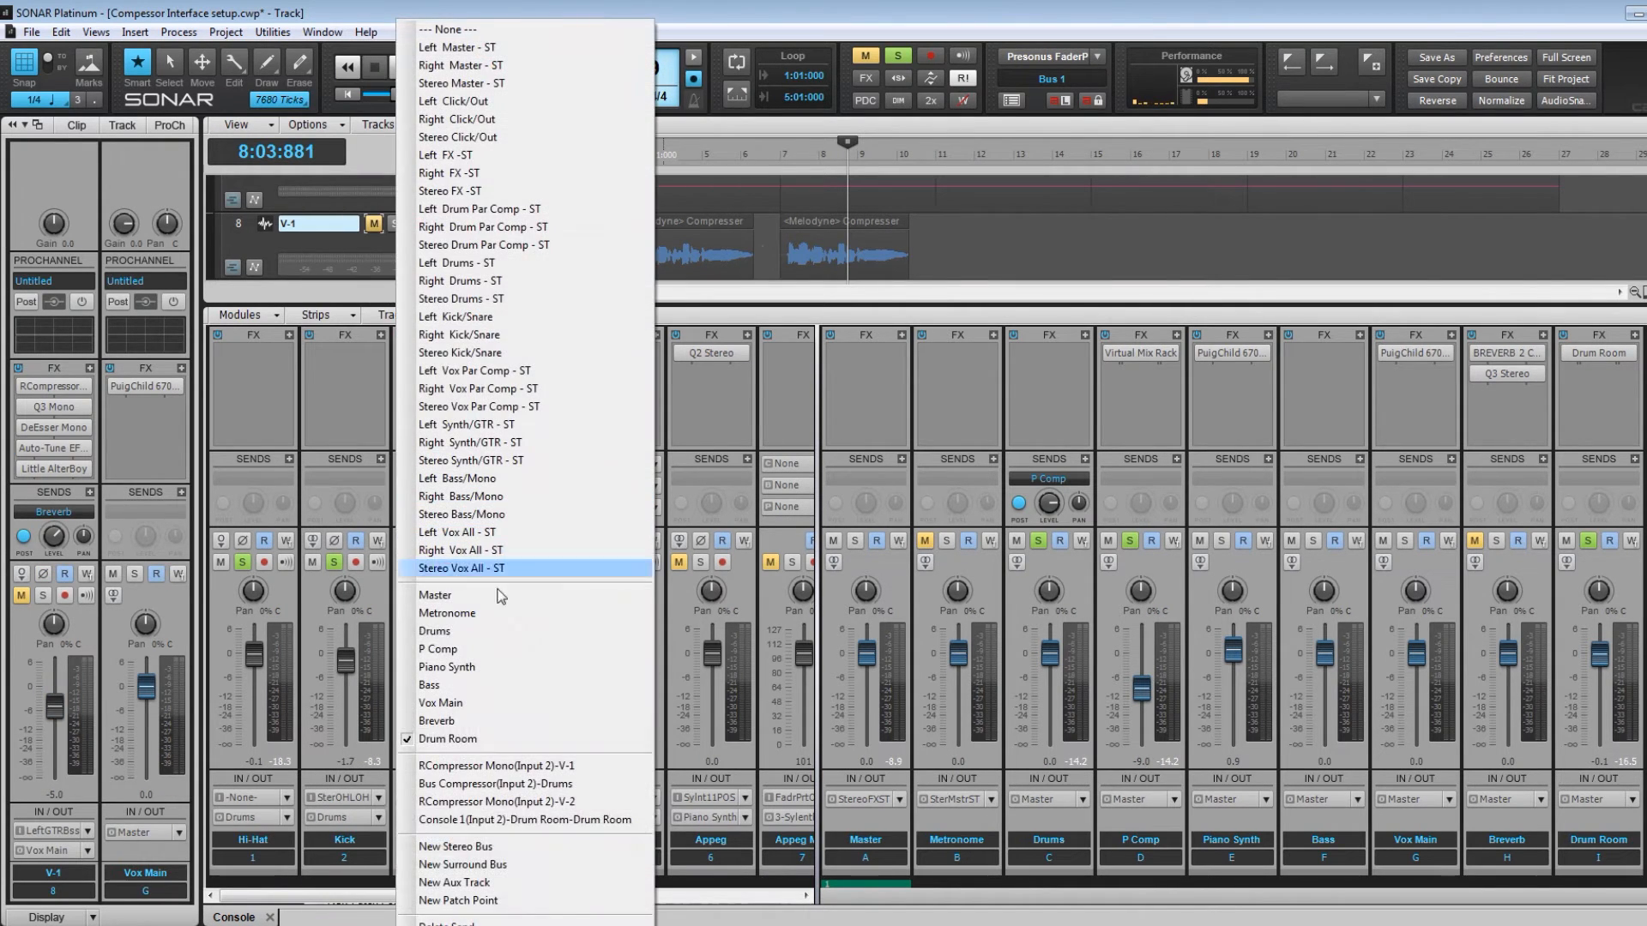
left_click(520, 921)
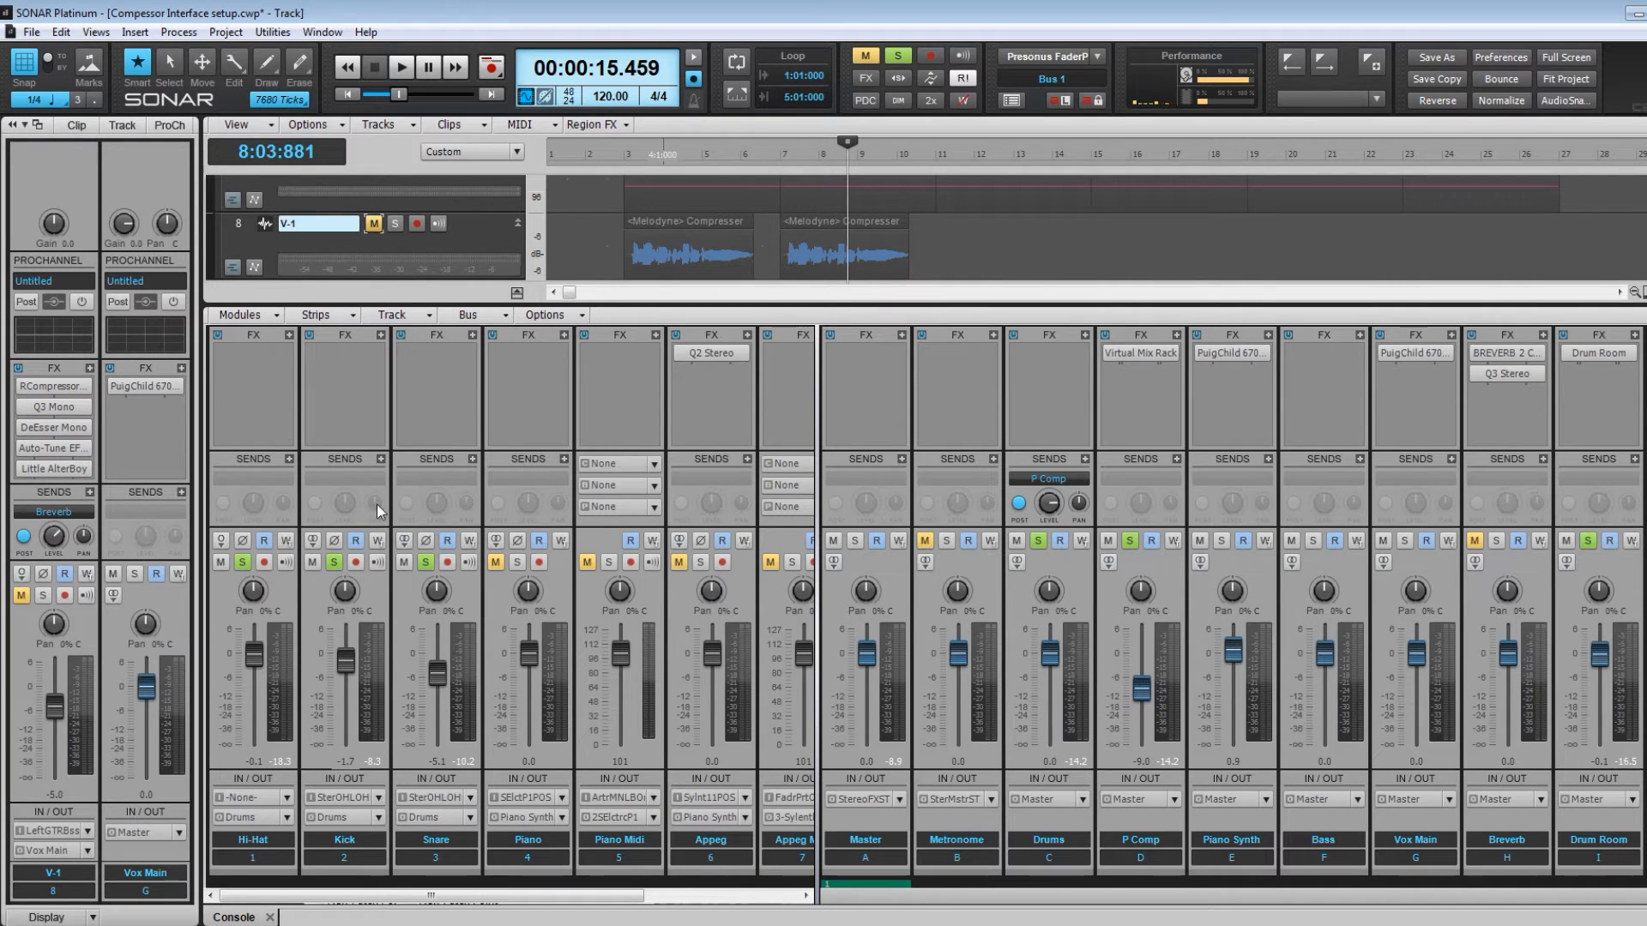
Insert a Drum Room send on the Kick track and set its send level to -9.0 during playback.
left_click(333, 487)
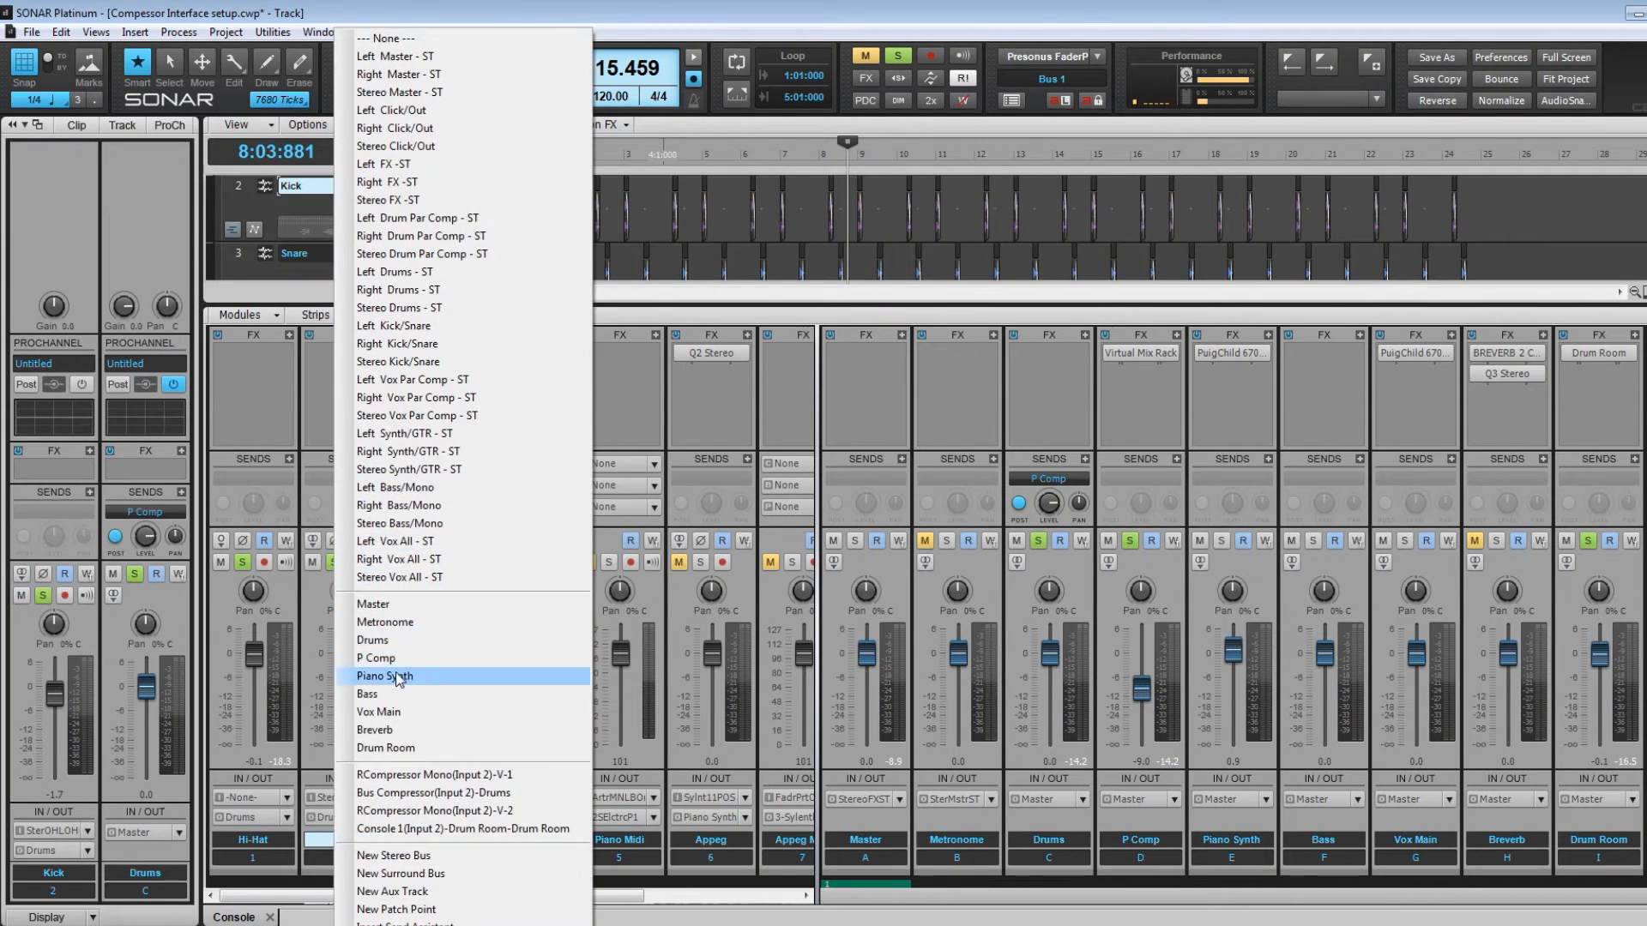
left_click(407, 749)
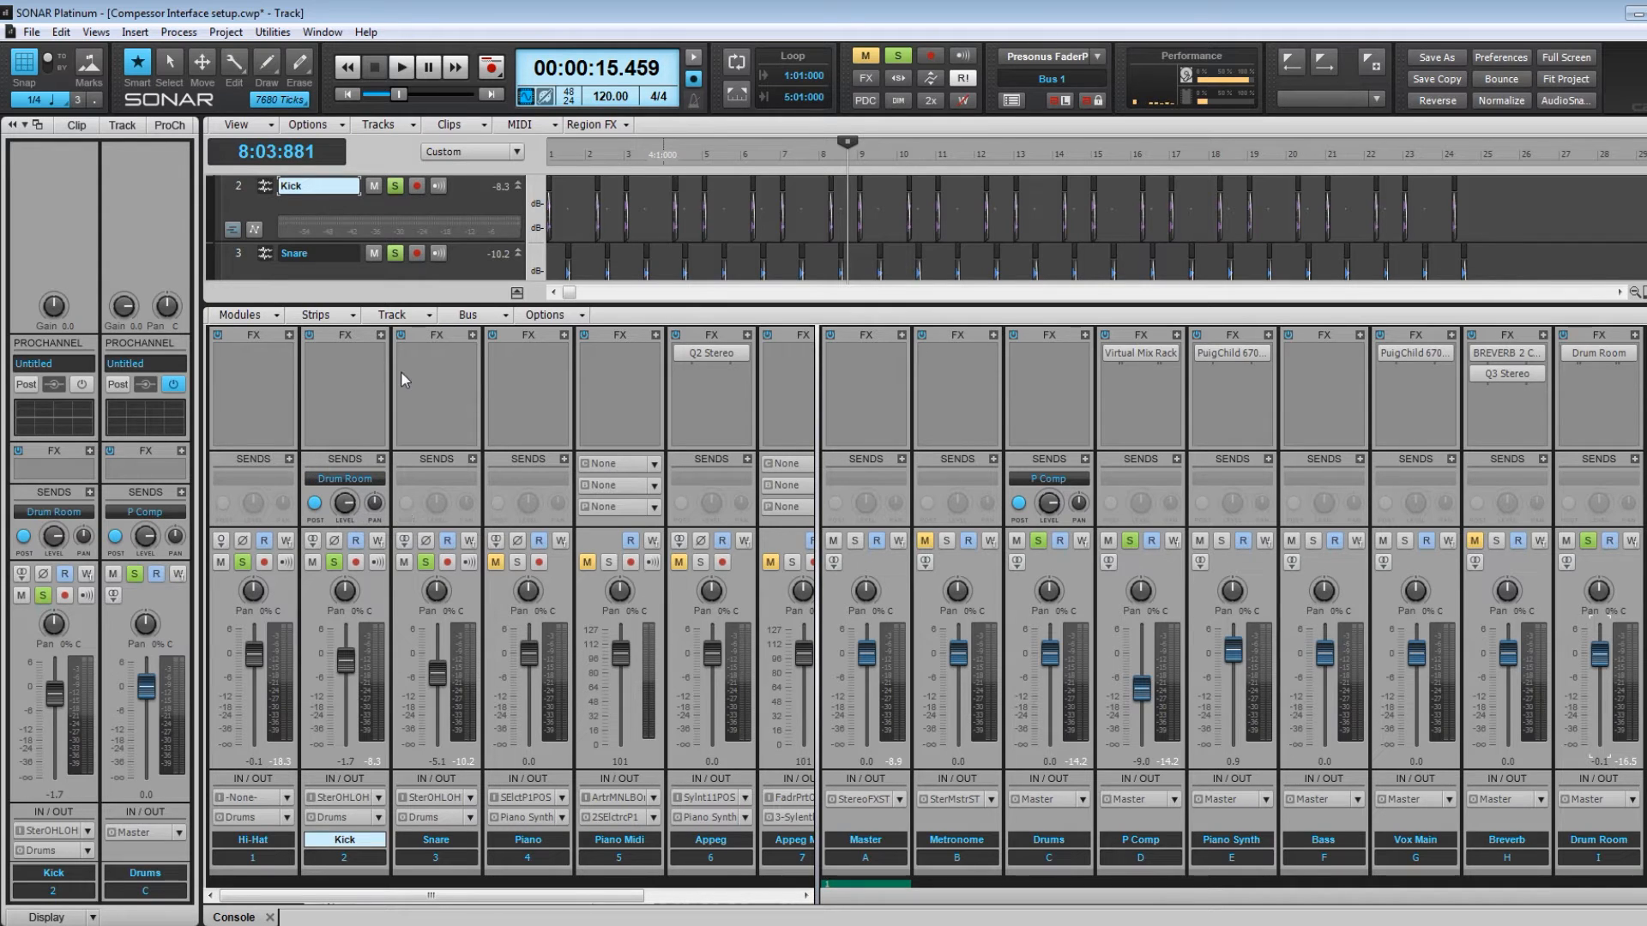
key("space")
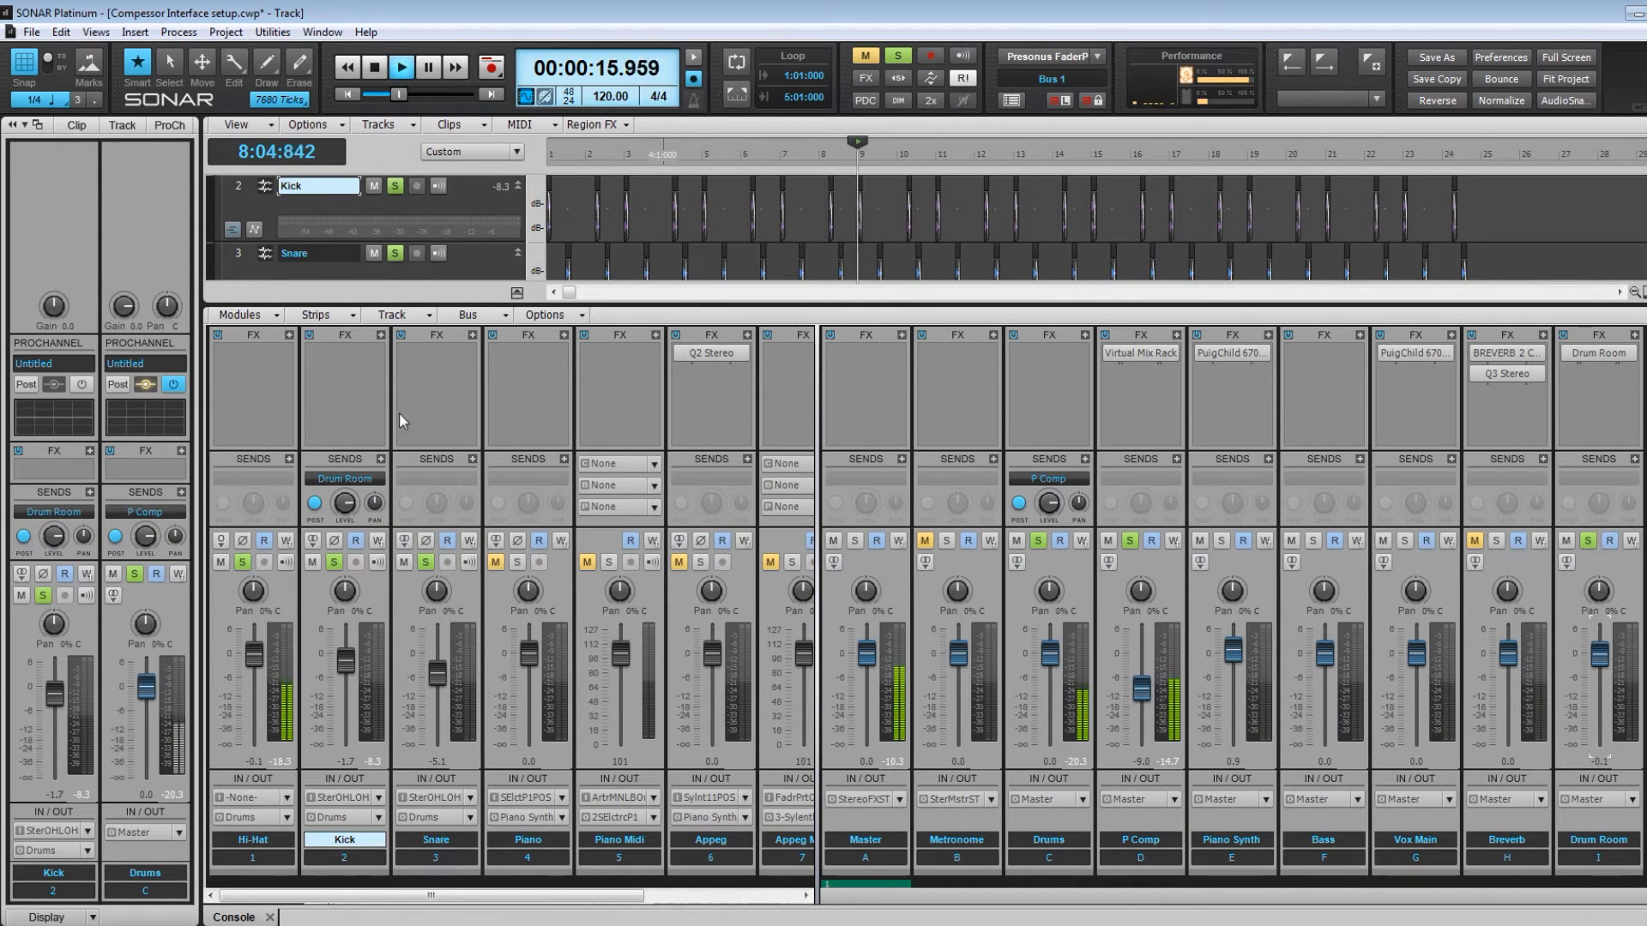
scroll(344, 502, "down", 5)
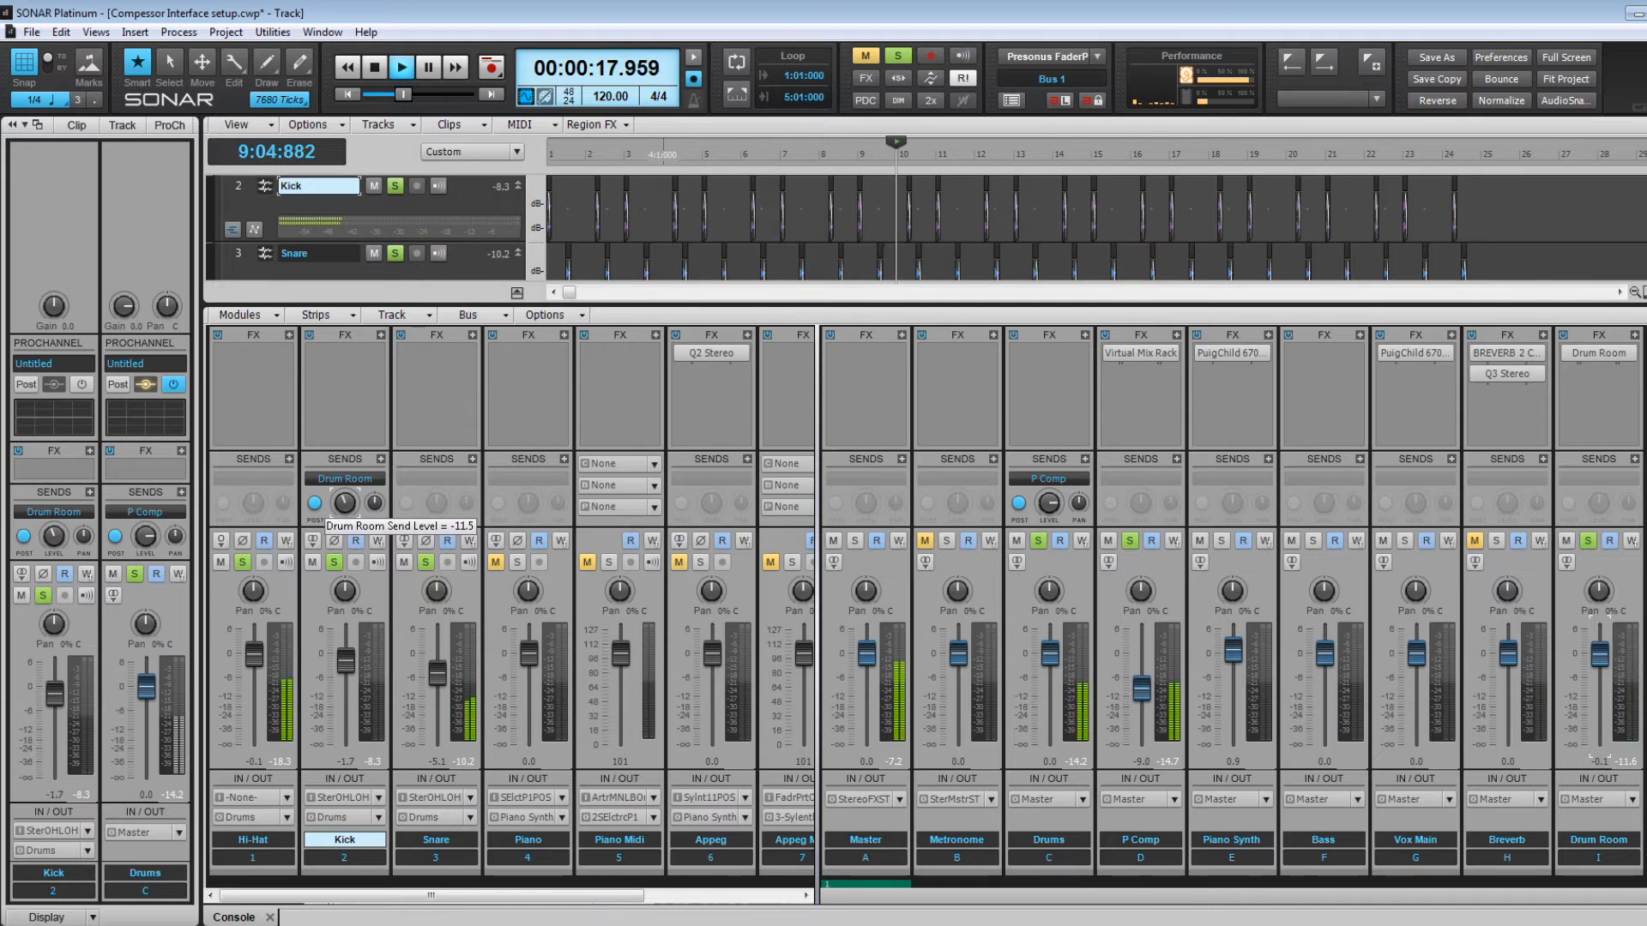
scroll(344, 502, "down", 4)
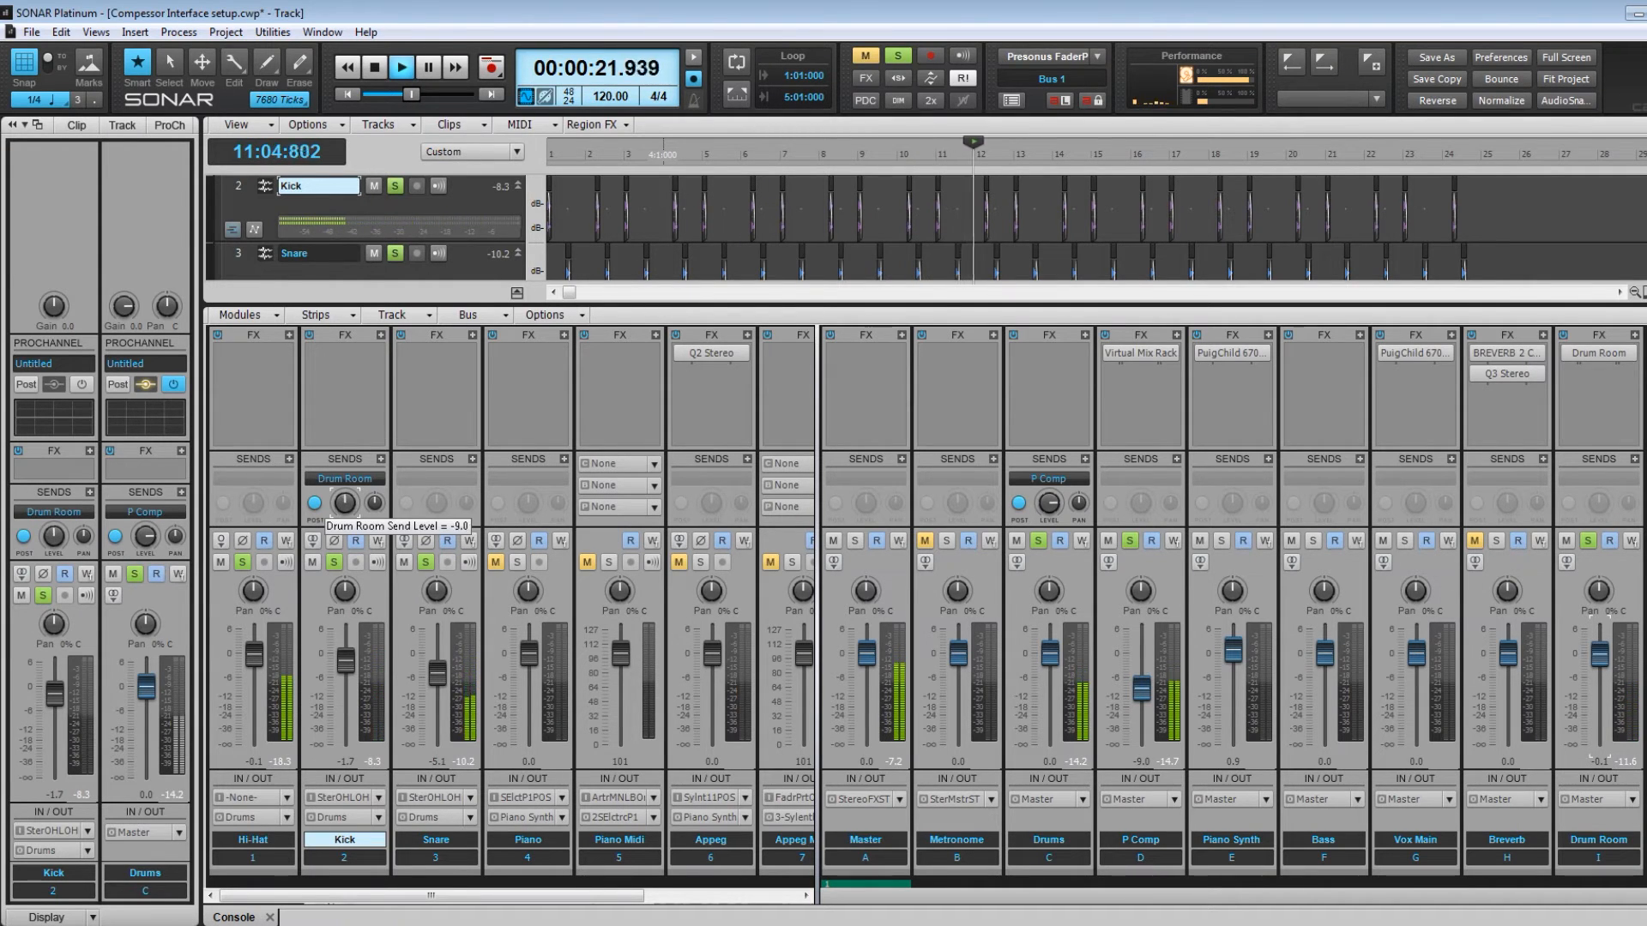
Insert a Drum Room send on the Snare track, set its level to -8.7, and audition the drums.
right_click(430, 489)
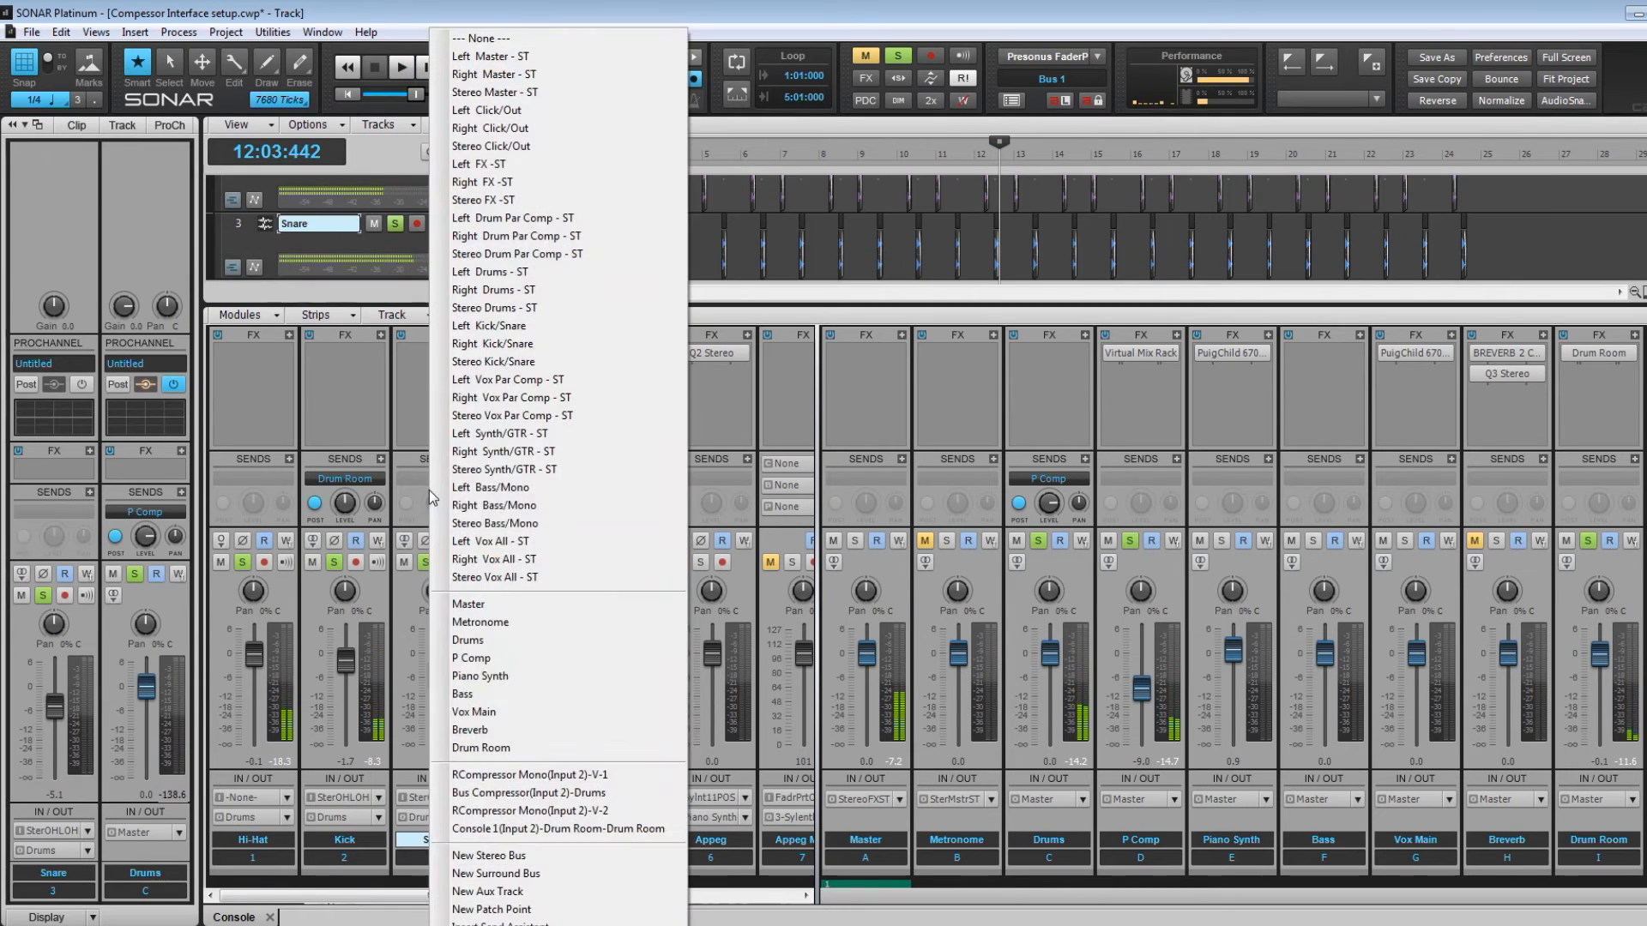
left_click(467, 748)
scroll(435, 506, "down", 2)
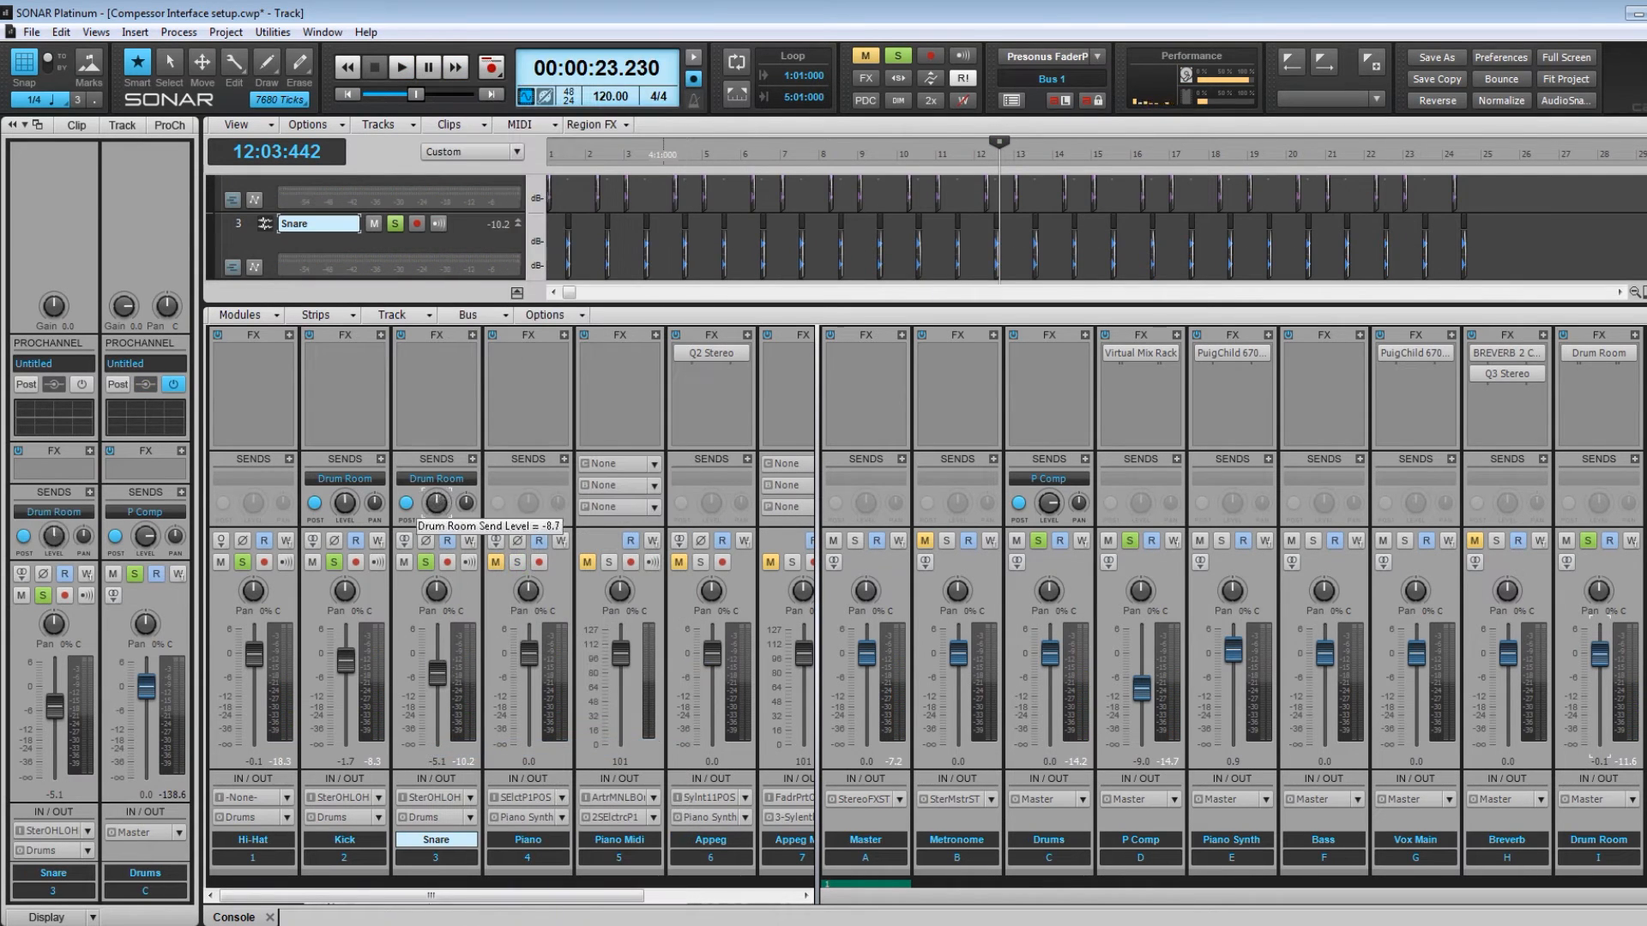
key("space")
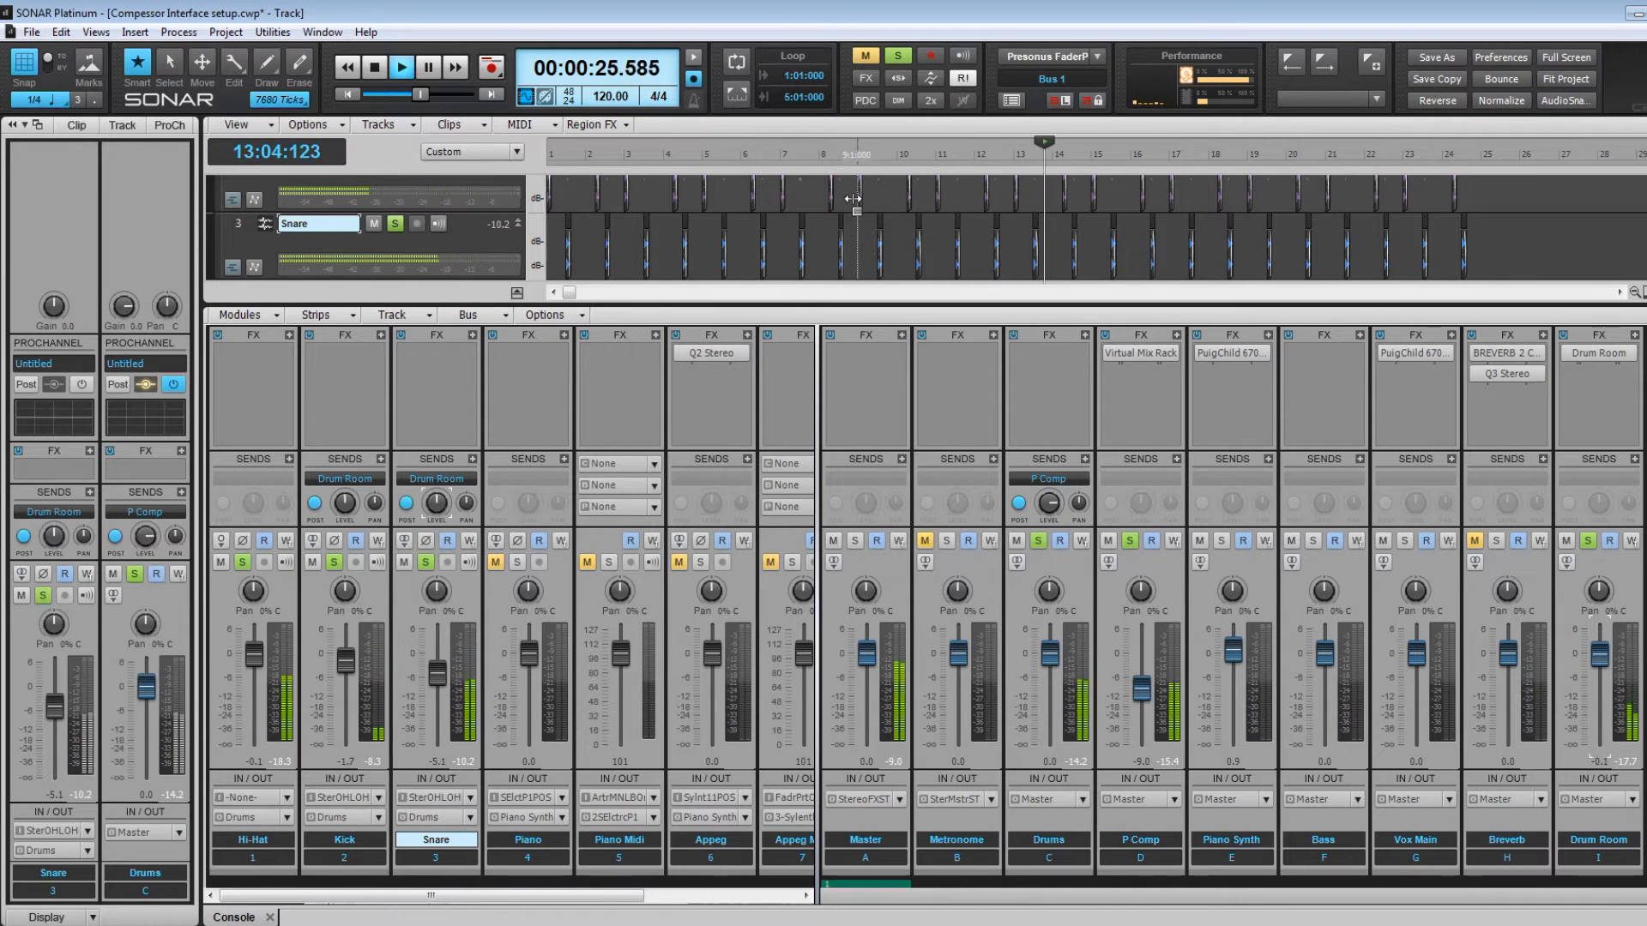
key("space")
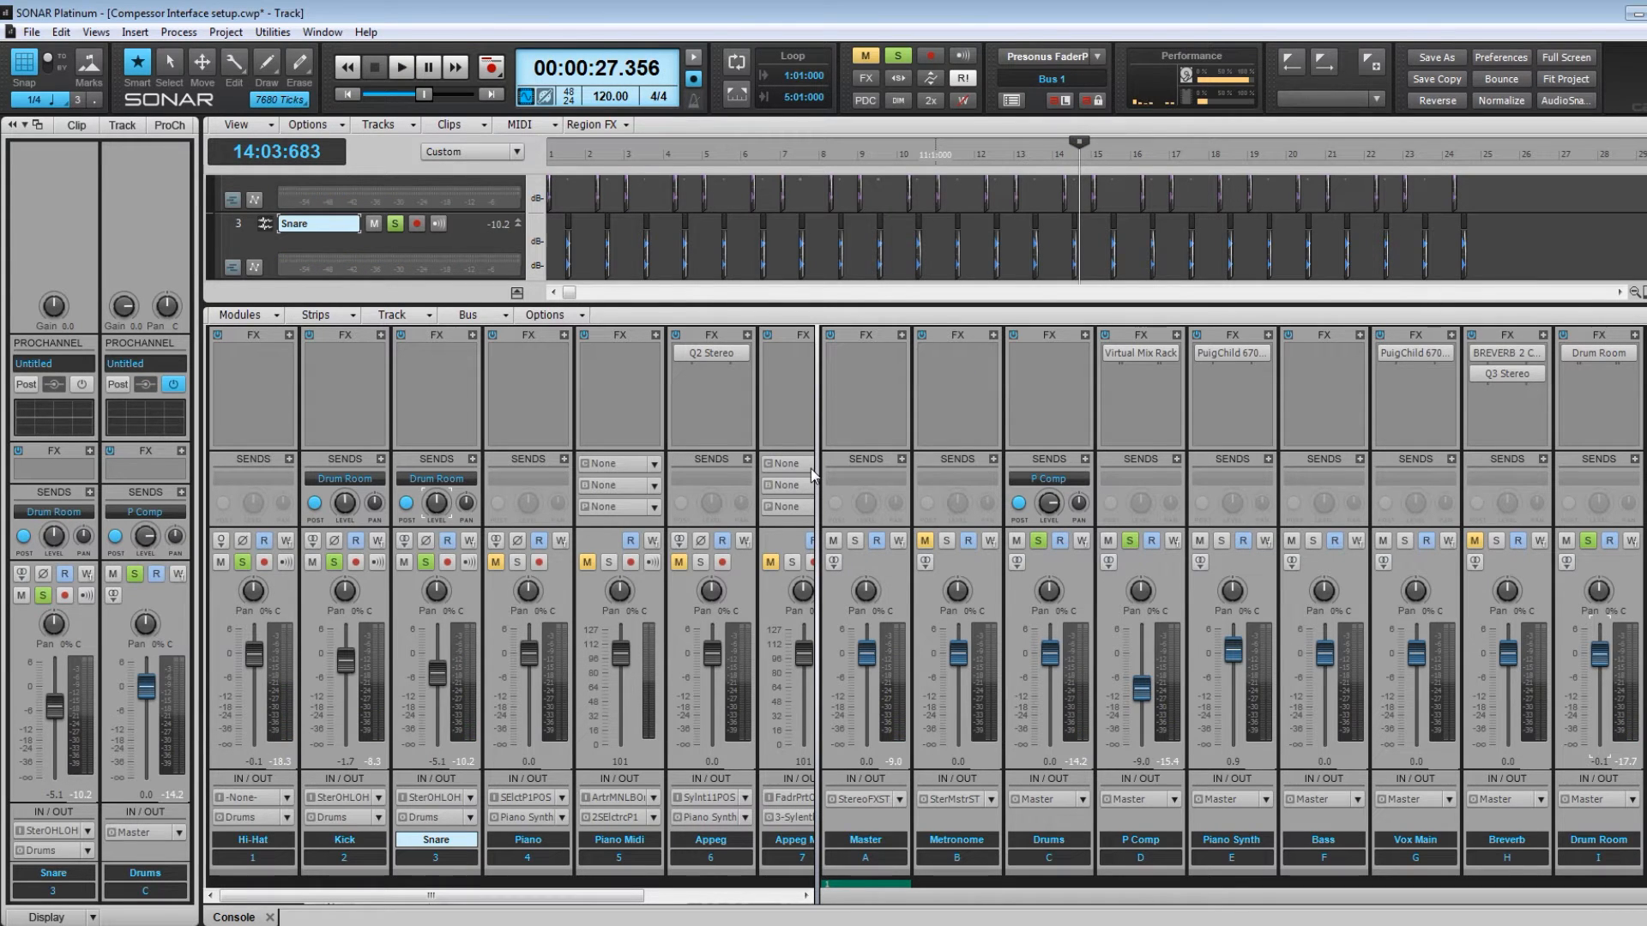
Unmute and solo the Piano, Piano Midi, Appeg and Appeg Midi tracks.
left_click_drag(814, 468, 1142, 471)
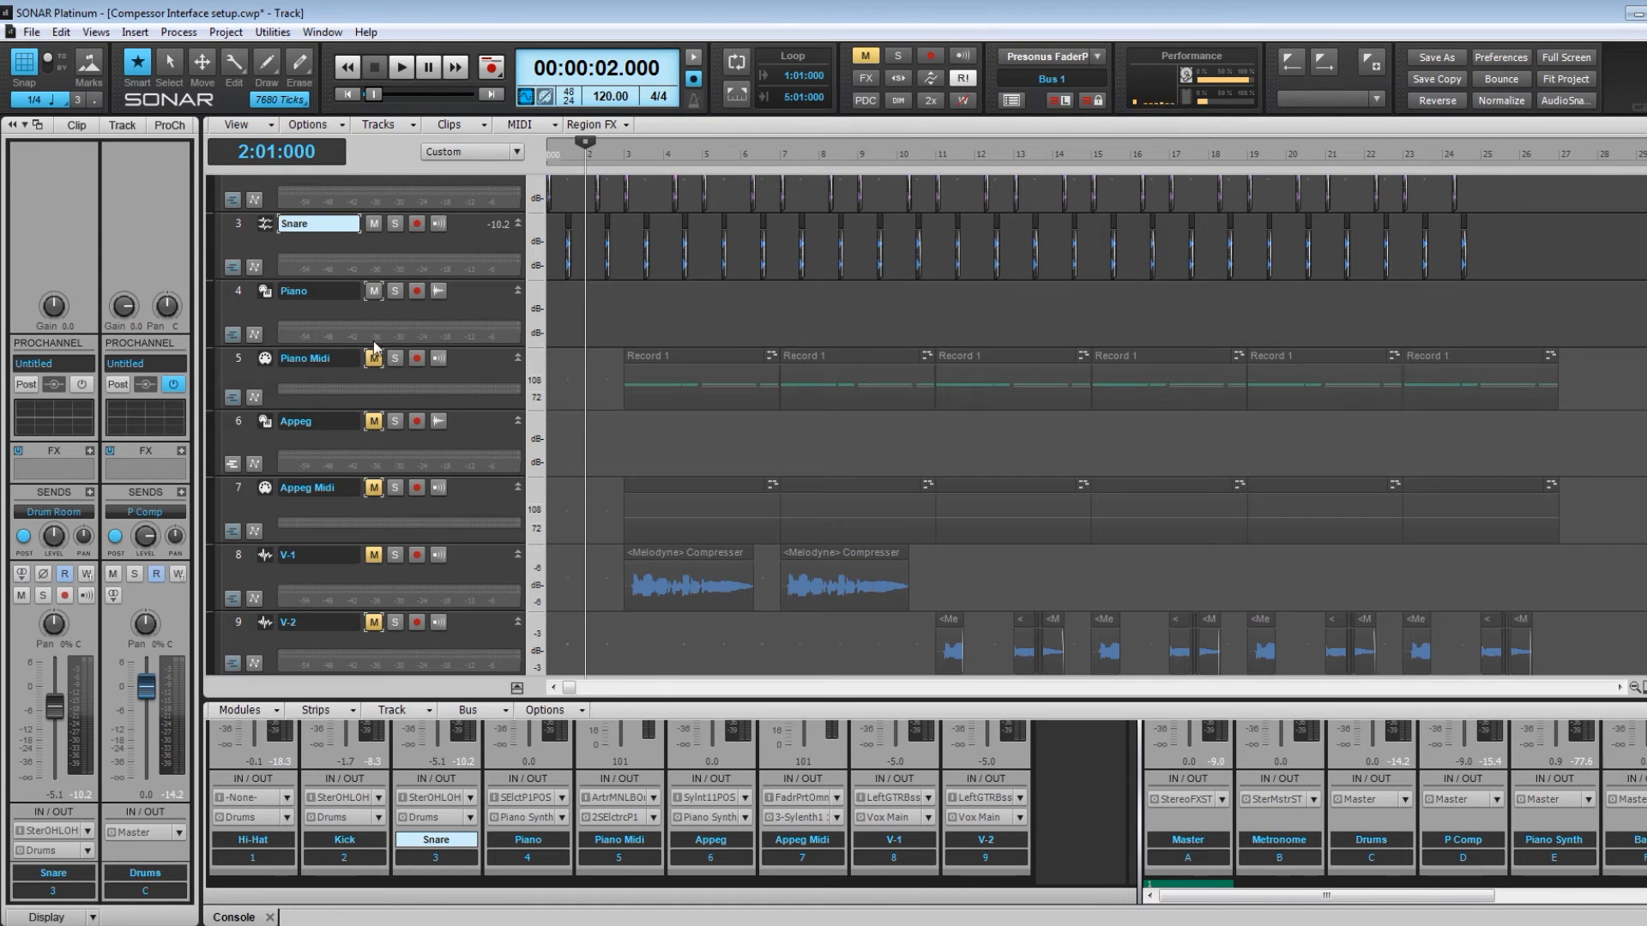
left_click(373, 420)
left_click(373, 487)
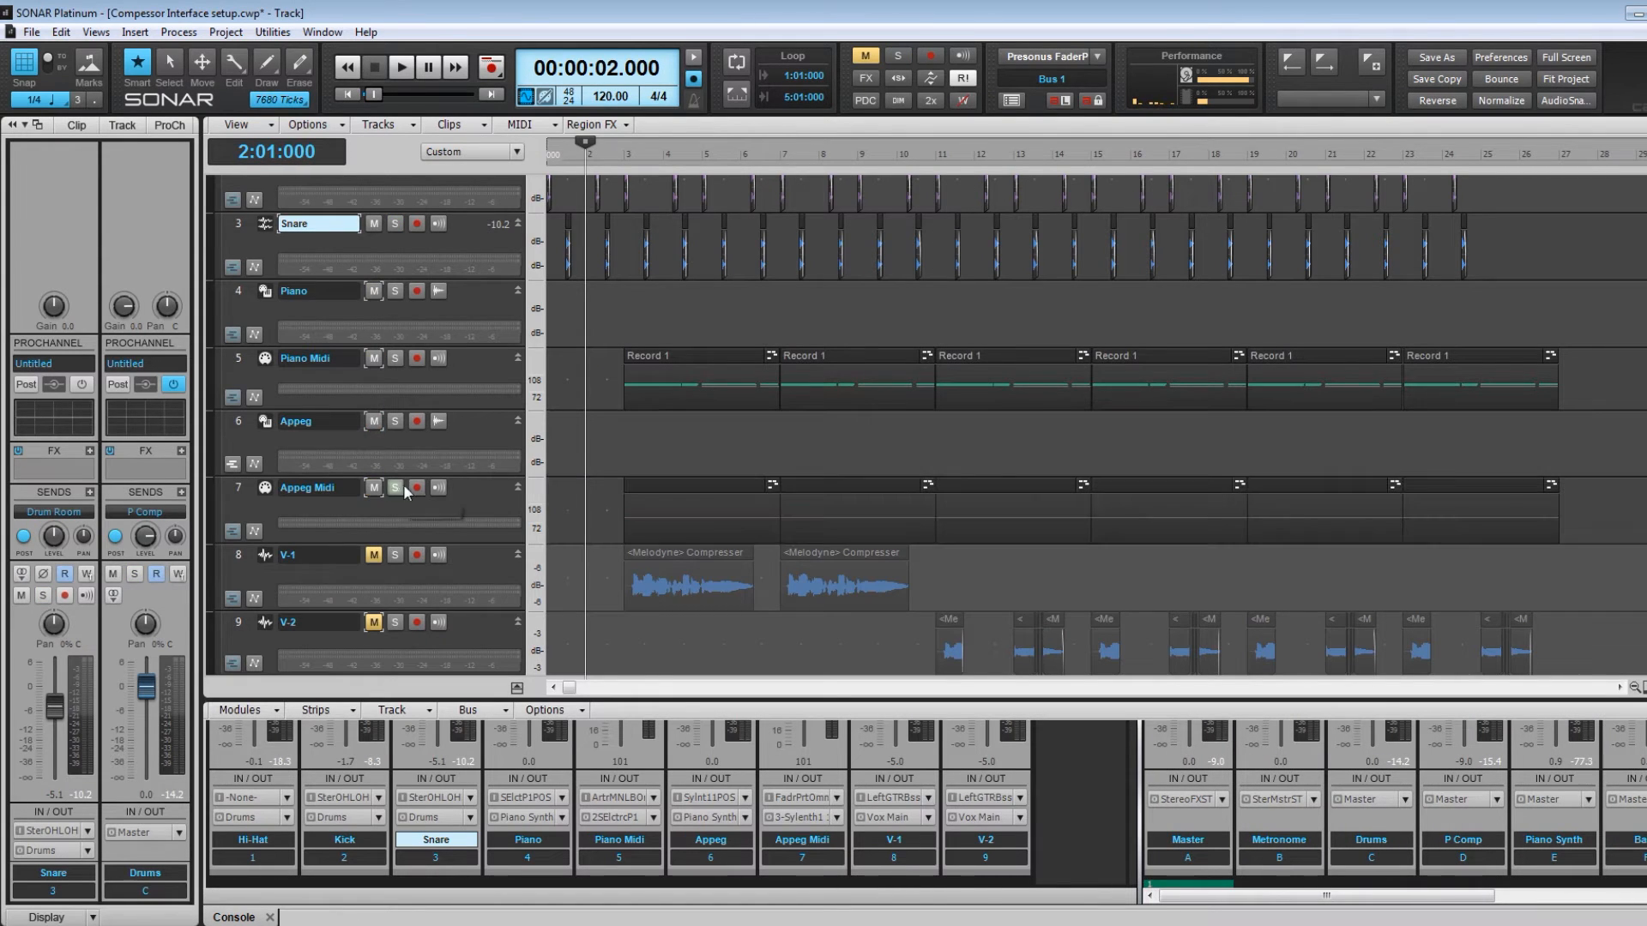
left_click_drag(394, 487, 395, 291)
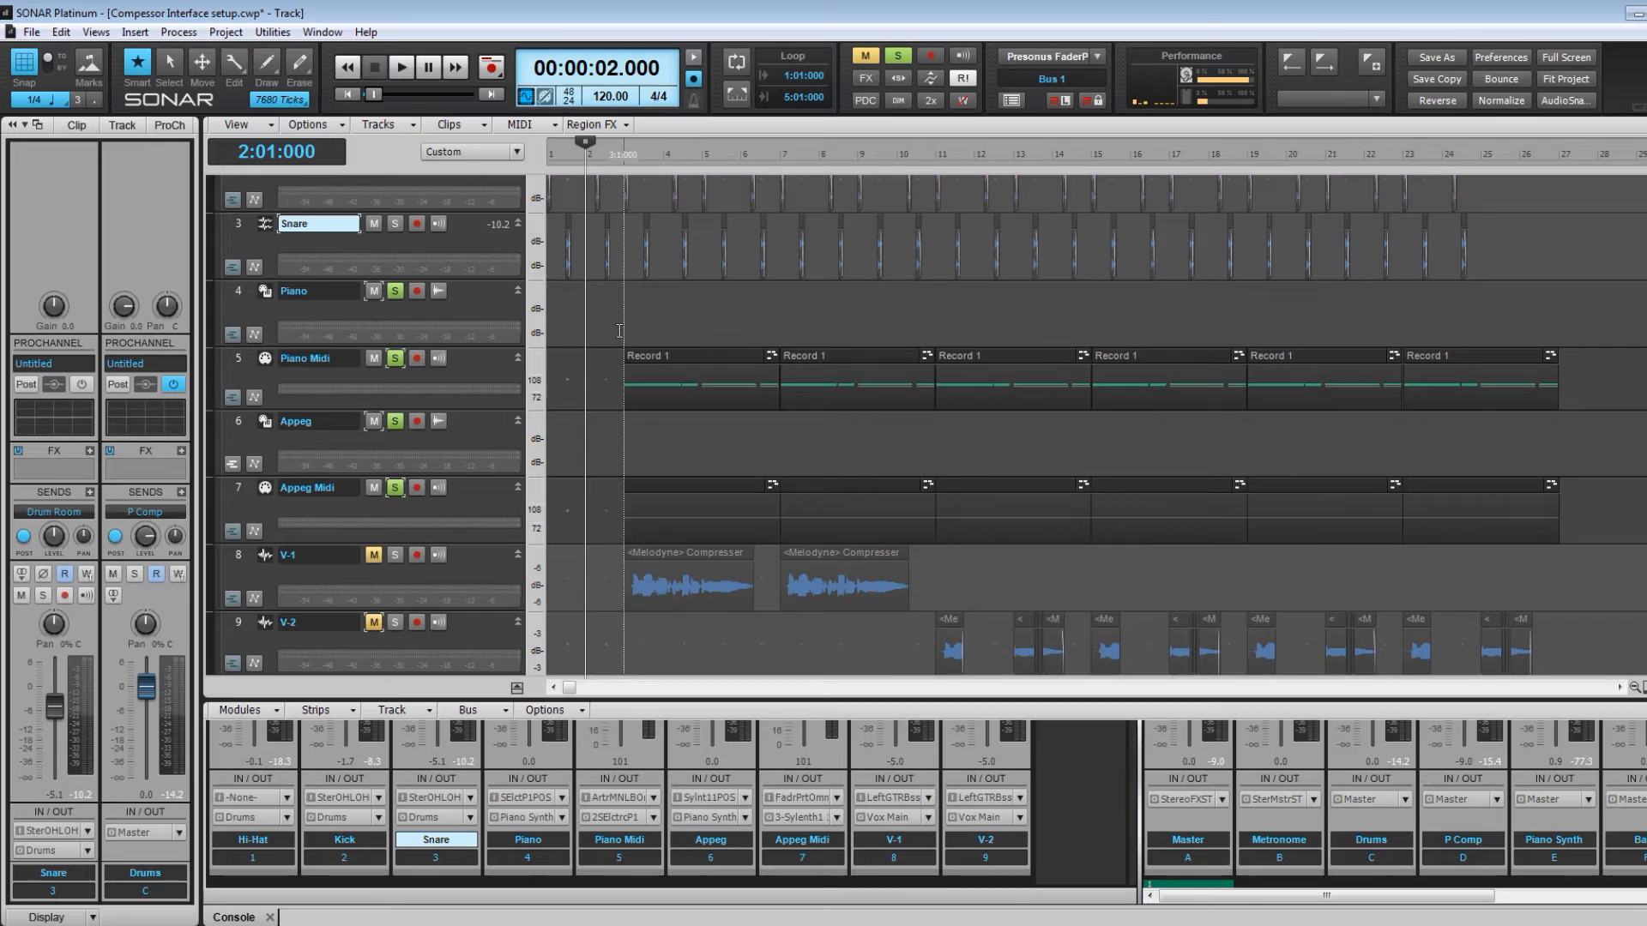
Set the playback position to measure 3 and route the Piano and Appeg track outputs to the Piano Synth bus.
left_click(624, 153)
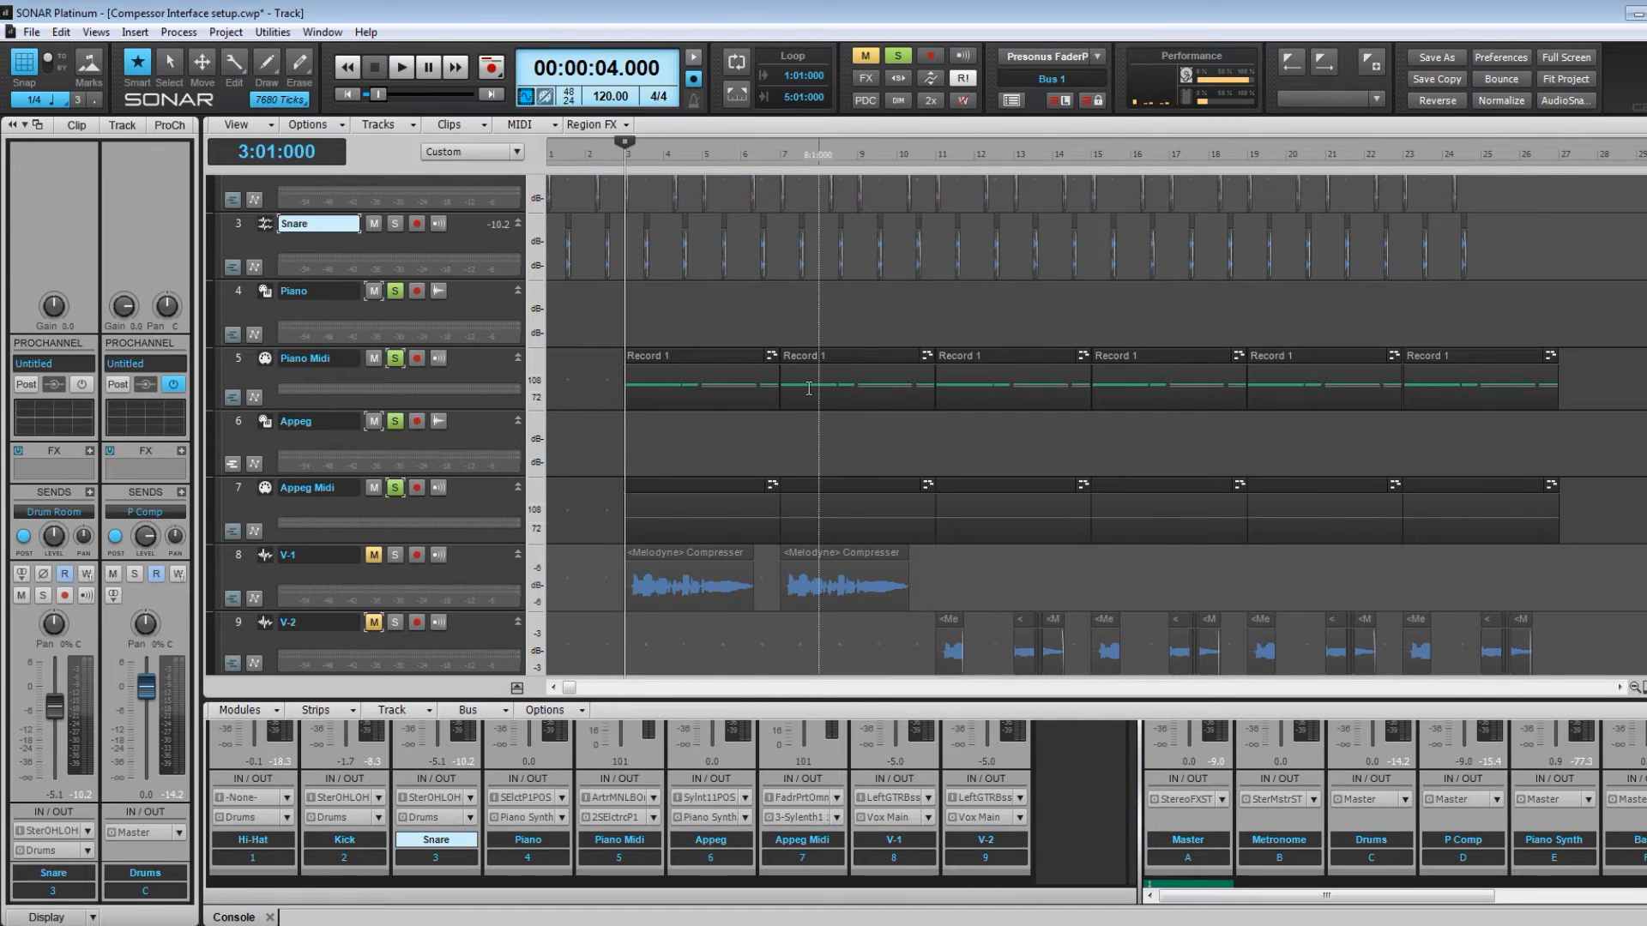
left_click_drag(794, 701, 798, 225)
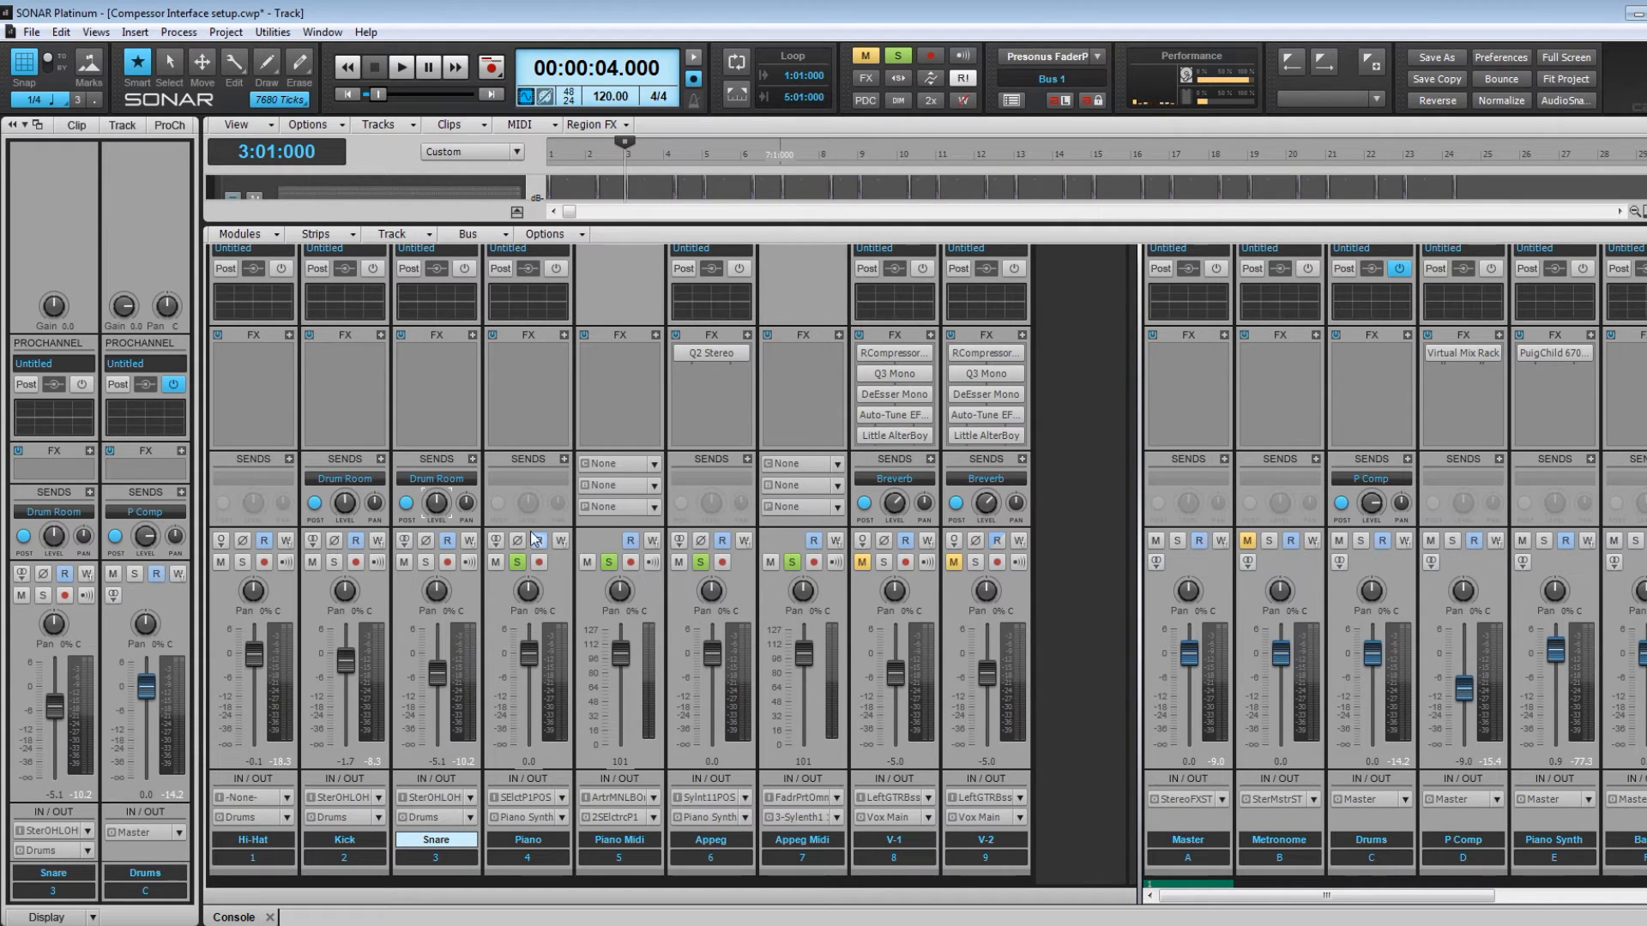
left_click(555, 820)
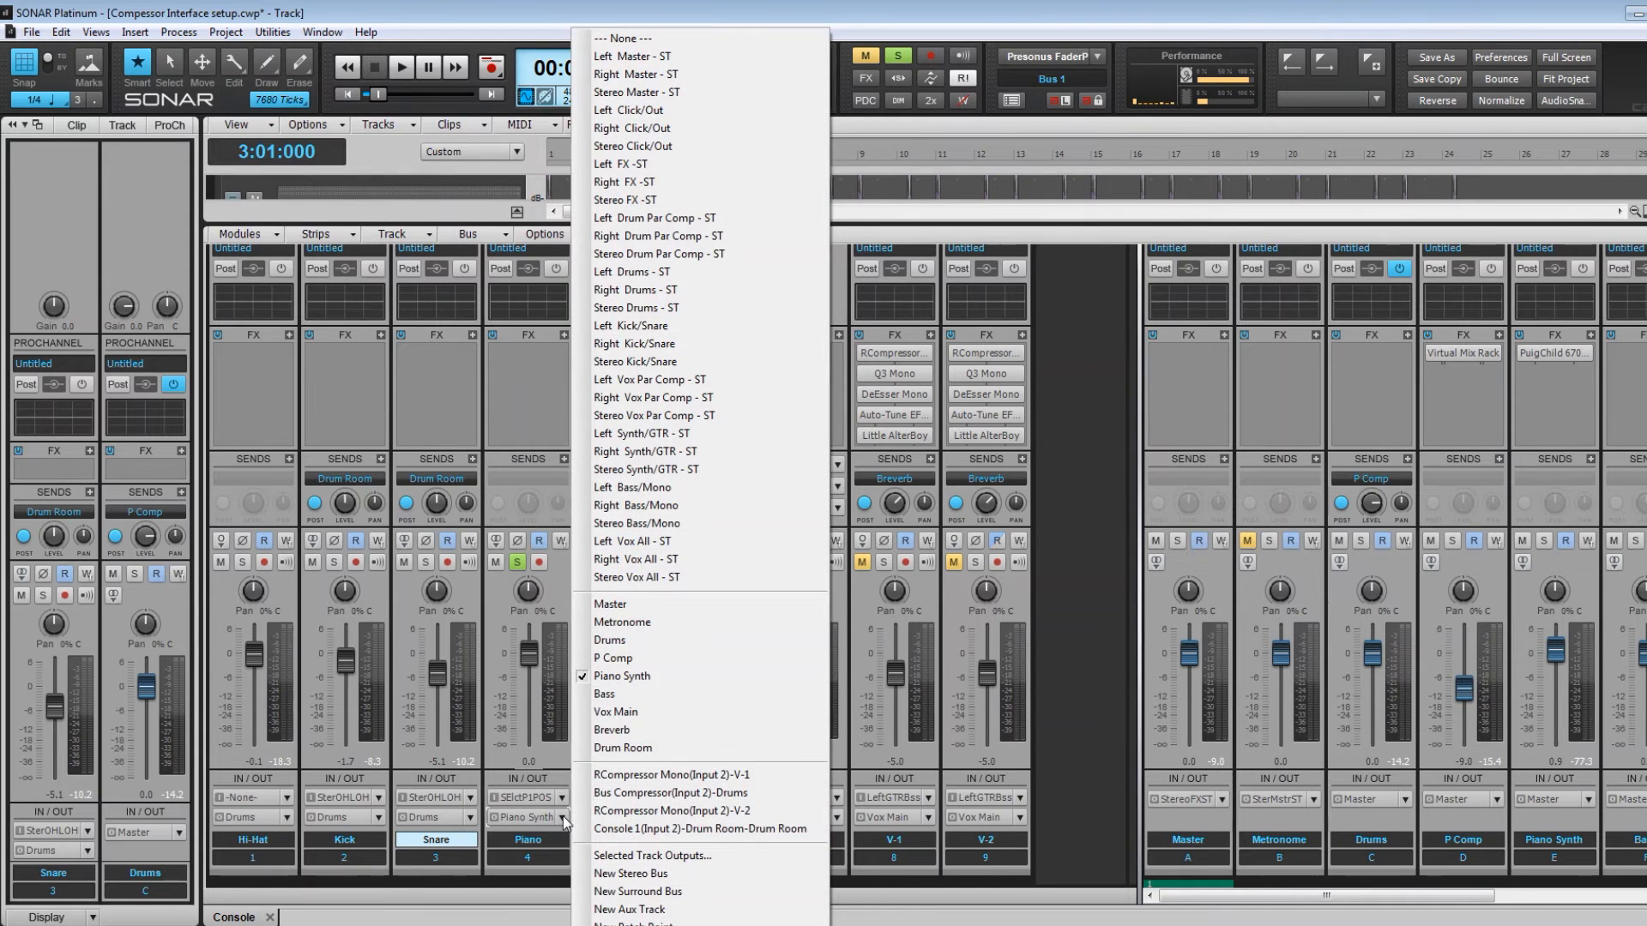
left_click(650, 679)
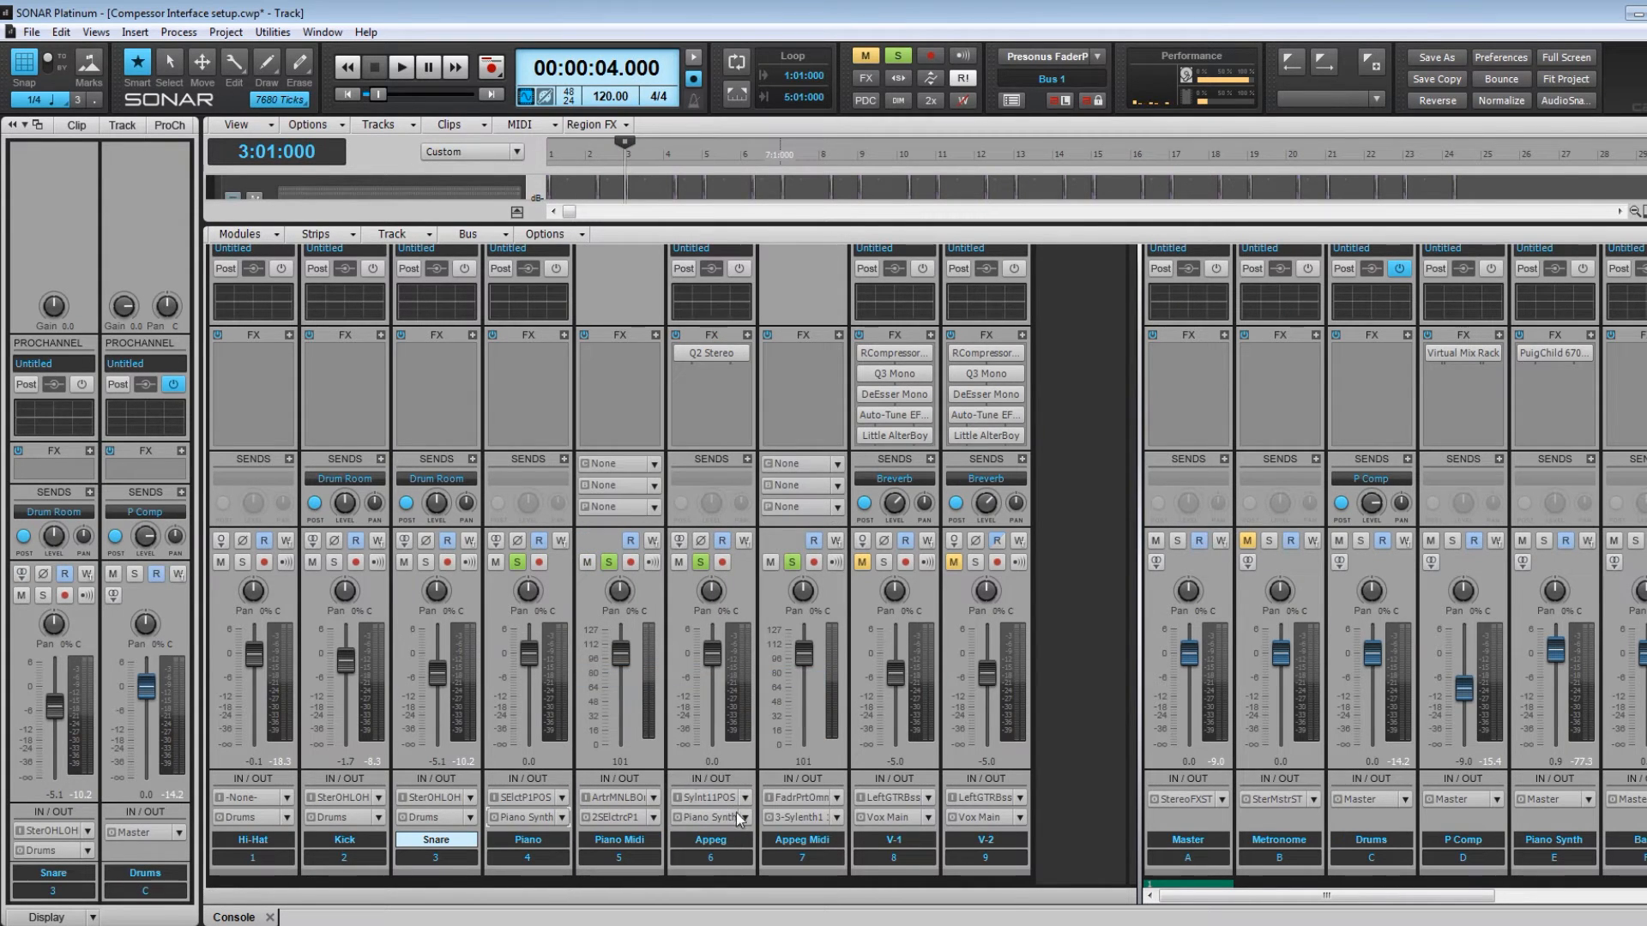
left_click(737, 813)
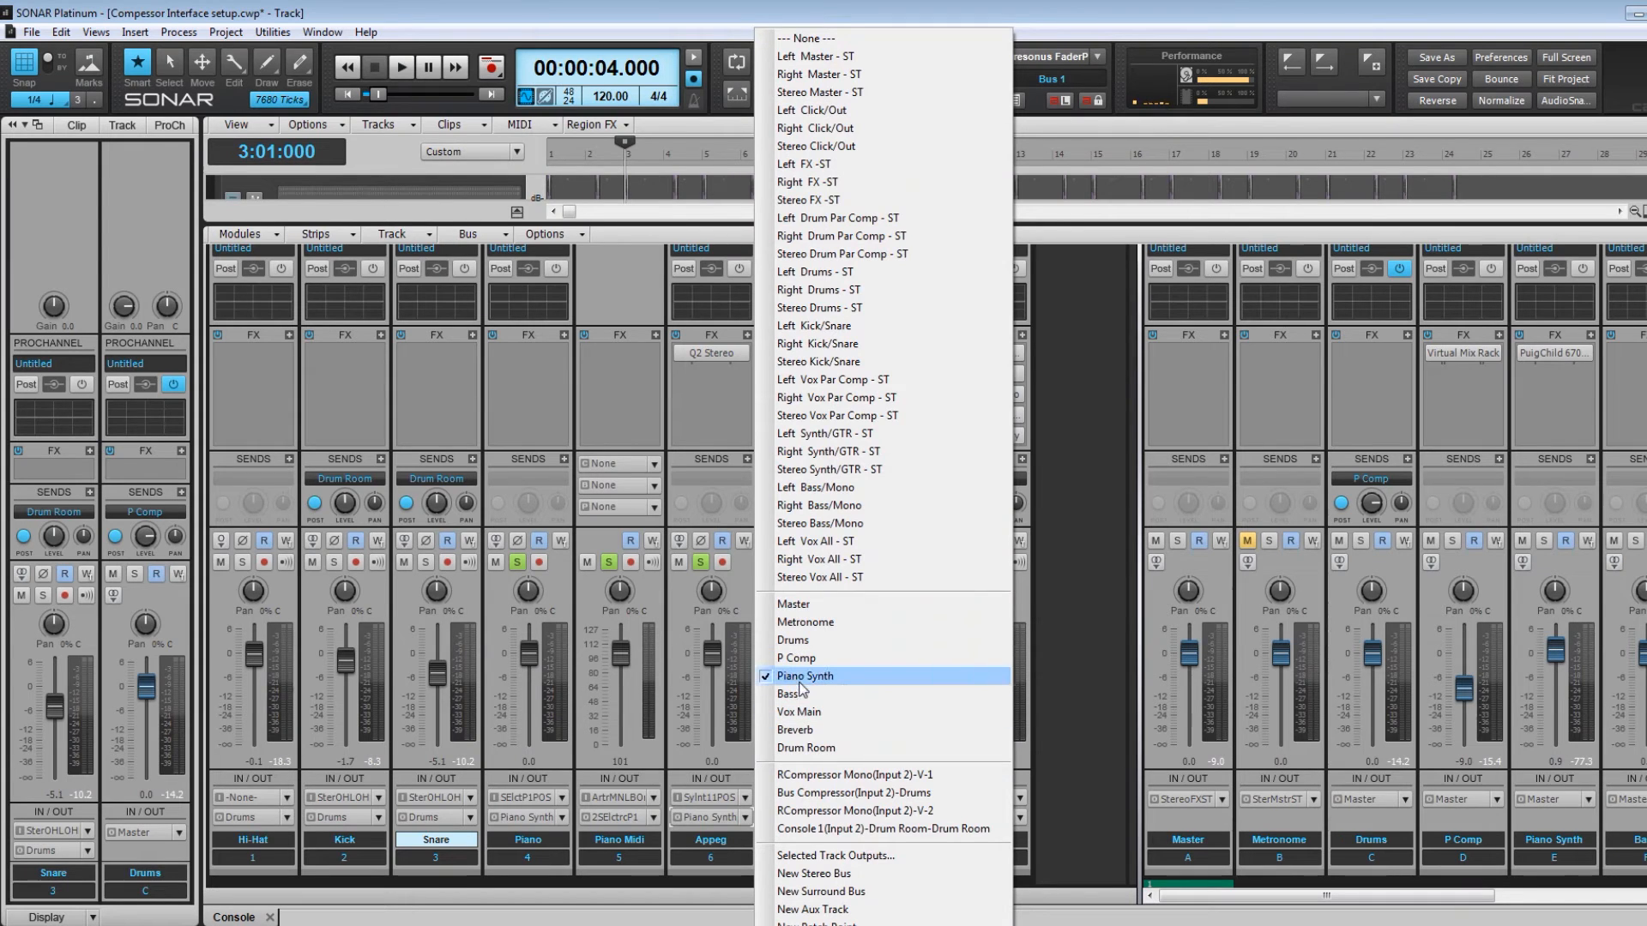
left_click(801, 681)
Select the Piano Synth bus and audition the soloed piano and synth tracks through it.
left_click_drag(1140, 485, 829, 486)
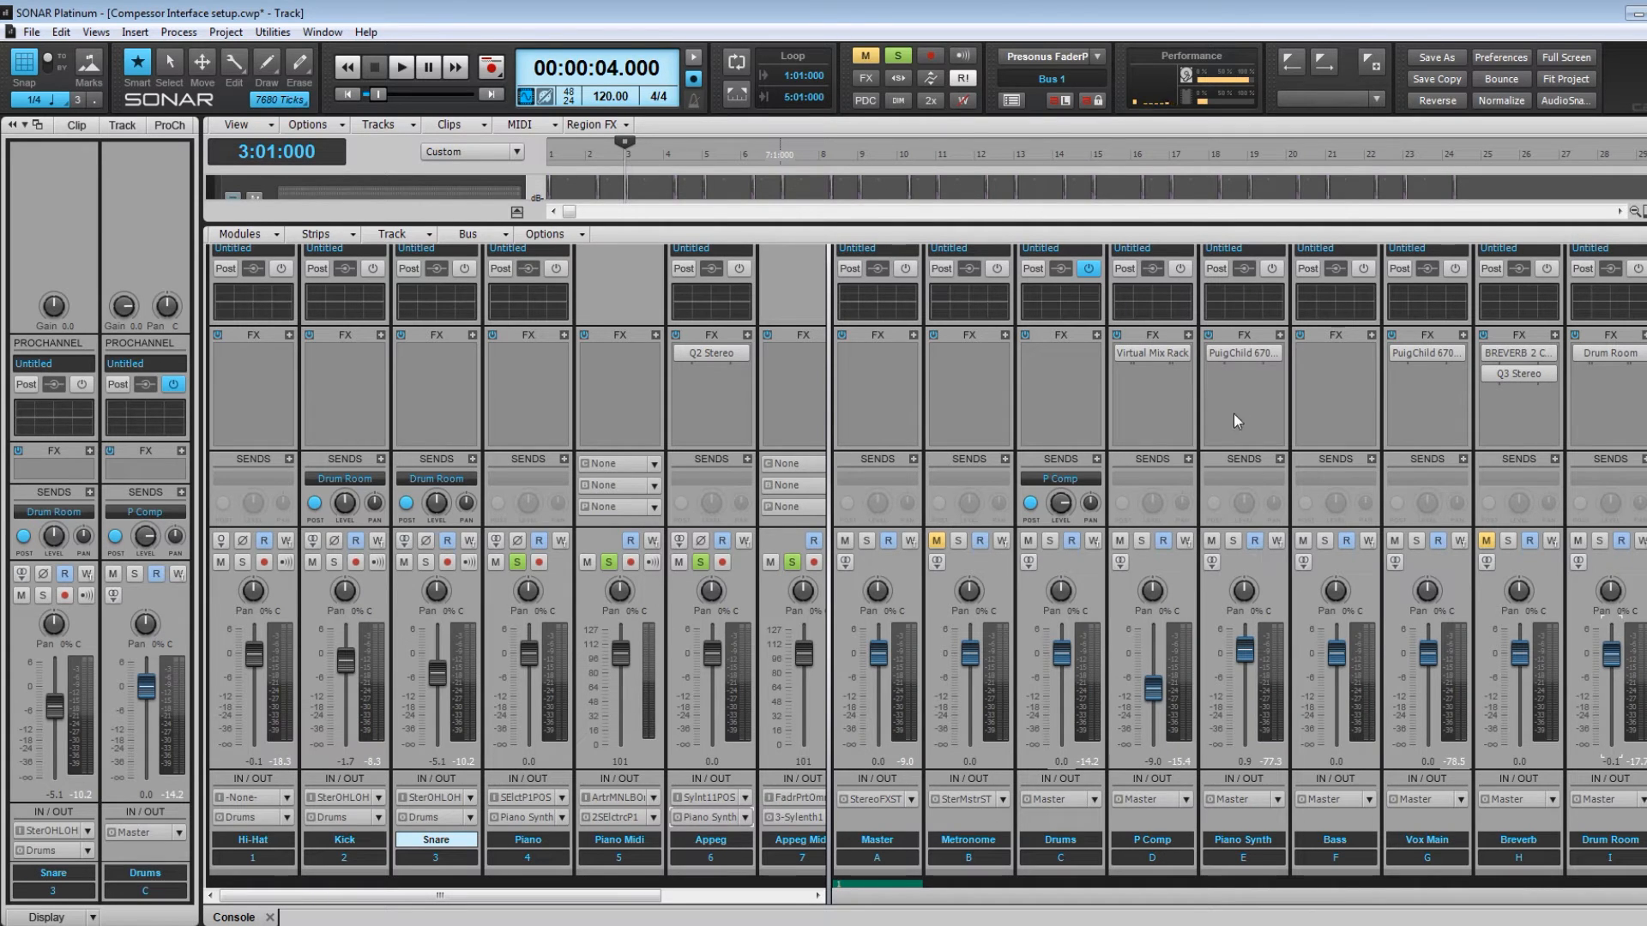
left_click(1253, 586)
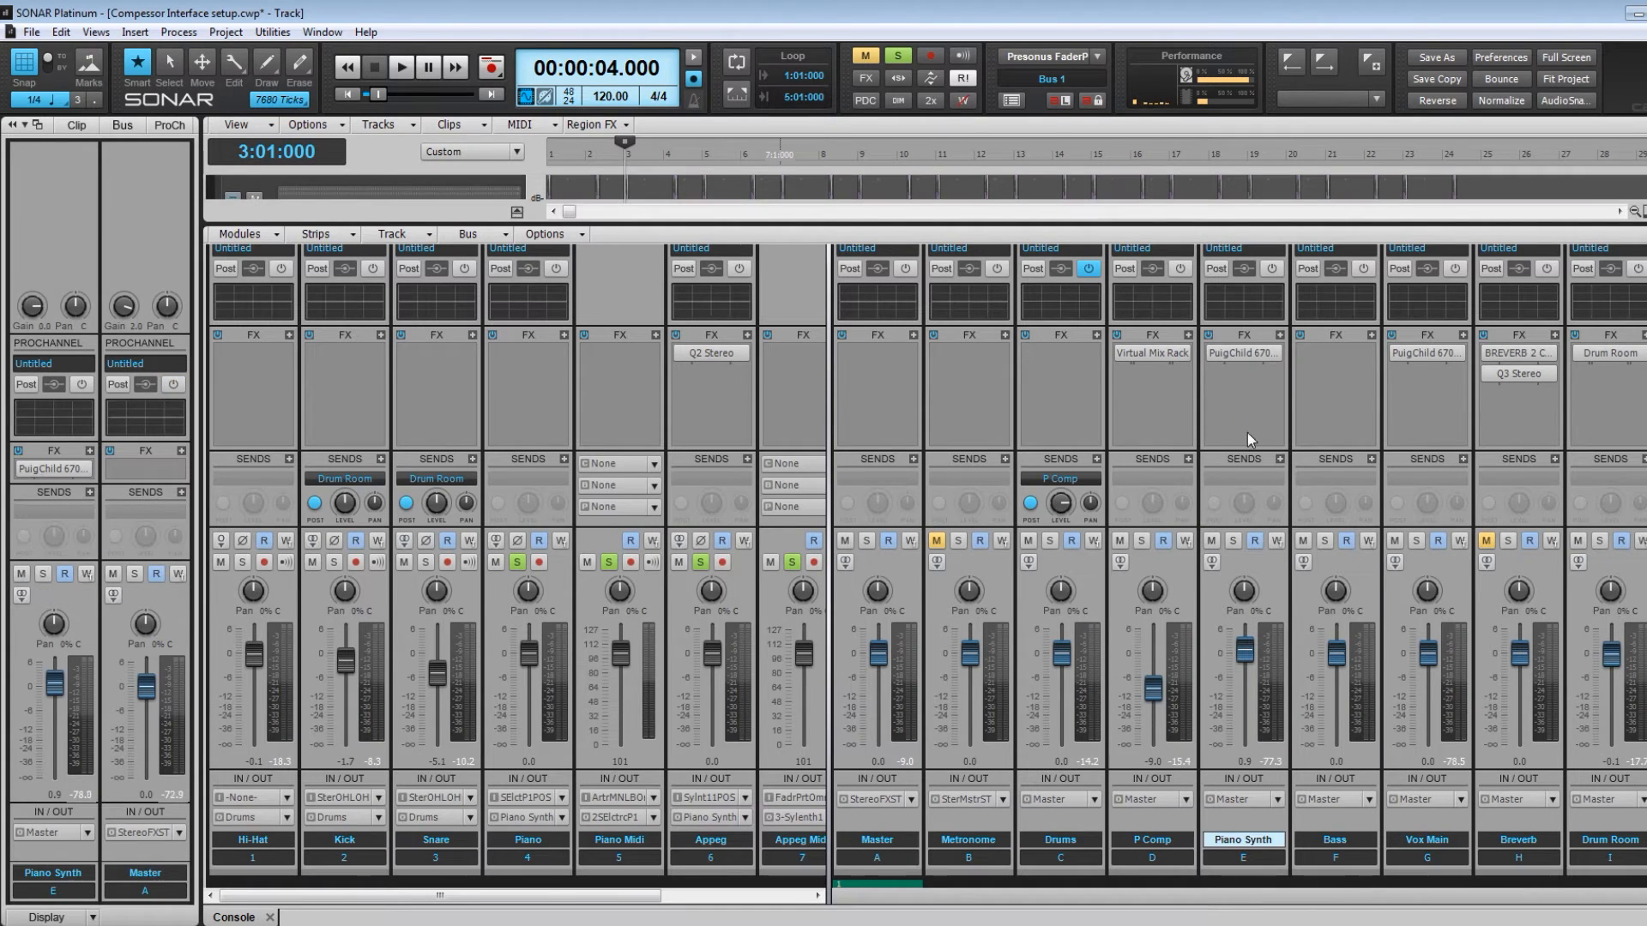
key("space")
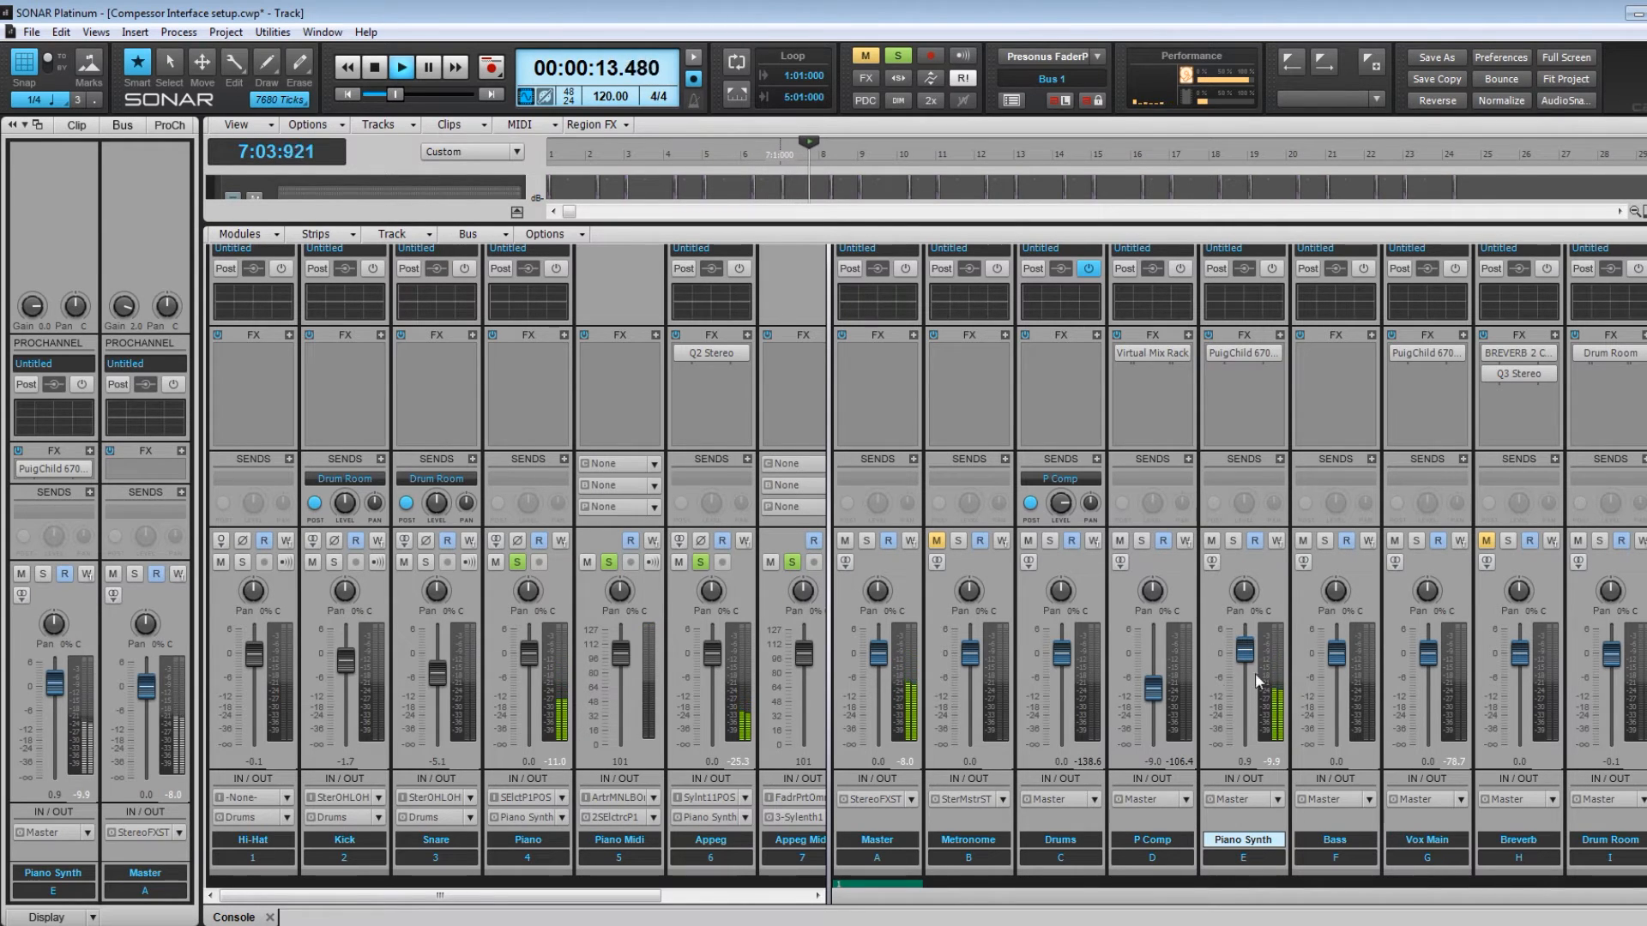
key("space")
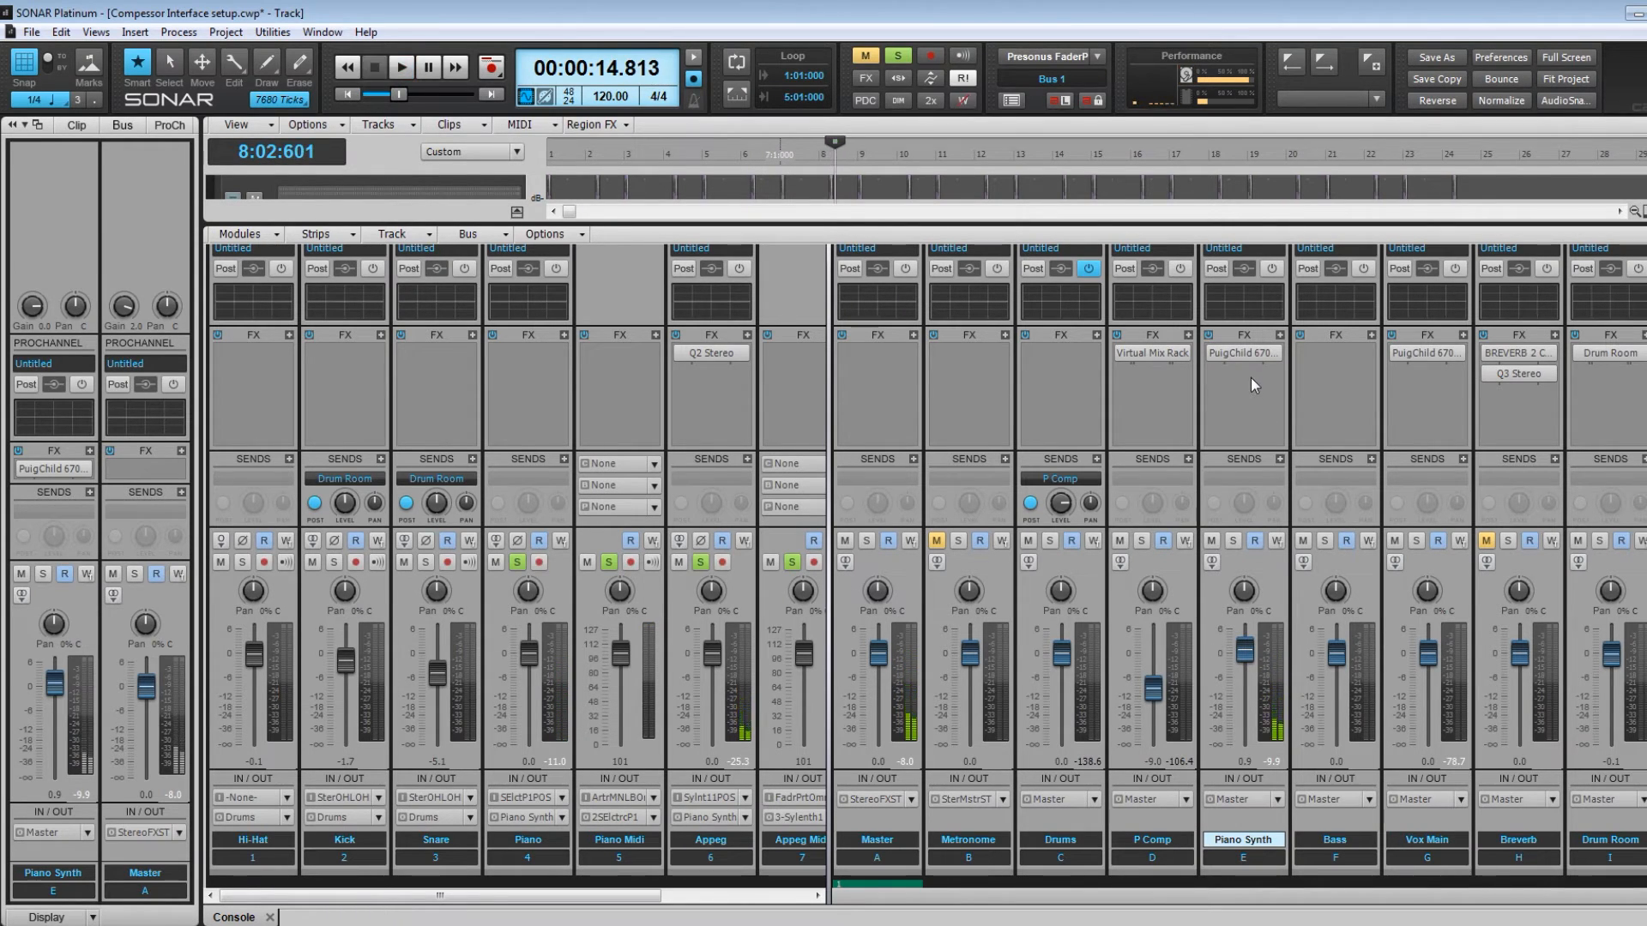
Audition the PuigChild 670 compressor on the Piano Synth bus from the project start, comparing it bypassed and enabled.
double_click(1245, 353)
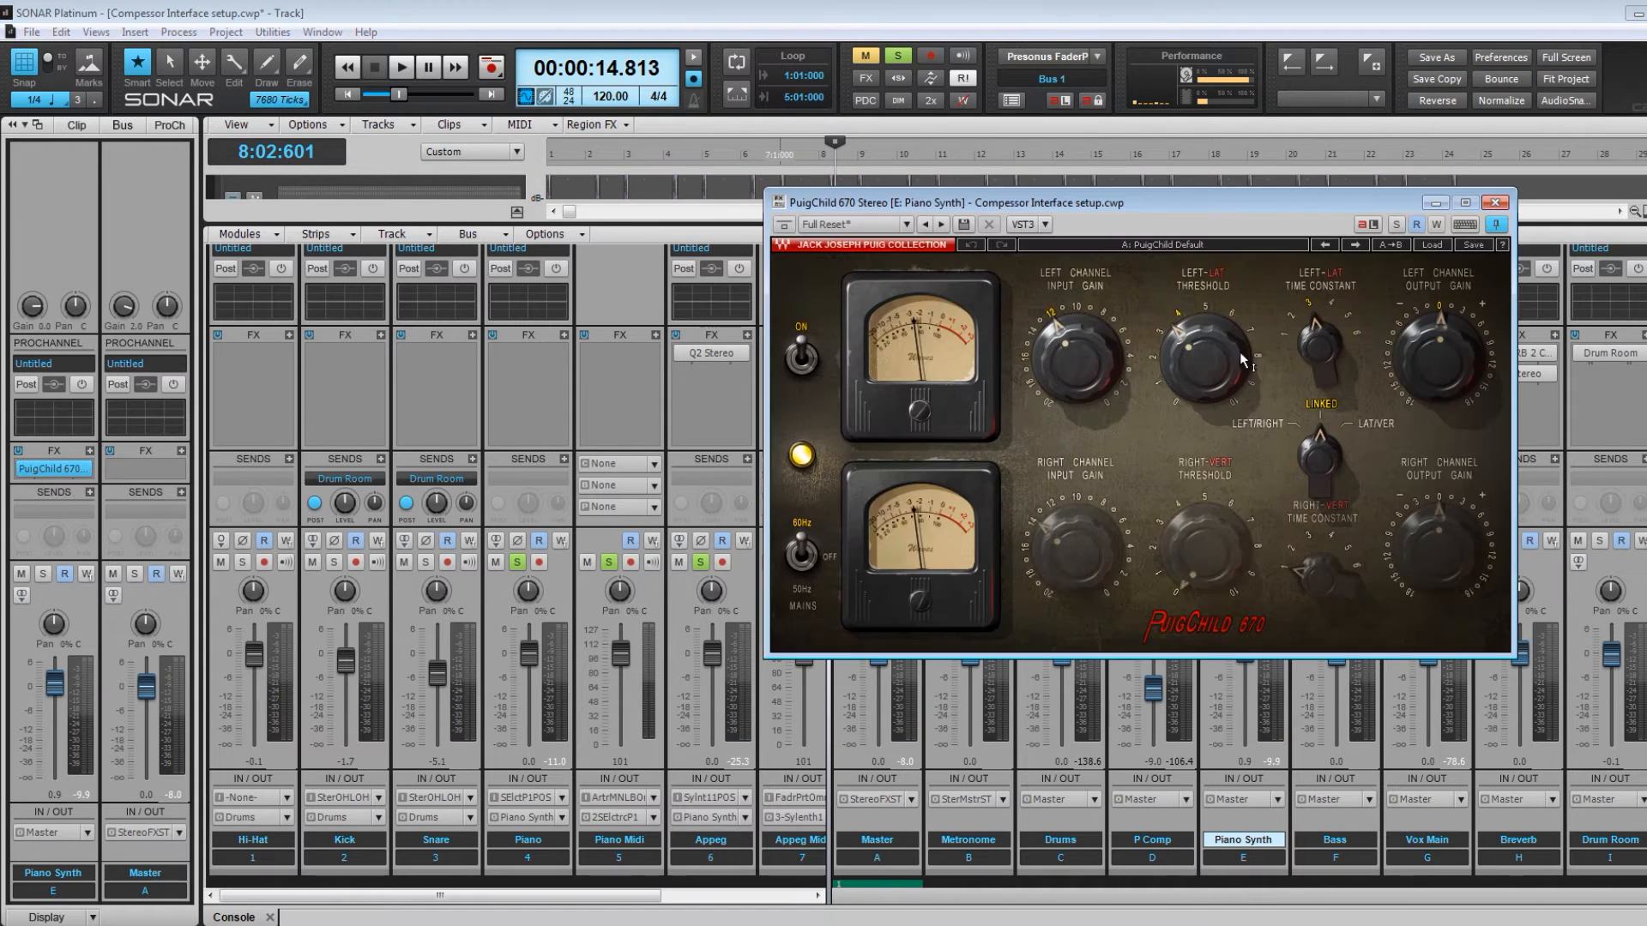
left_click_drag(1223, 213, 573, 405)
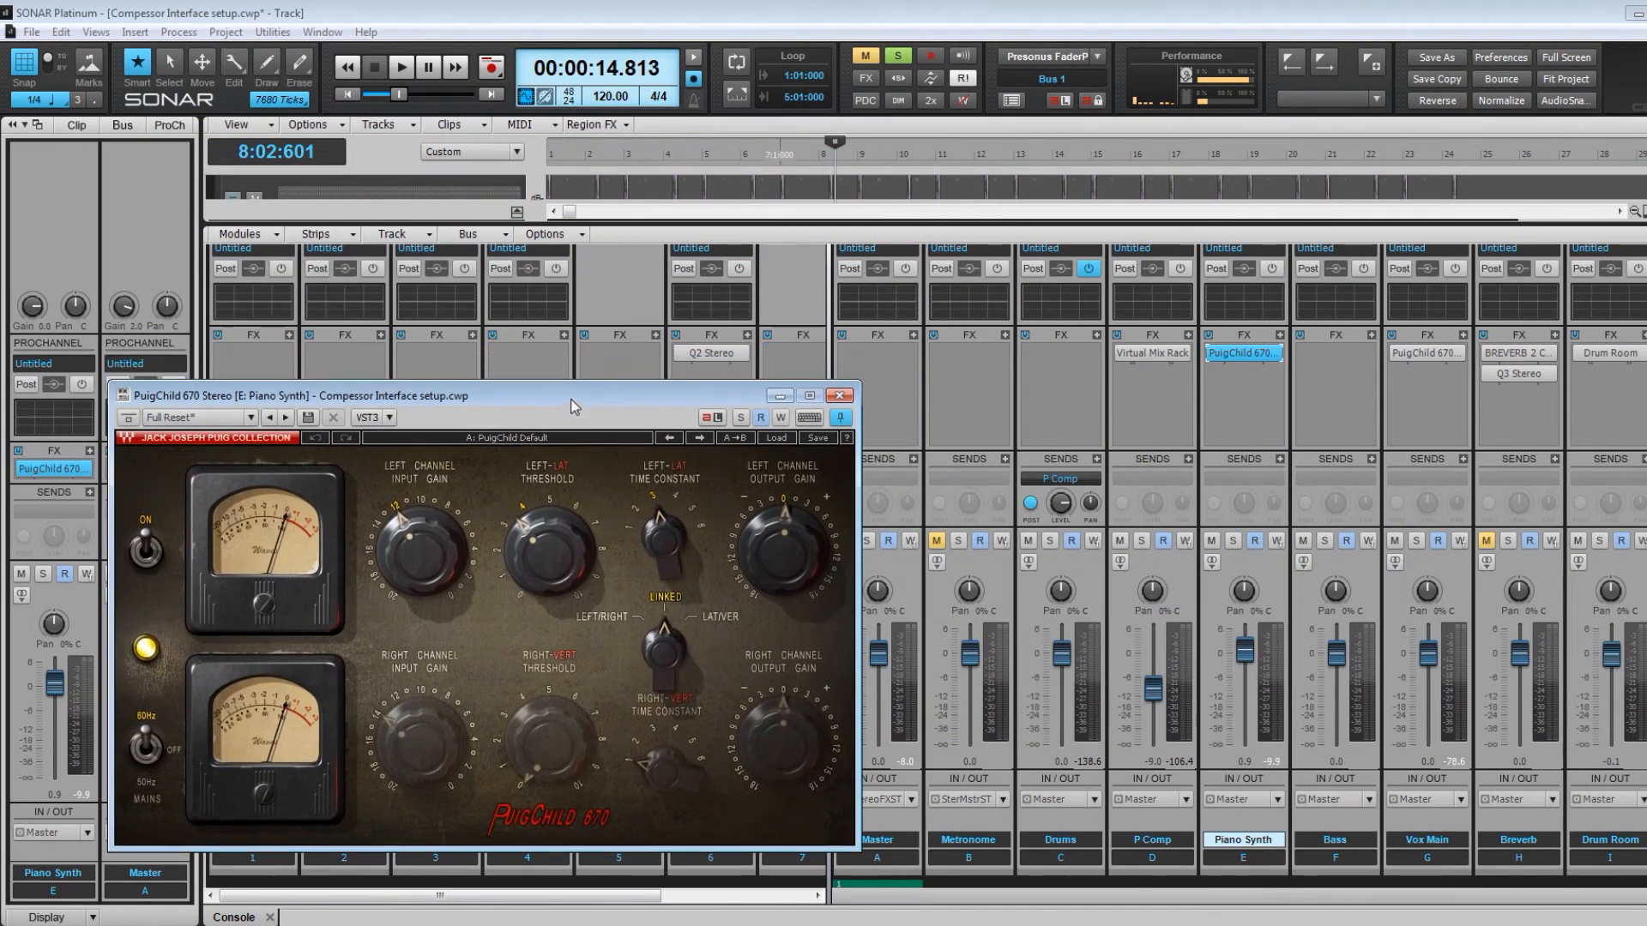
left_click(357, 91)
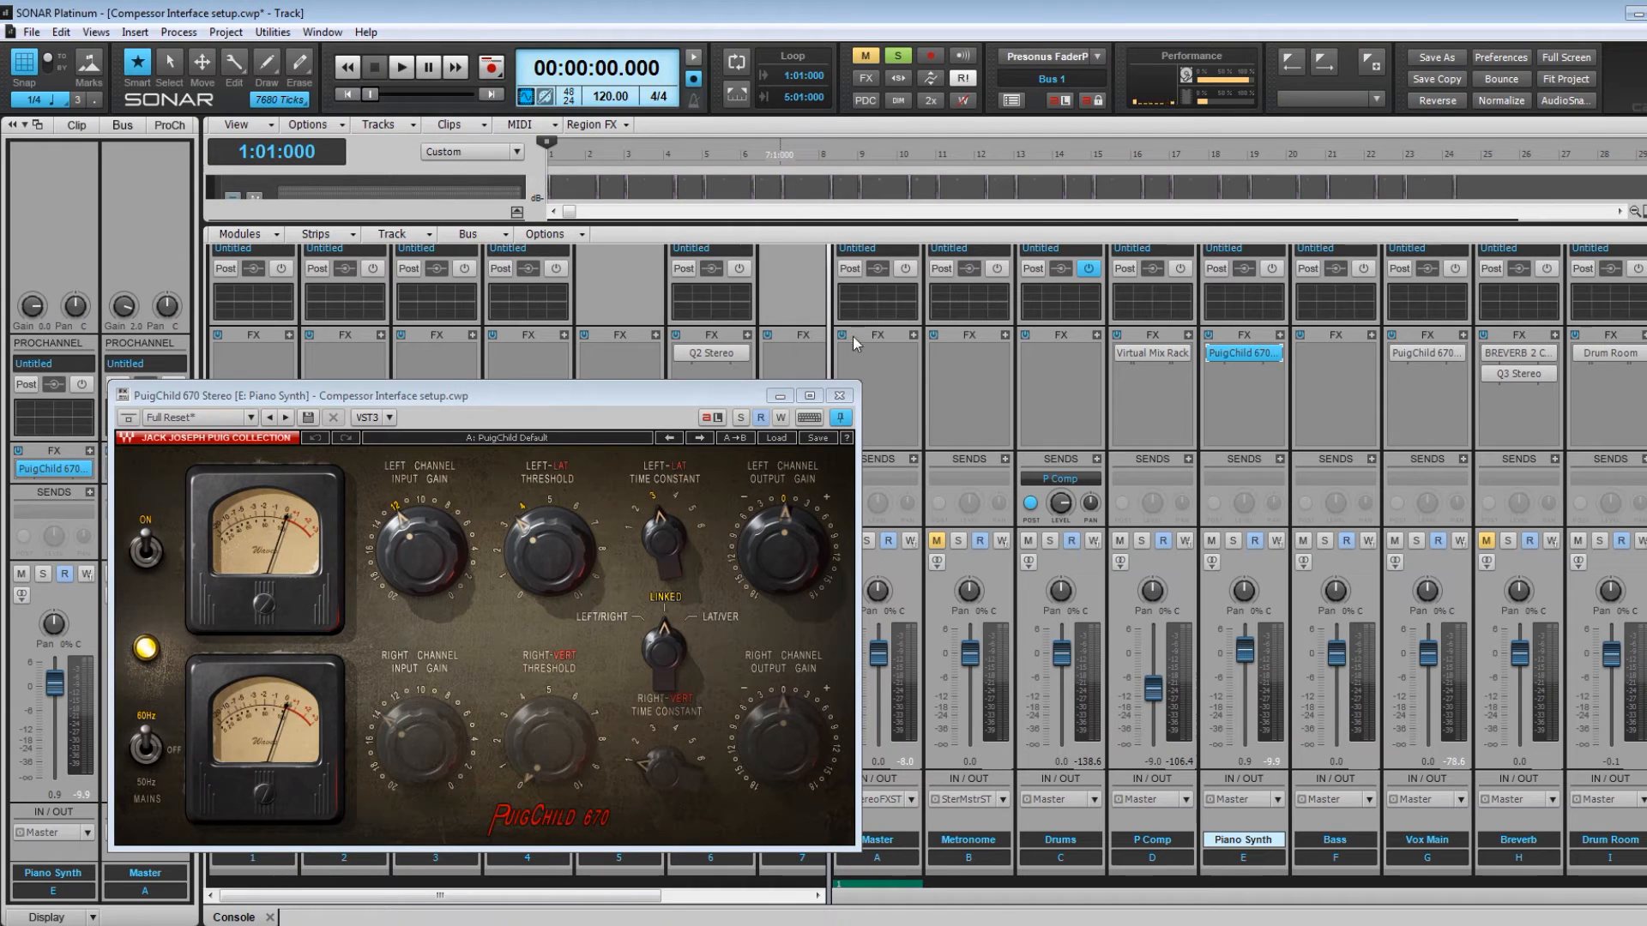
key("space")
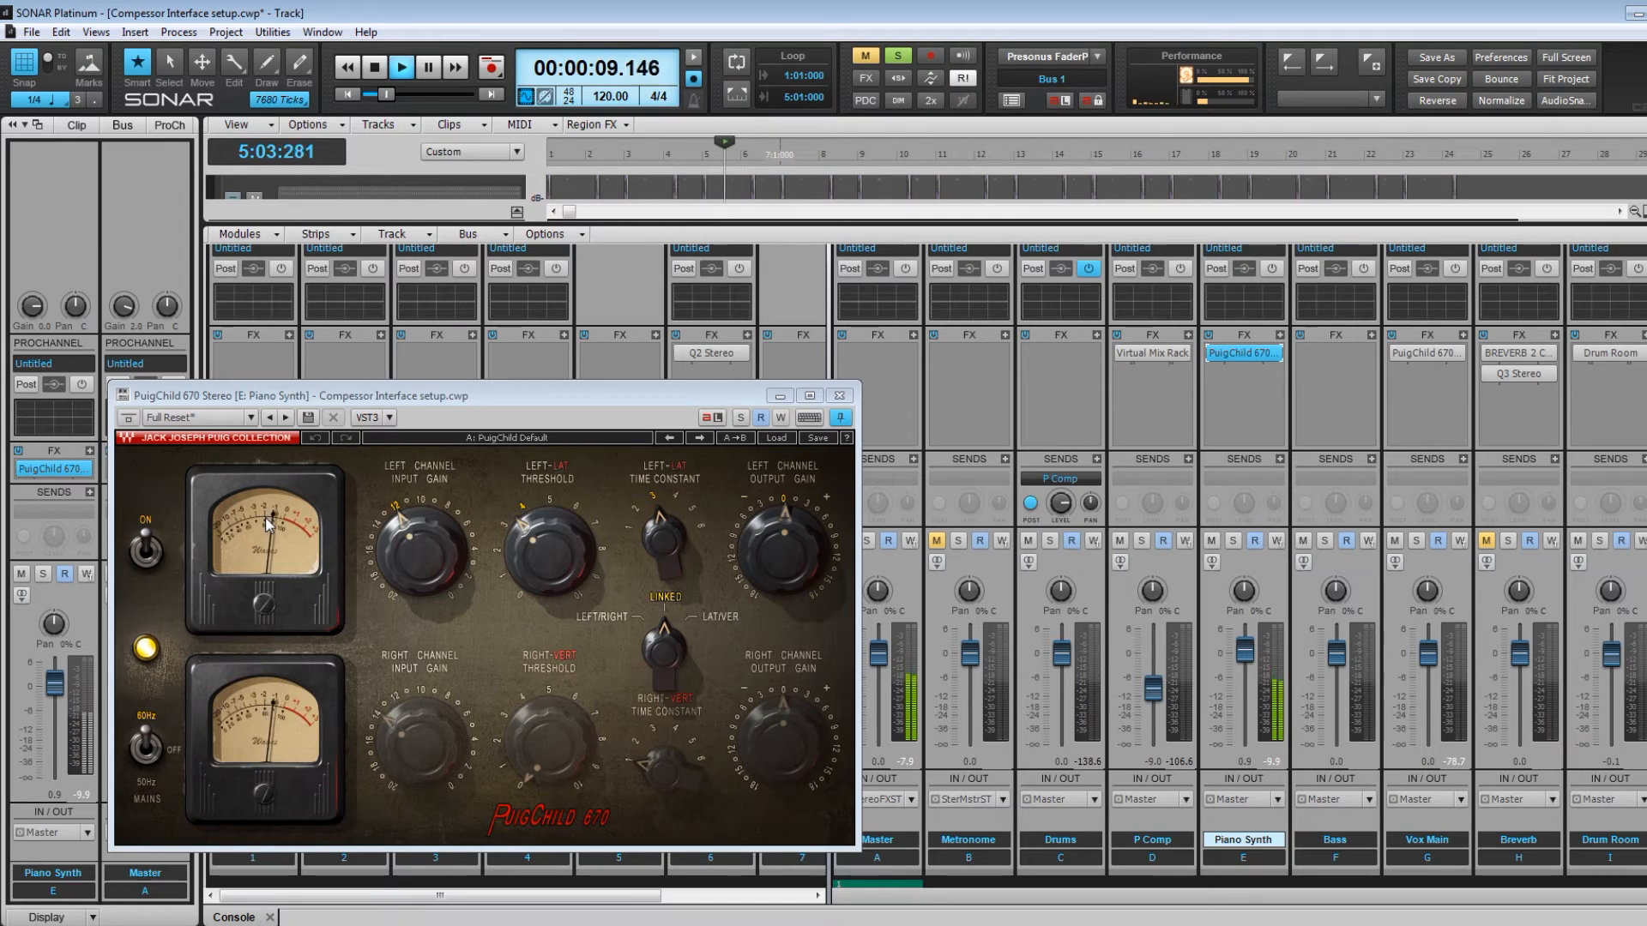
left_click(1210, 356)
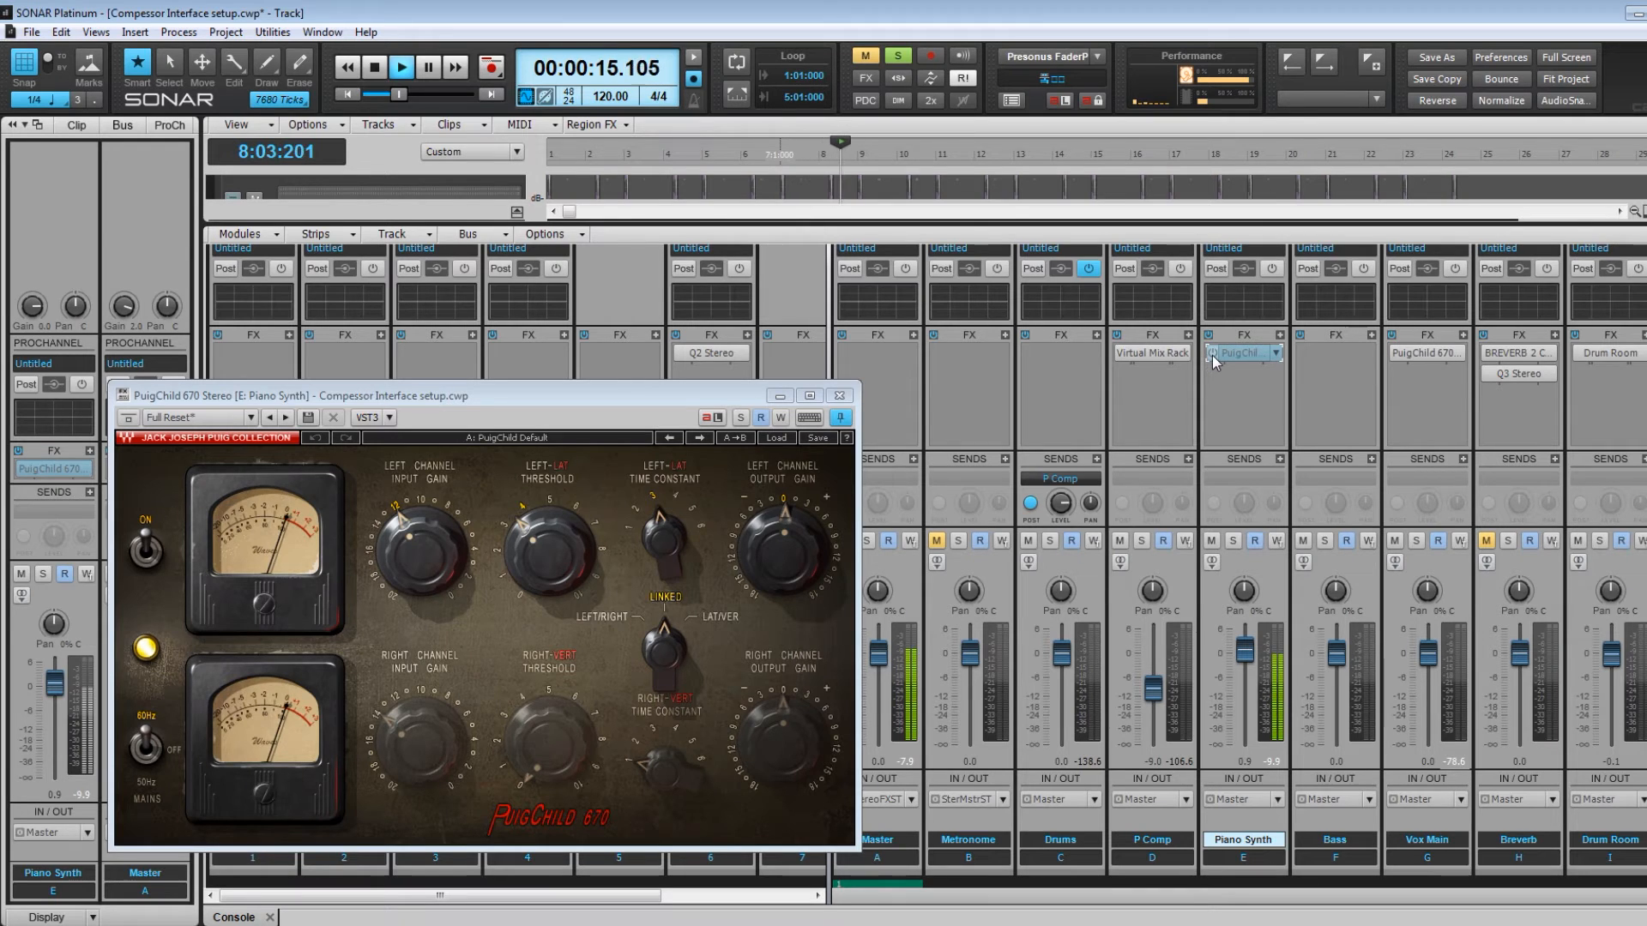
left_click(1212, 355)
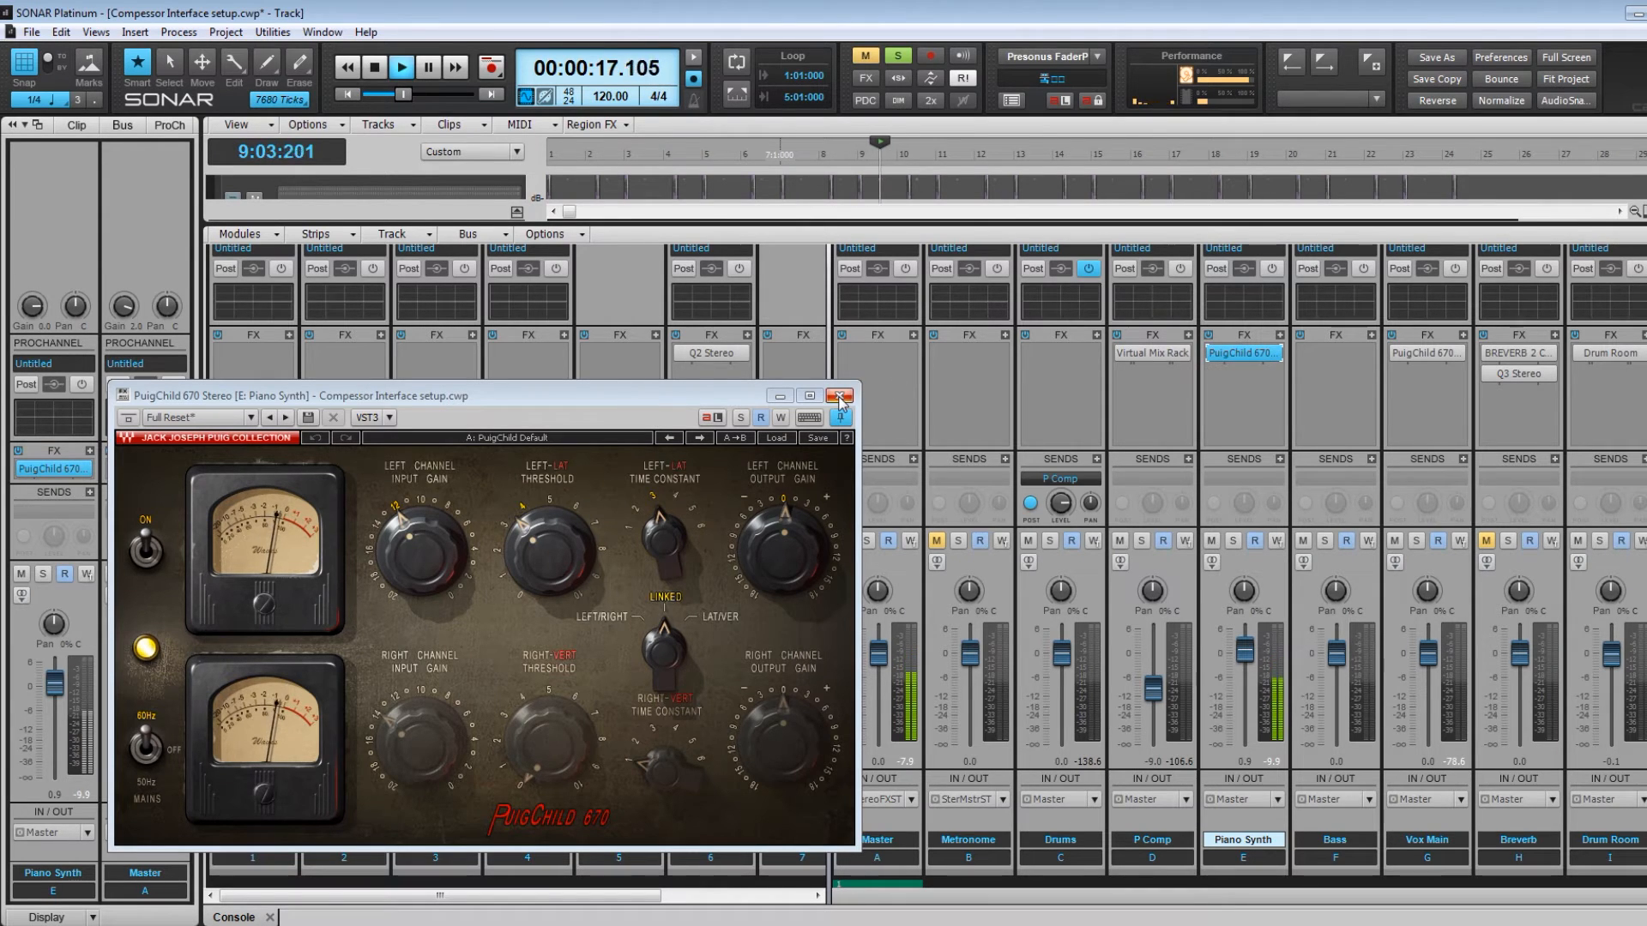
key("space")
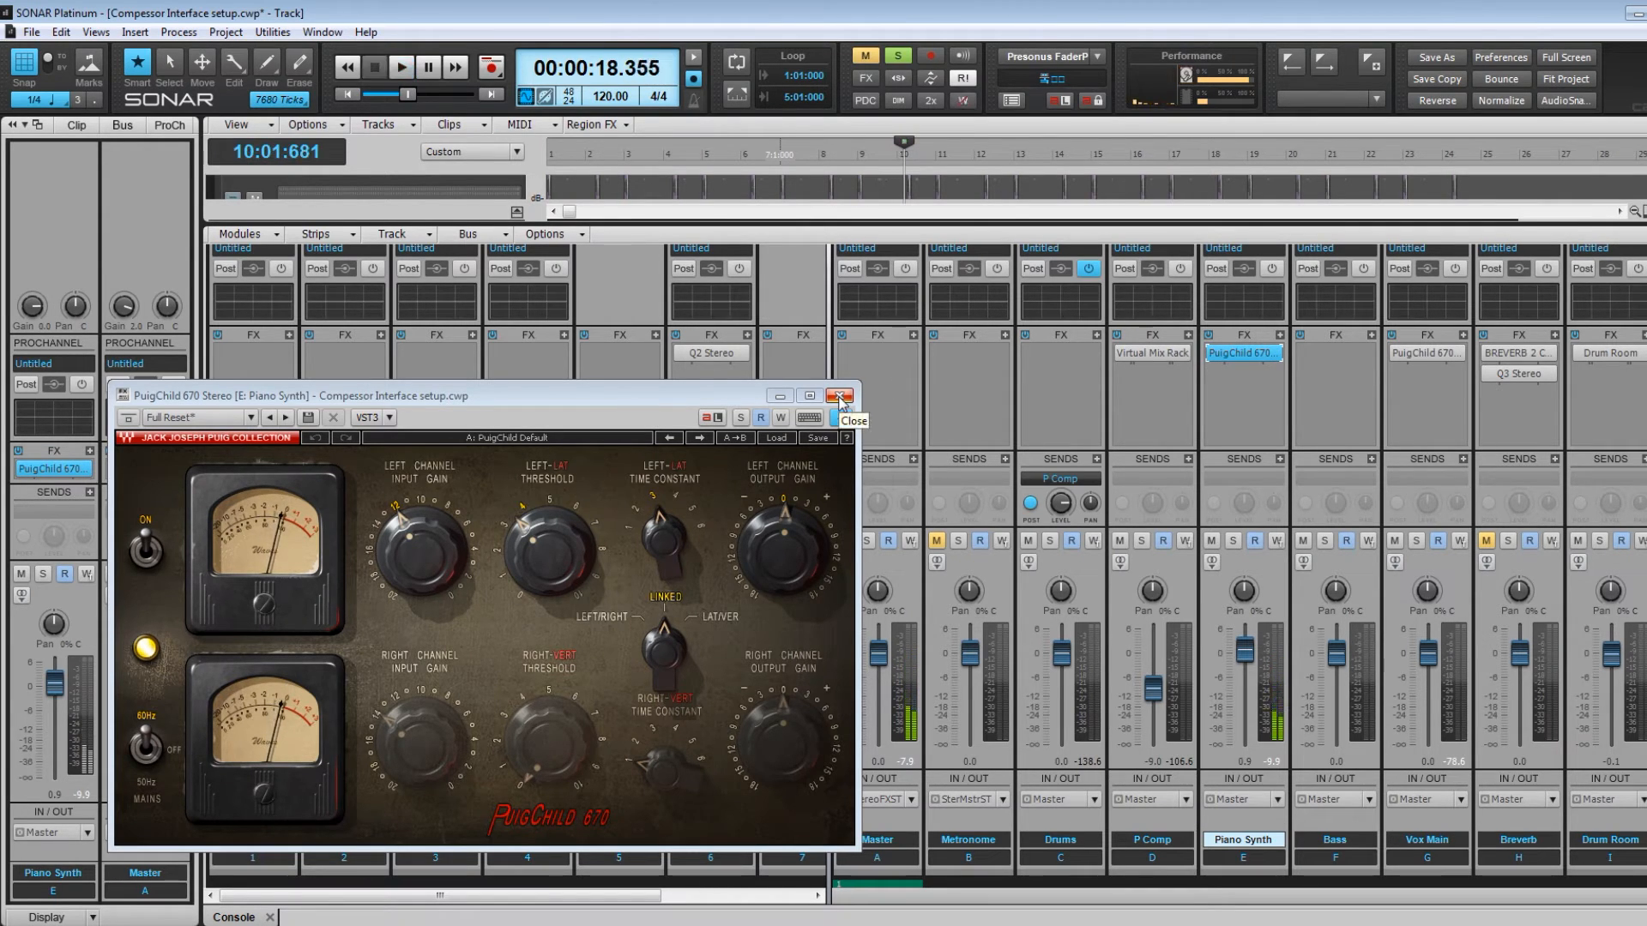
left_click(839, 397)
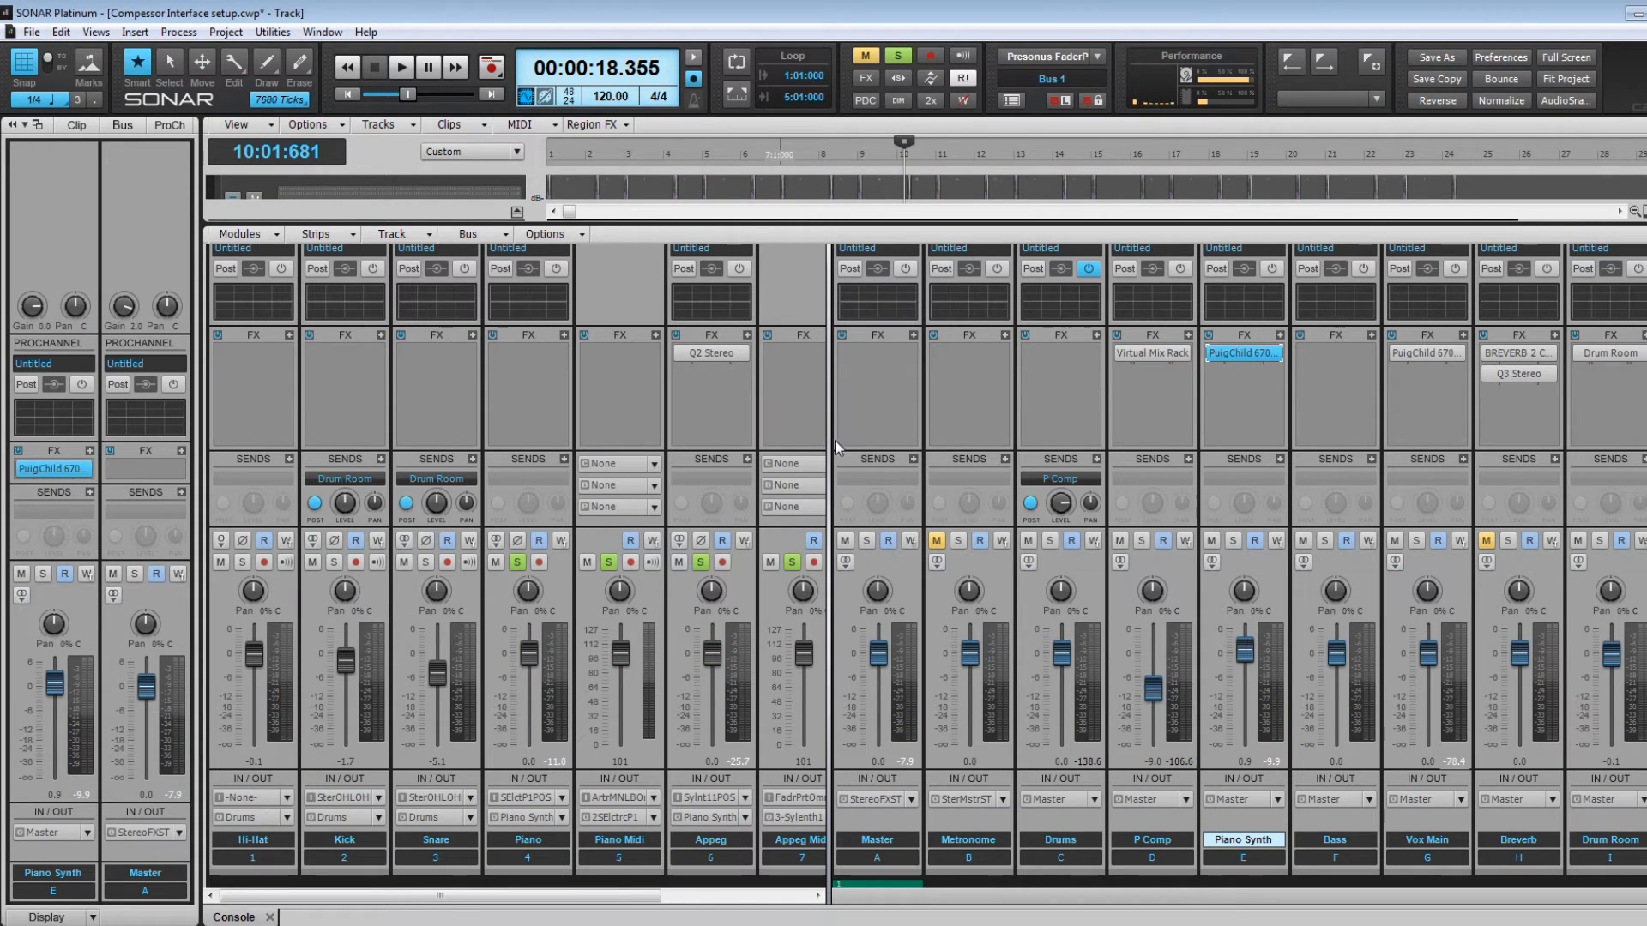
Turn off solo on the Piano, Piano Midi, Appeg and Appeg Midi tracks.
left_click_drag(830, 440, 867, 440)
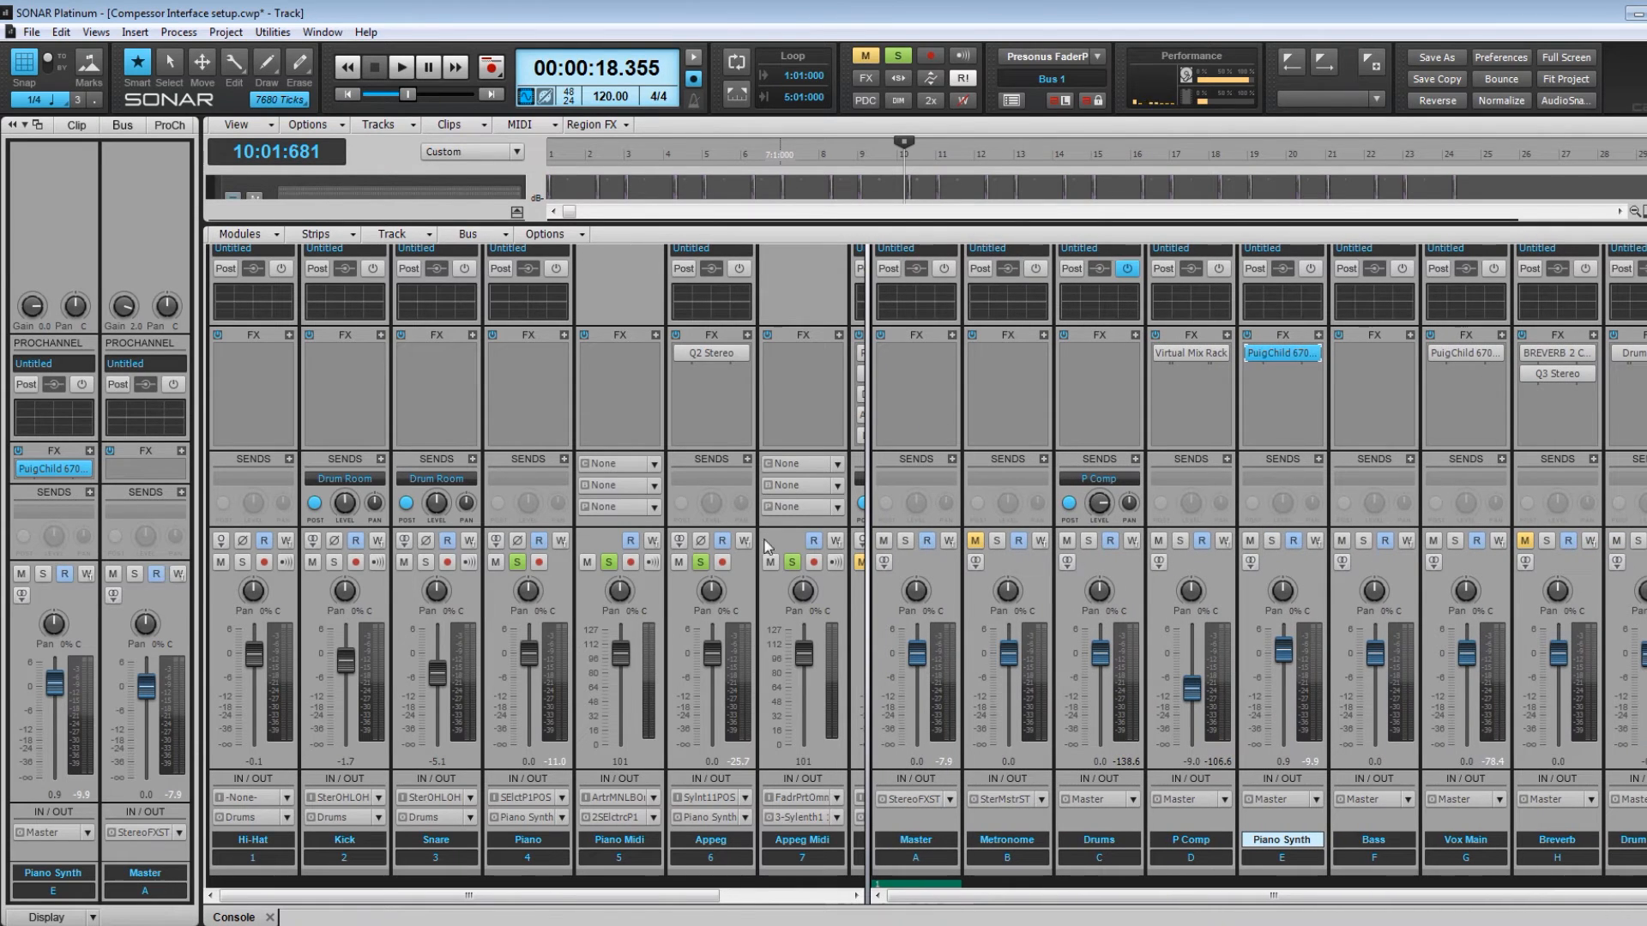
left_click(701, 561)
left_click(608, 562)
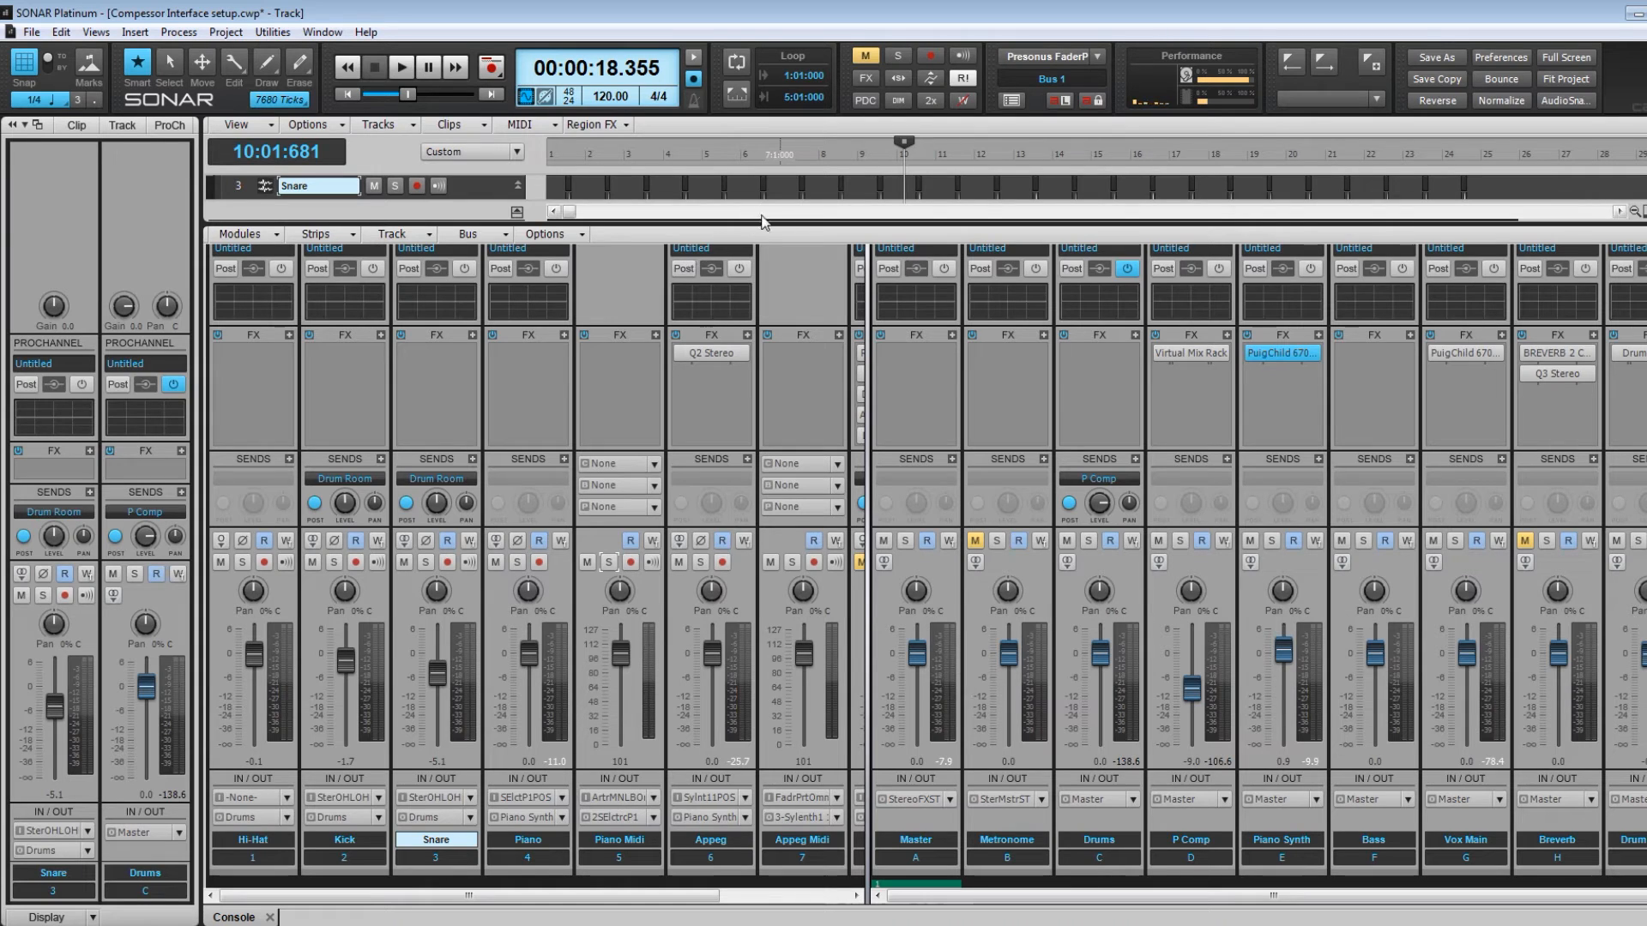
Unmute and solo the V-1 and V-2 vocal tracks and play them from measure 3.
left_click_drag(761, 225, 761, 782)
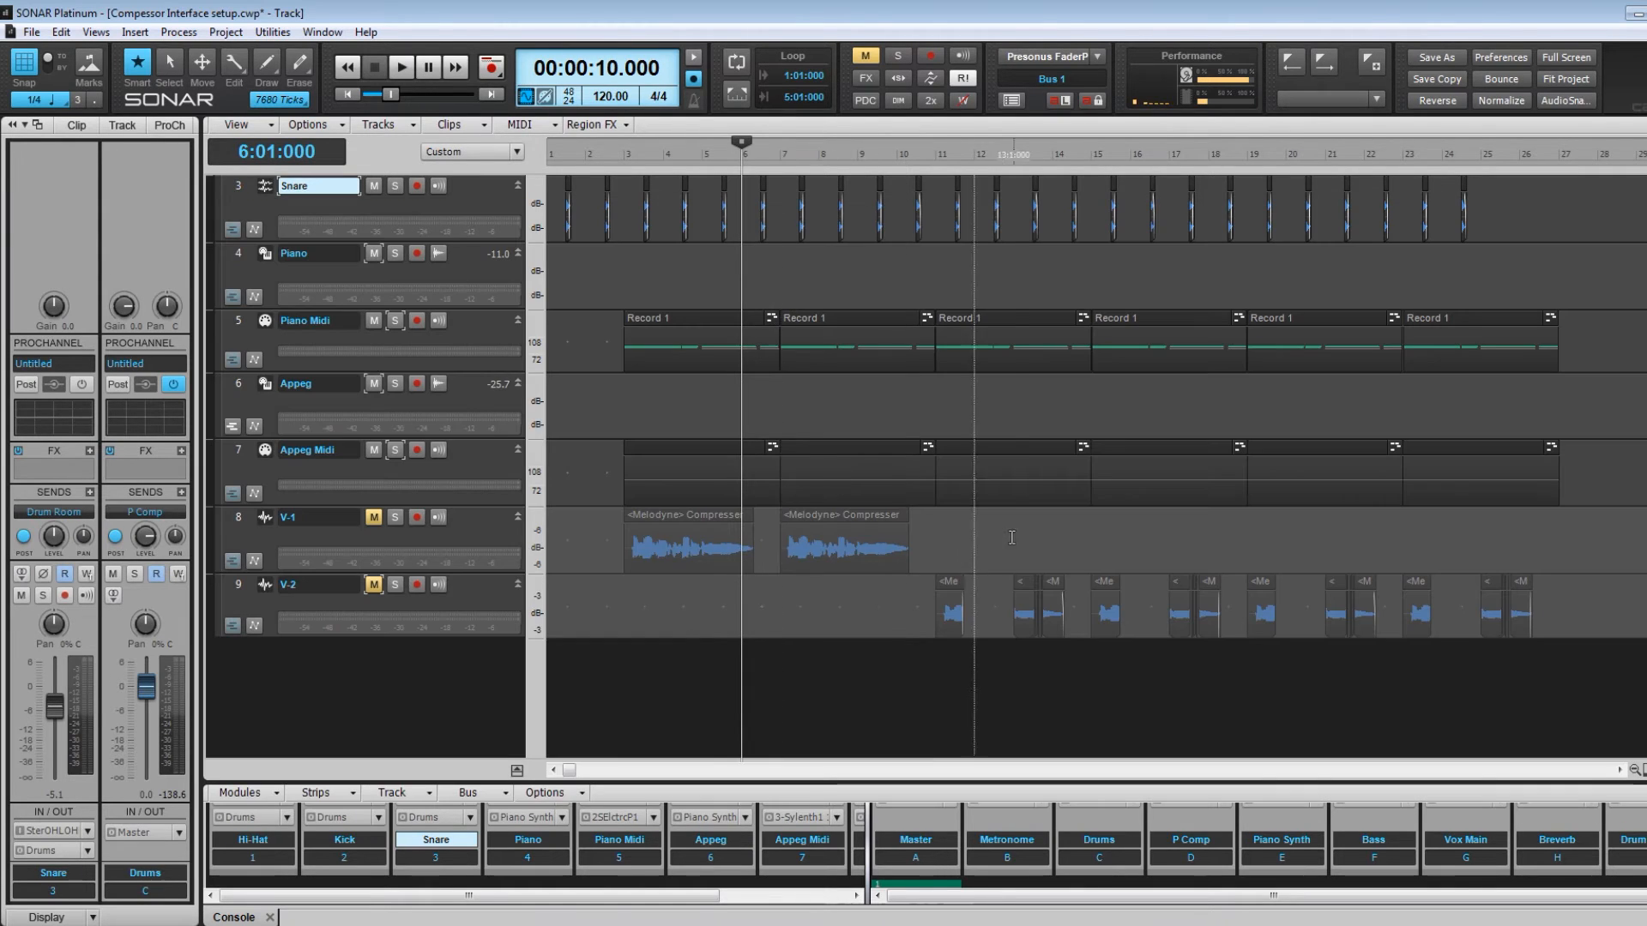
left_click(374, 519)
left_click(373, 584)
left_click(620, 589)
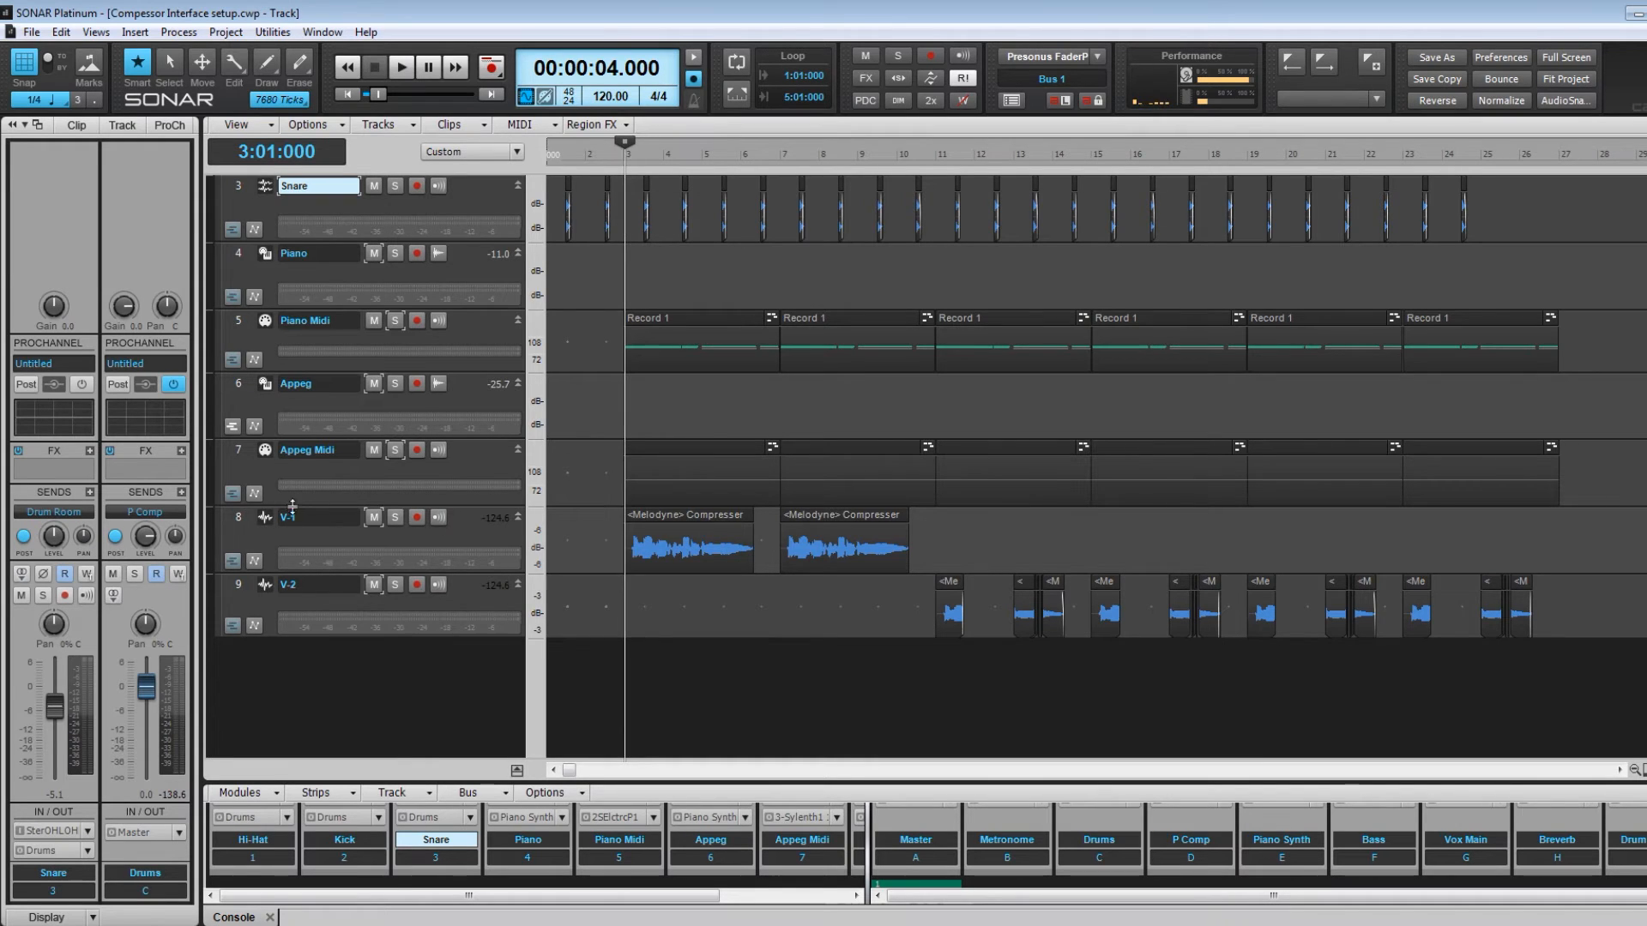
left_click(238, 519)
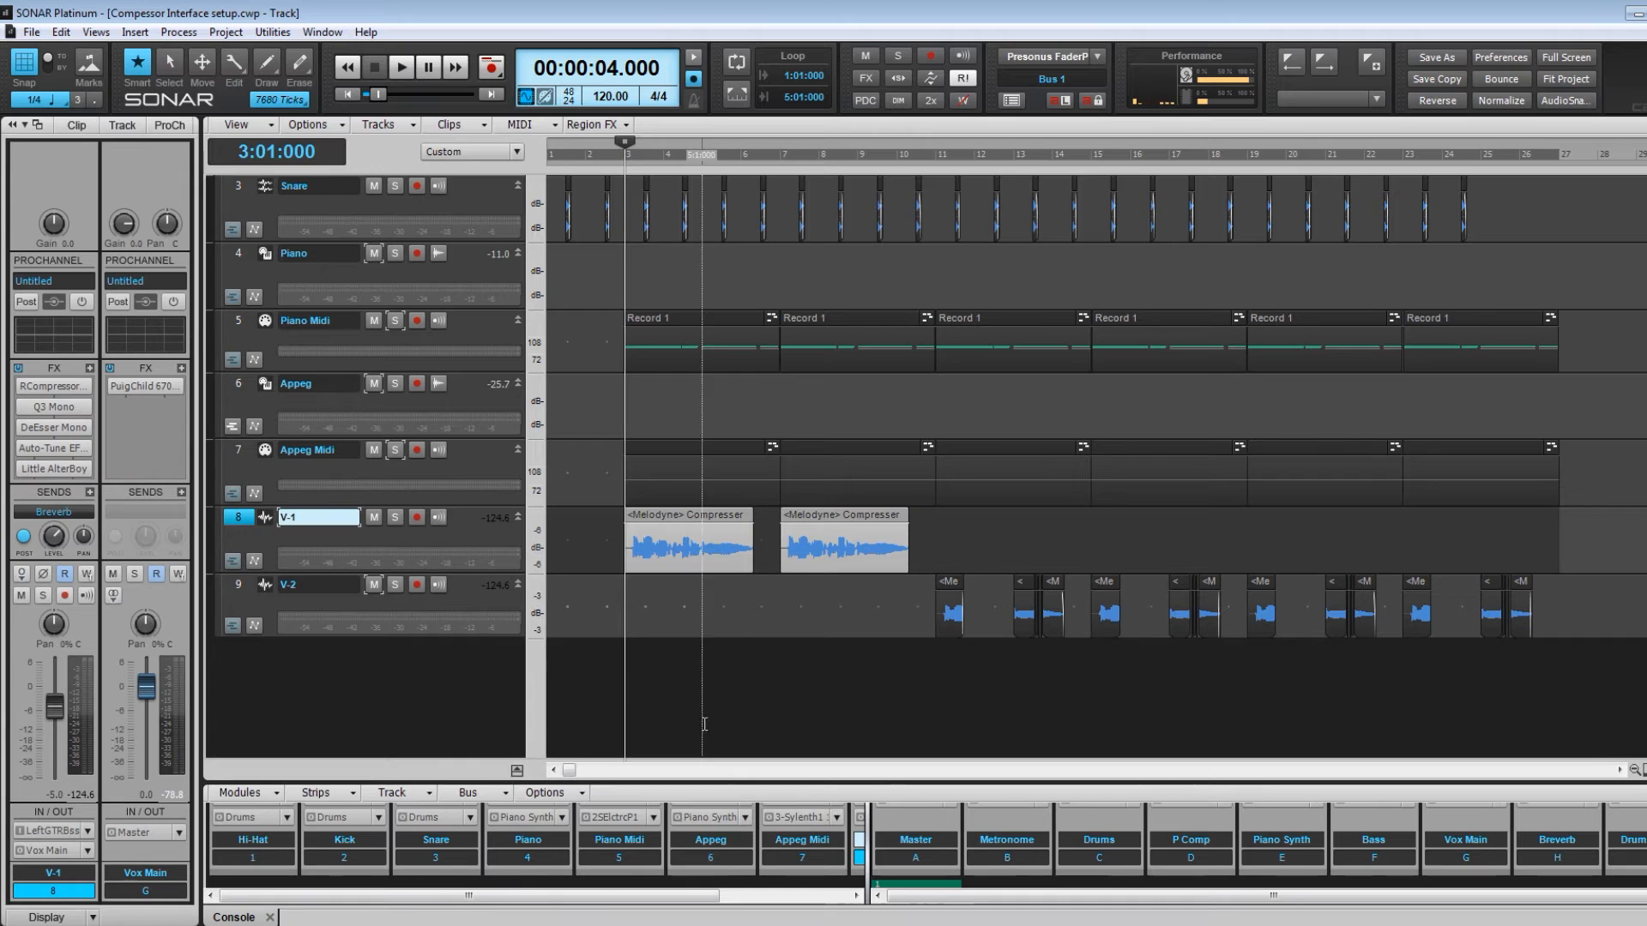
left_click(395, 517)
left_click(395, 584)
key("space")
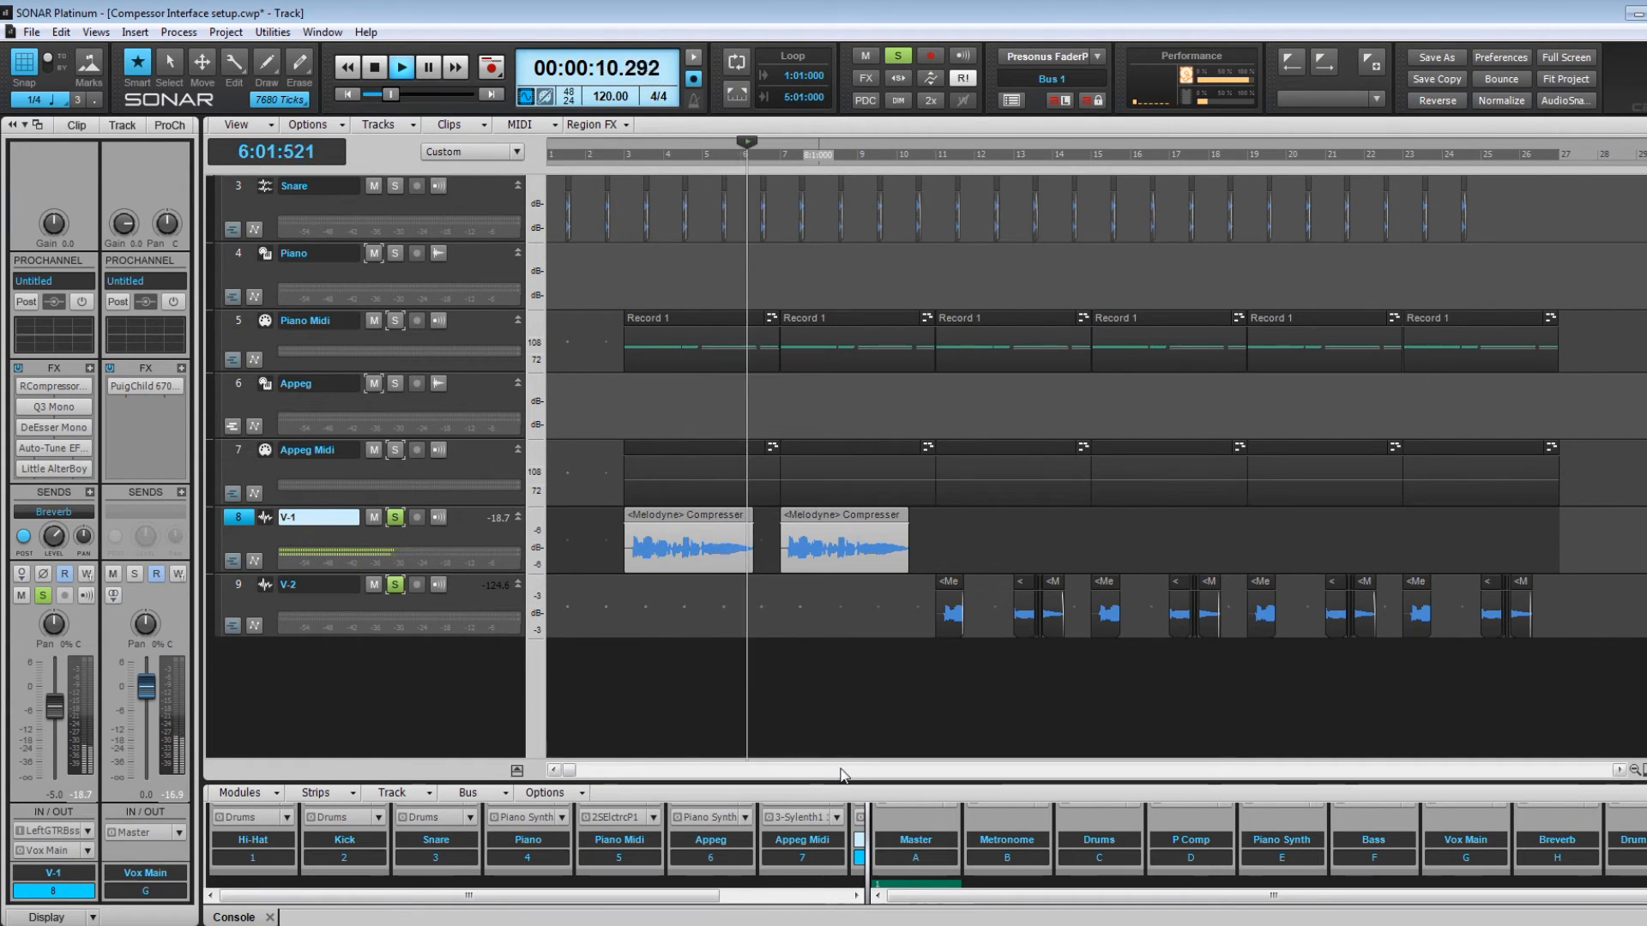
Delete the Breverb sends from the V-1 and V-2 tracks and unmute the Breverb bus.
left_click_drag(840, 775, 824, 307)
scroll(759, 629, "right", 3)
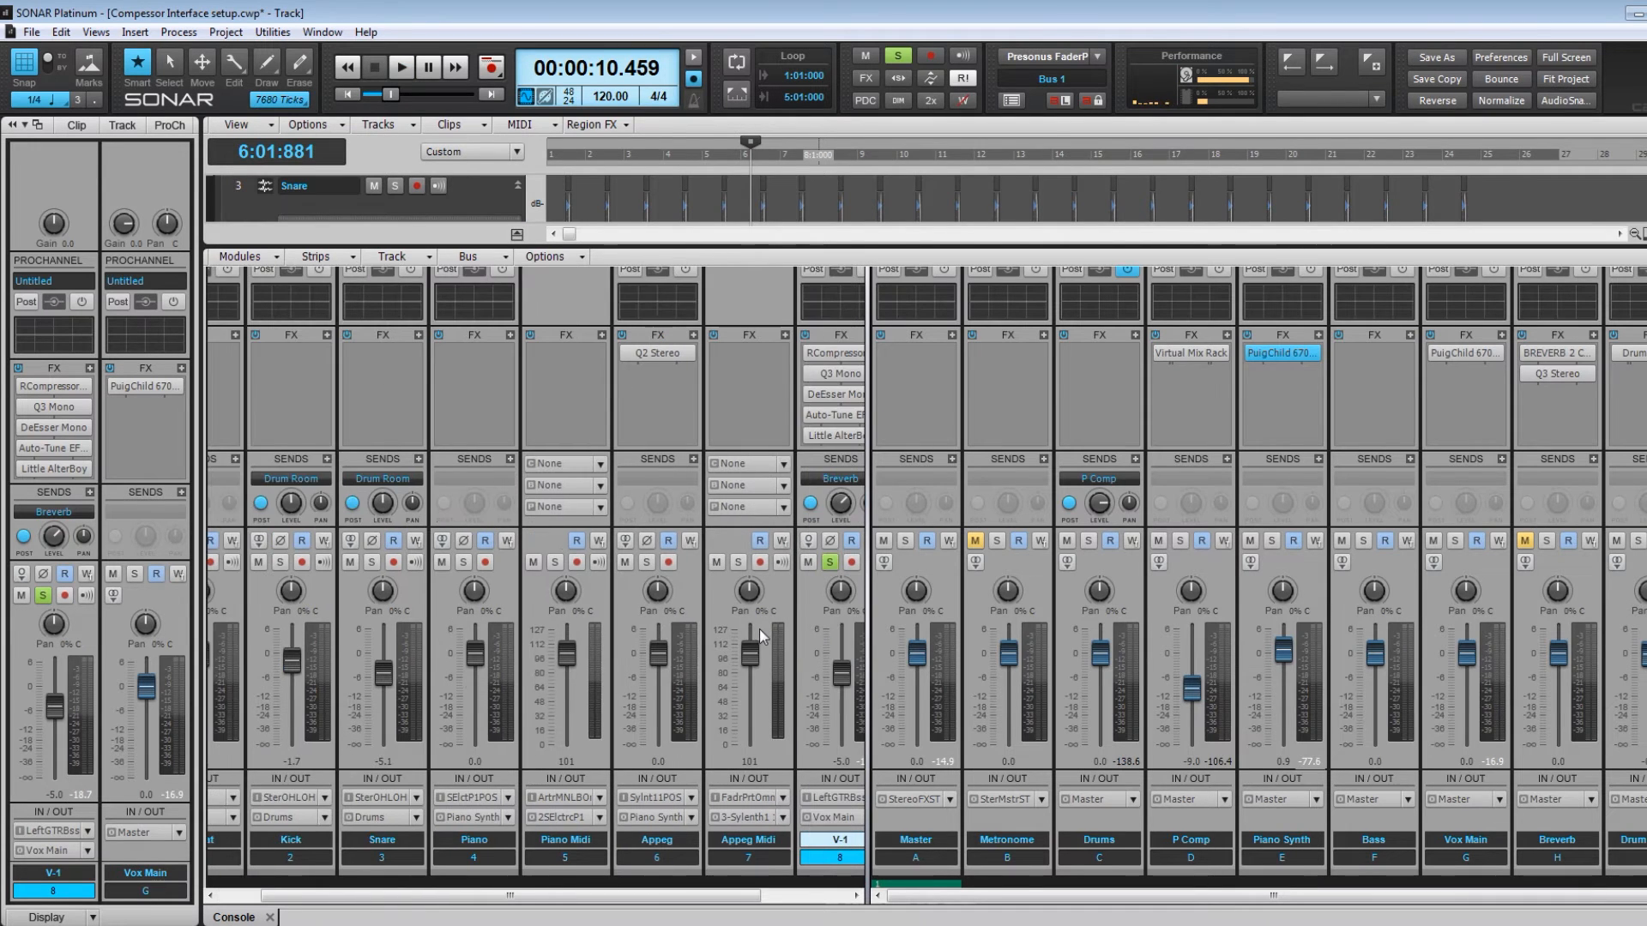
left_click(817, 479)
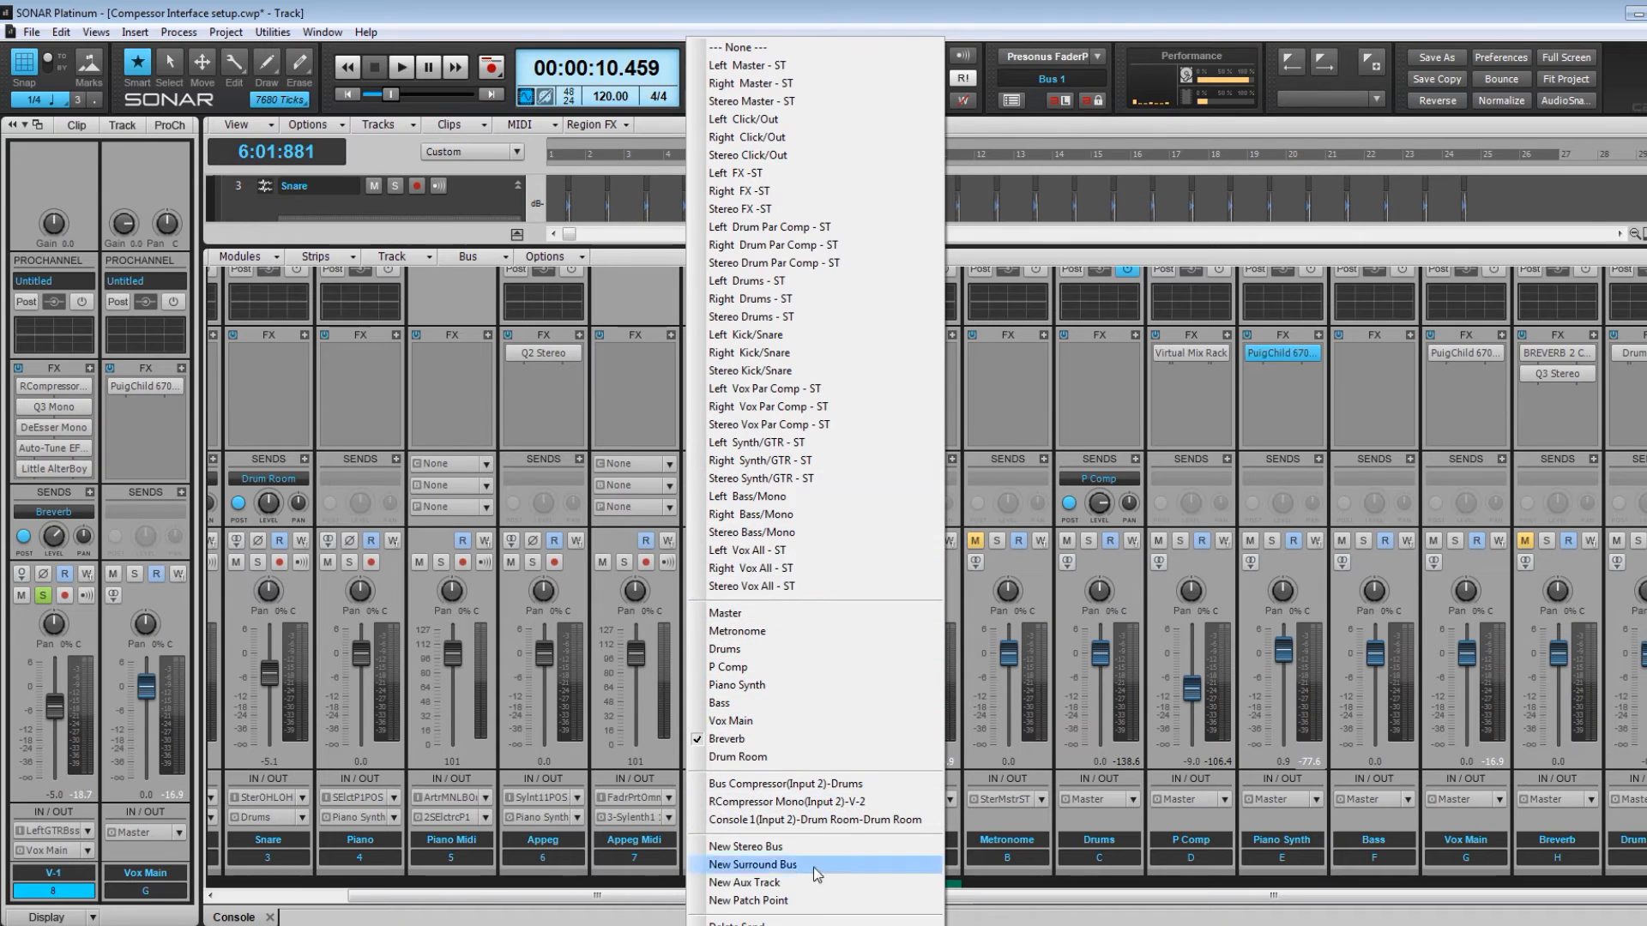
left_click(817, 923)
left_click(849, 482)
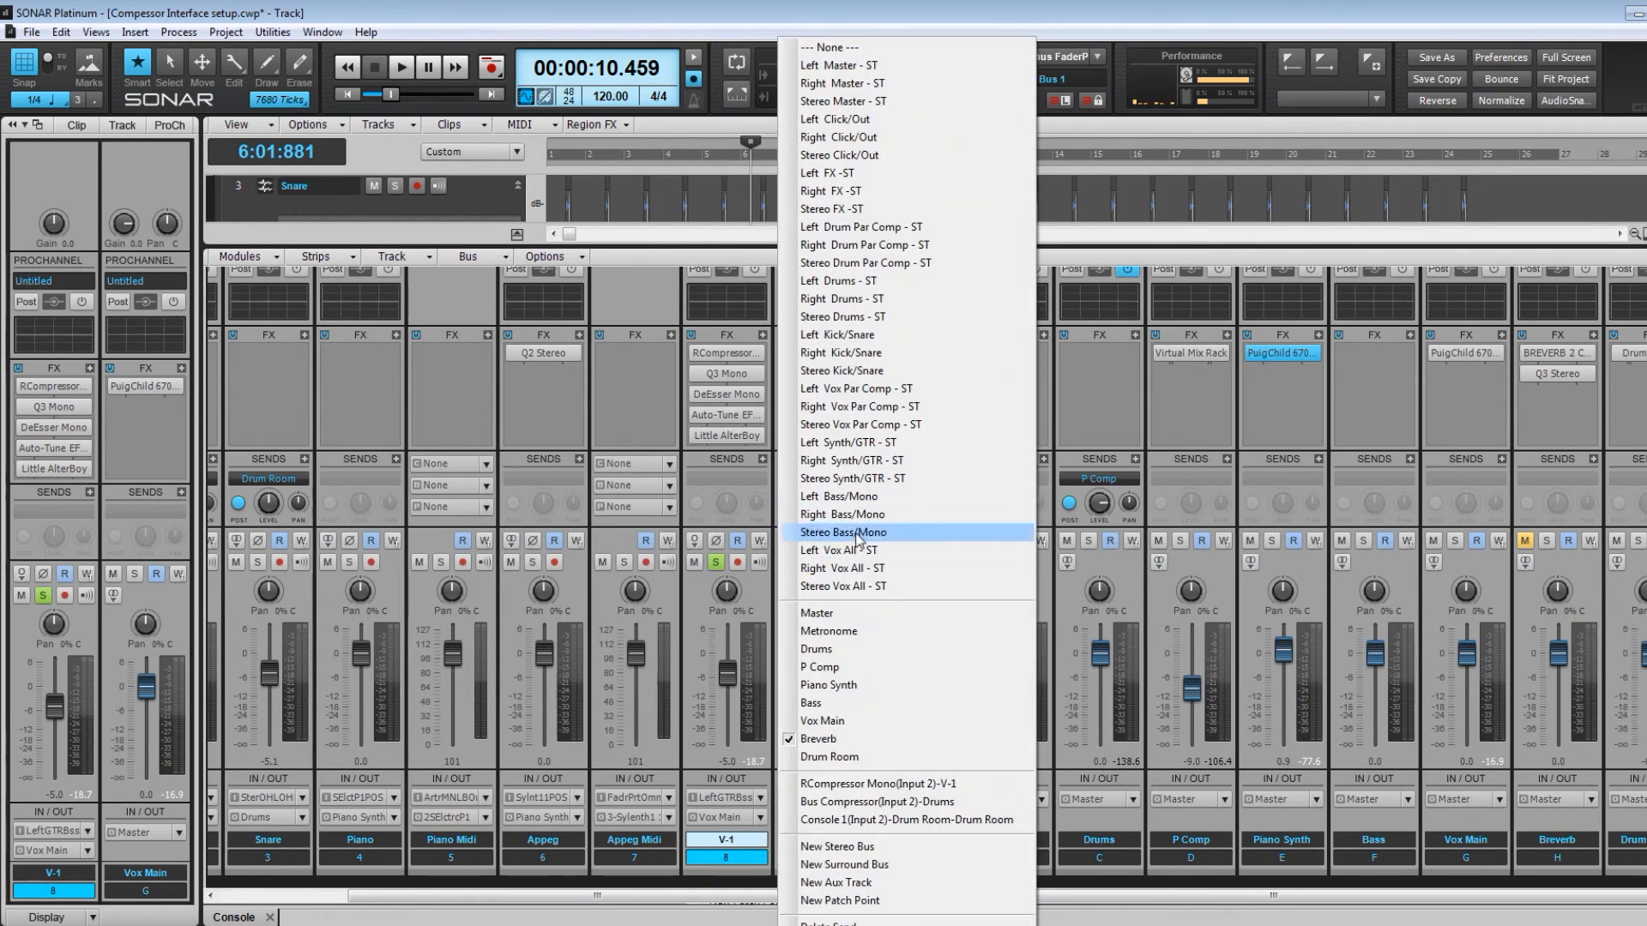
left_click(854, 923)
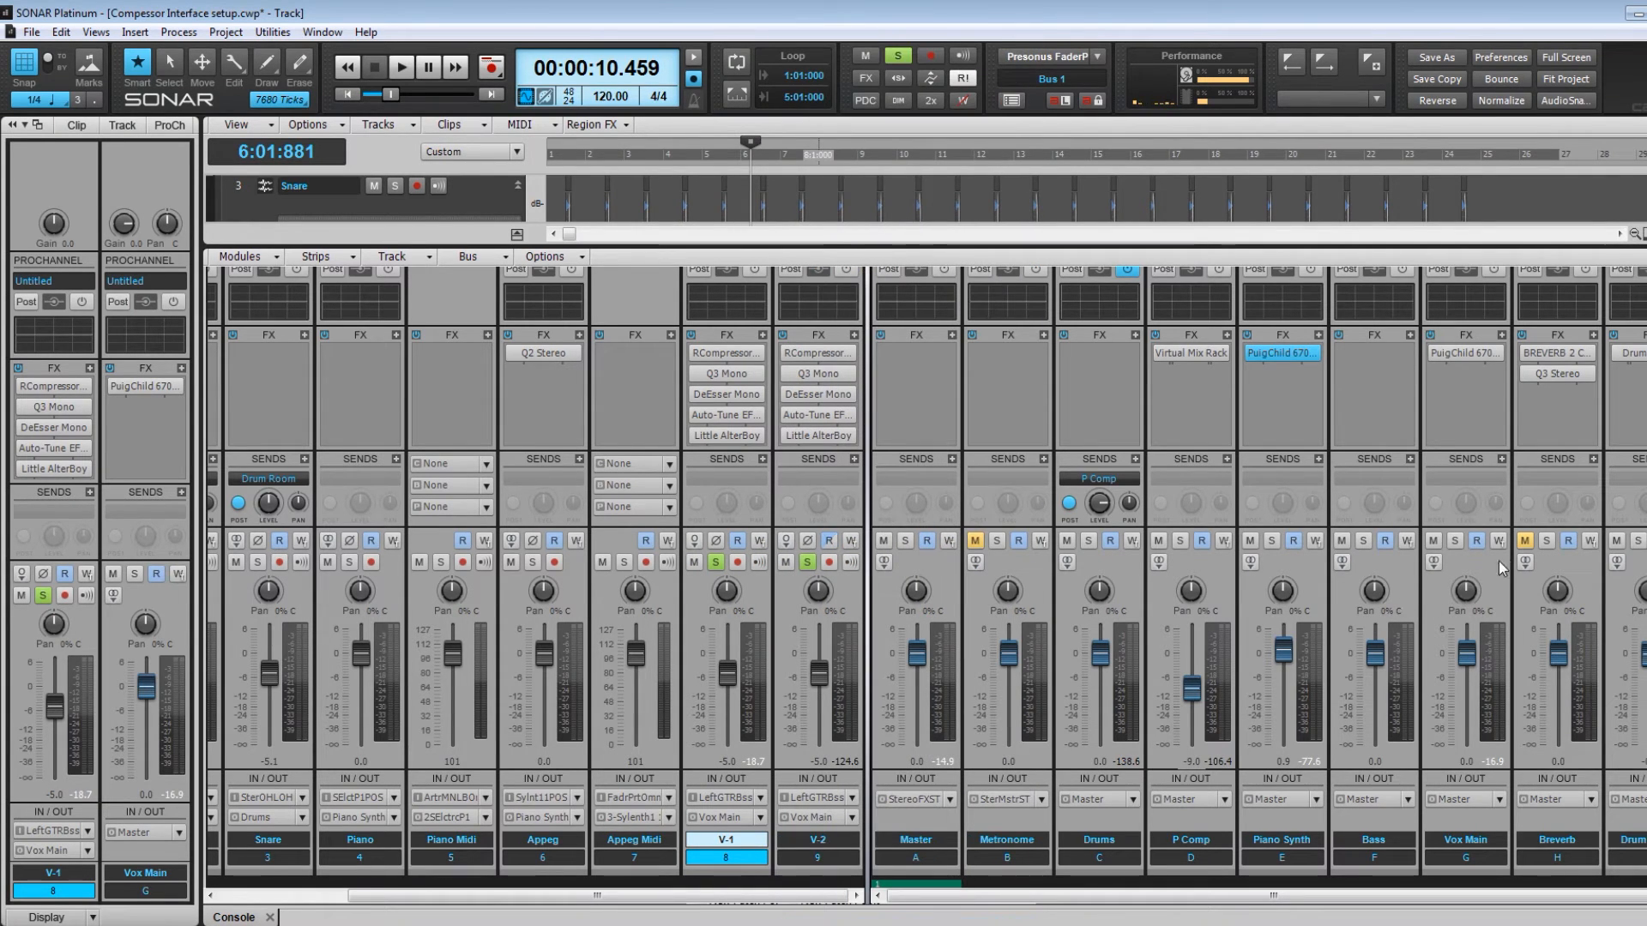
left_click(1524, 540)
left_click(1281, 840)
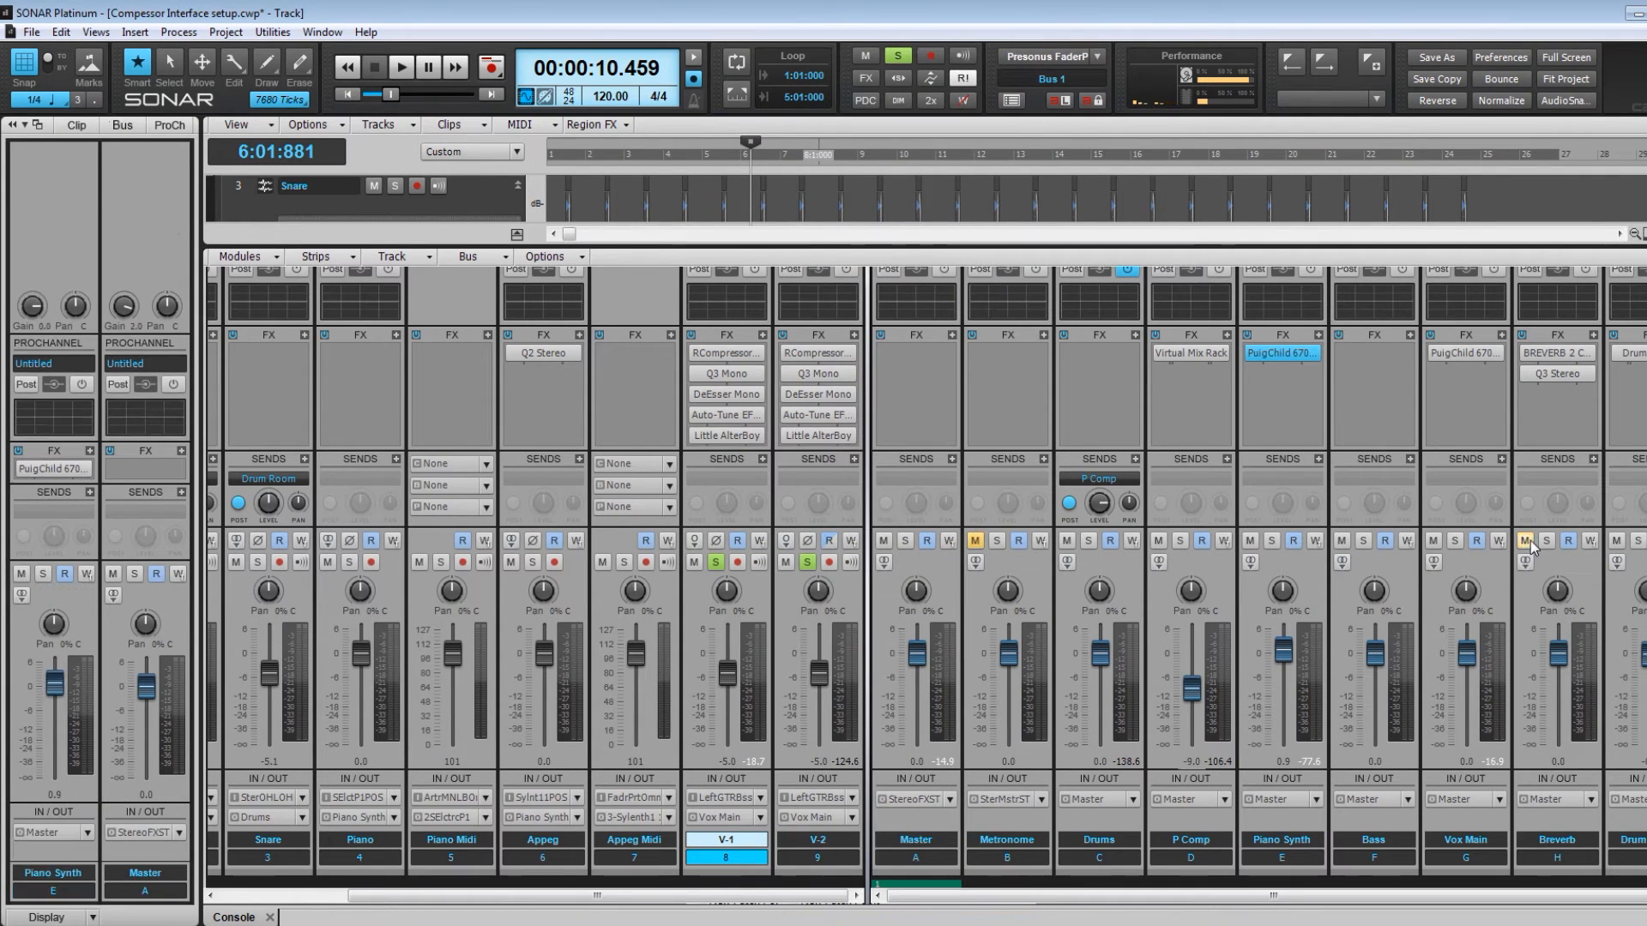
Route the outputs of the V-1 and V-2 tracks directly to the Master bus.
left_click(761, 817)
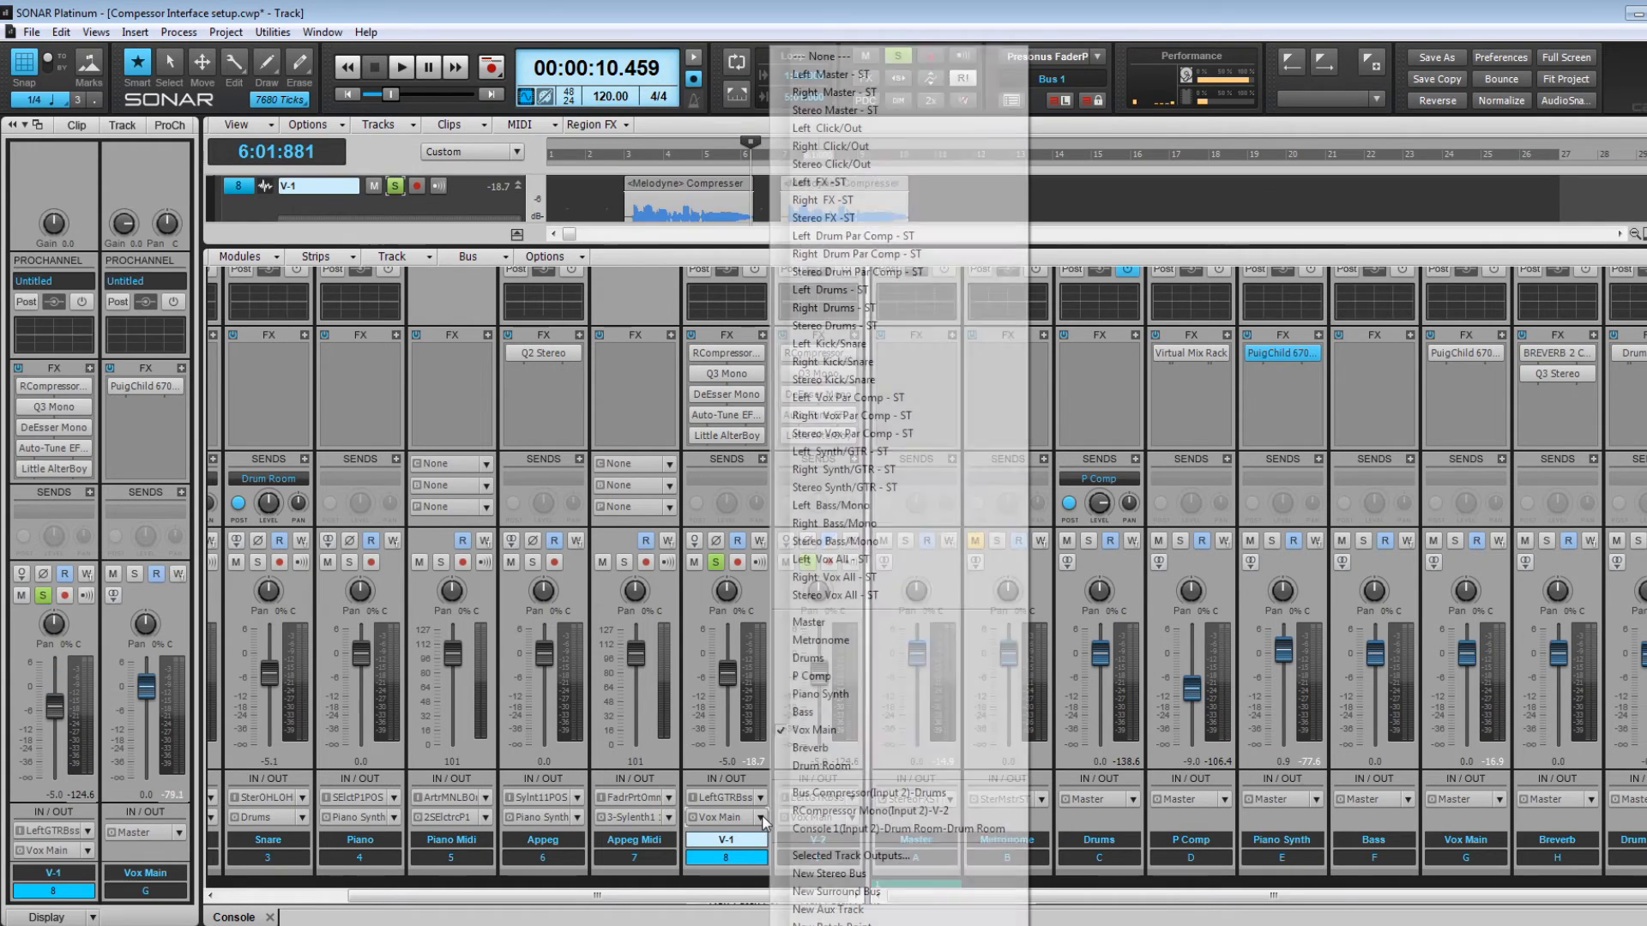
left_click(836, 625)
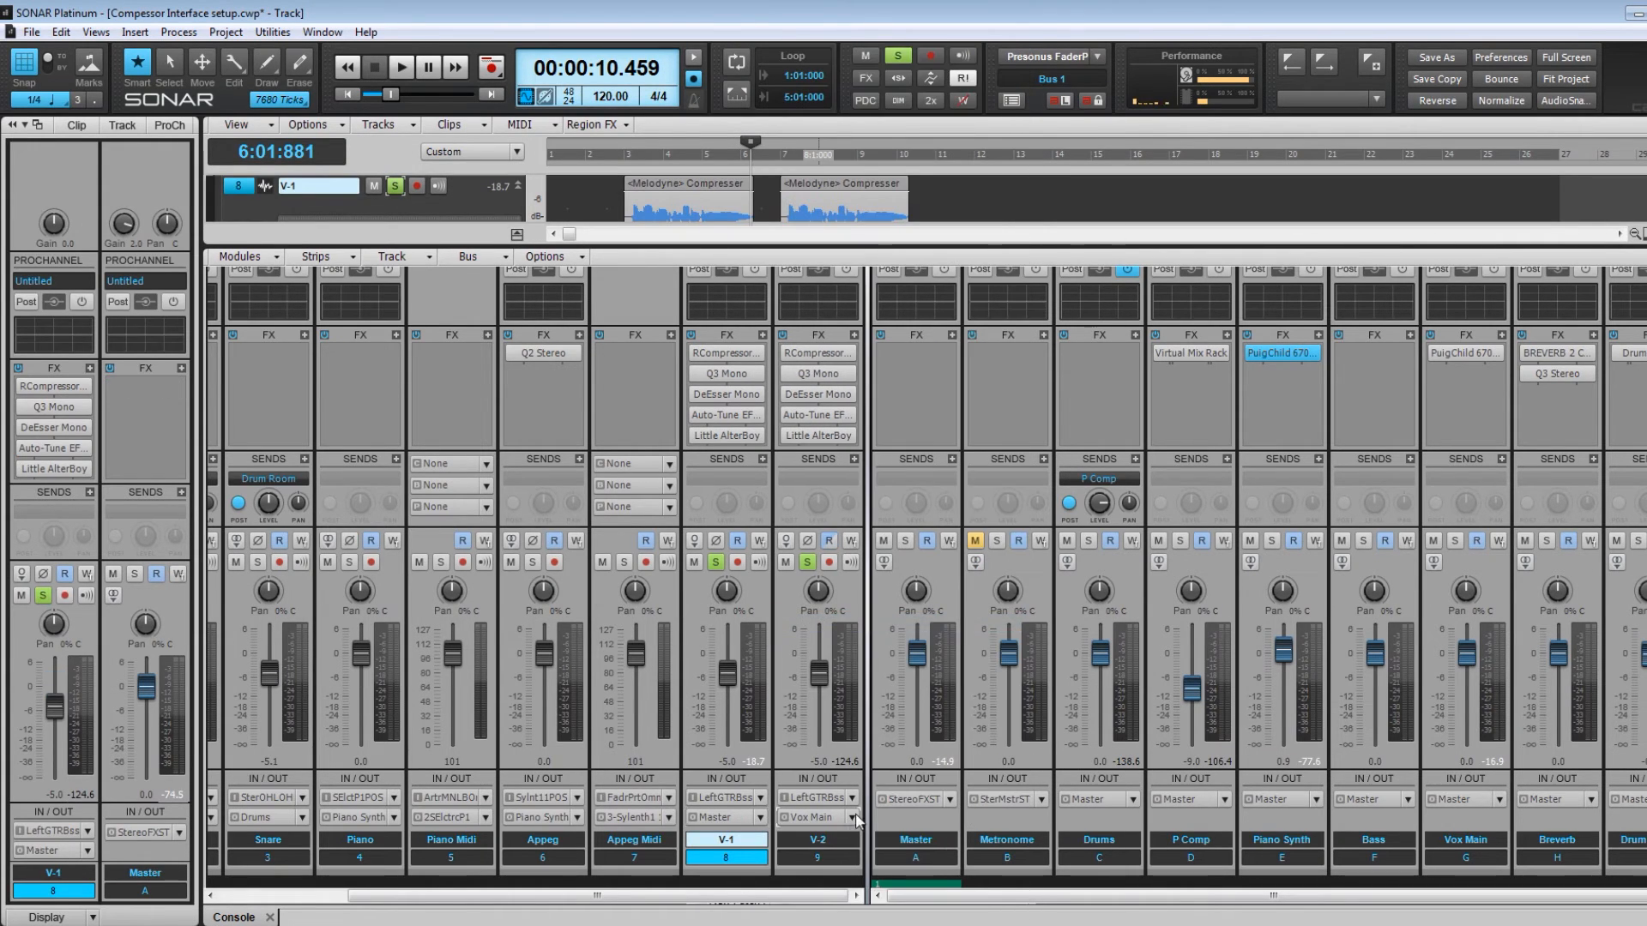
left_click(852, 817)
left_click(940, 621)
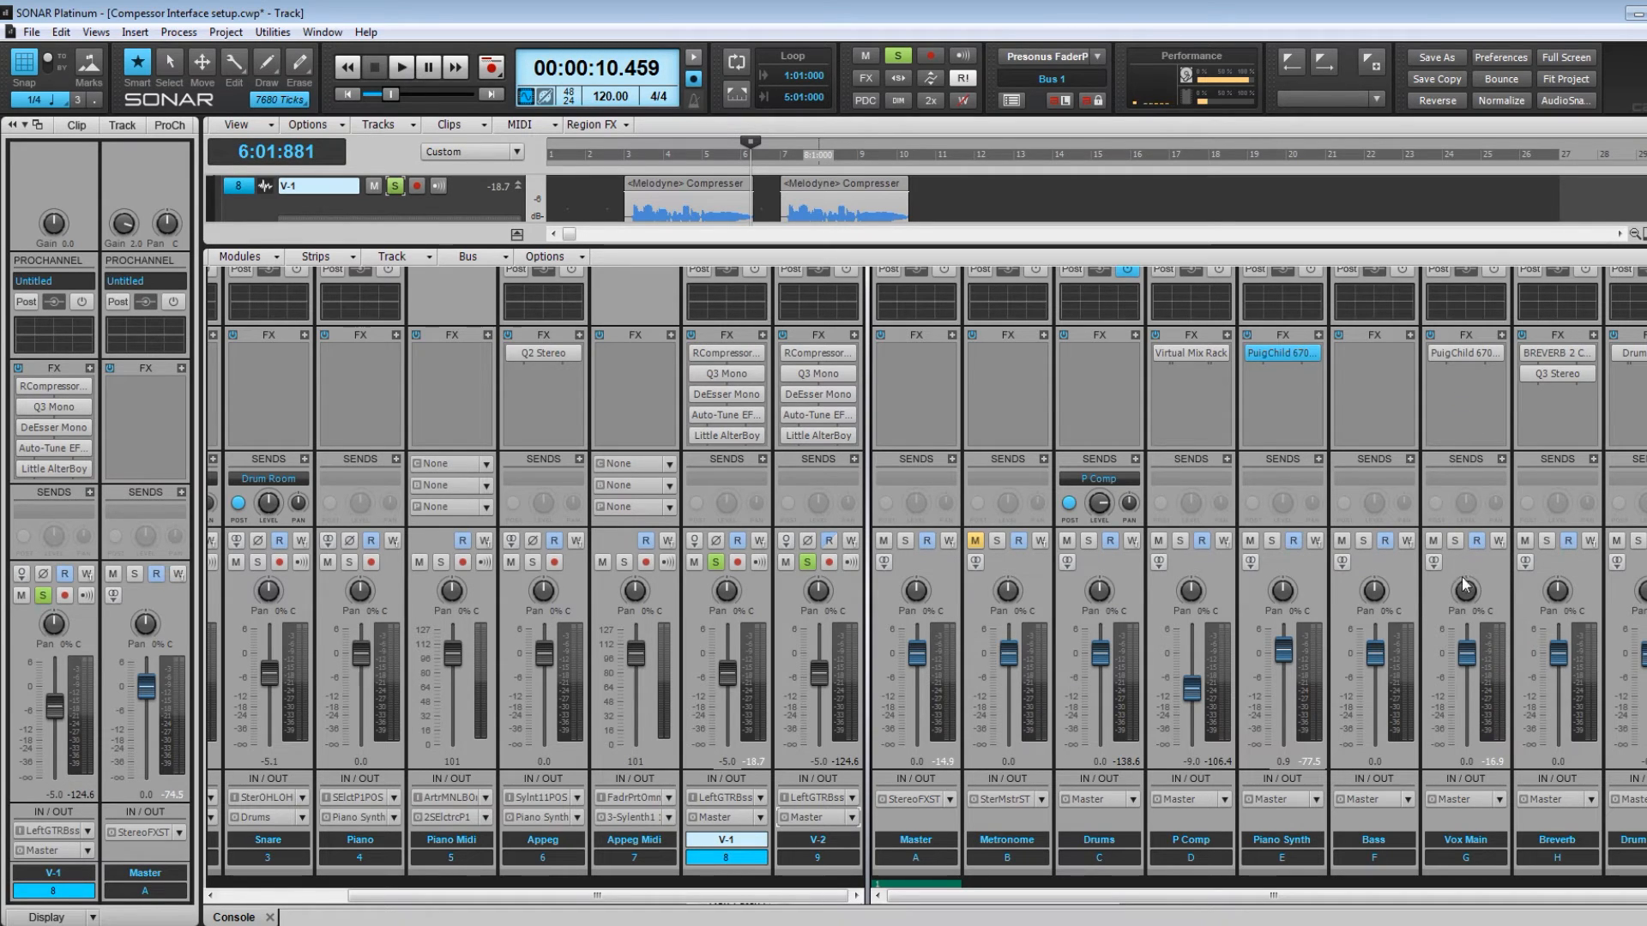
Route the V-1 and V-2 track outputs to the Vox Main bus and audition the vocals.
left_click(760, 818)
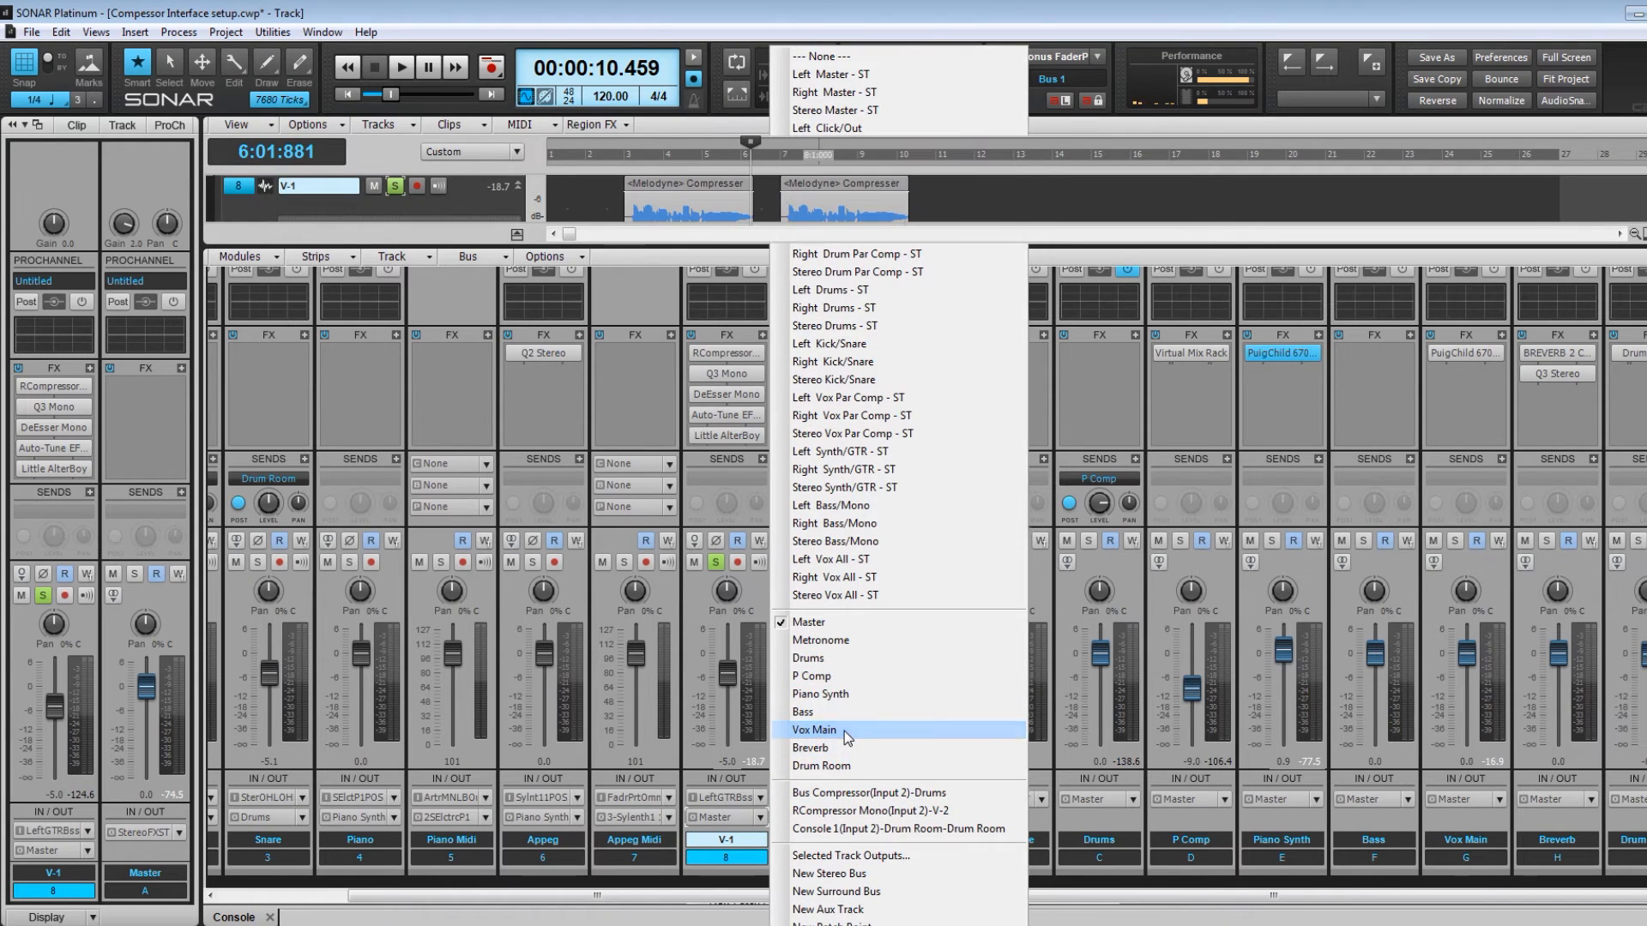
left_click(814, 730)
left_click(843, 819)
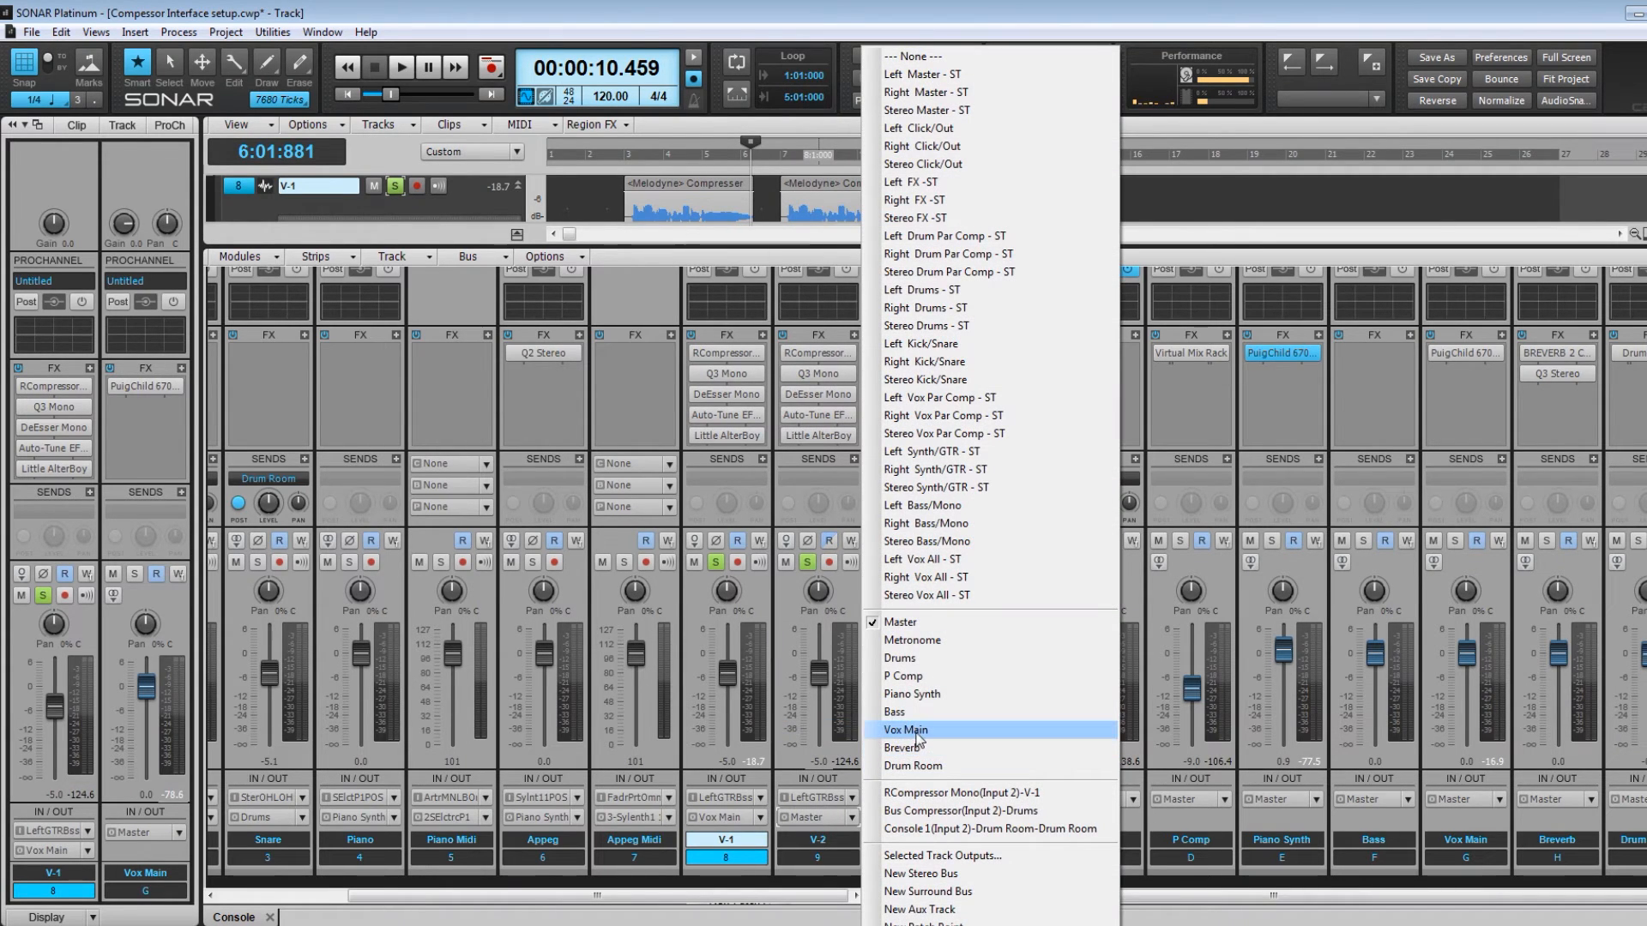
left_click(906, 730)
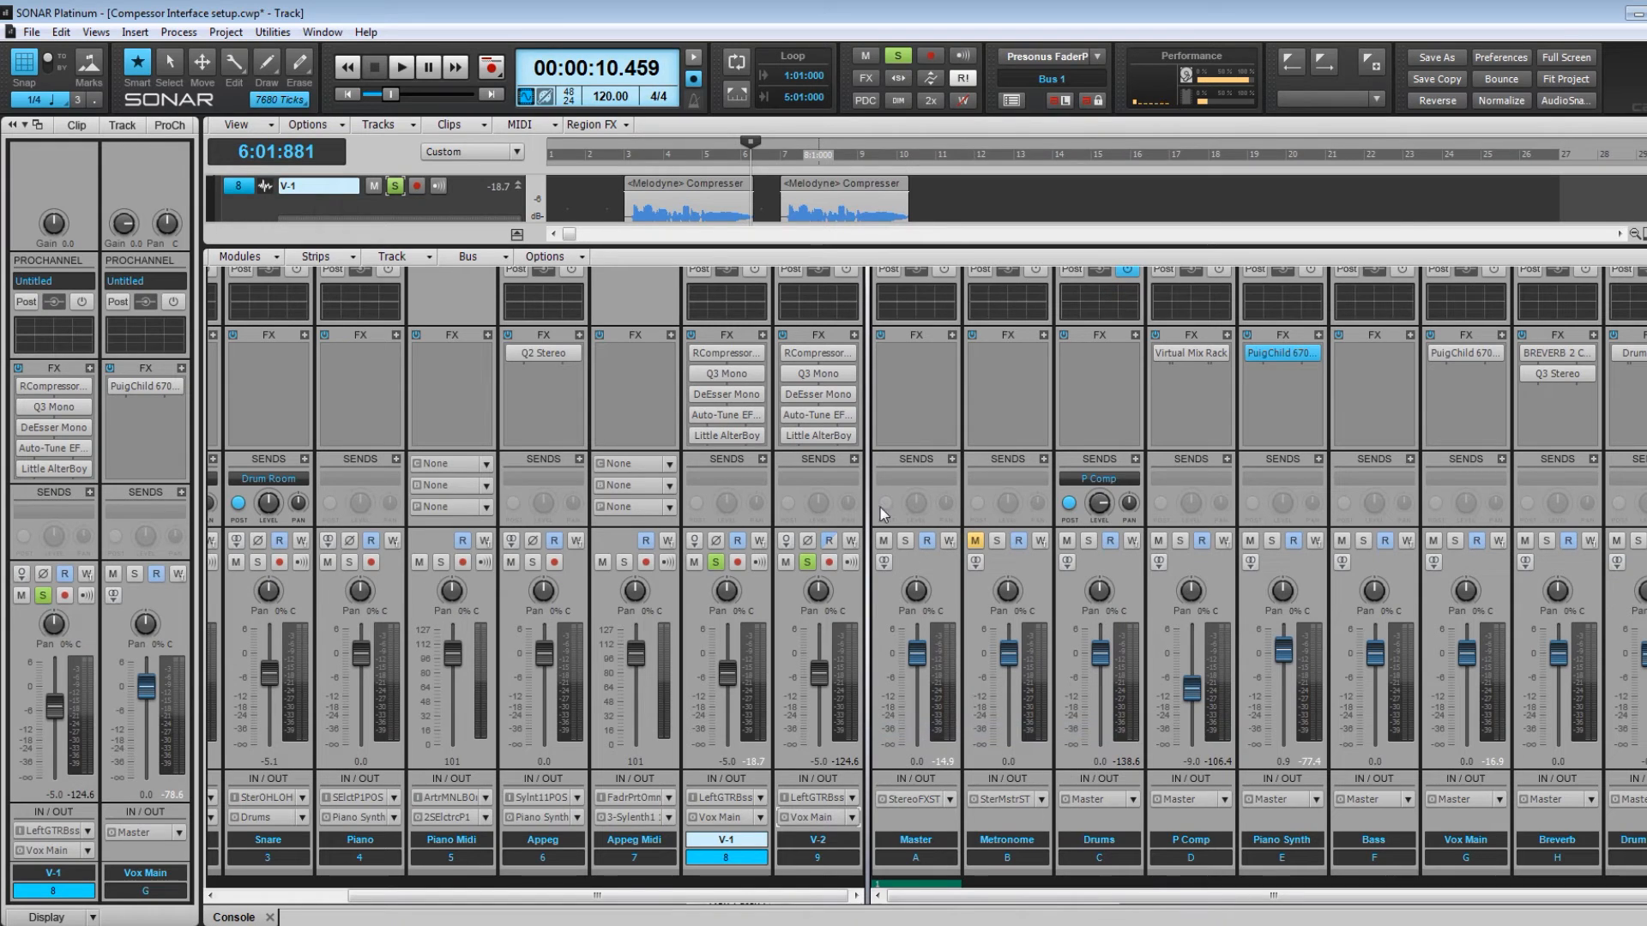
key("space")
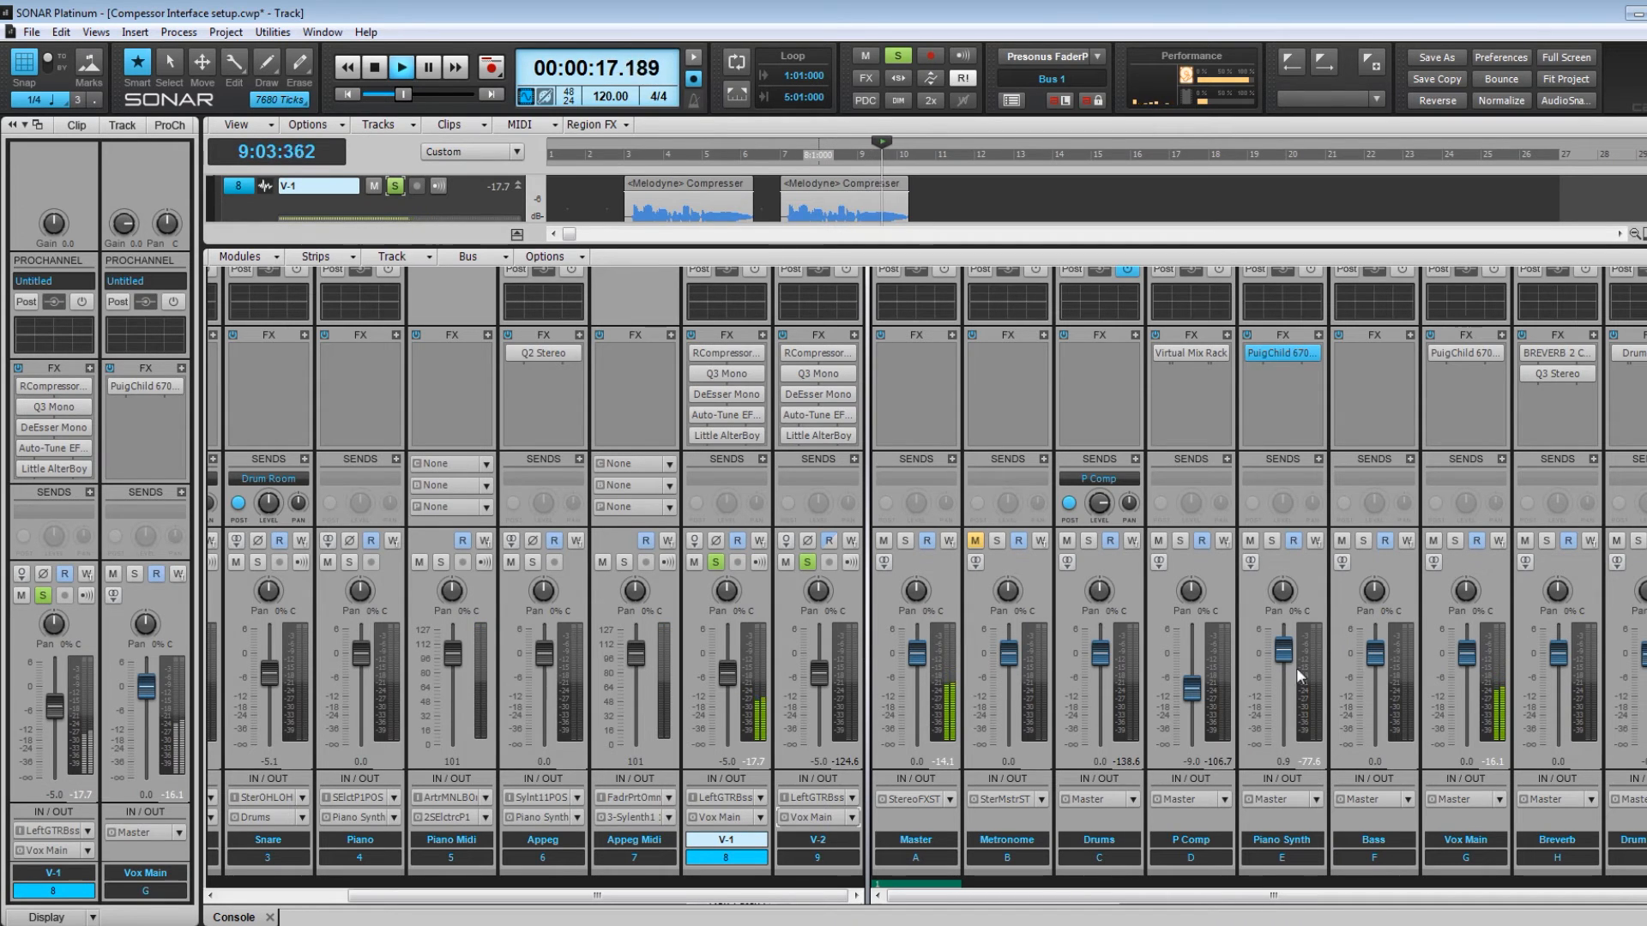
Stop playback and reset the V-1 and V-2 track faders to 0.0 dB.
key("space")
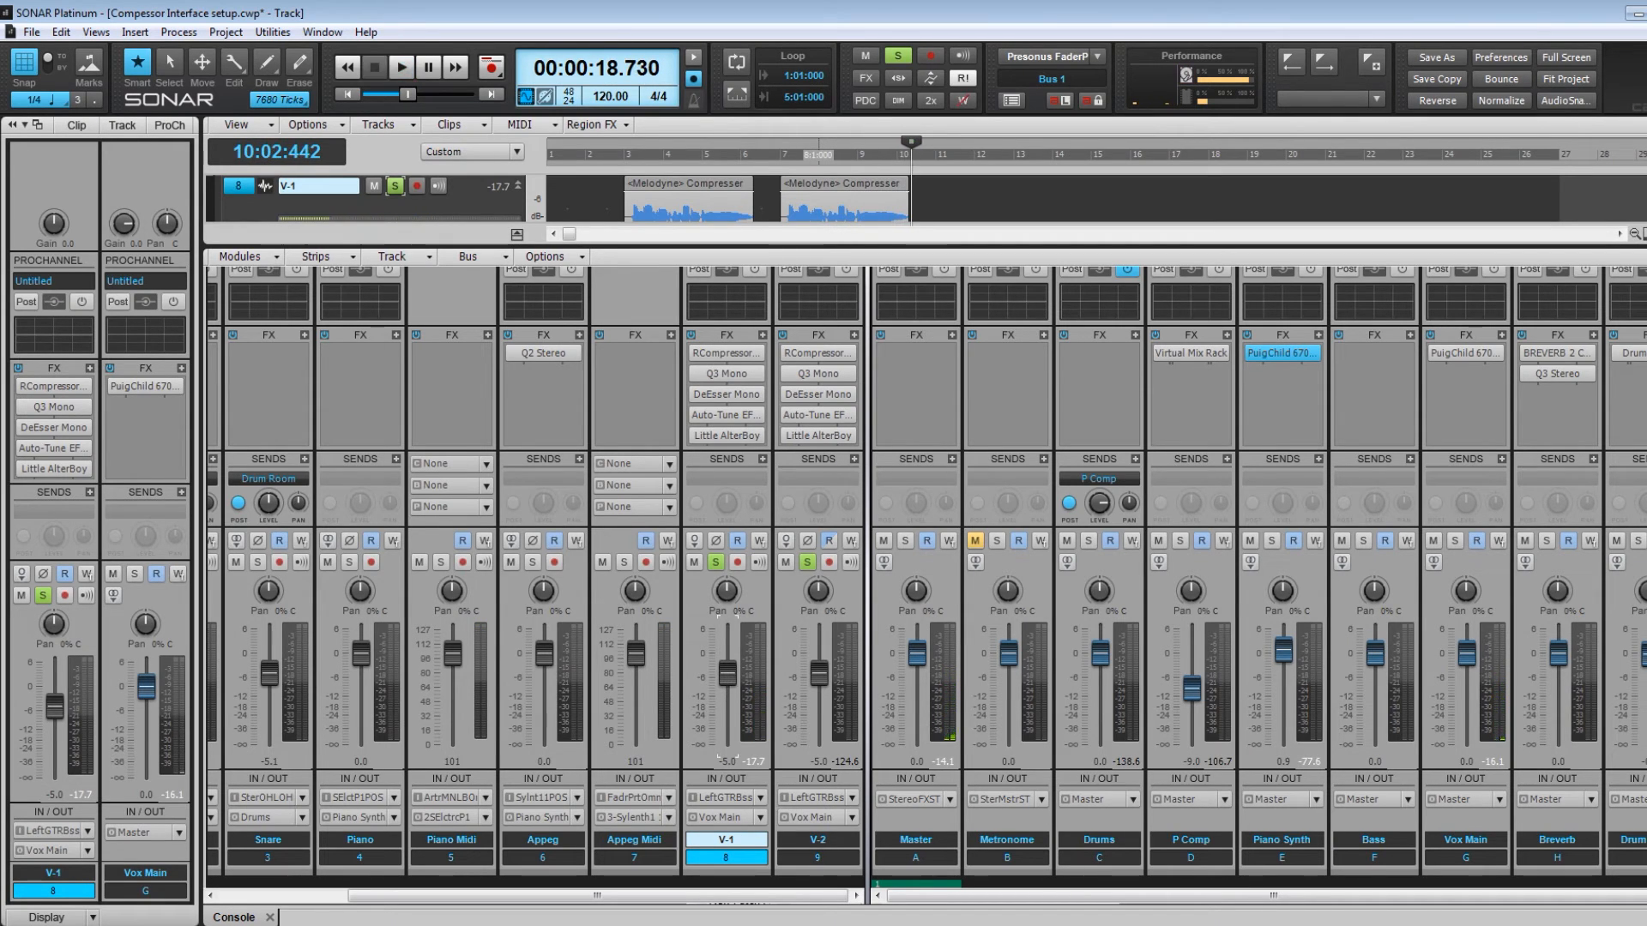
double_click(729, 676)
double_click(819, 674)
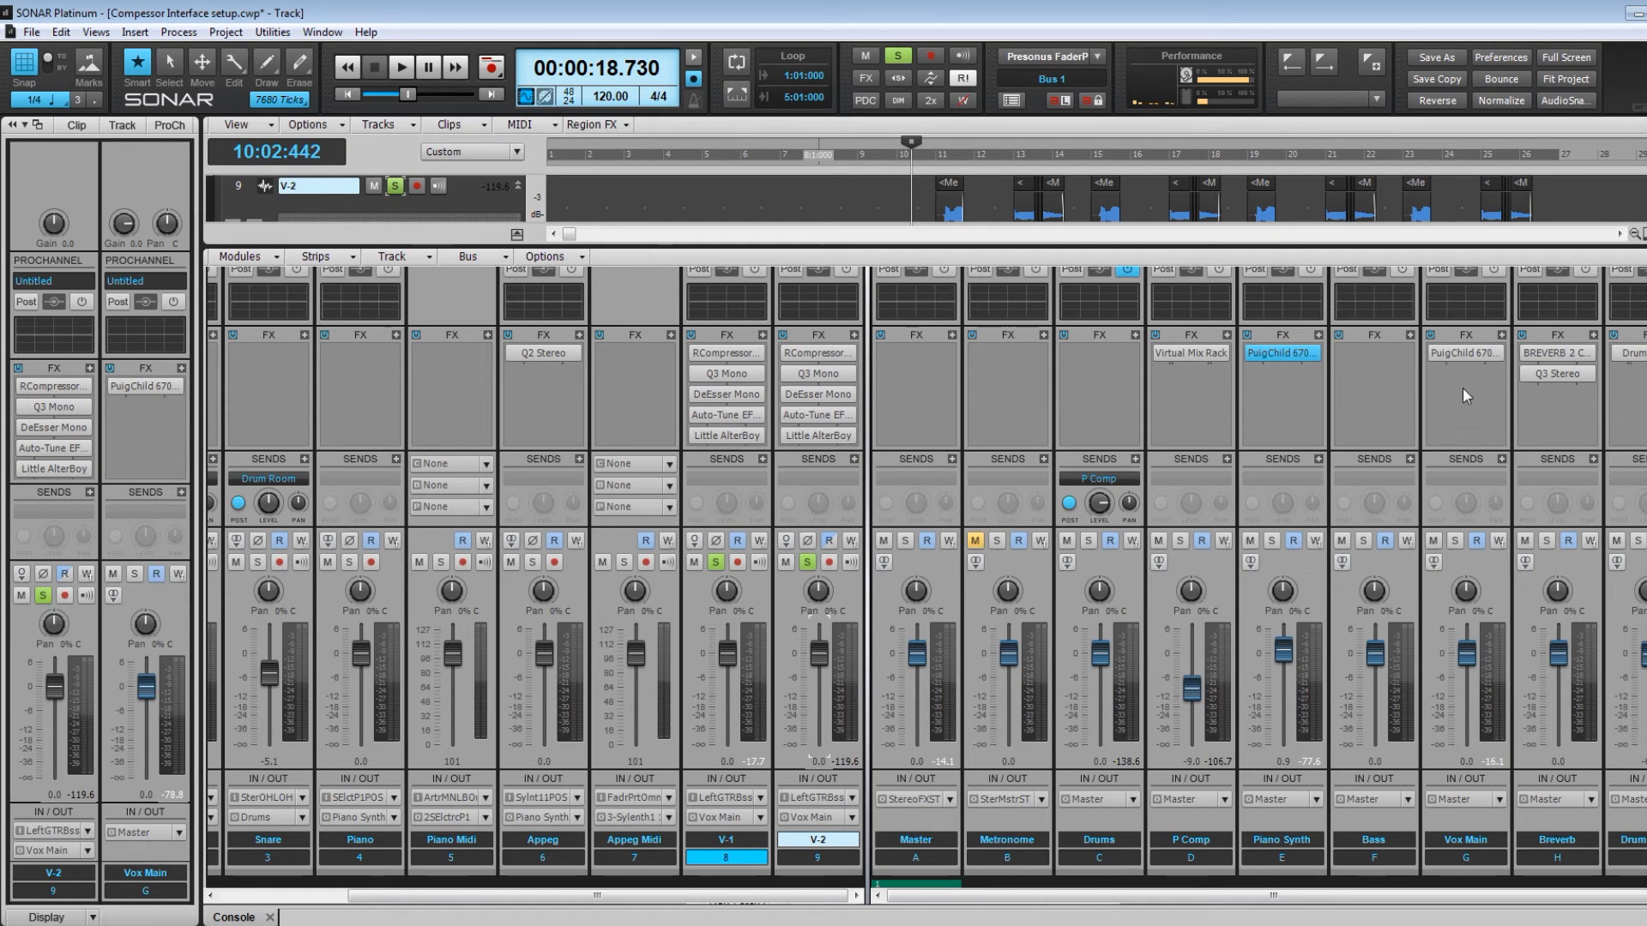
Open the PuigChild 670 compressor on the Vox Main bus and place the playhead at measure 3.
double_click(1466, 352)
left_click_drag(543, 403, 1296, 359)
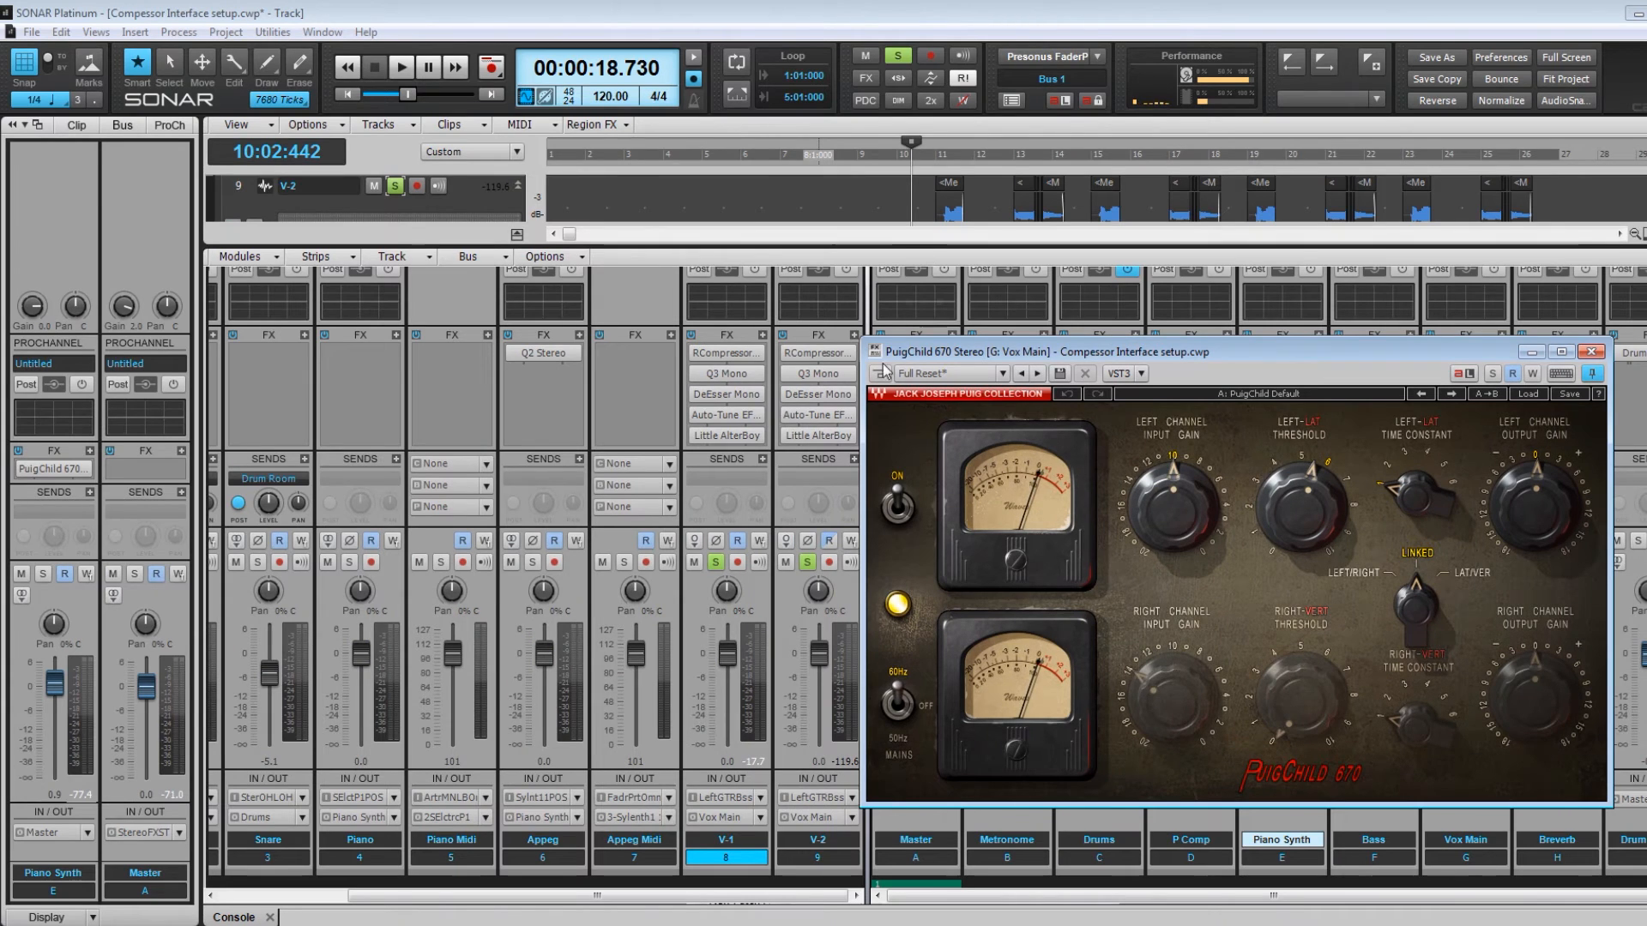
scroll(792, 195, "up", 2)
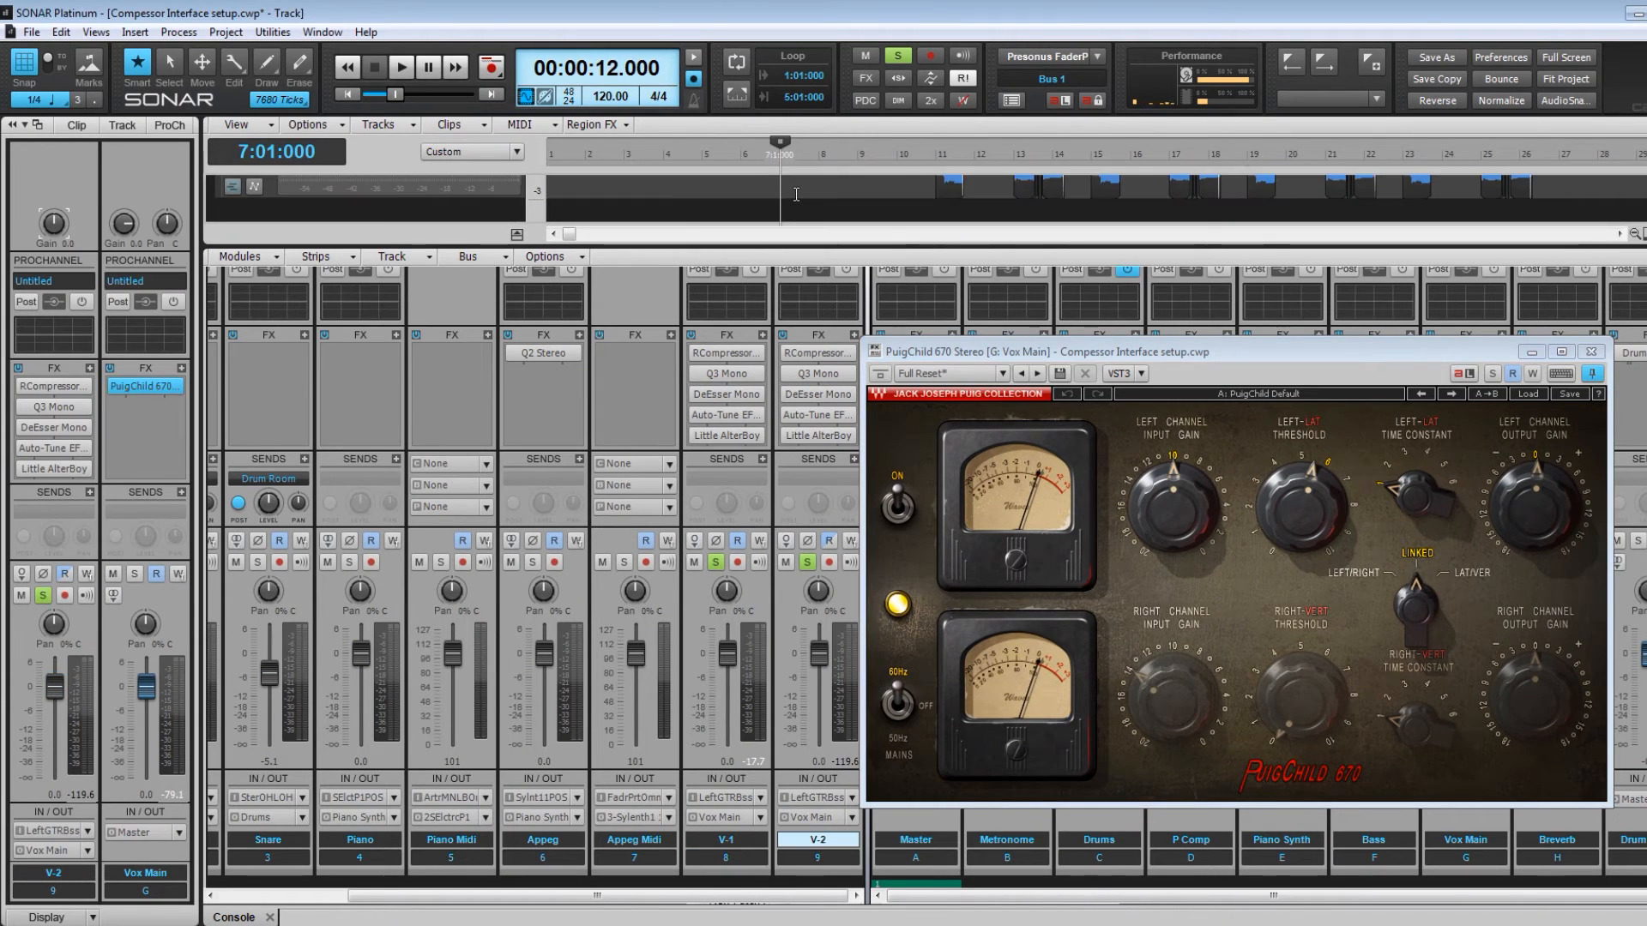
left_click(626, 155)
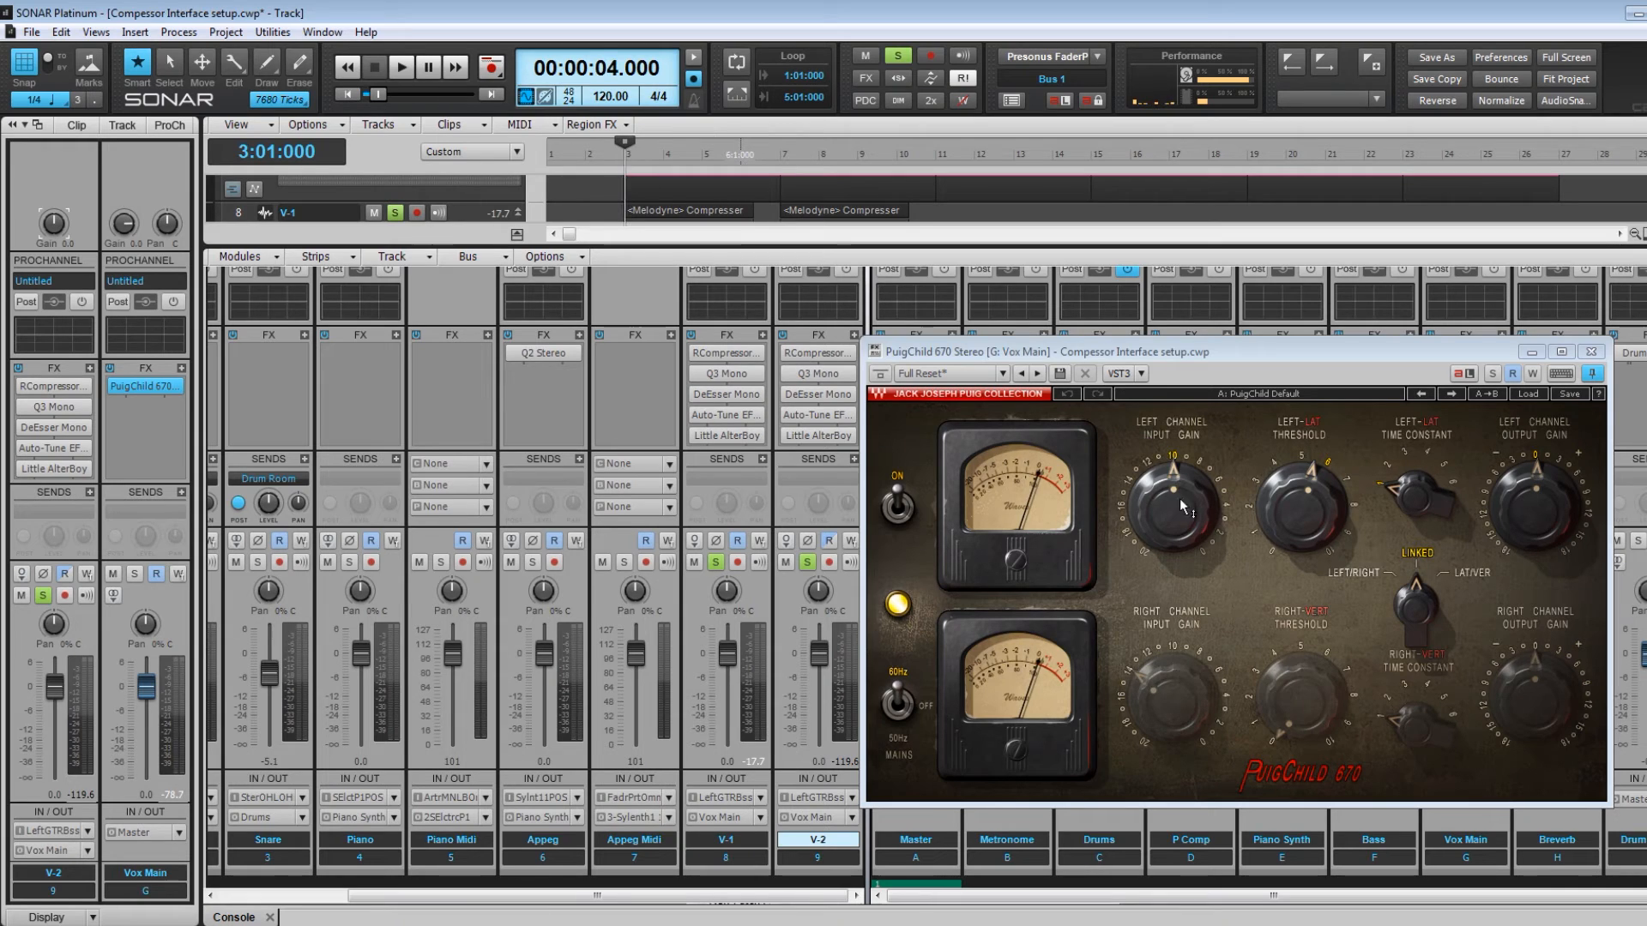
Raise the PuigChild 670's left input gain and set its left threshold to about 5 while playing the vocals, closing the plug-in when done.
left_click(1183, 507)
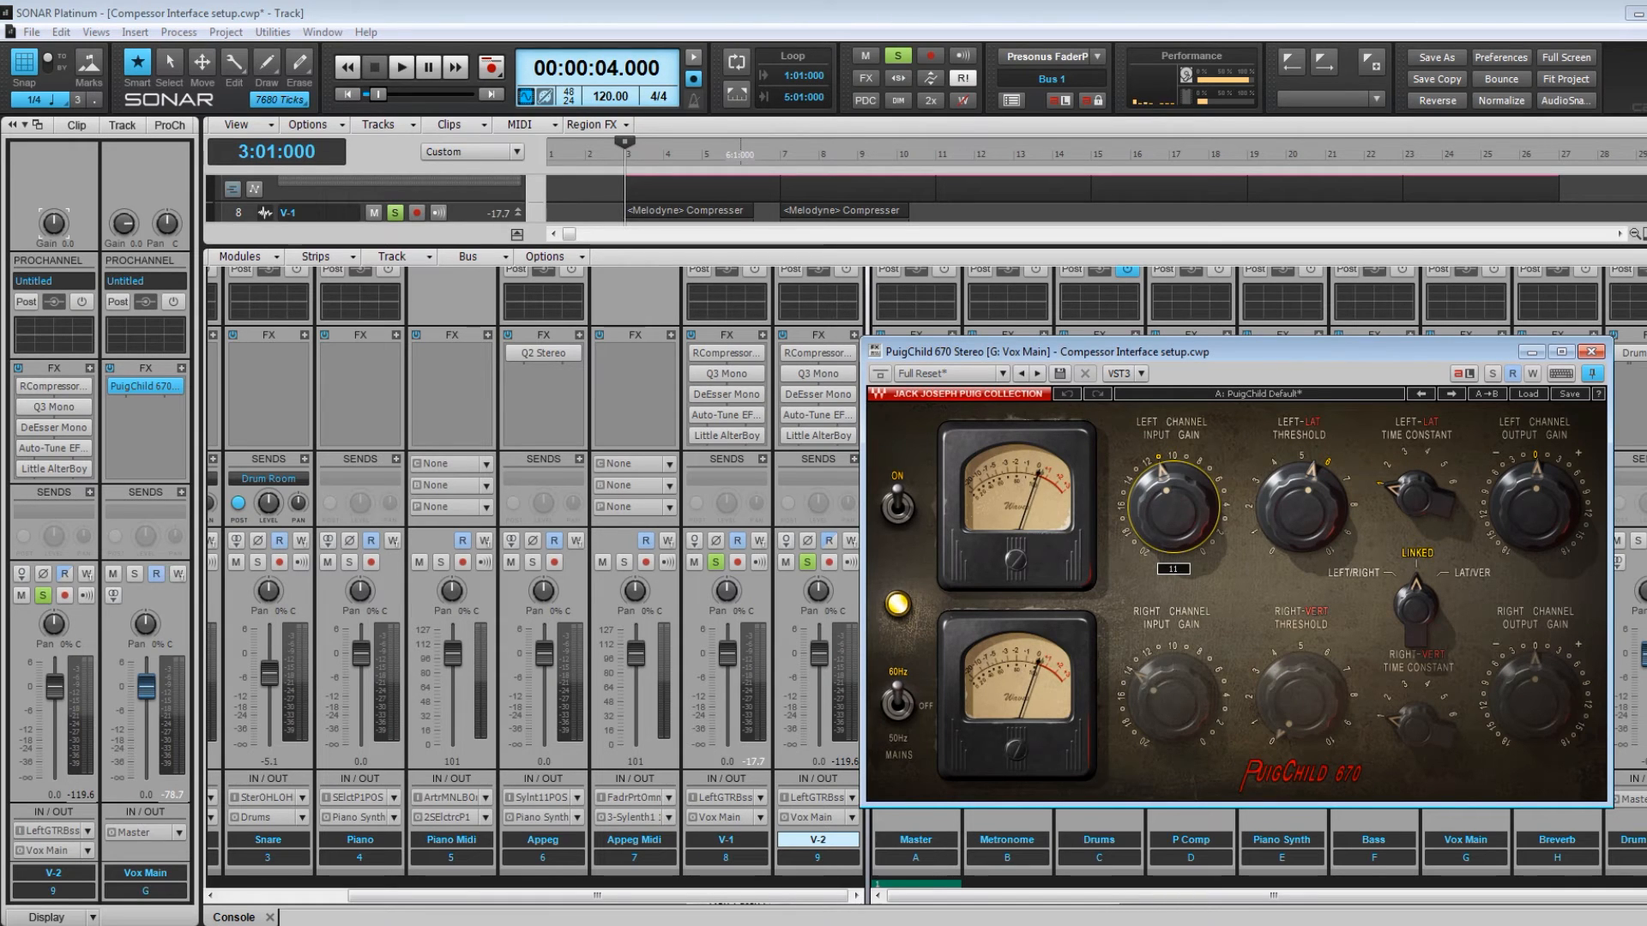
key("space")
mouse_move(1299, 499)
left_mouse_down()
mouse_move(1298, 532)
mouse_move(1298, 498)
left_mouse_up()
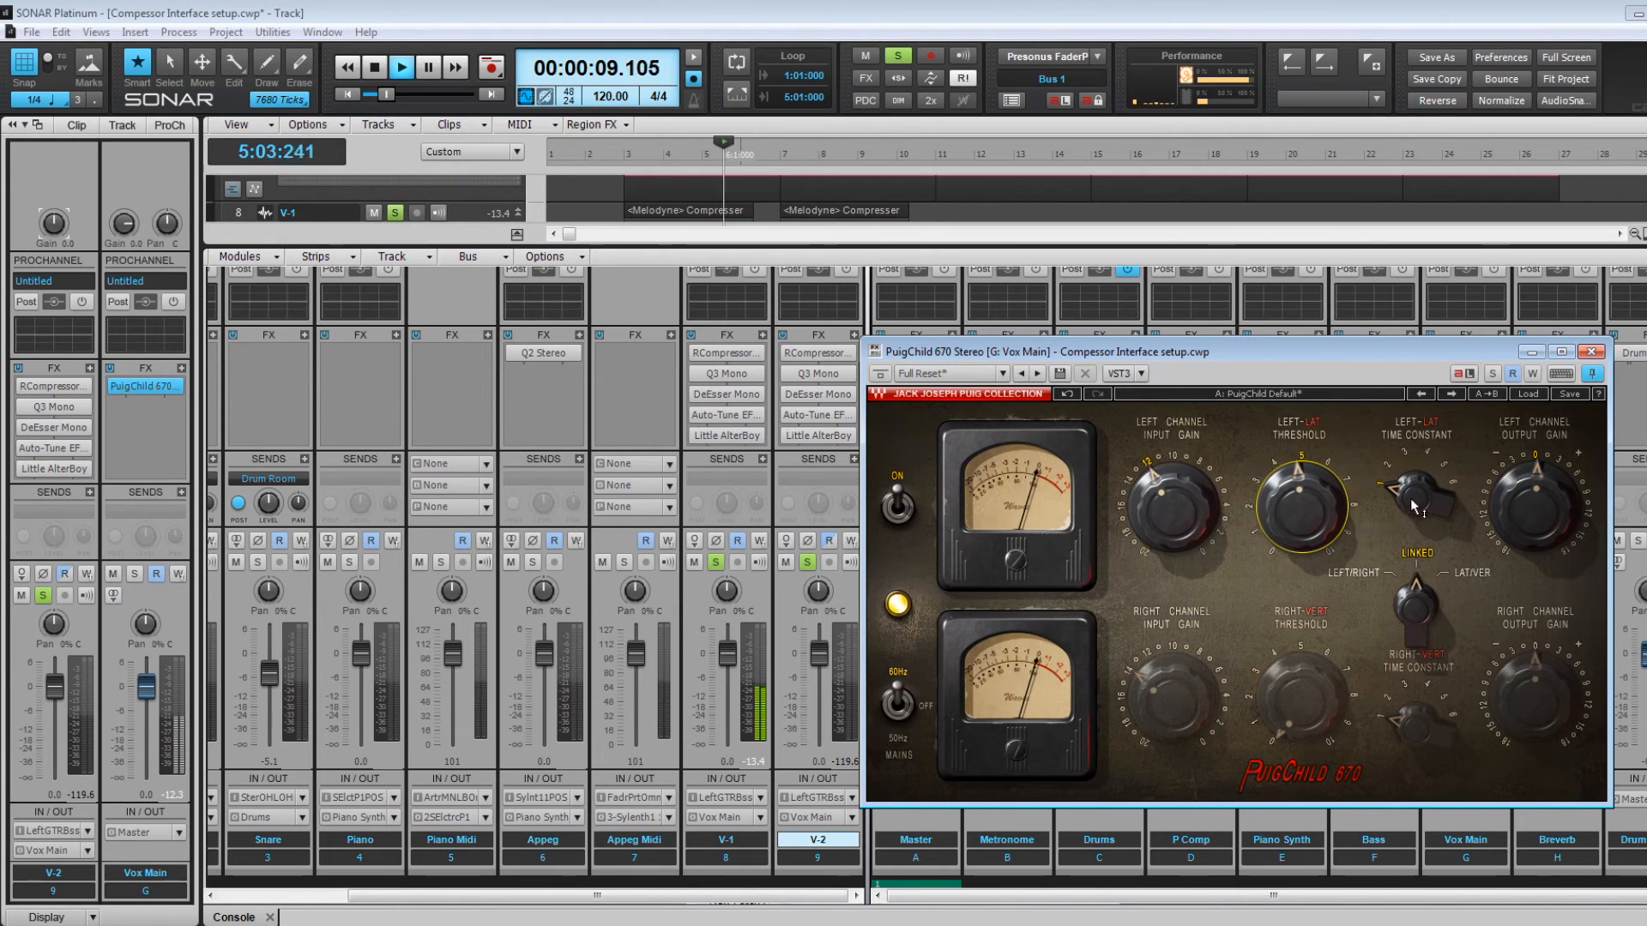
key("space")
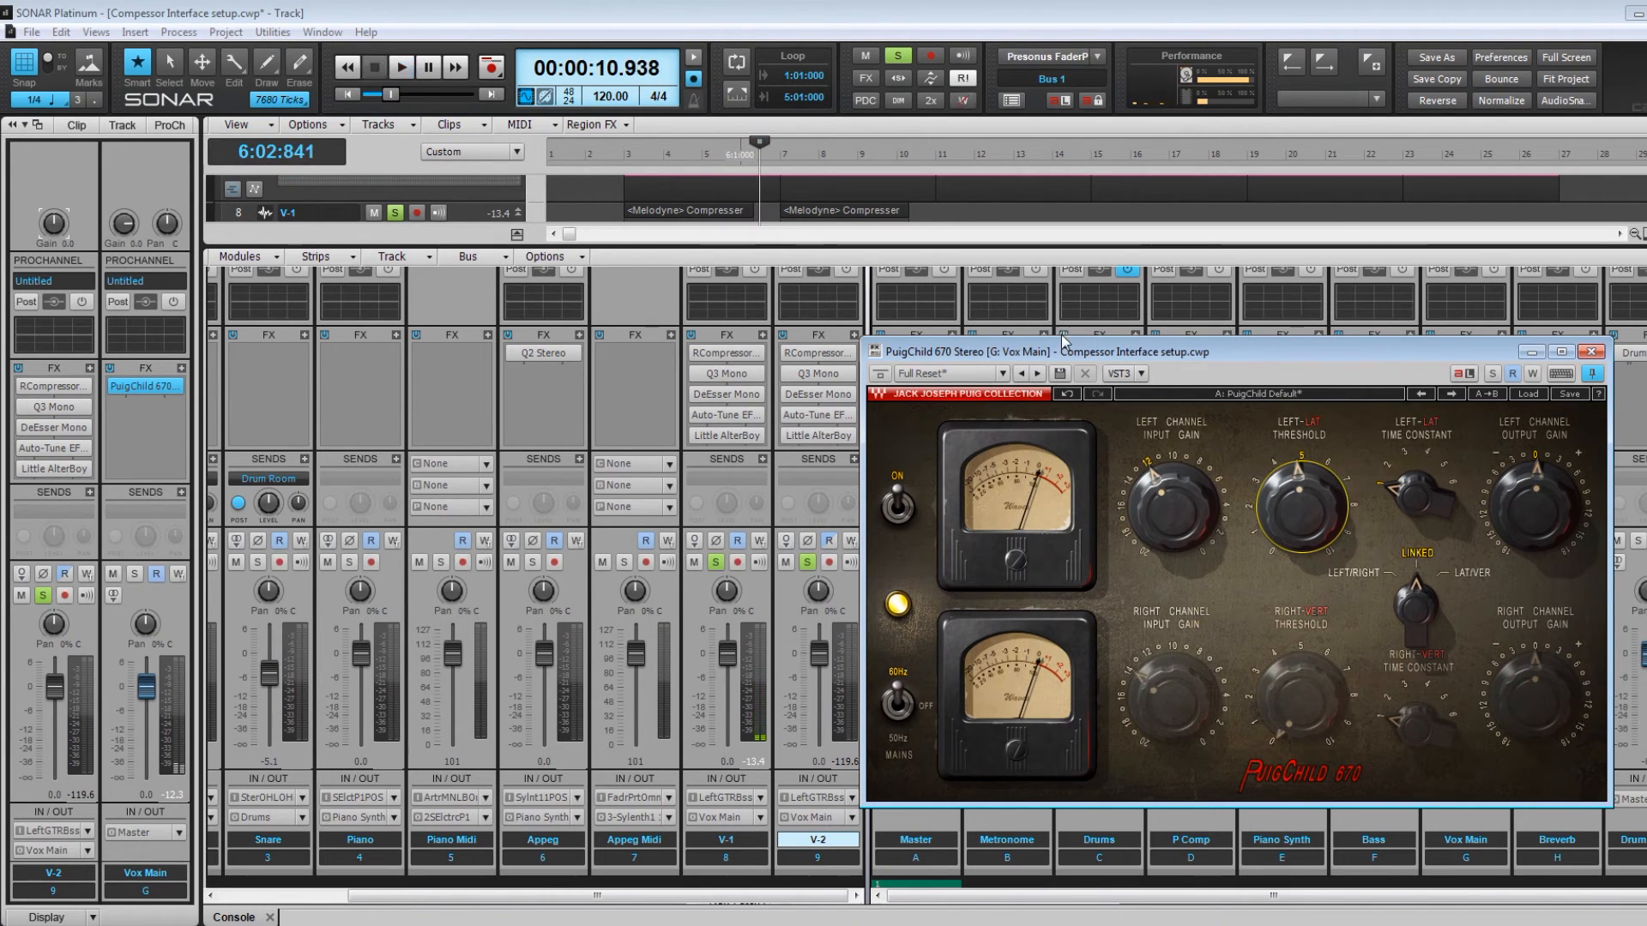
left_click_drag(1149, 352, 820, 356)
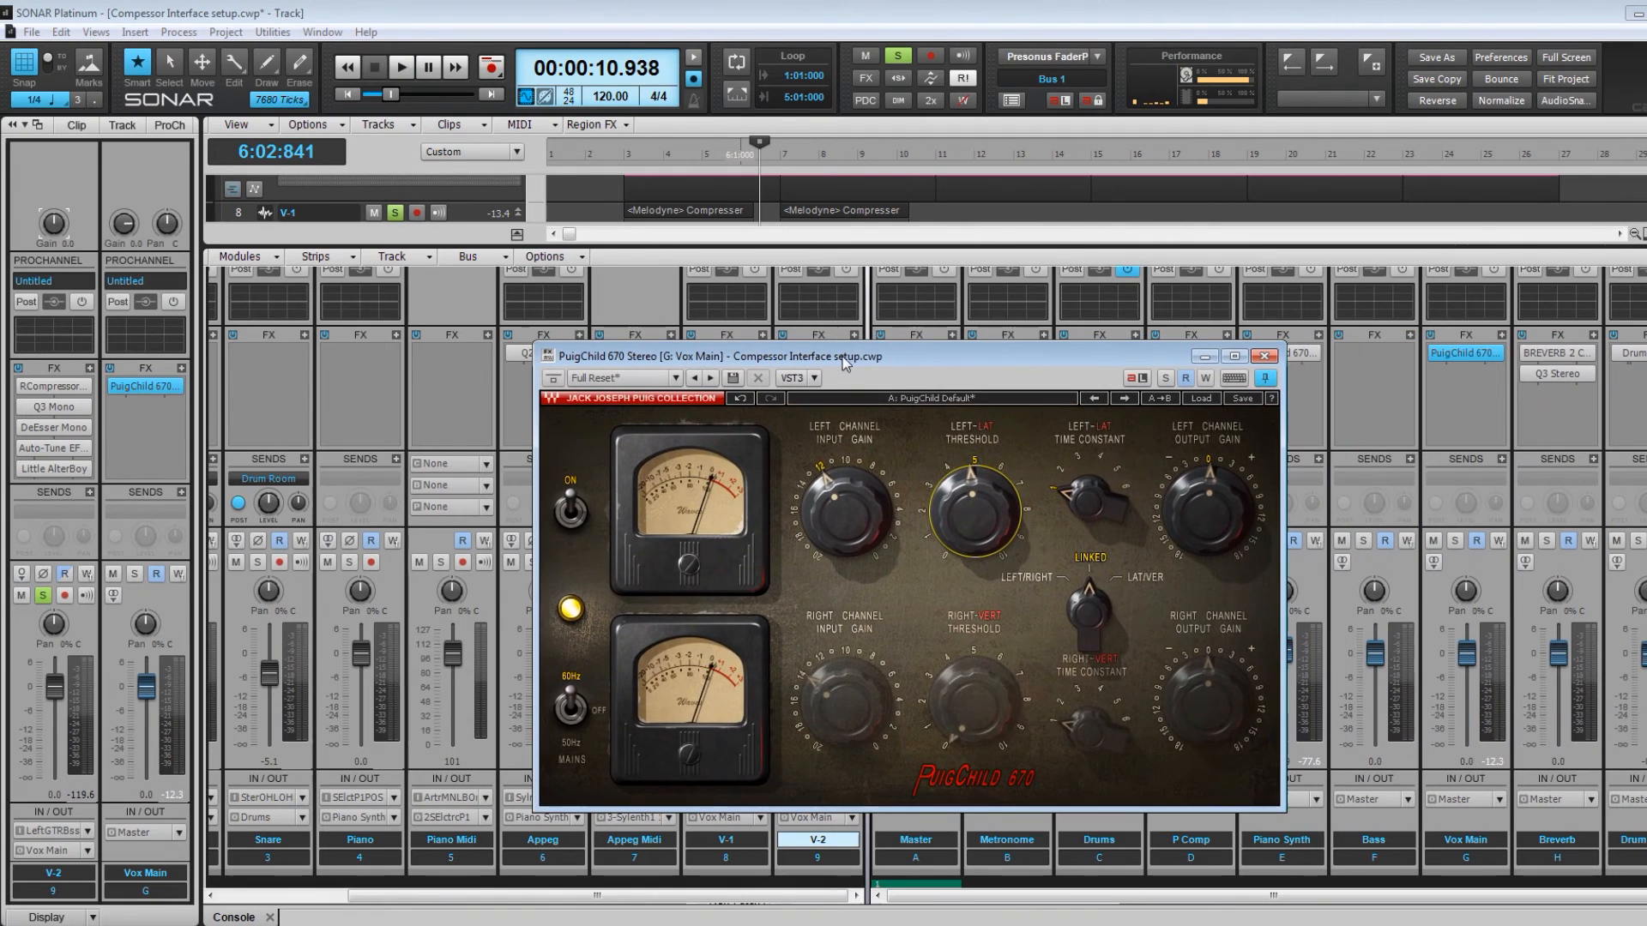
left_click(1261, 357)
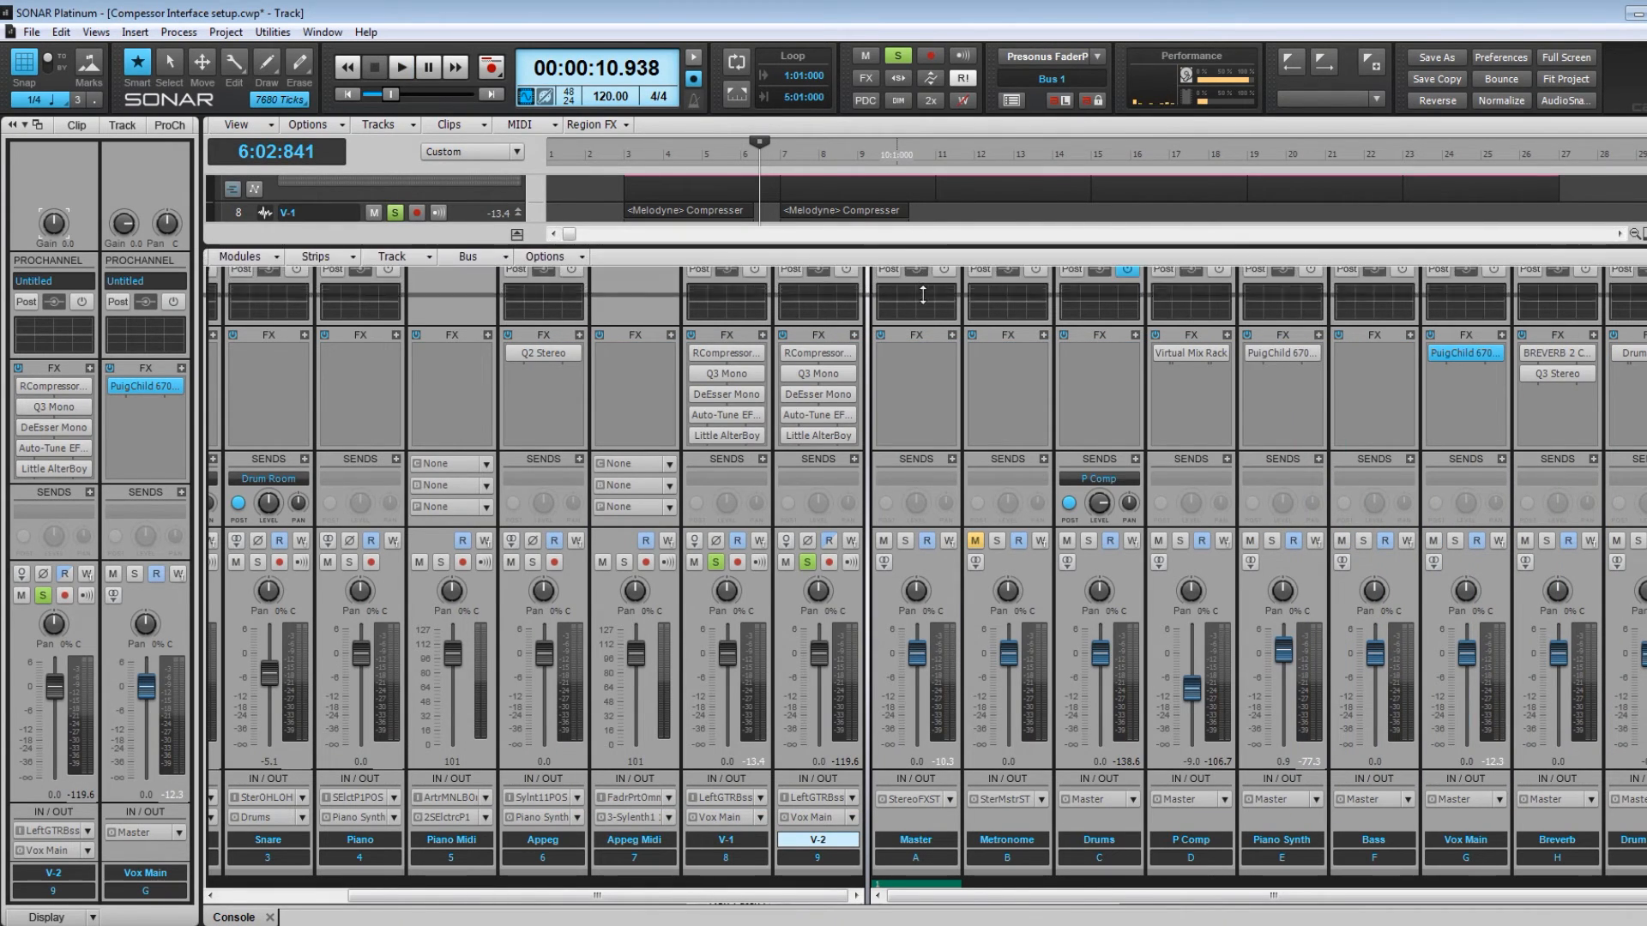
Enlarge the track view and look over the V-1 clips from measure 3 and the V-2 clips from measure 11.
left_click_drag(923, 295, 923, 357)
left_click(629, 184)
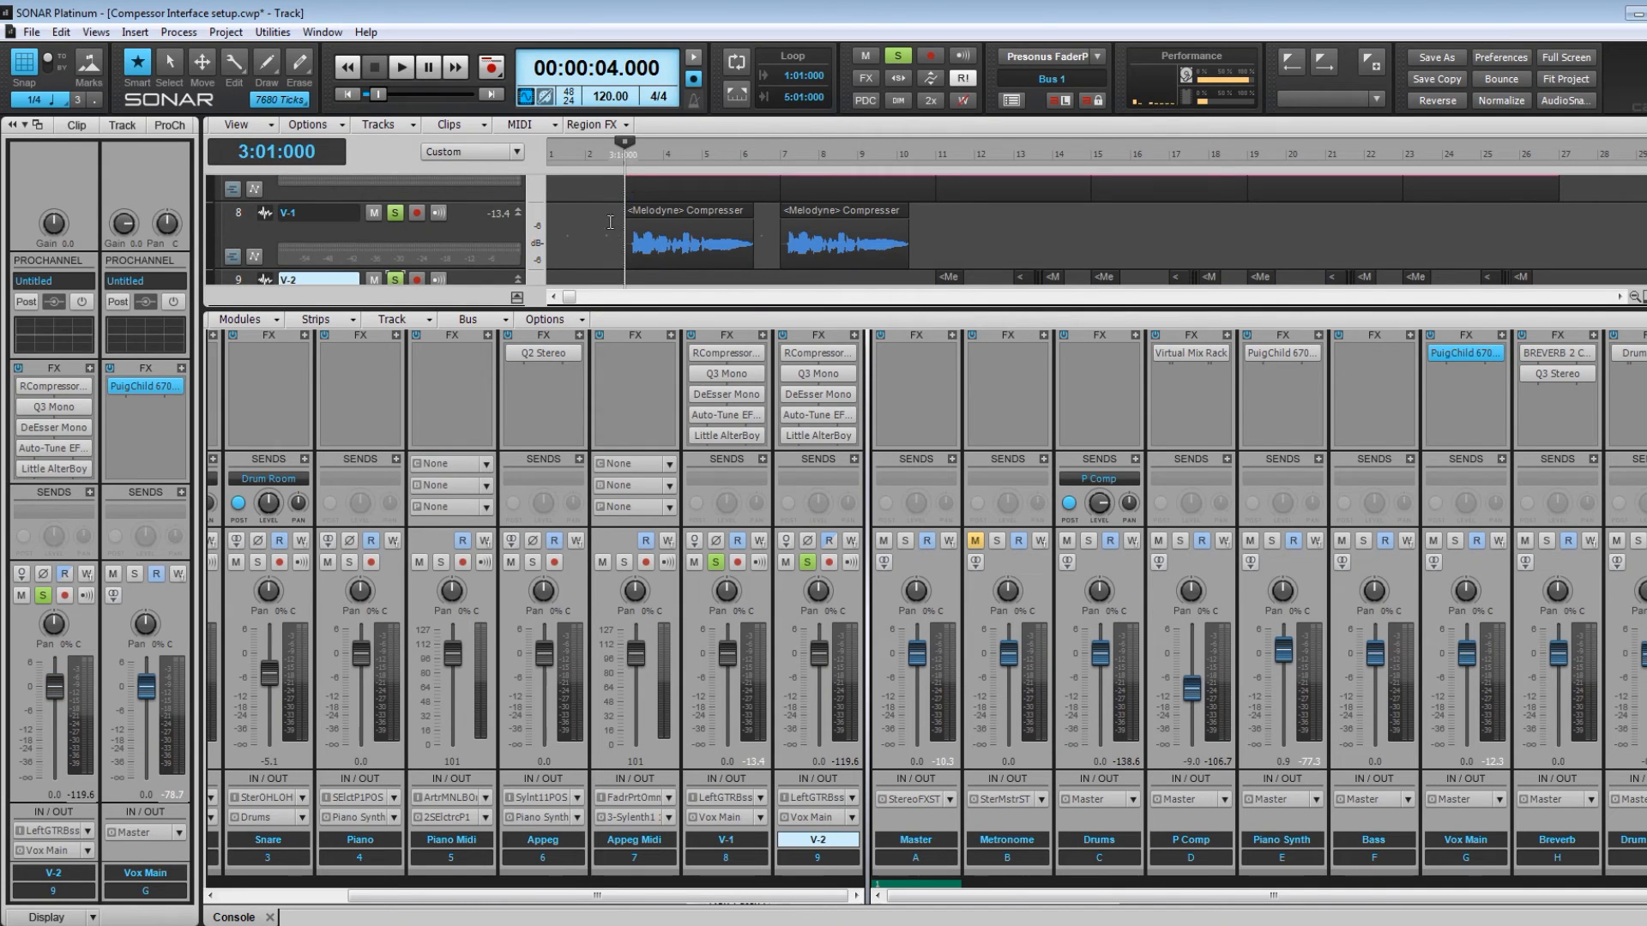
left_click_drag(612, 224, 1008, 234)
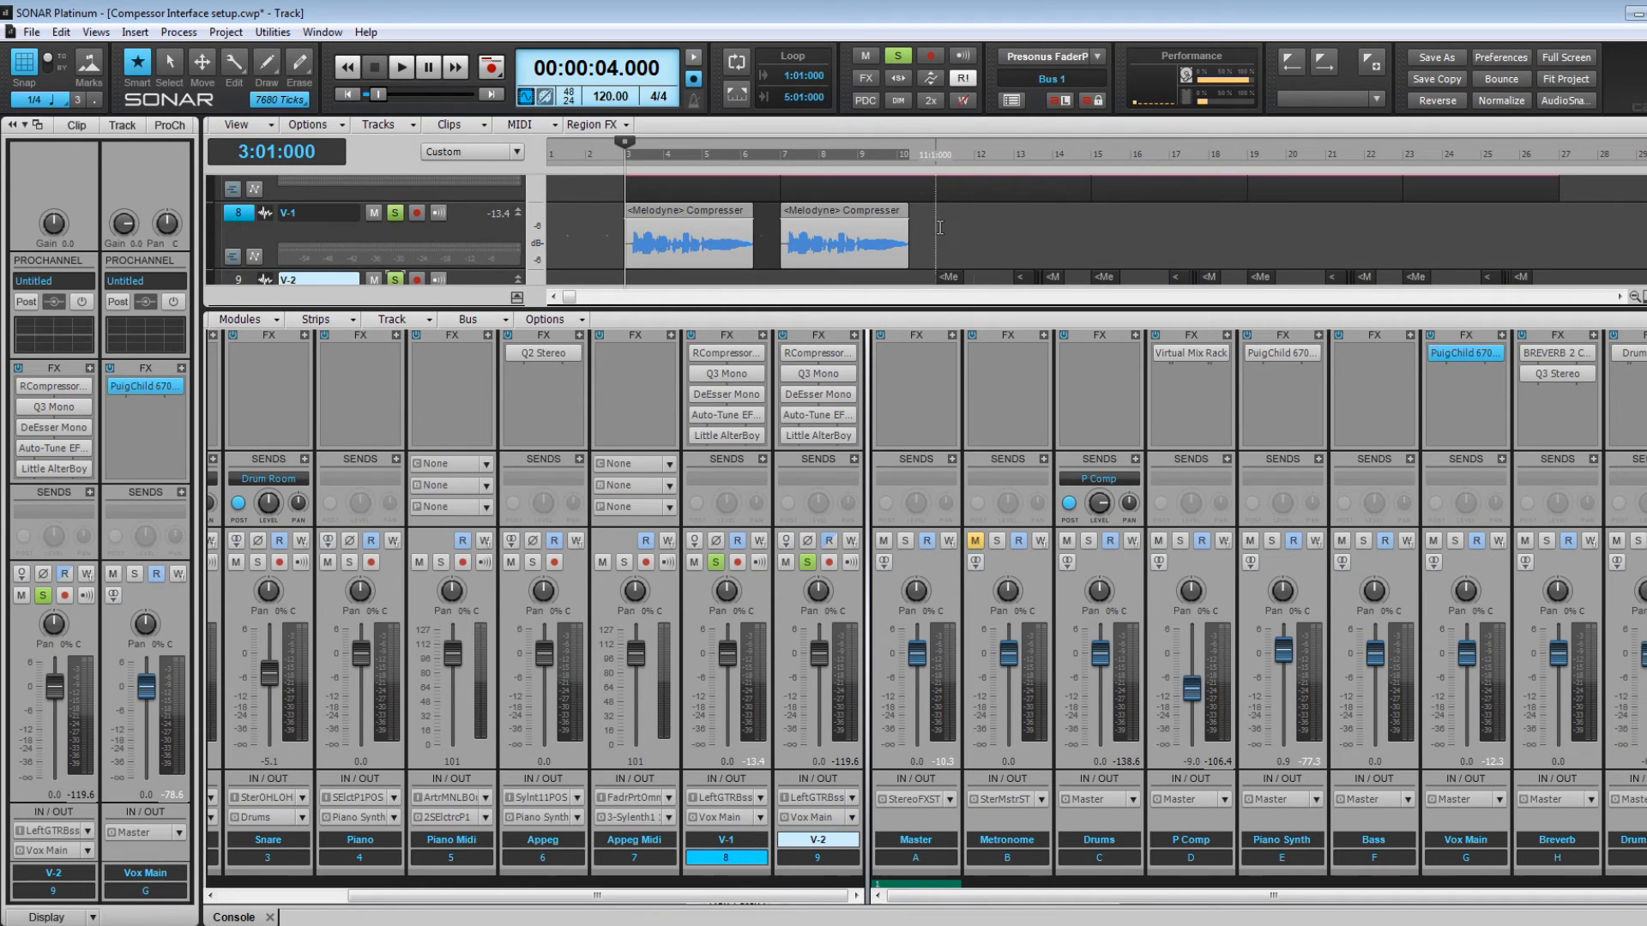
left_click(939, 227)
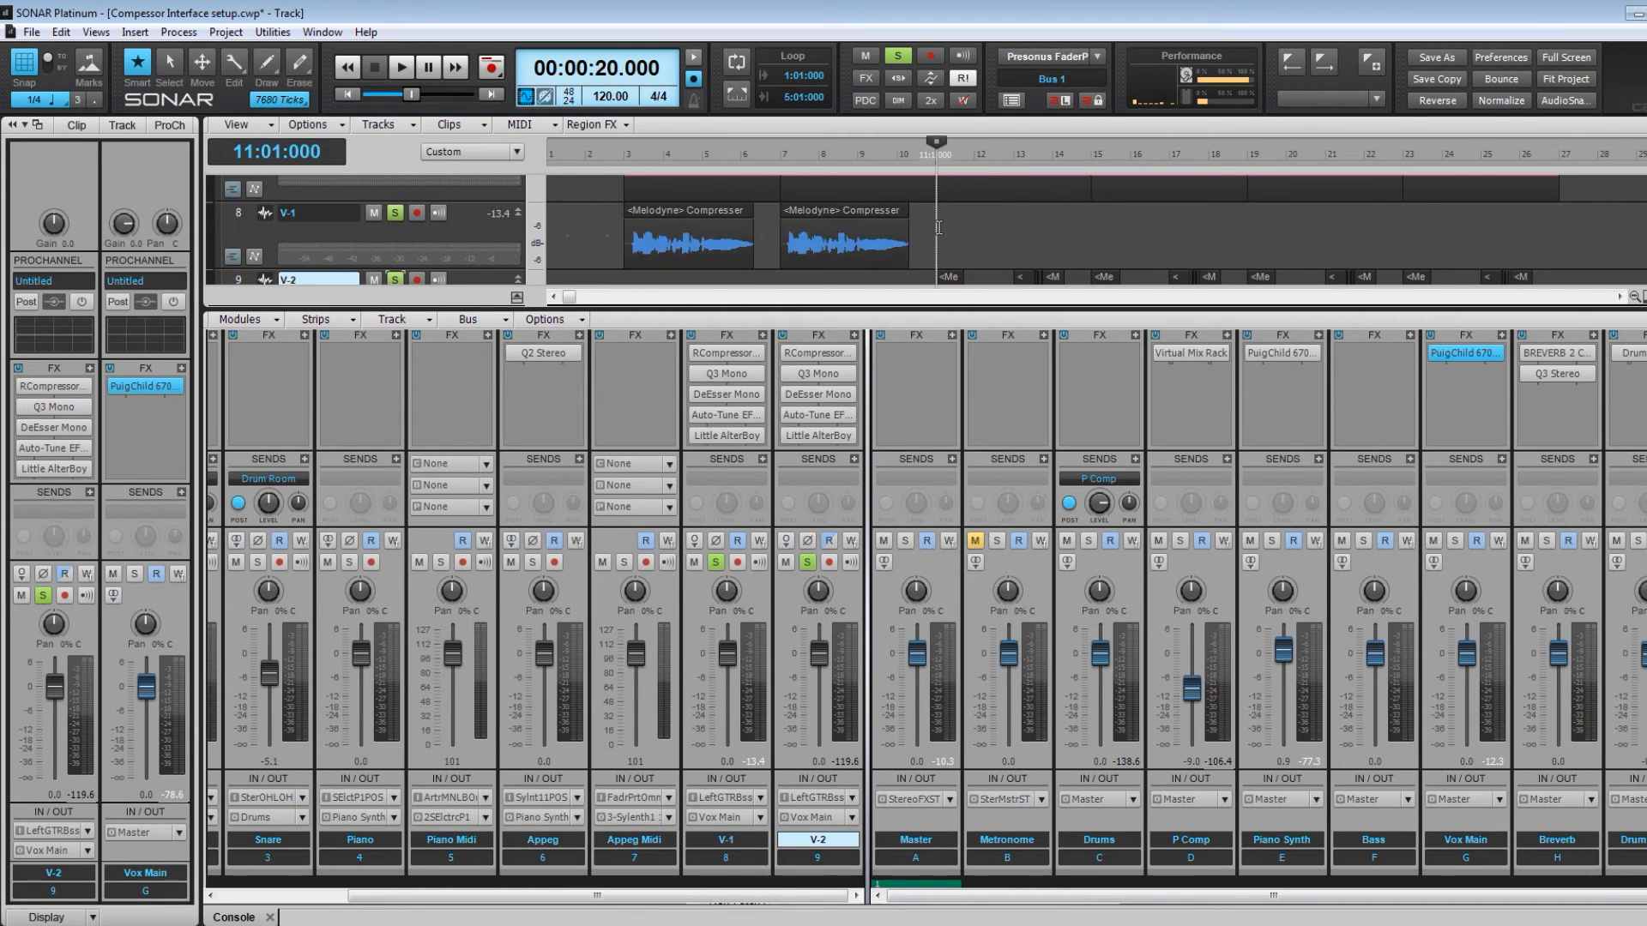
scroll(939, 228, "down", 1)
left_click_drag(939, 227, 998, 233)
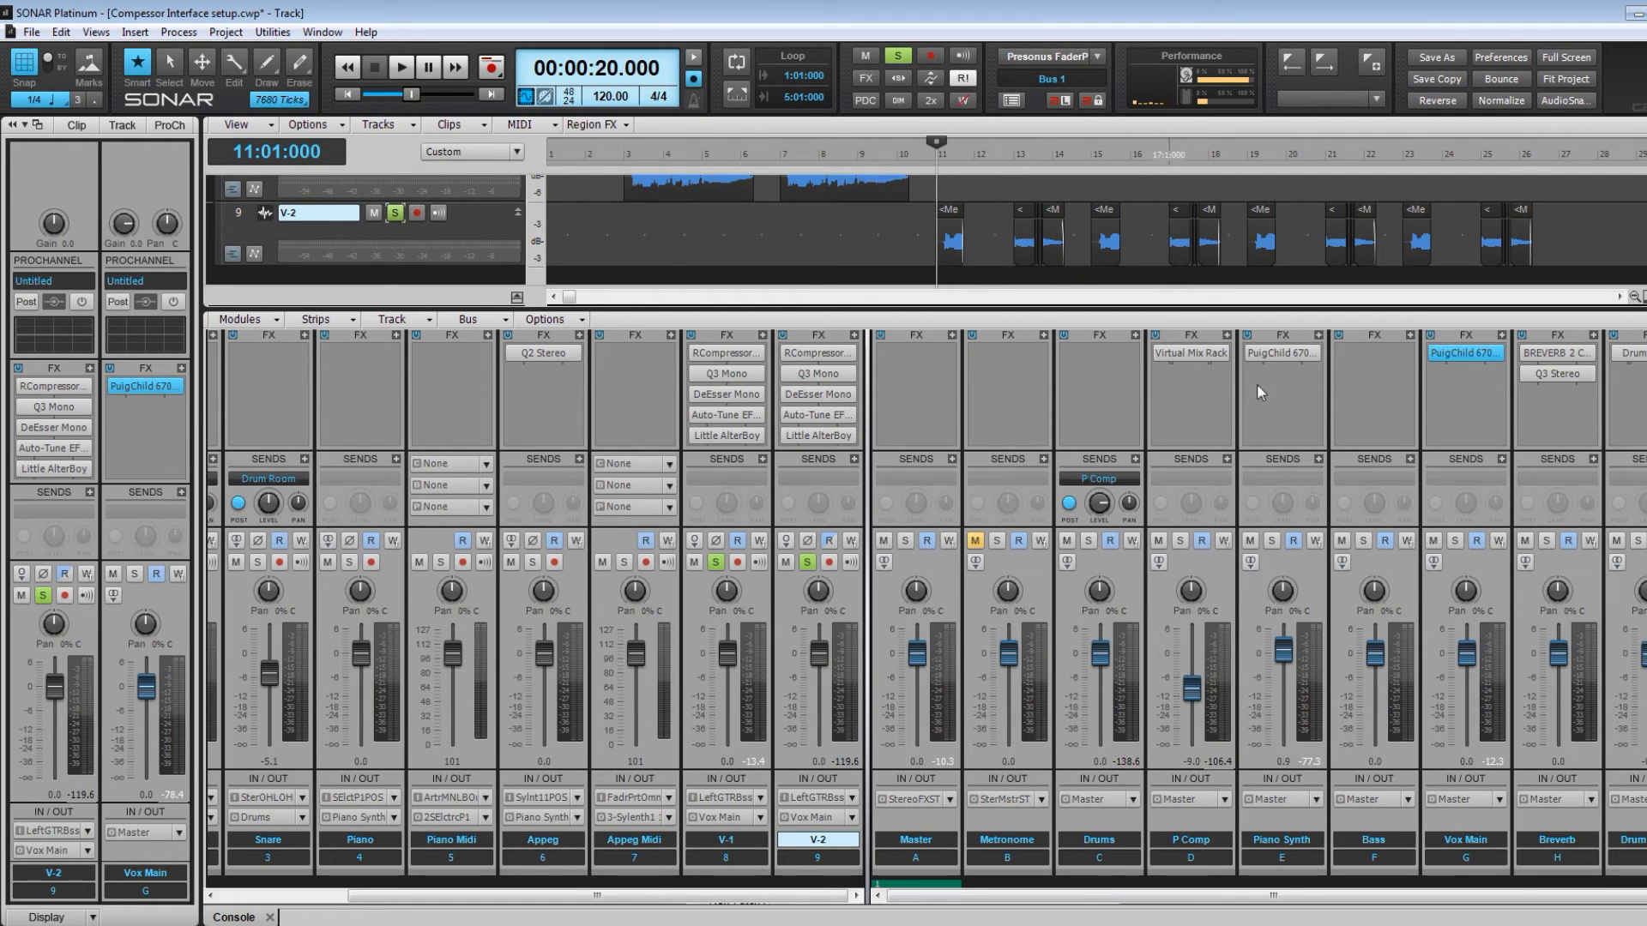
Add a Breverb send to each of the V-1 and V-2 tracks.
right_click(724, 496)
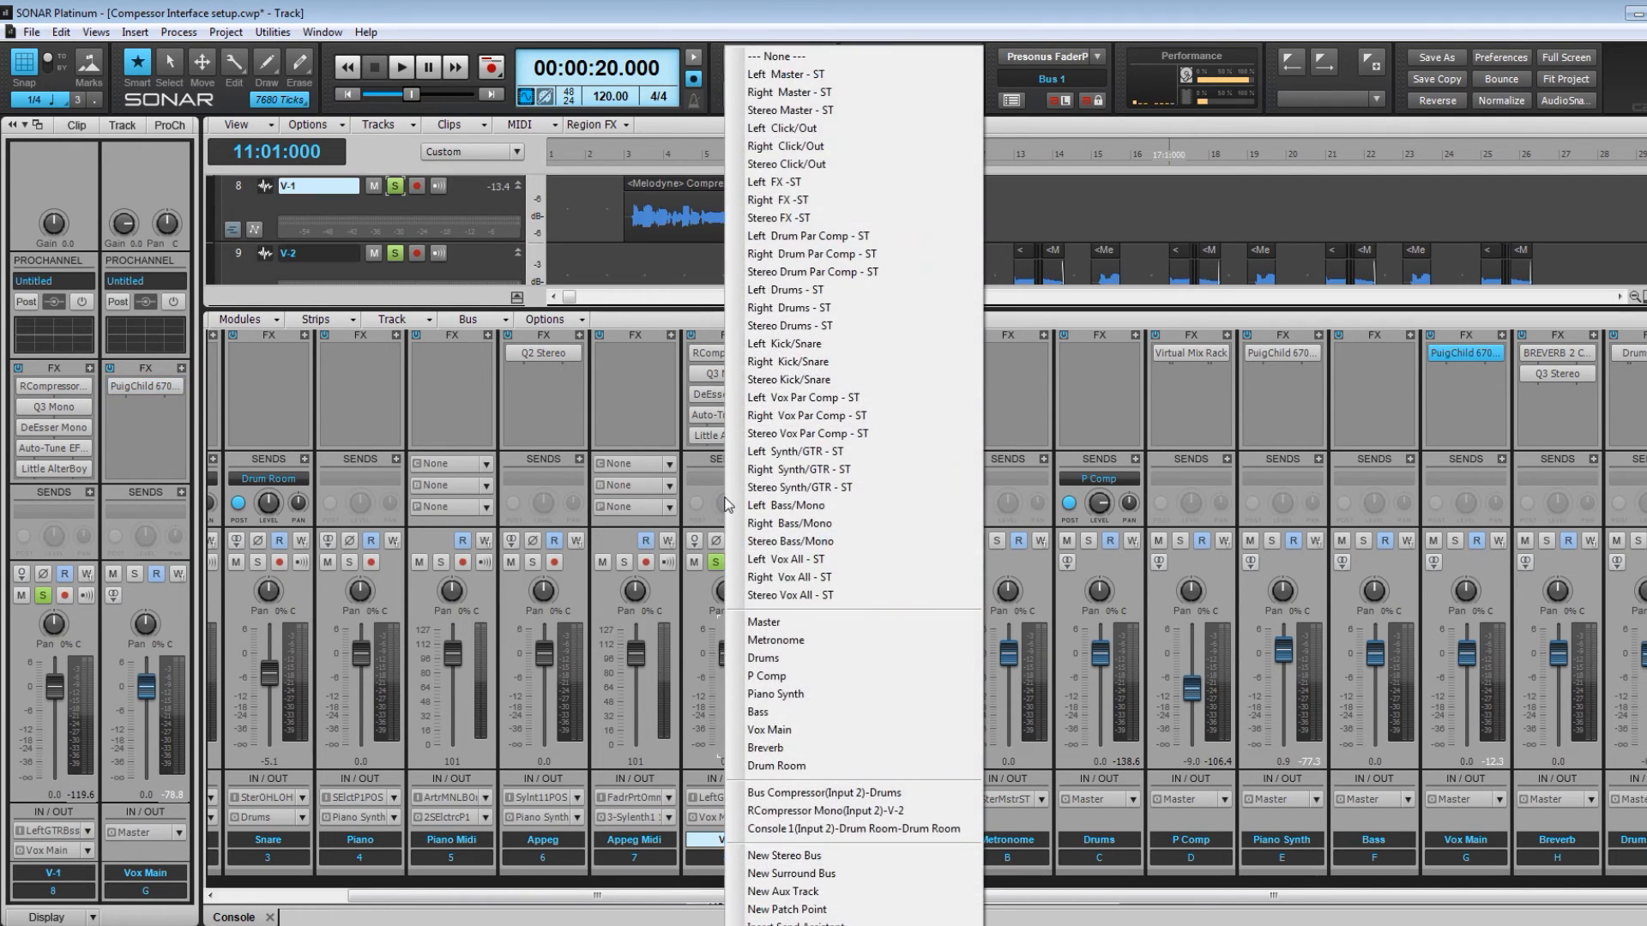
left_click(799, 749)
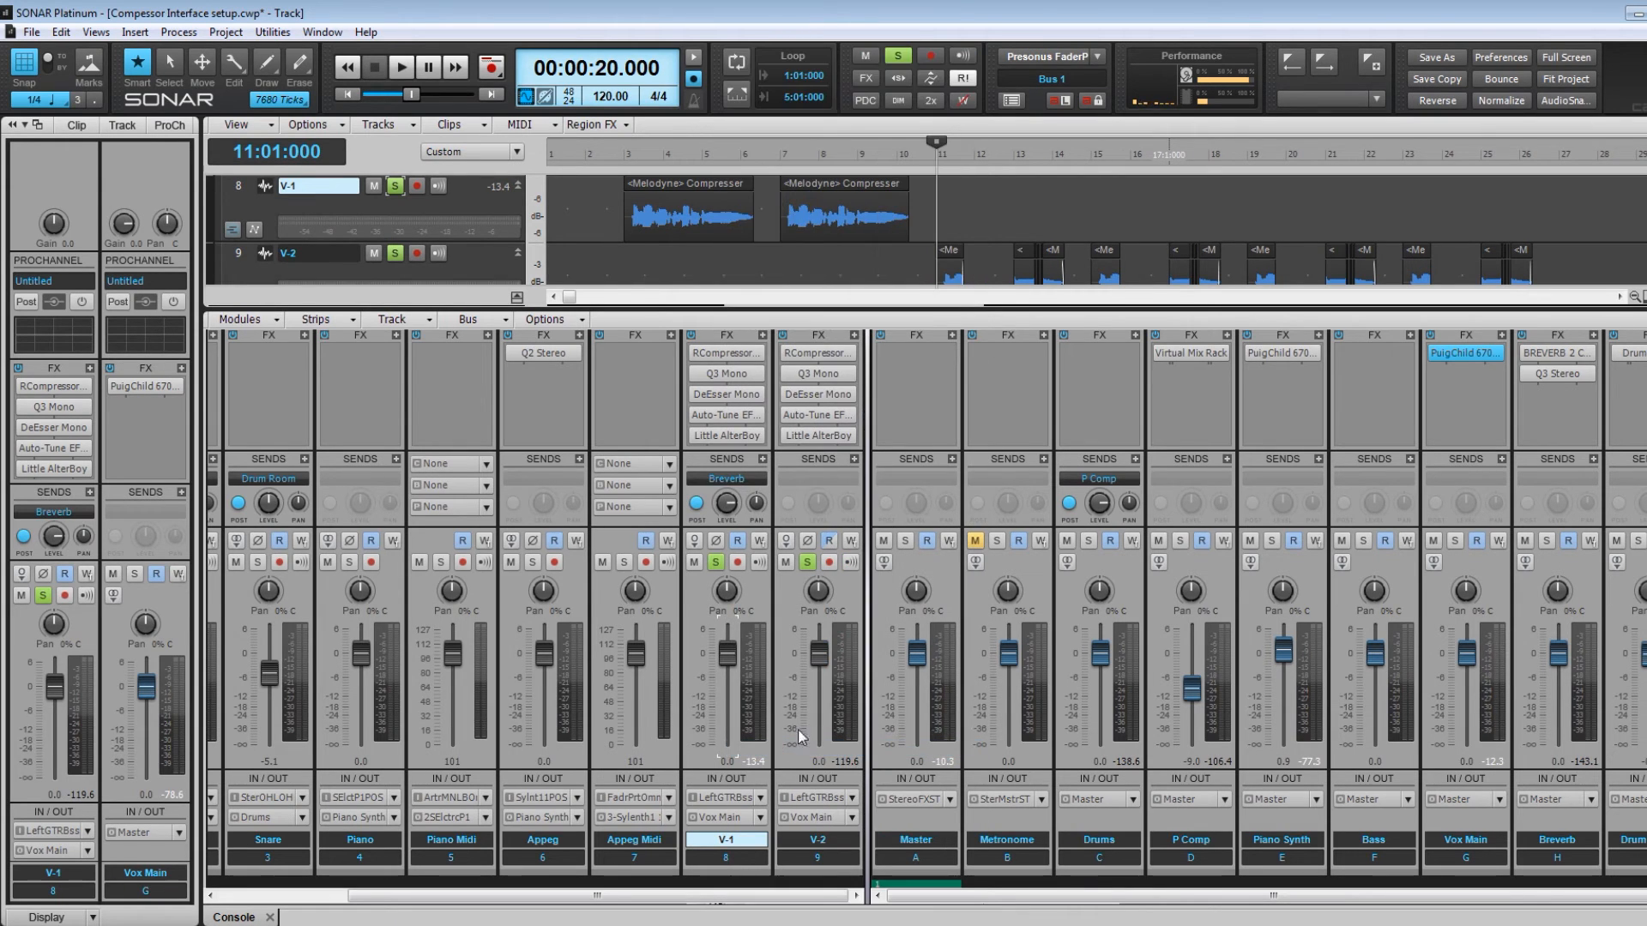
right_click(815, 486)
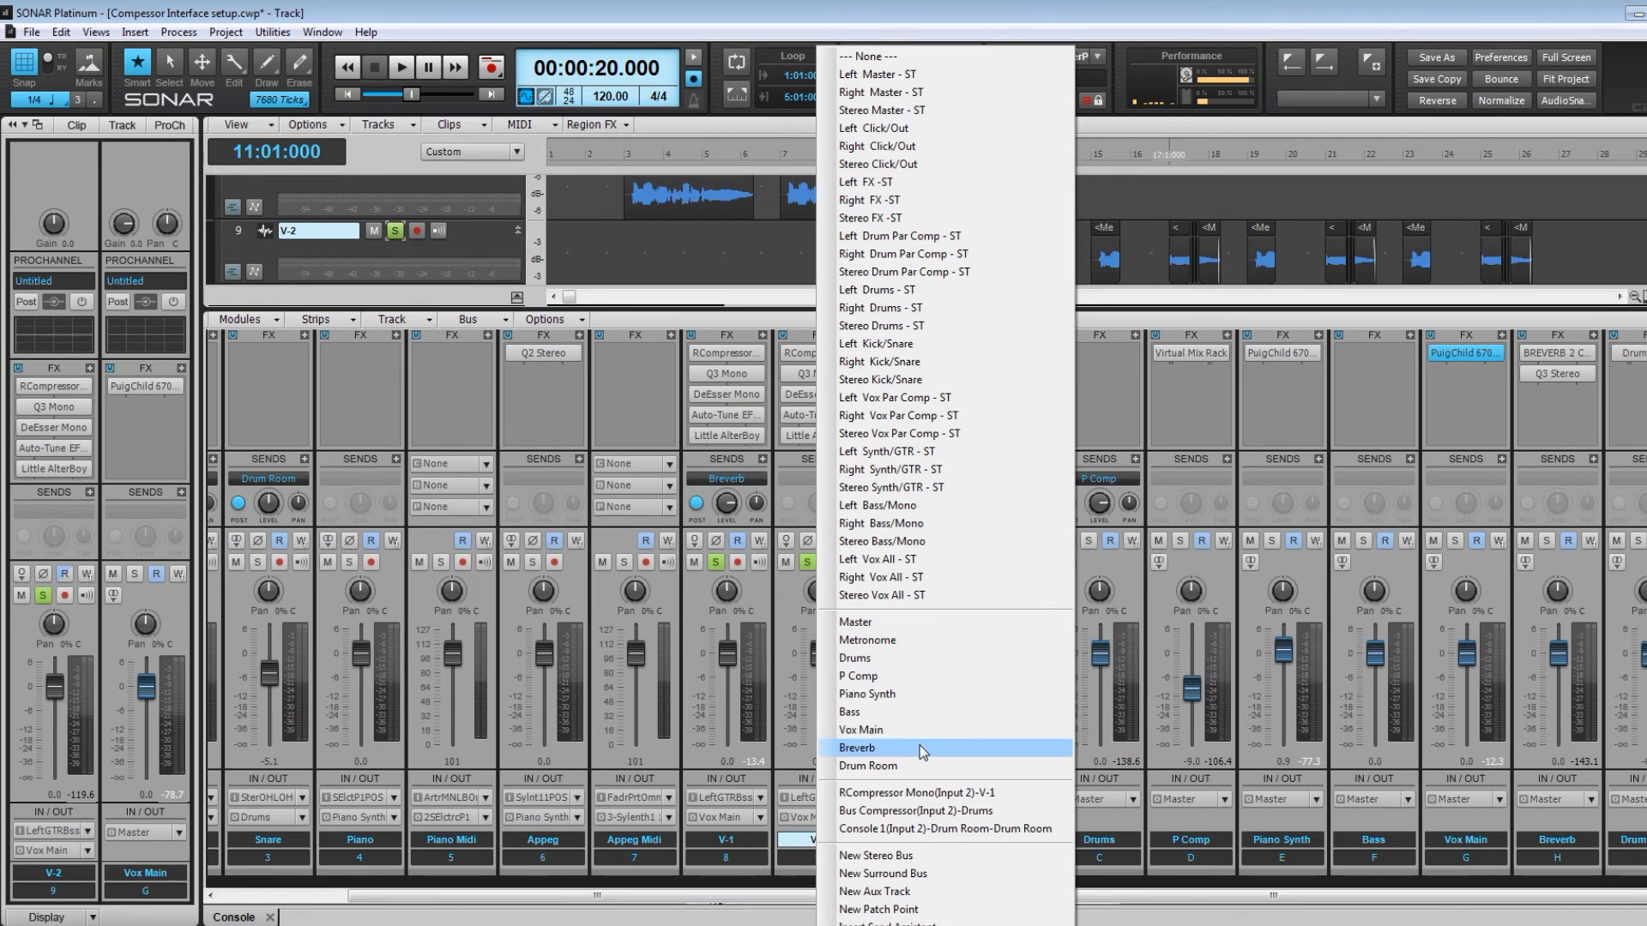
left_click(919, 744)
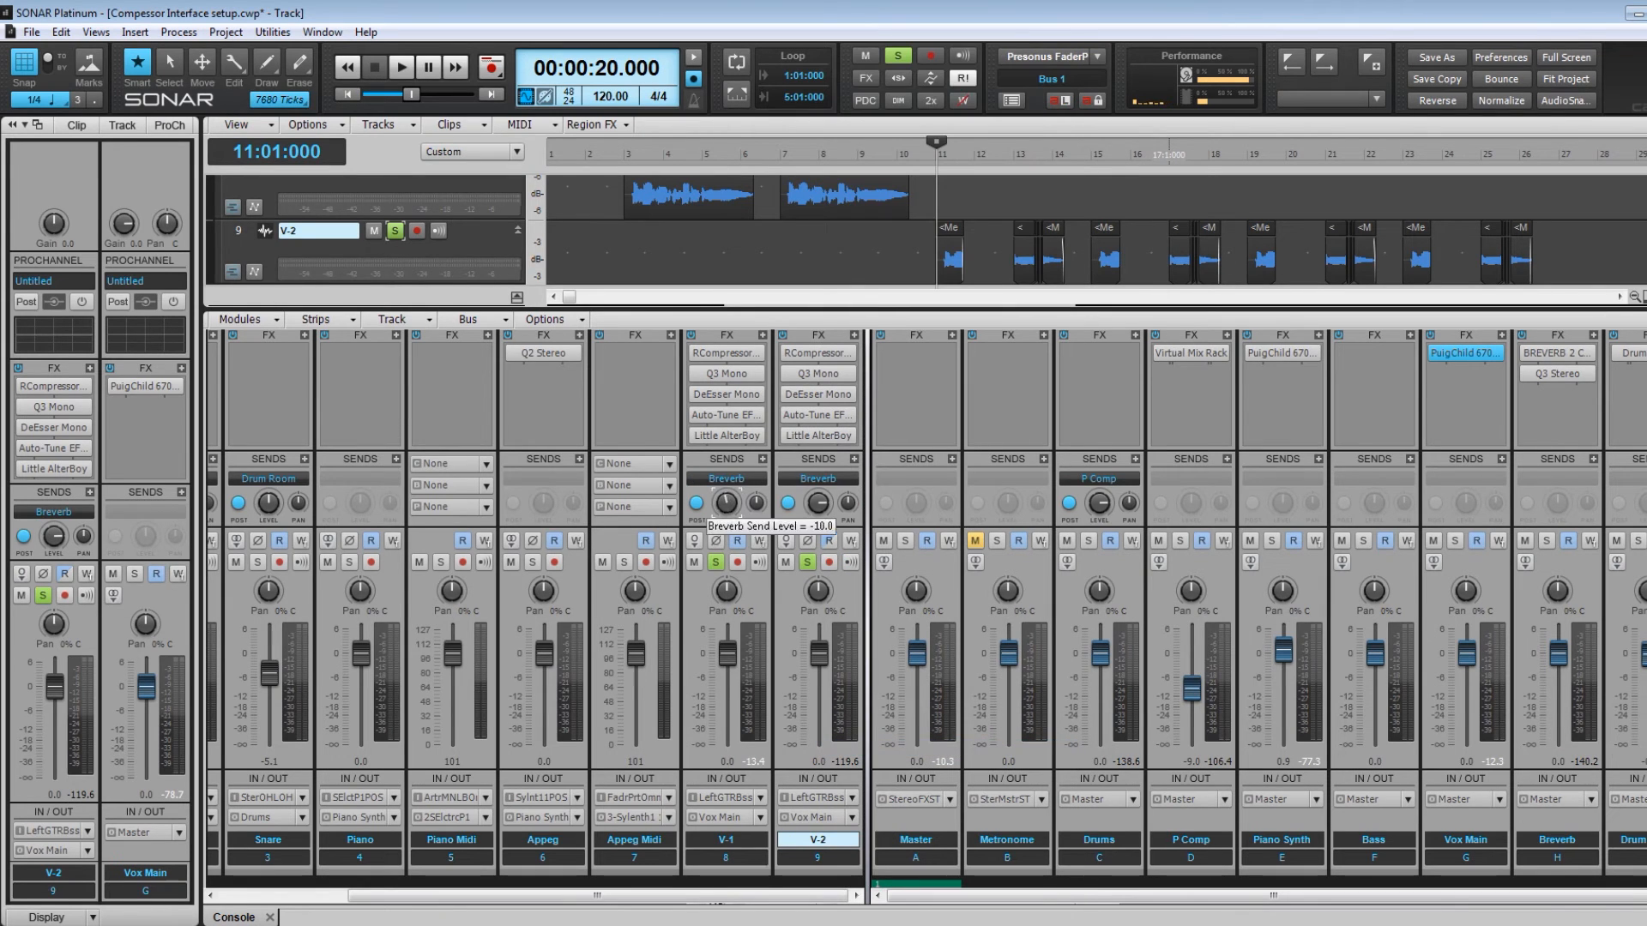
Review the settings of the BREVERB 2 and Q3 Stereo plug-ins on the Breverb bus.
double_click(1557, 352)
left_click_drag(1048, 357, 1019, 150)
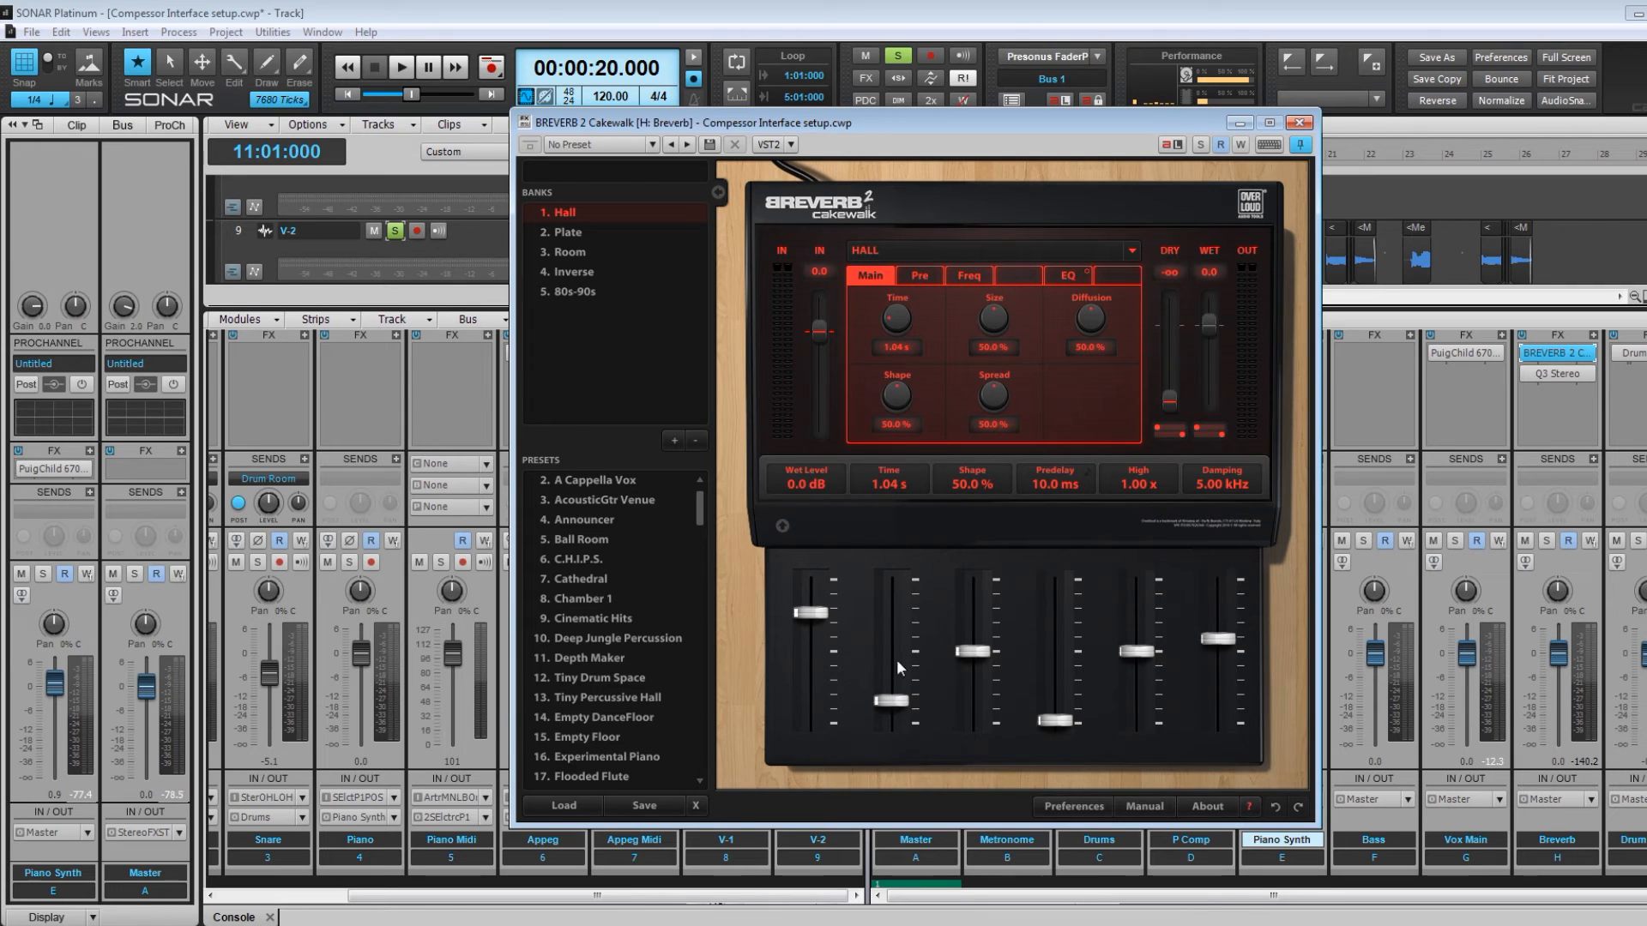
left_click(1300, 123)
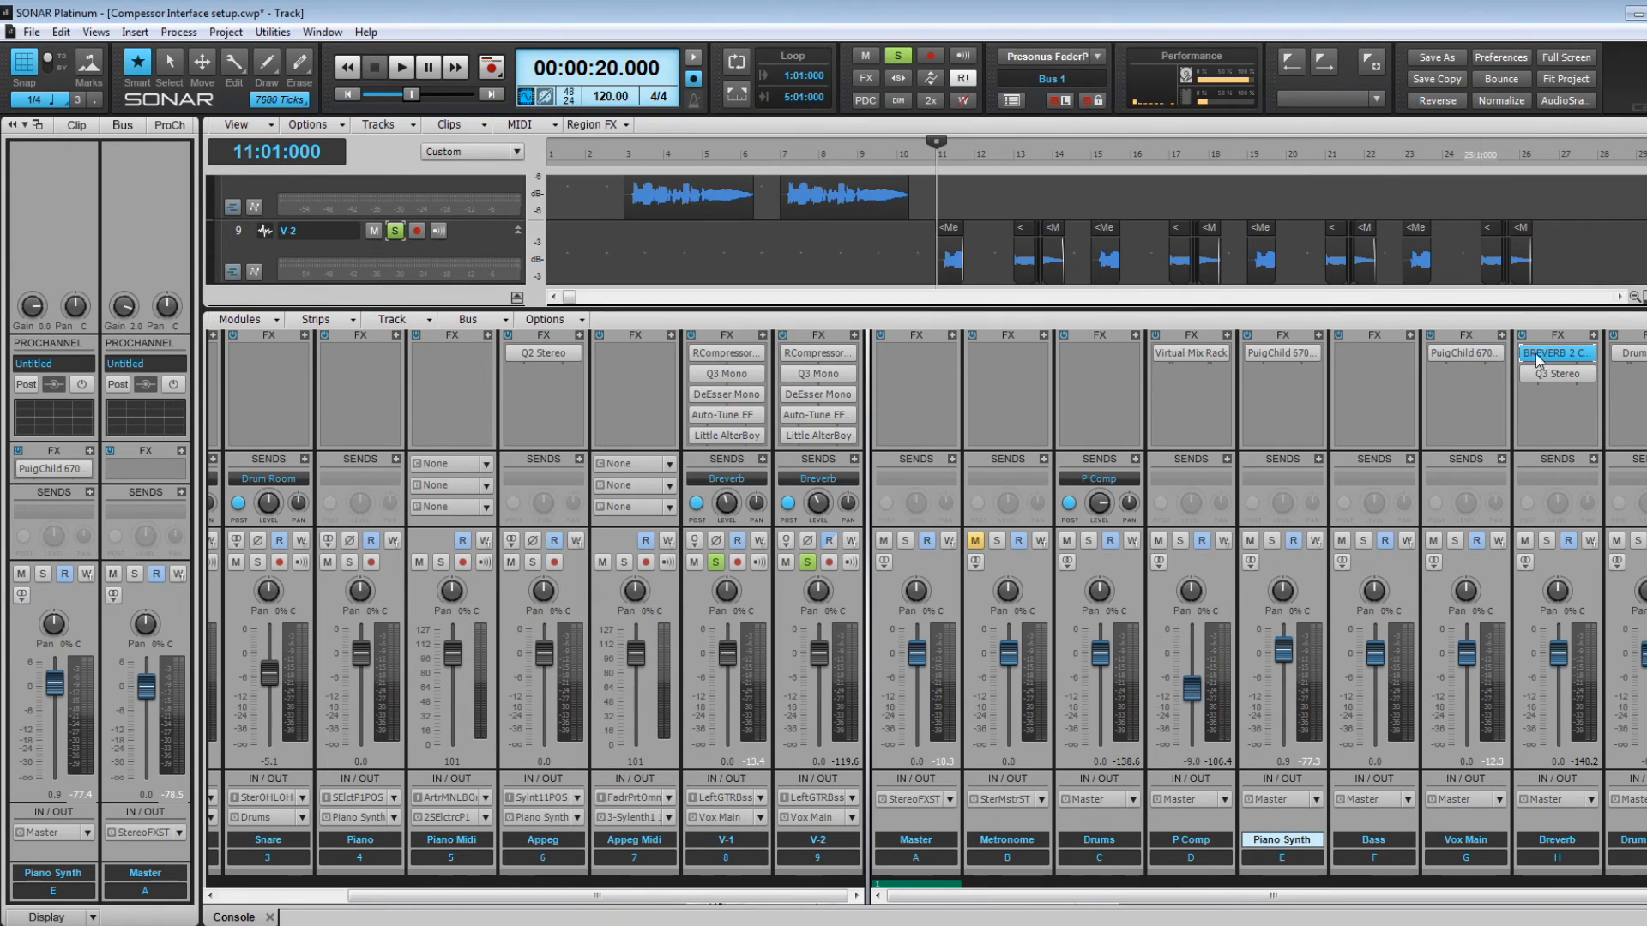
double_click(1557, 374)
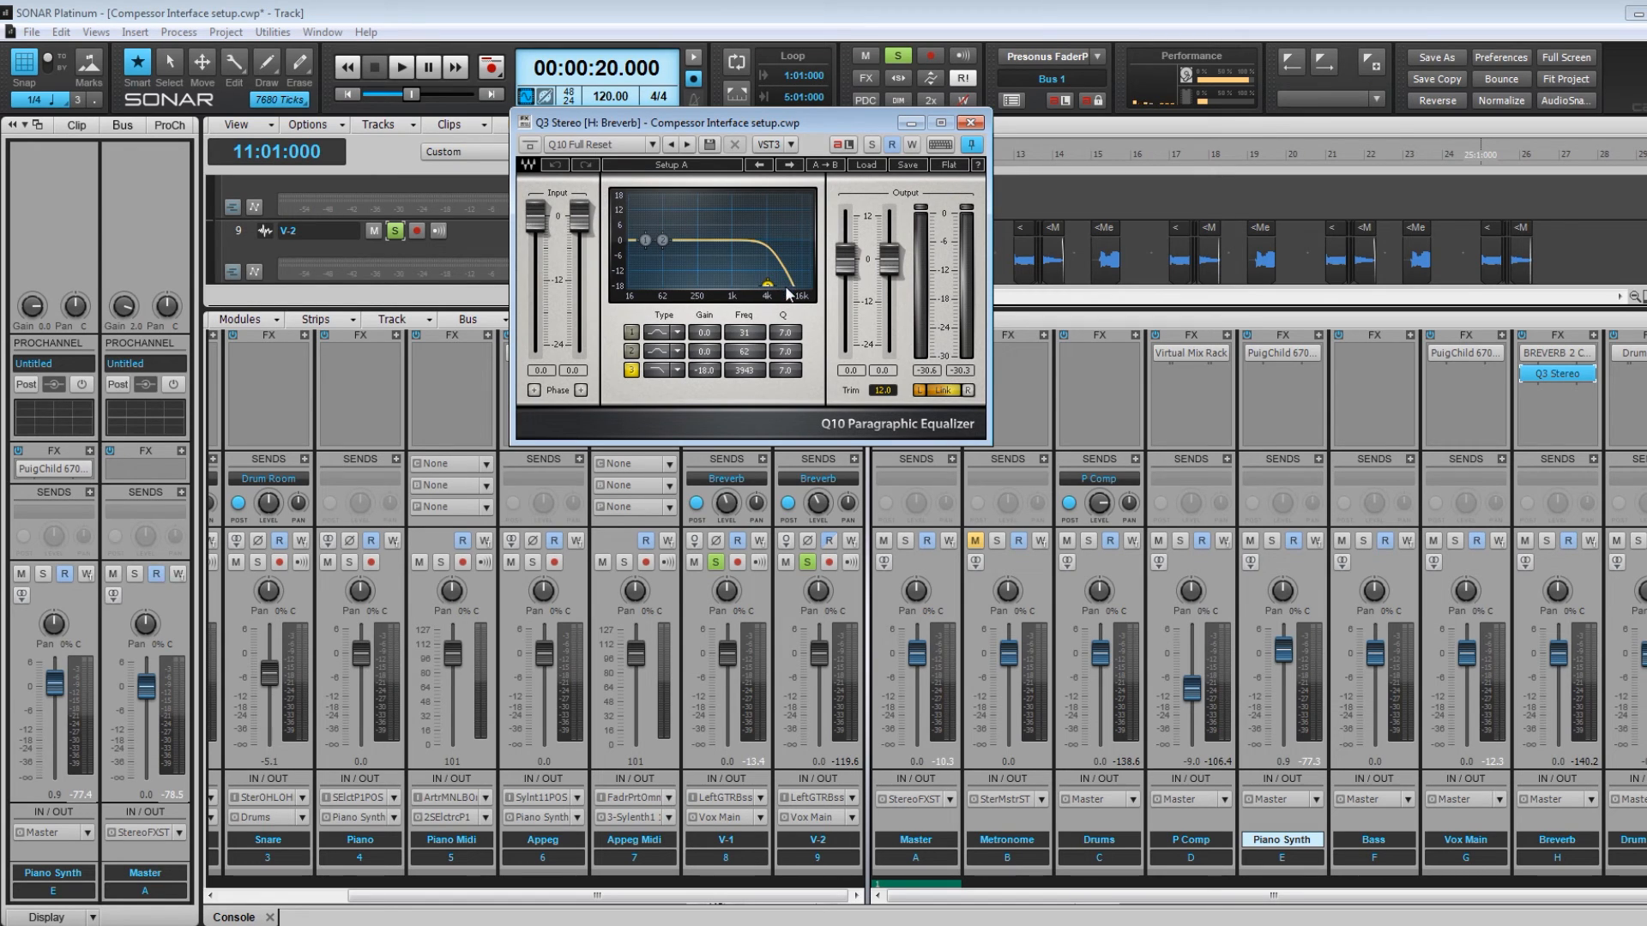
left_click(971, 123)
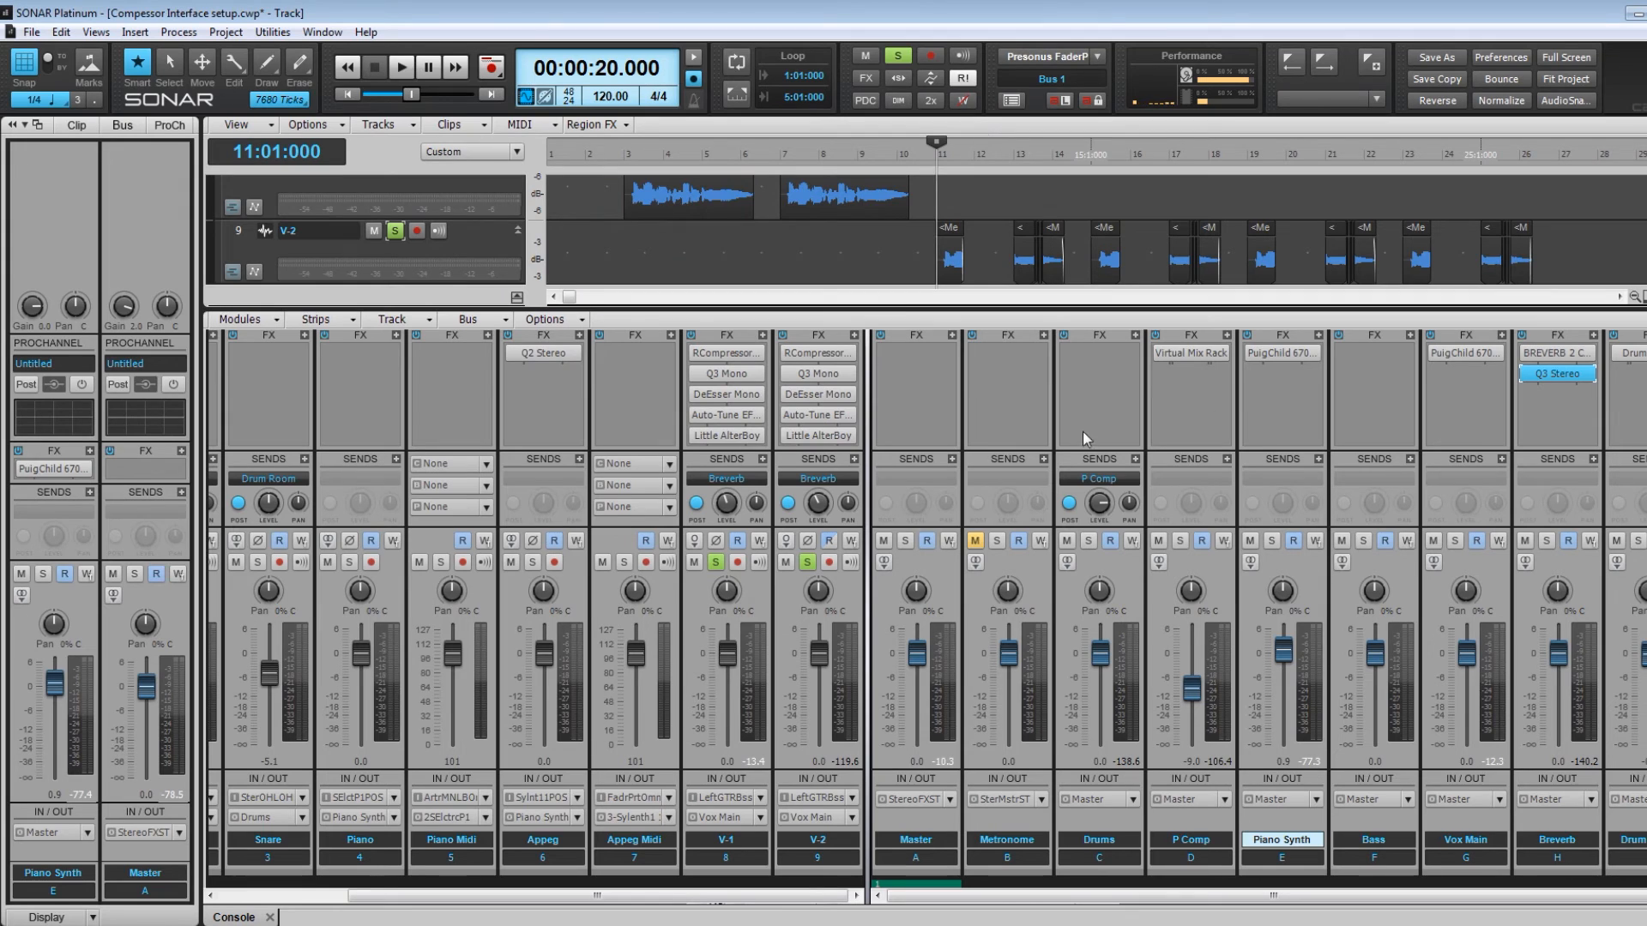
Audition the vocals from measure 3 with and without the Breverb bus, and clear the V-1 and V-2 solos.
left_click(789, 515)
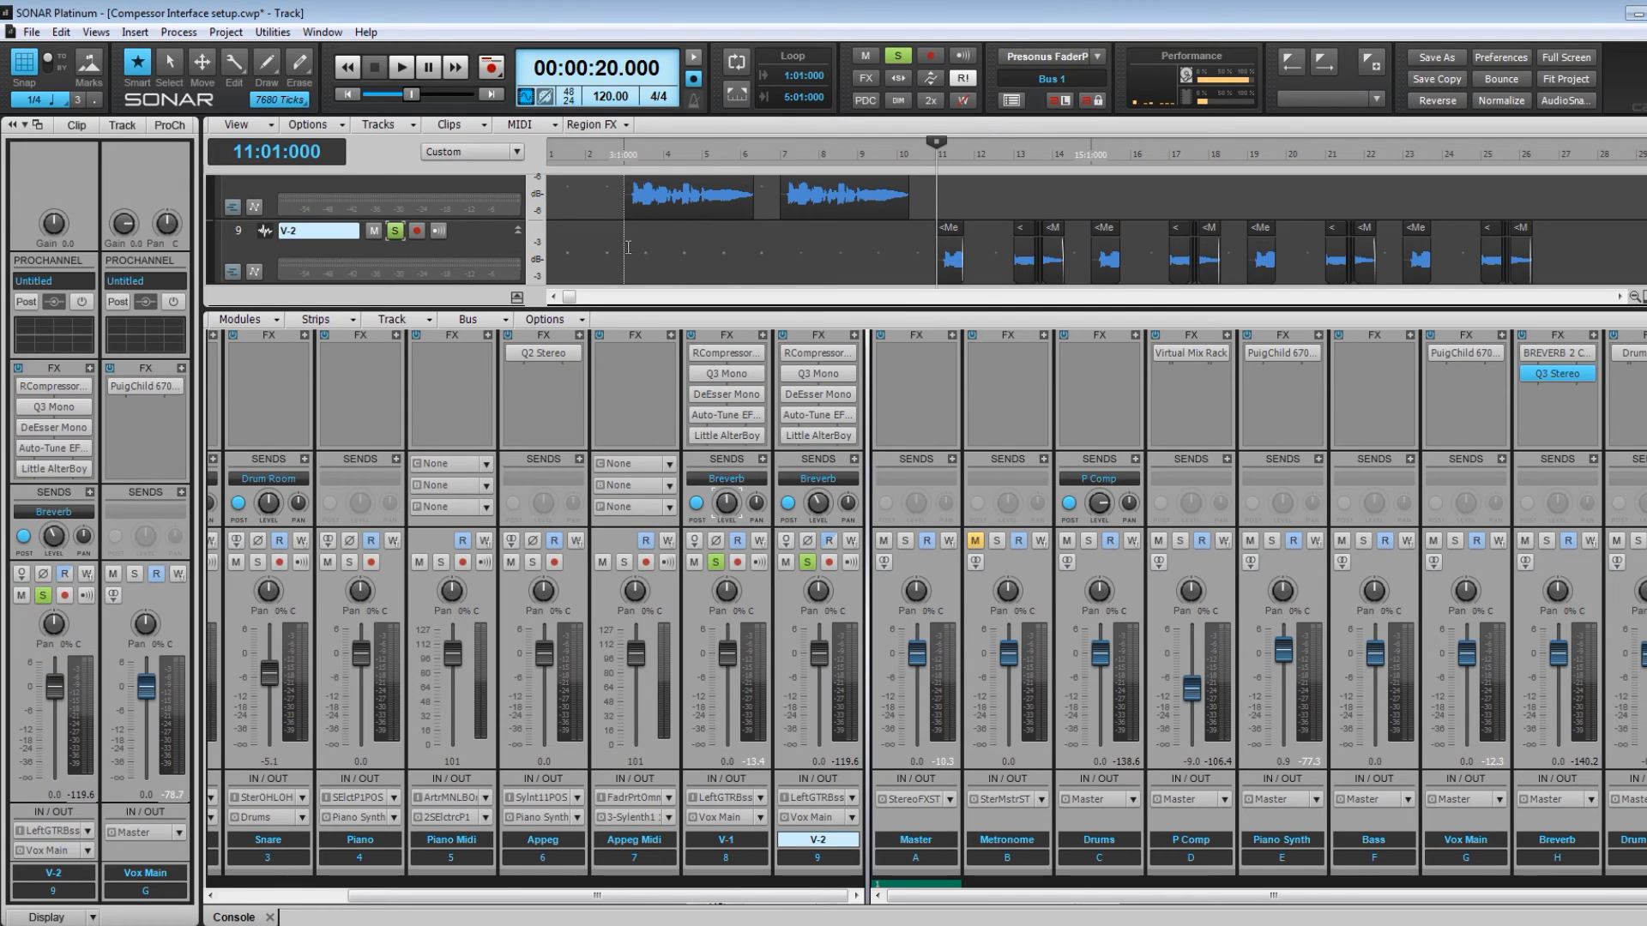
left_click(624, 241)
key("space")
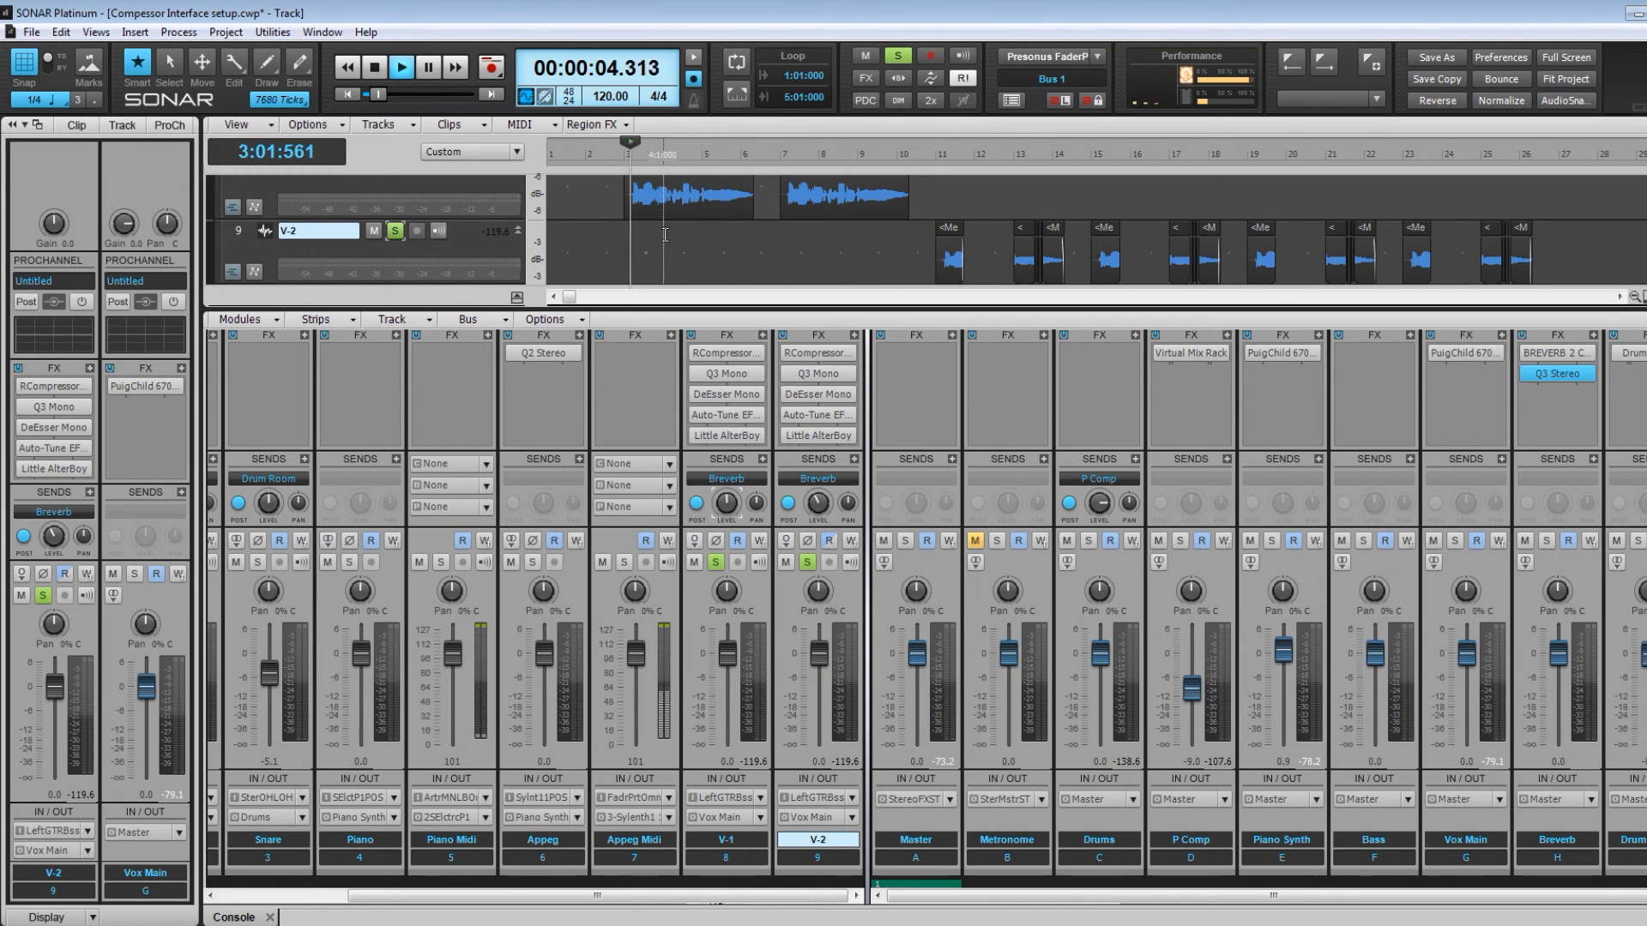
left_click(1524, 541)
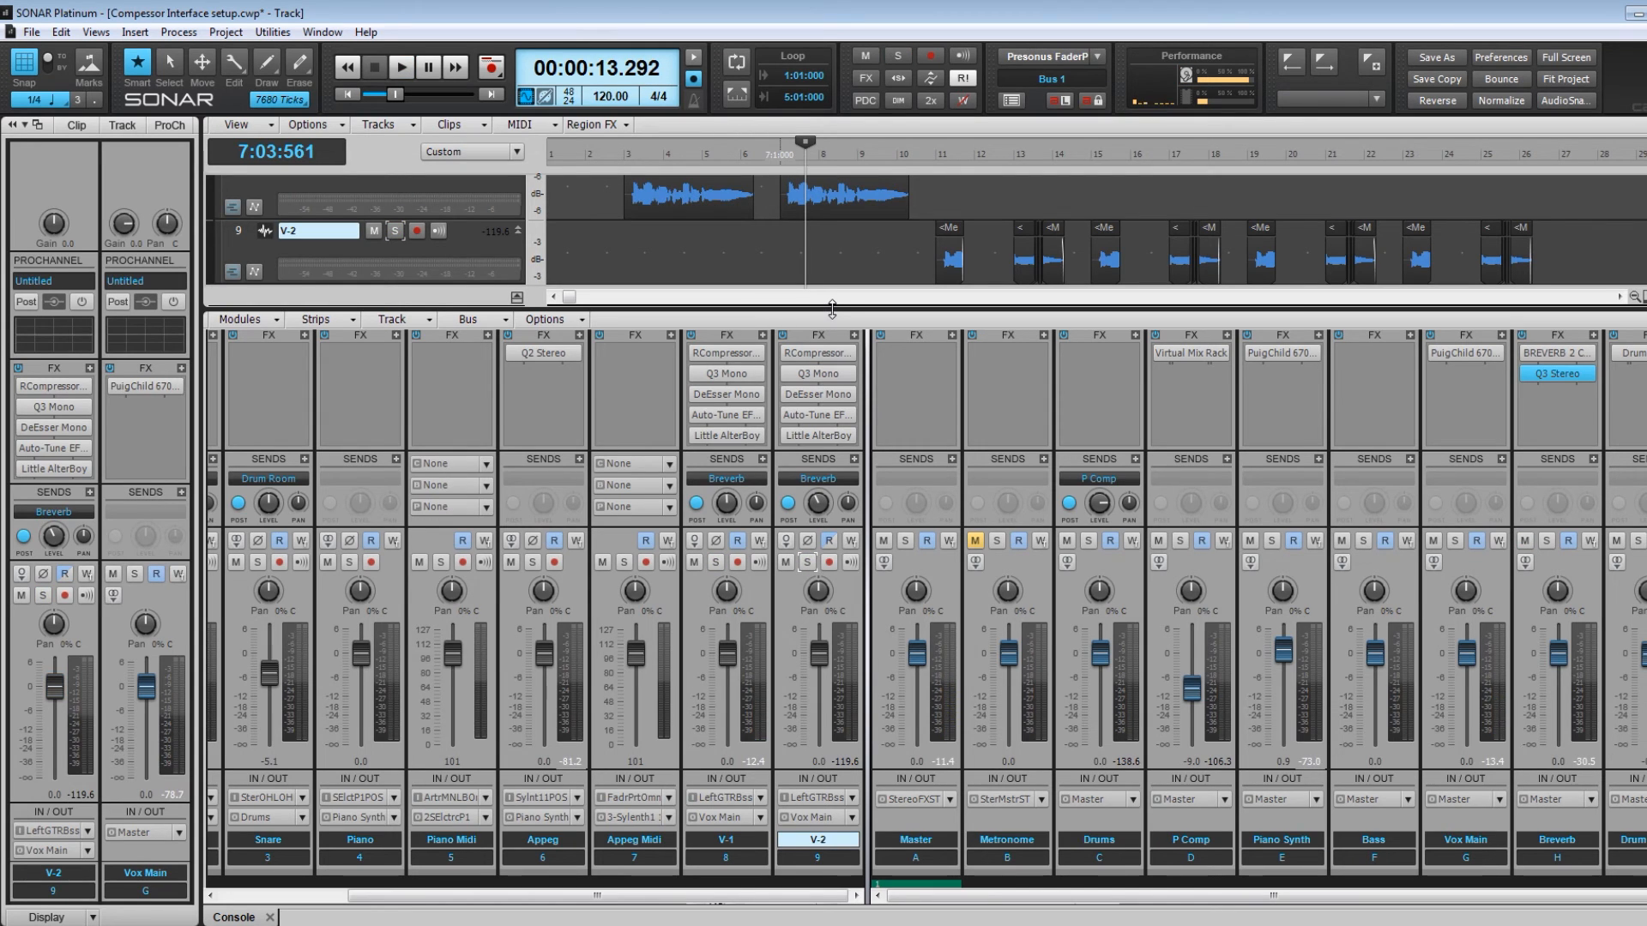
Play the full mix from the start of the project and lower the Master bus fader to -0.8 dB.
left_click_drag(828, 327, 829, 345)
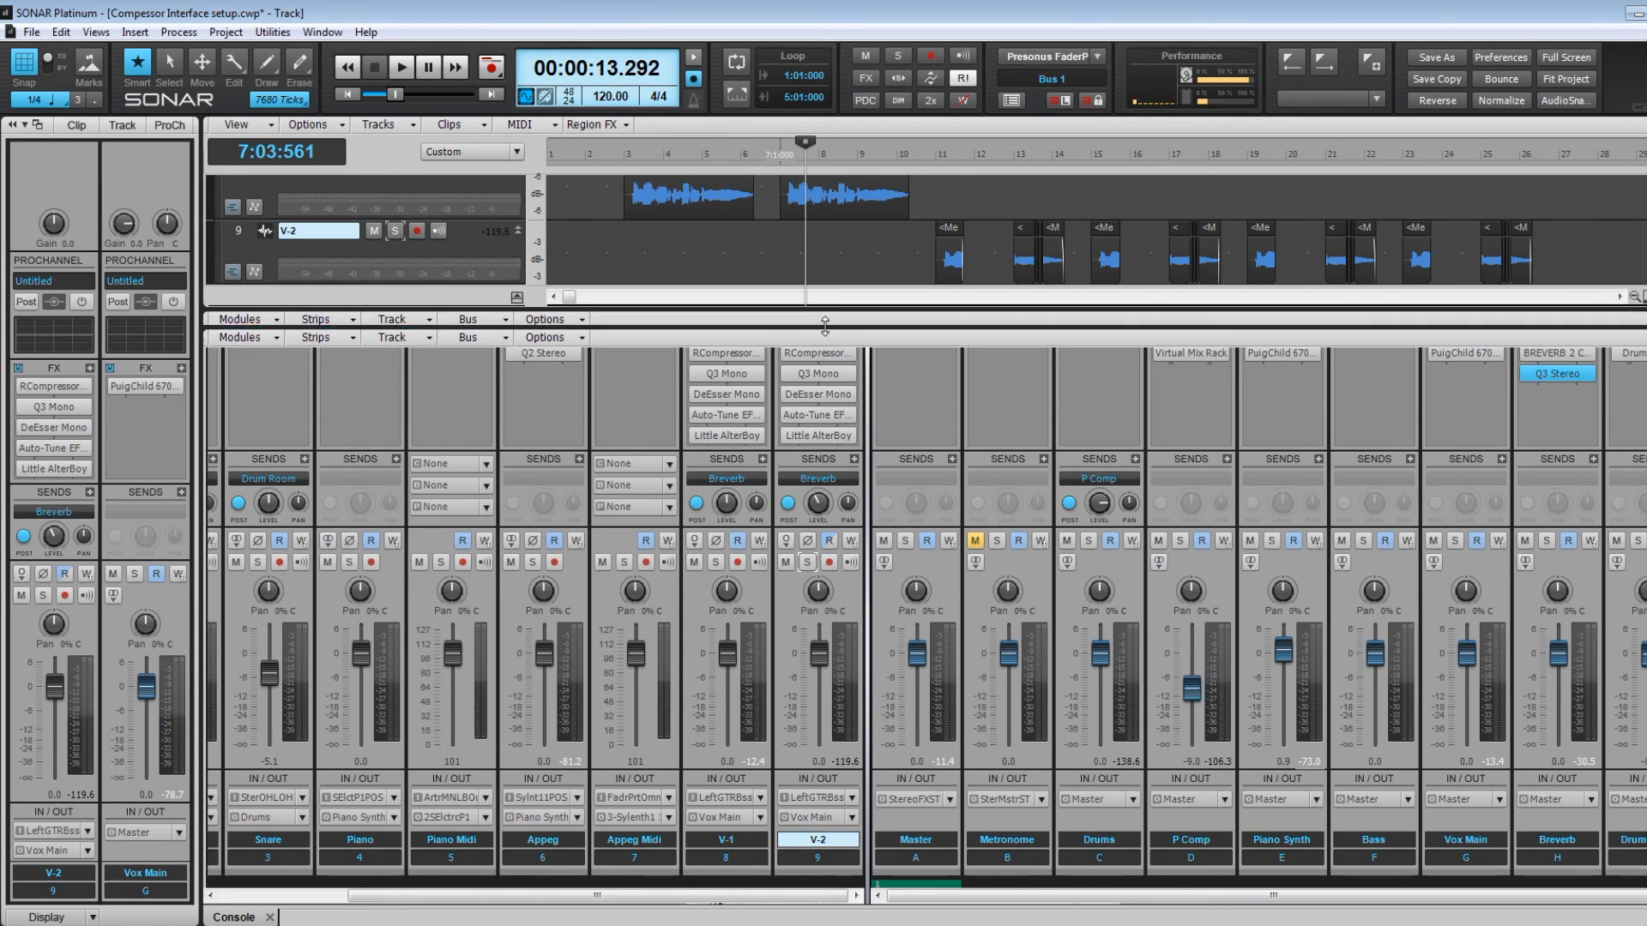
key("w")
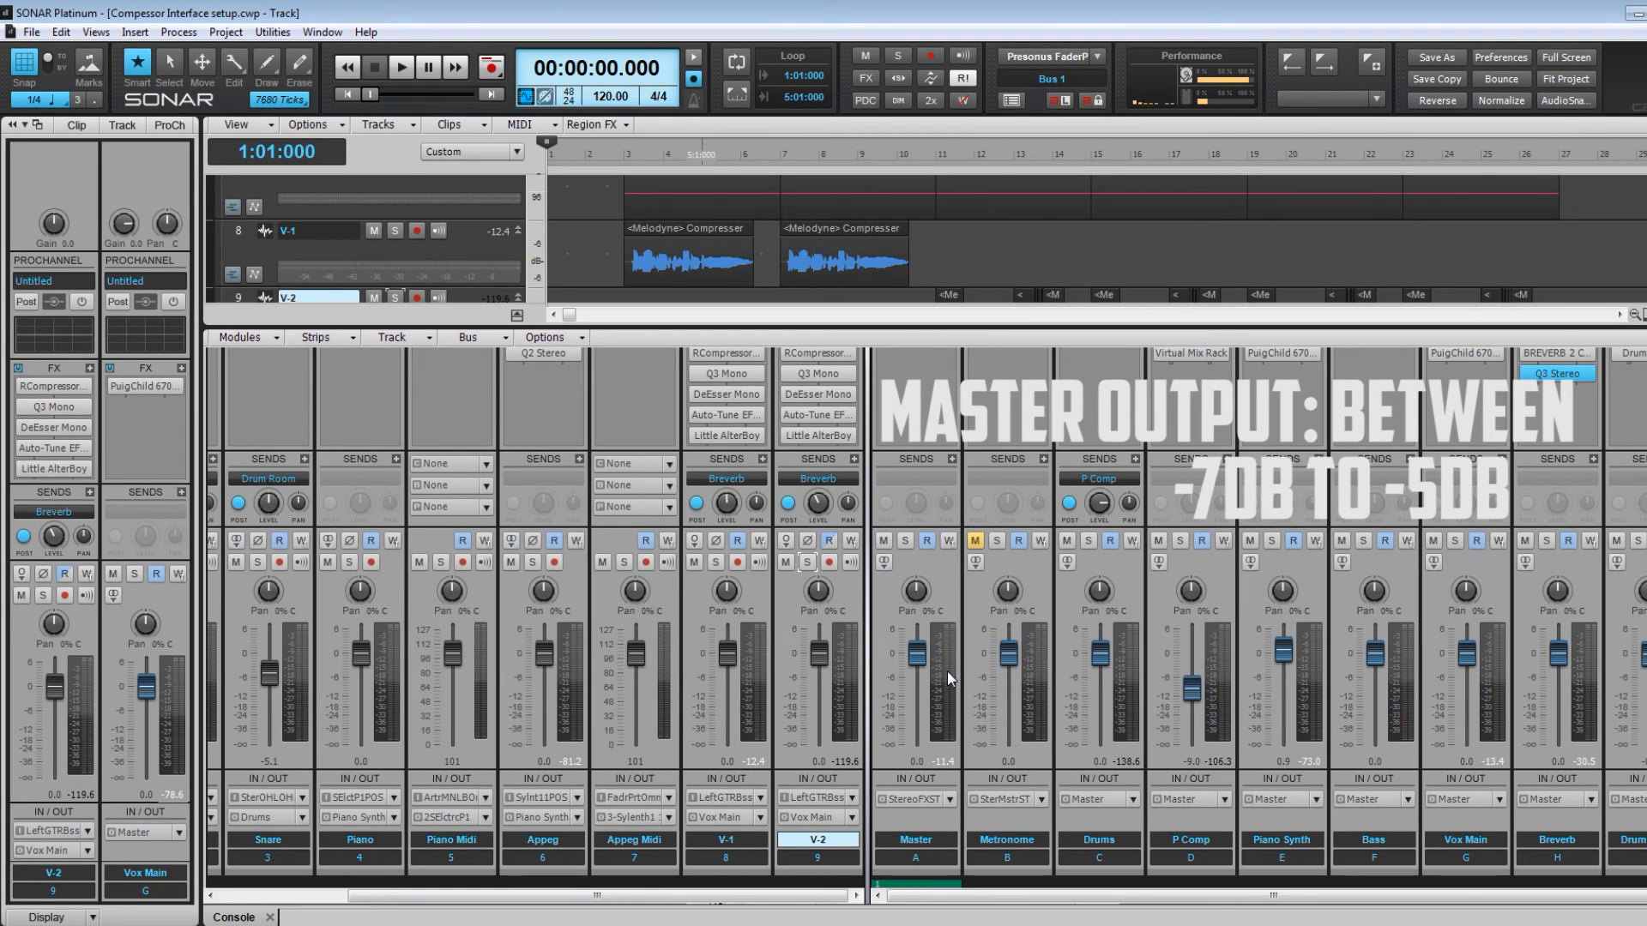
key("space")
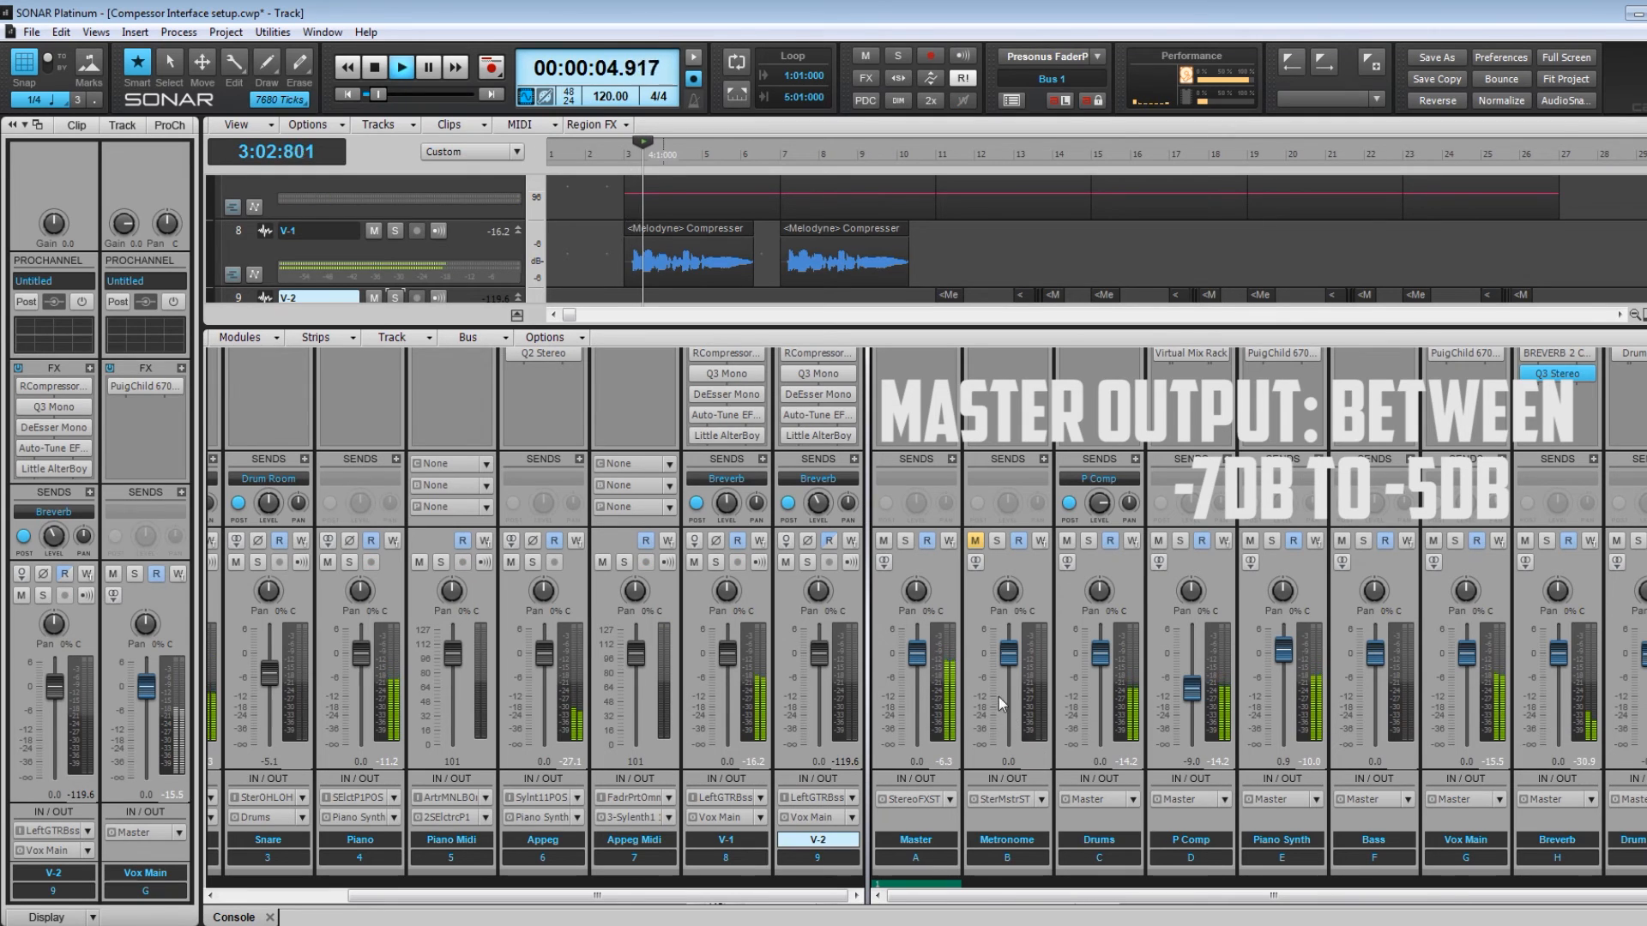
left_click(957, 670)
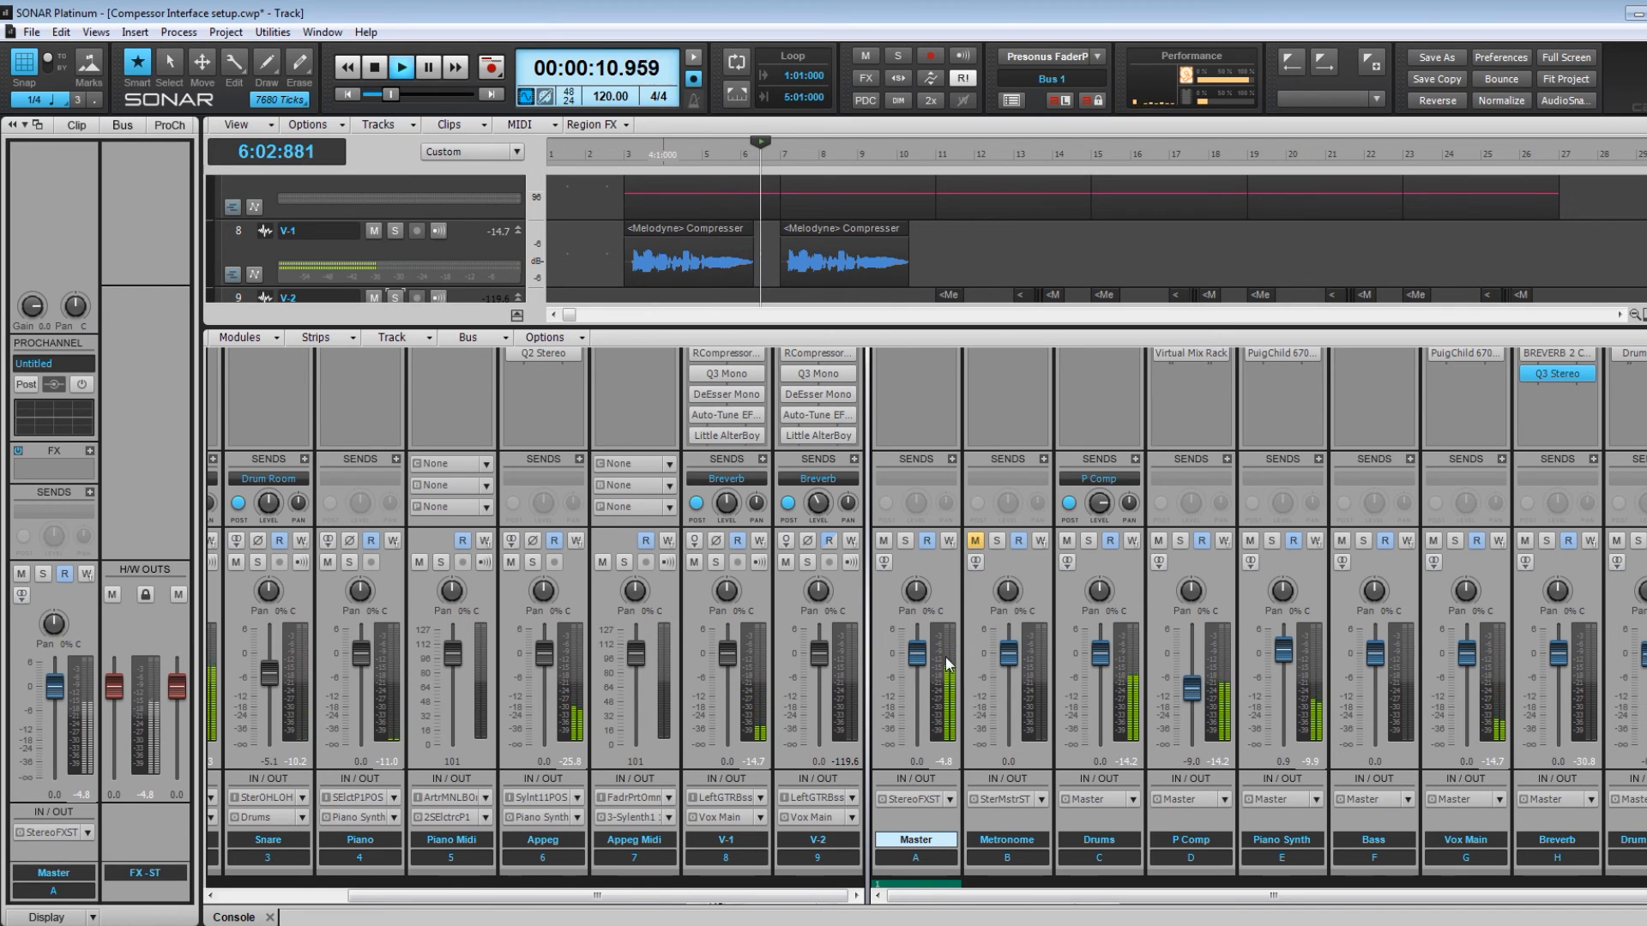
key("space")
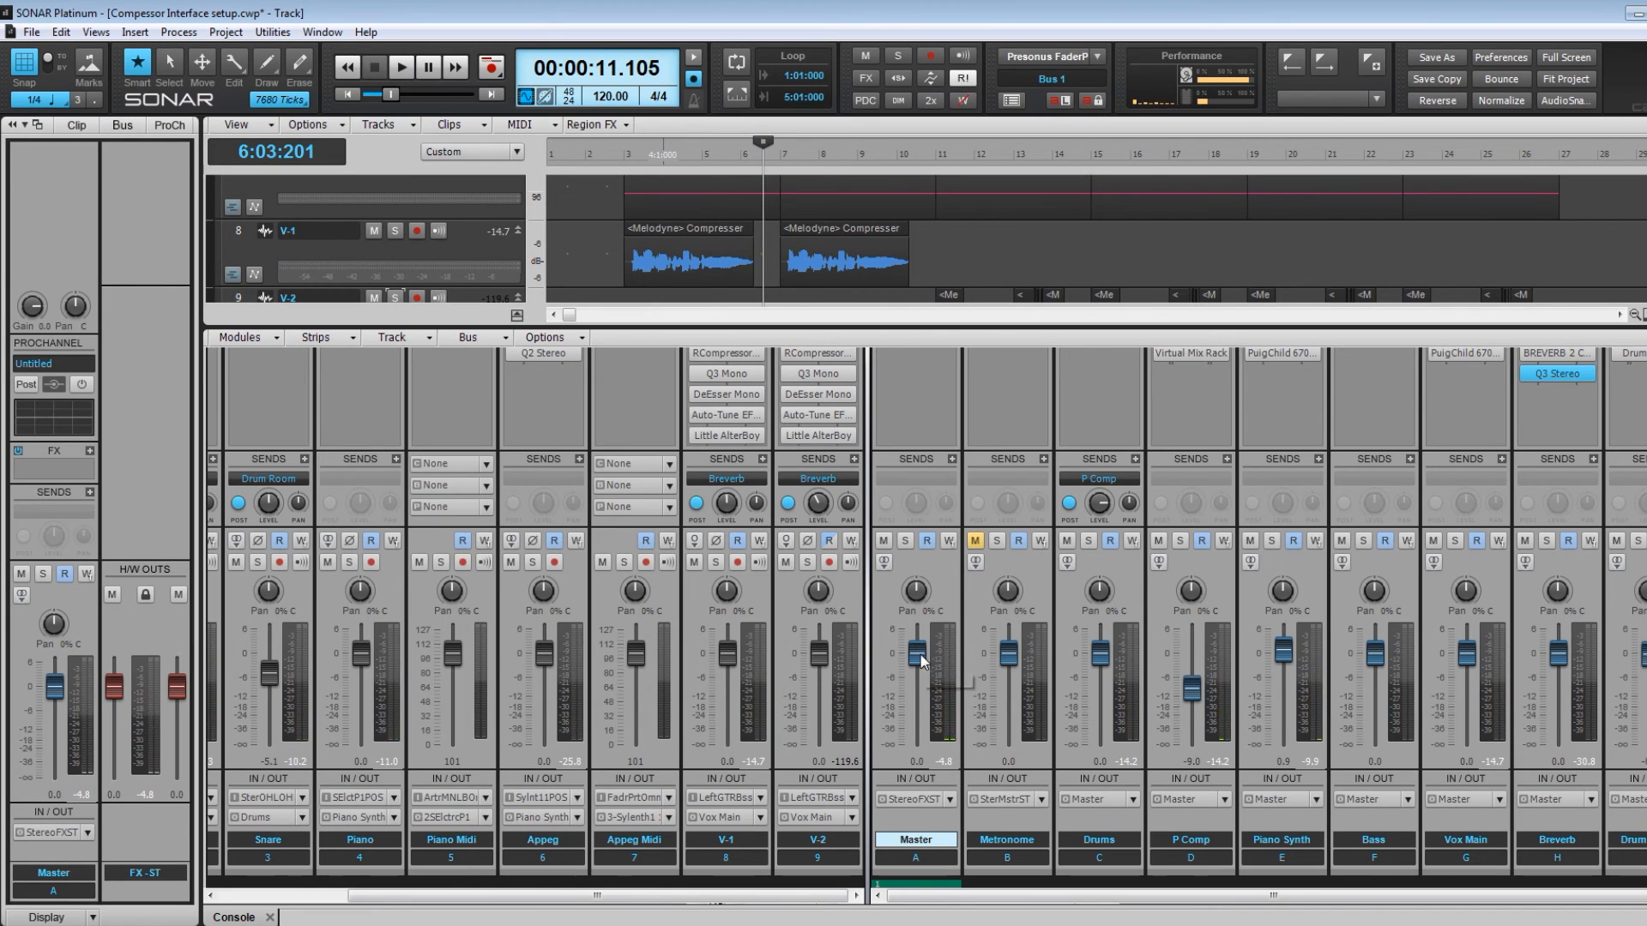
left_click_drag(919, 656, 919, 660)
left_click(943, 691)
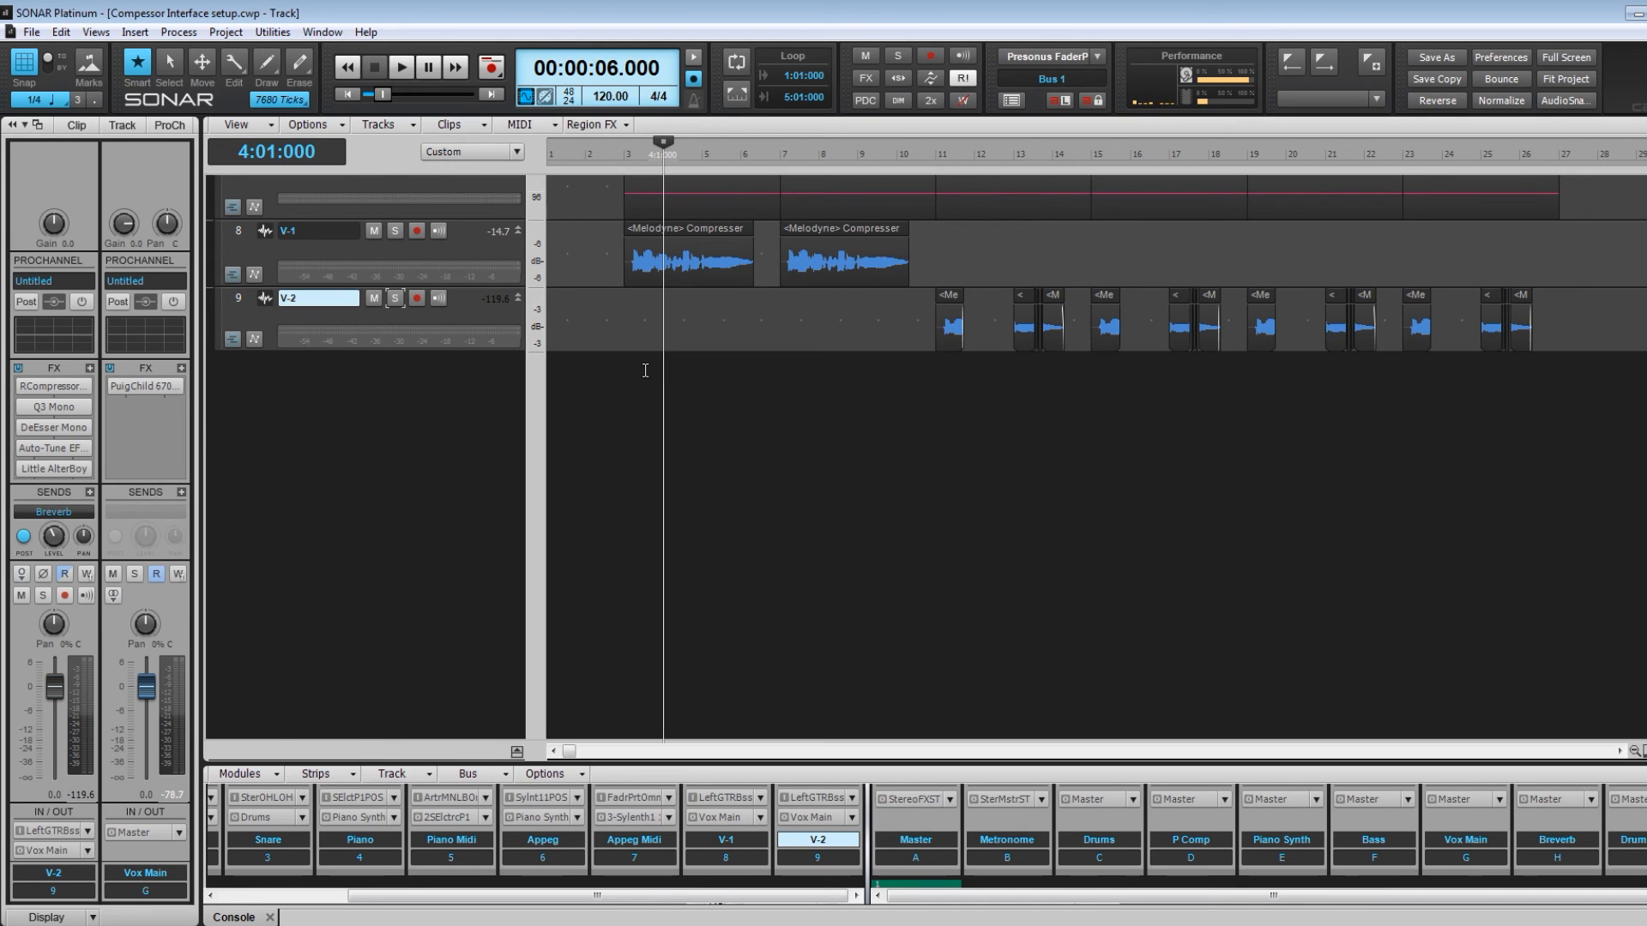
Look over the arrangement from the Hi-Hat track down to V-2 and place the playhead at measure 3.
scroll(645, 371, "up", 5)
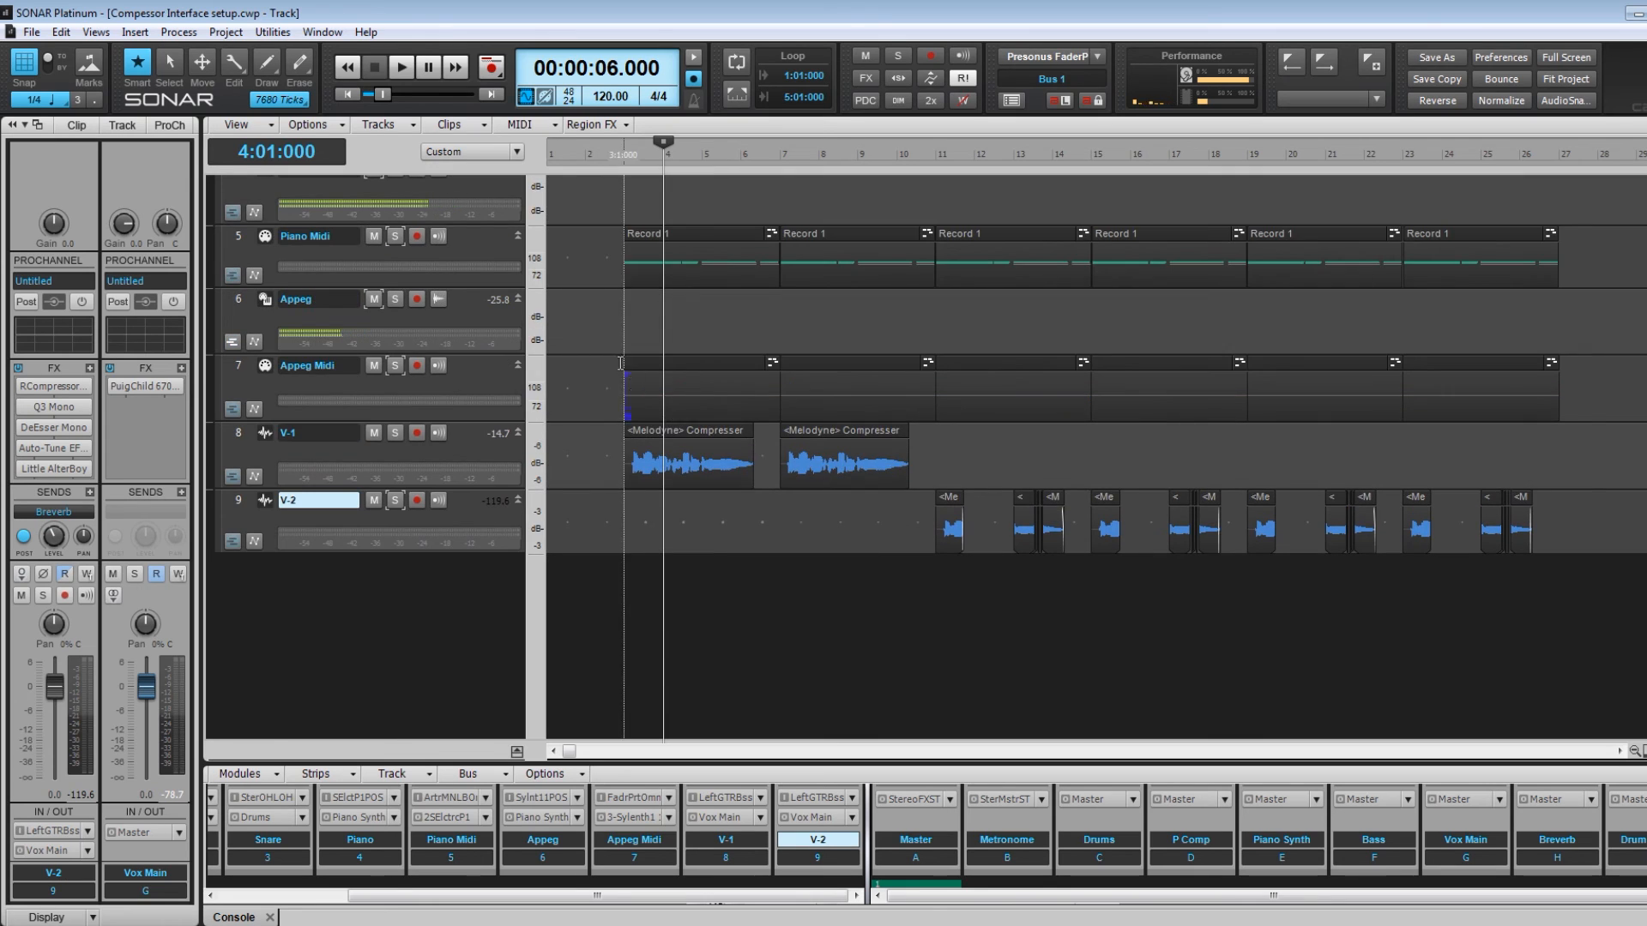
left_click(588, 341)
scroll(601, 339, "up", 1)
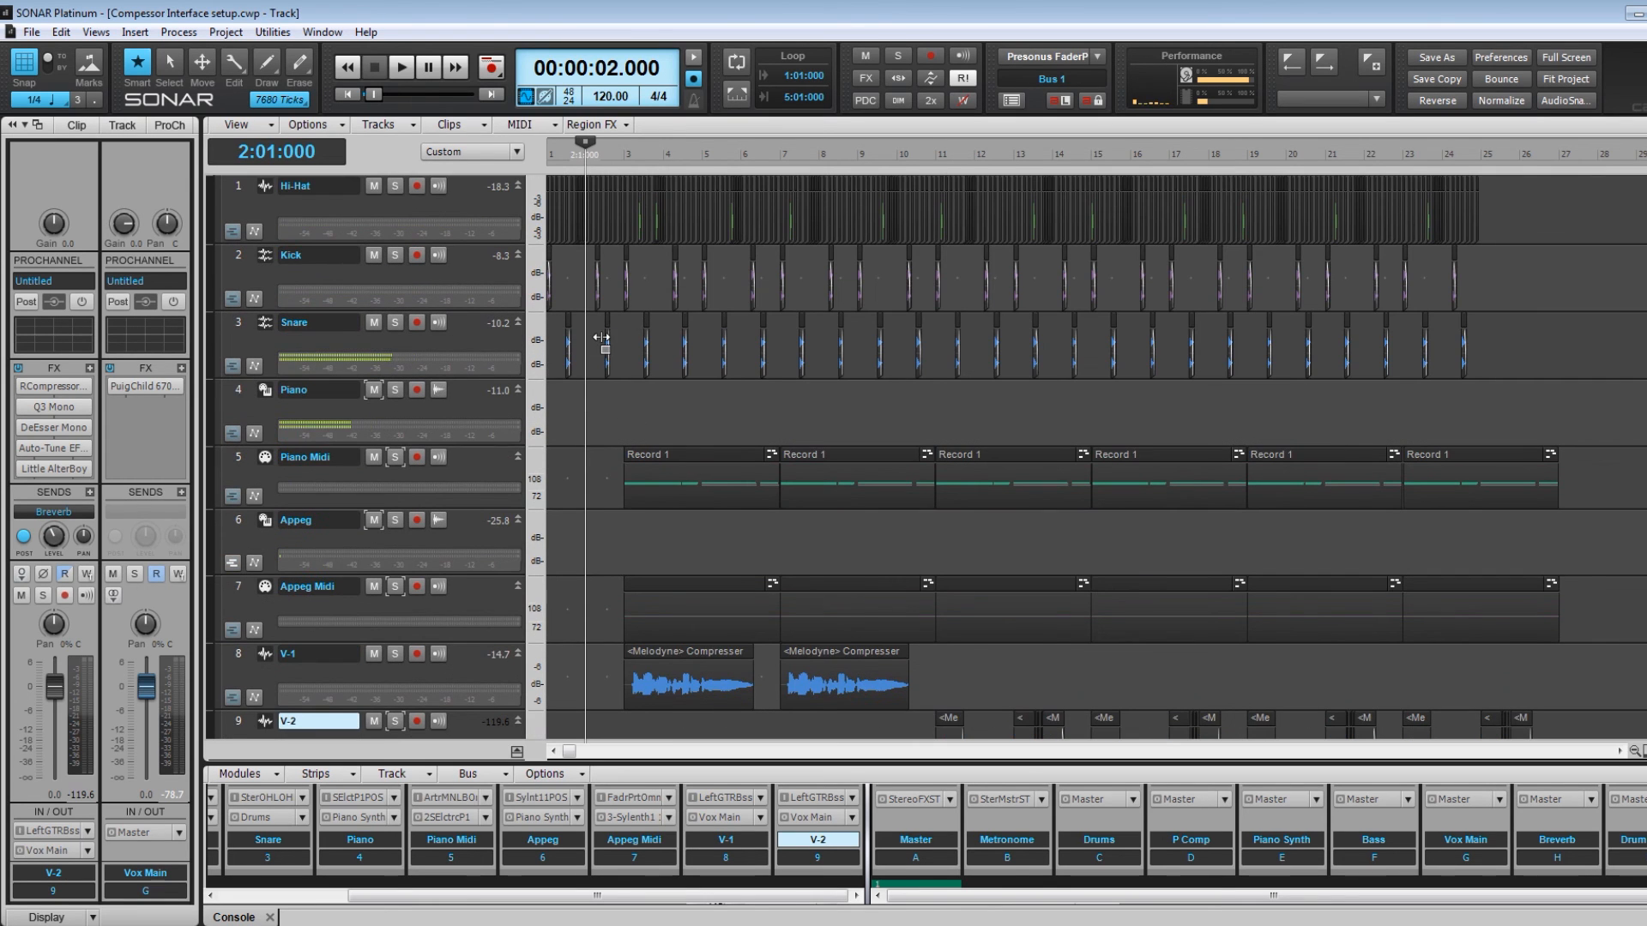
scroll(743, 489, "down", 1)
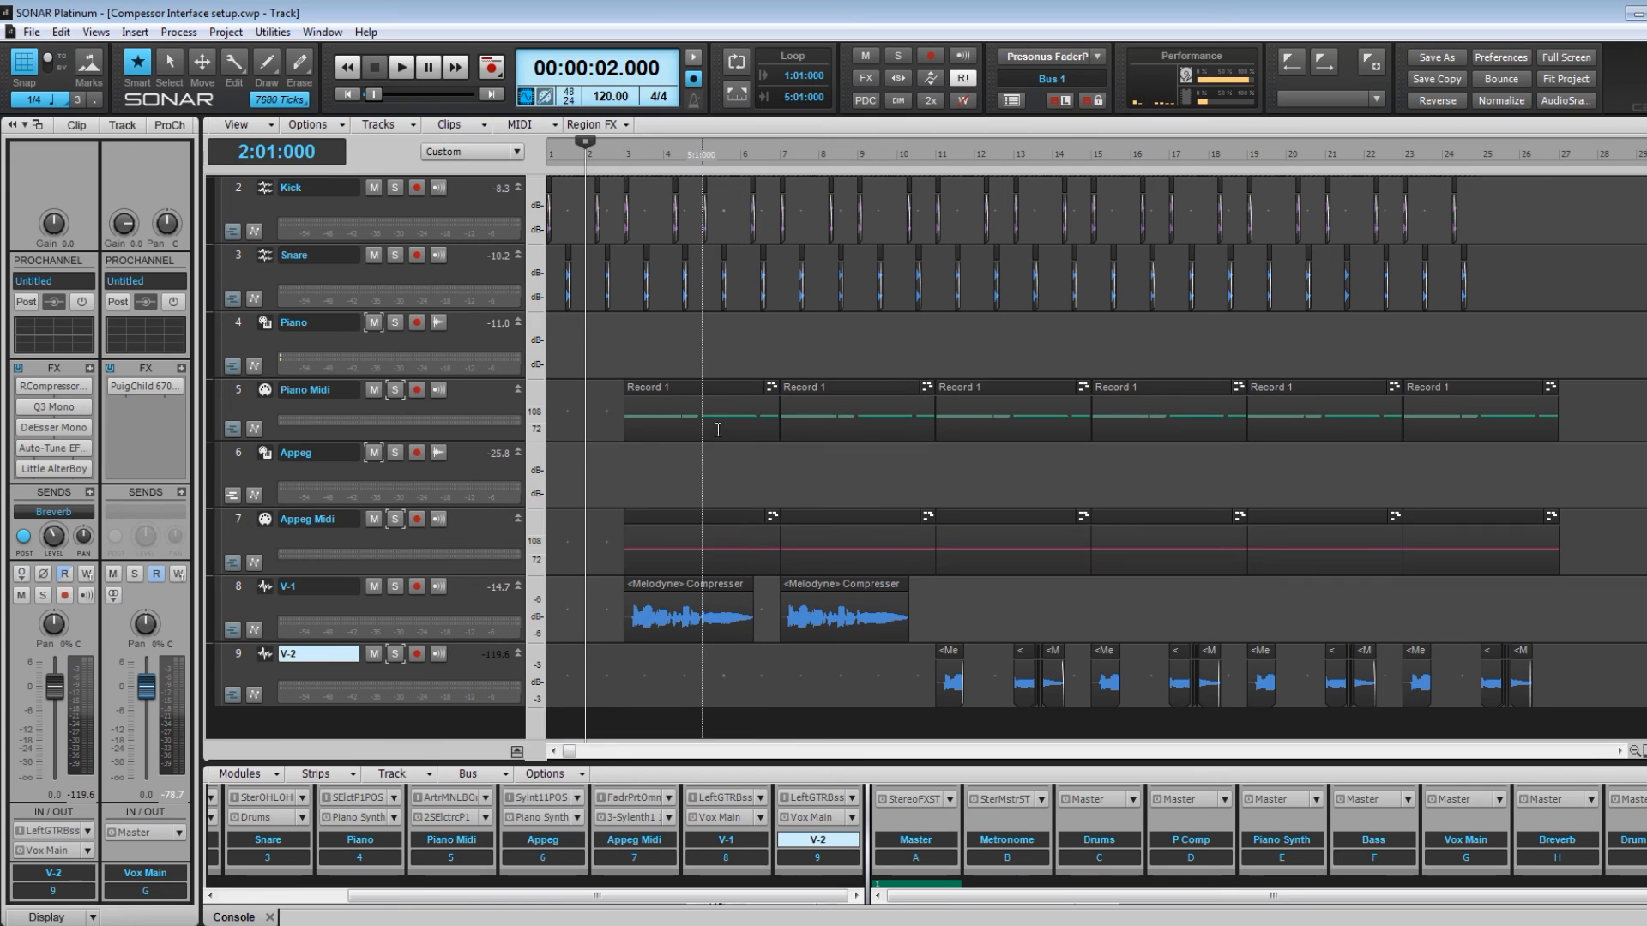
left_click(621, 470)
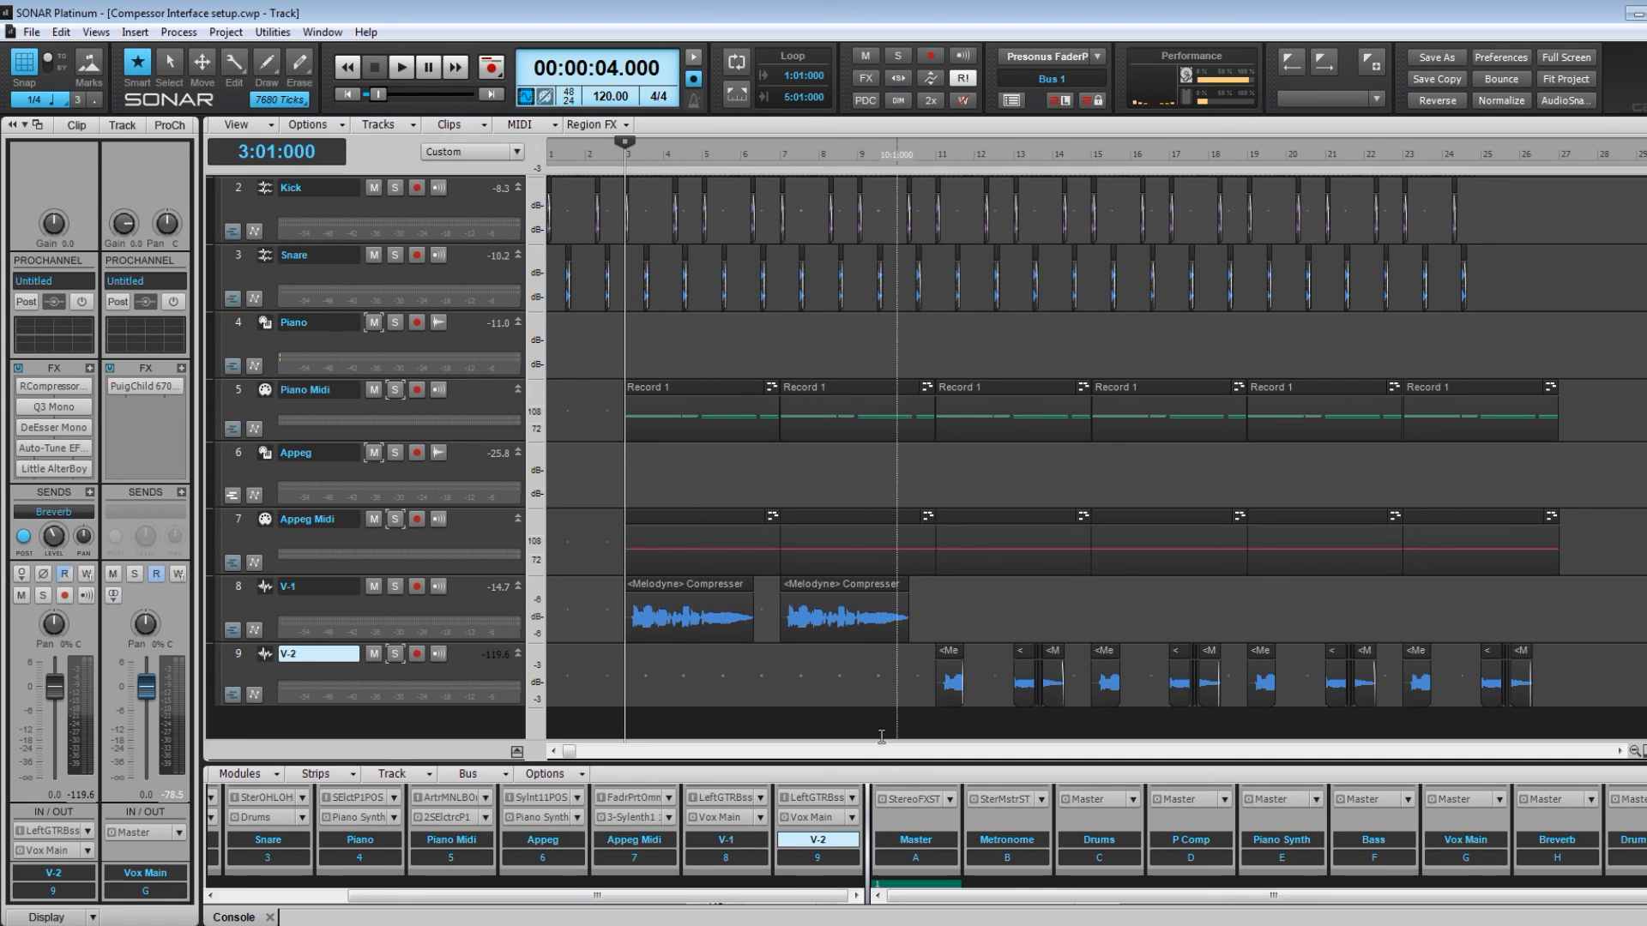
Enlarge the console and expand its bus section over the track strips so only the buses show.
left_click_drag(895, 772, 894, 185)
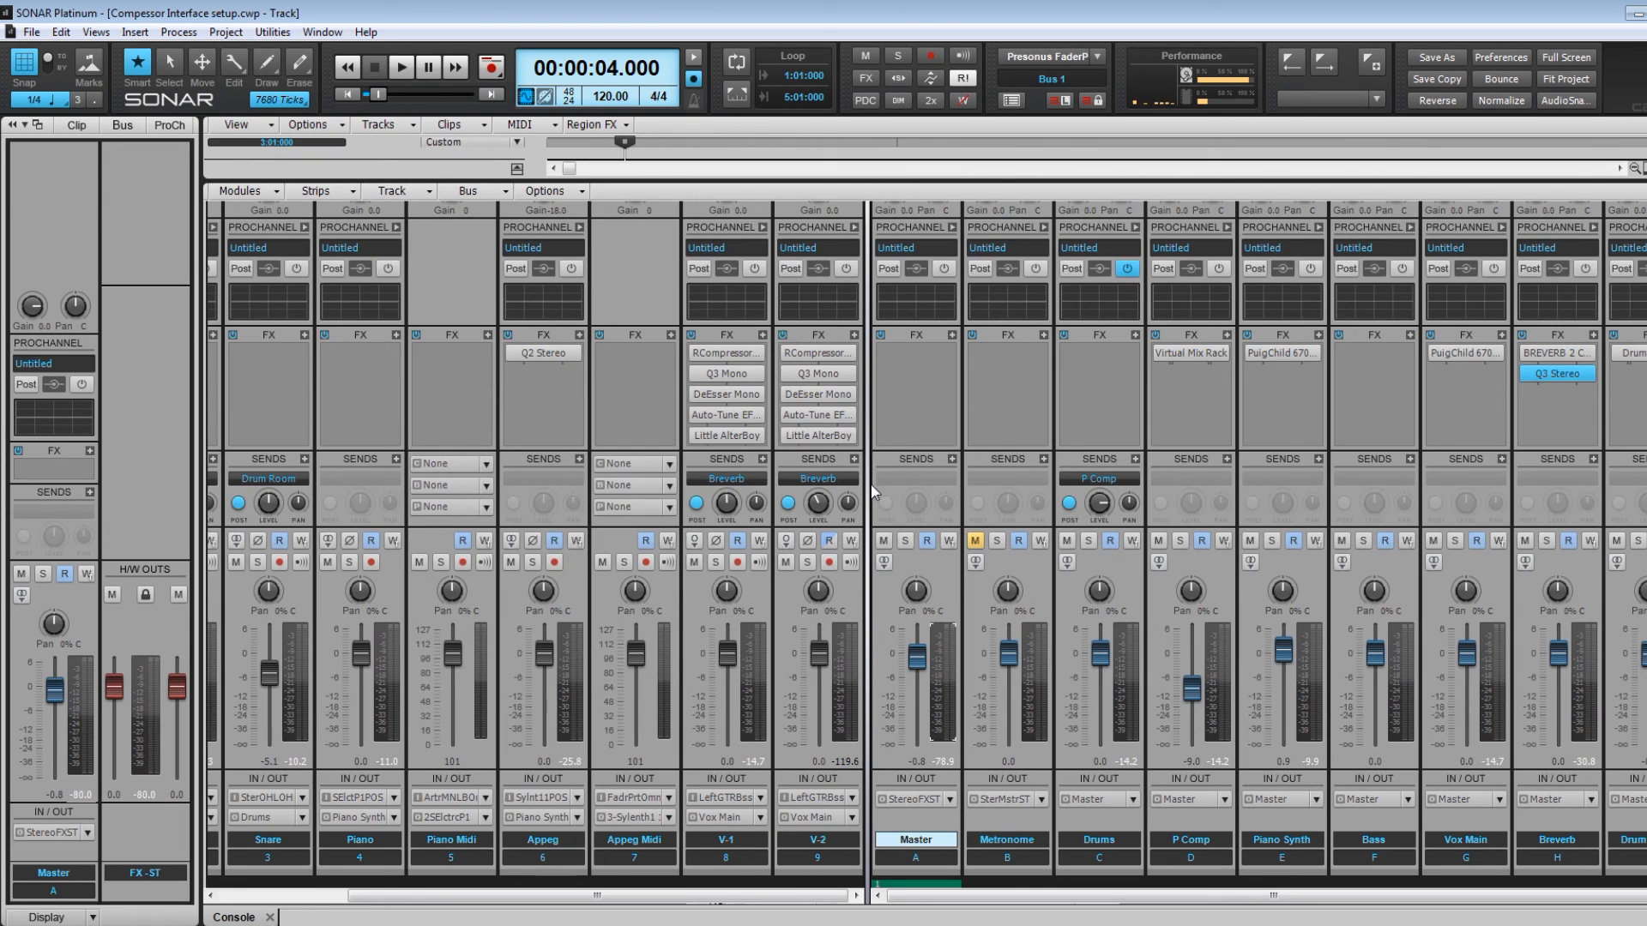
left_click_drag(868, 489, 197, 504)
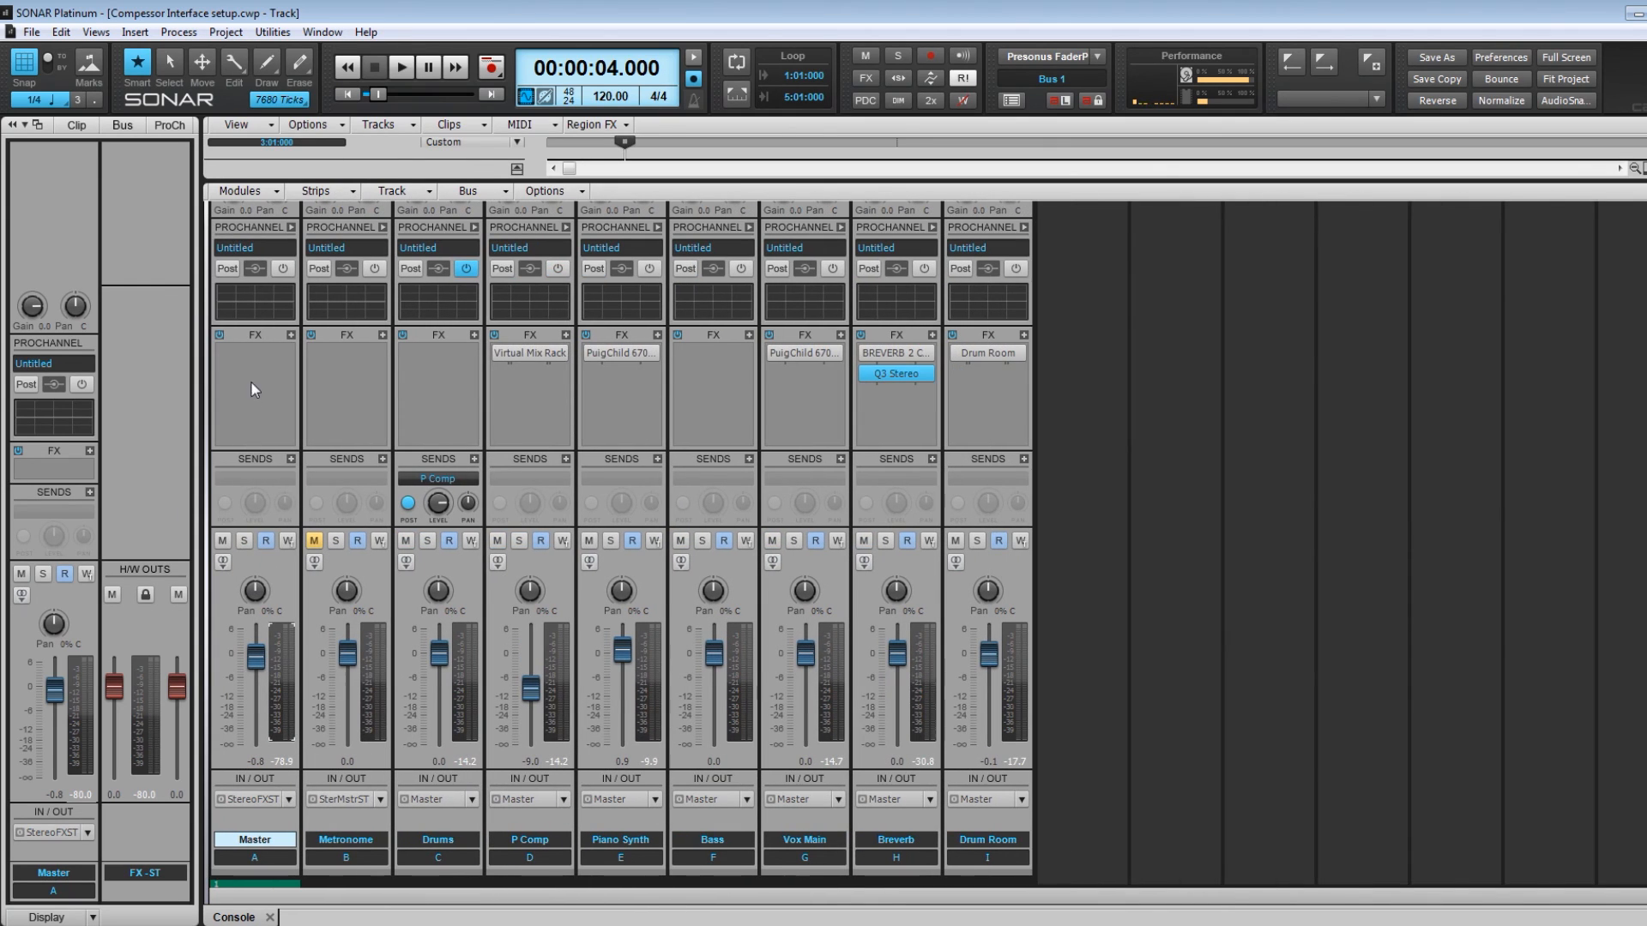